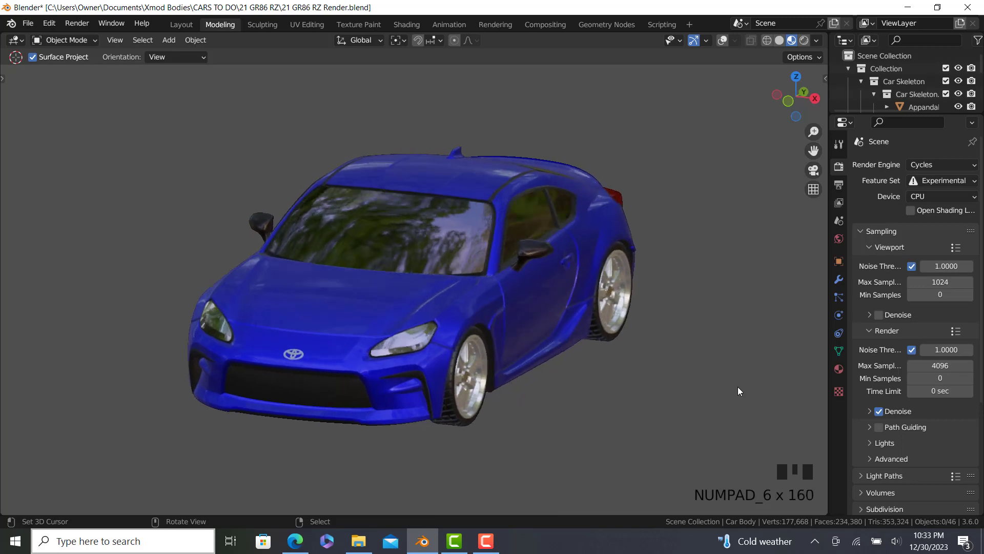
# - Orbit around the finished blue car to examine its front, sides, rear, wheels and body panels
pyautogui.press('KP_6')
pyautogui.press('KP_6')
pyautogui.press('KP_6')
pyautogui.press('KP_6')
pyautogui.press('KP_6')
pyautogui.press('KP_6')
pyautogui.press('KP_6')
pyautogui.press('KP_6')
pyautogui.press('KP_6')
pyautogui.press('KP_6')
pyautogui.press('KP_6')
pyautogui.press('KP_6')
pyautogui.press('KP_6')
pyautogui.press('KP_6')
pyautogui.press('KP_6')
pyautogui.press('KP_6')
pyautogui.press('KP_6')
pyautogui.press('KP_6')
pyautogui.press('KP_6')
pyautogui.press('KP_6')
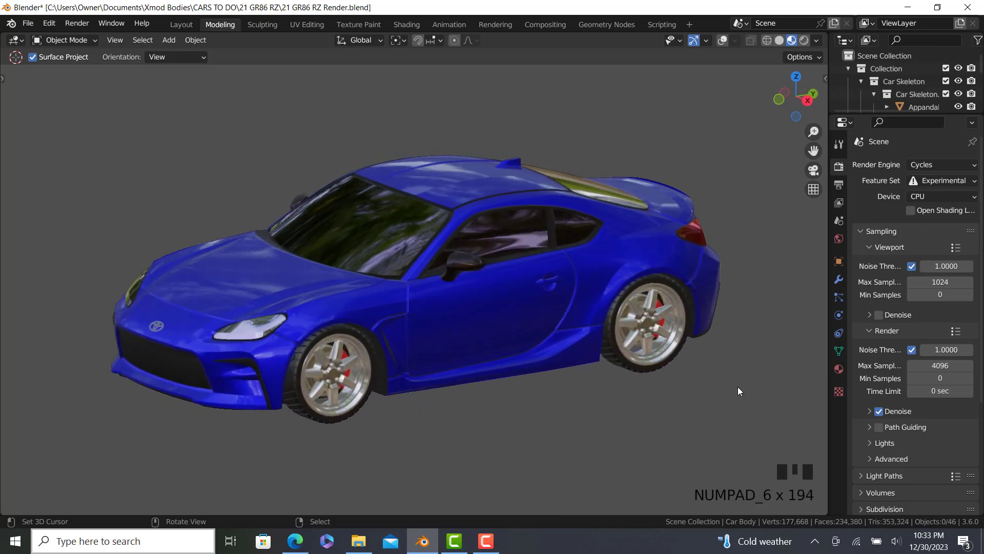
pyautogui.press('KP_6')
pyautogui.press('KP_6')
pyautogui.press('KP_6')
pyautogui.press('KP_6')
pyautogui.press('KP_6')
pyautogui.press('KP_6')
pyautogui.press('KP_6')
pyautogui.press('KP_6')
pyautogui.press('KP_6')
pyautogui.press('KP_6')
pyautogui.press('KP_6')
pyautogui.press('KP_6')
pyautogui.press('KP_6')
pyautogui.press('KP_6')
pyautogui.press('KP_6')
pyautogui.press('KP_6')
pyautogui.press('KP_6')
pyautogui.press('KP_6')
pyautogui.press('KP_6')
pyautogui.press('KP_6')
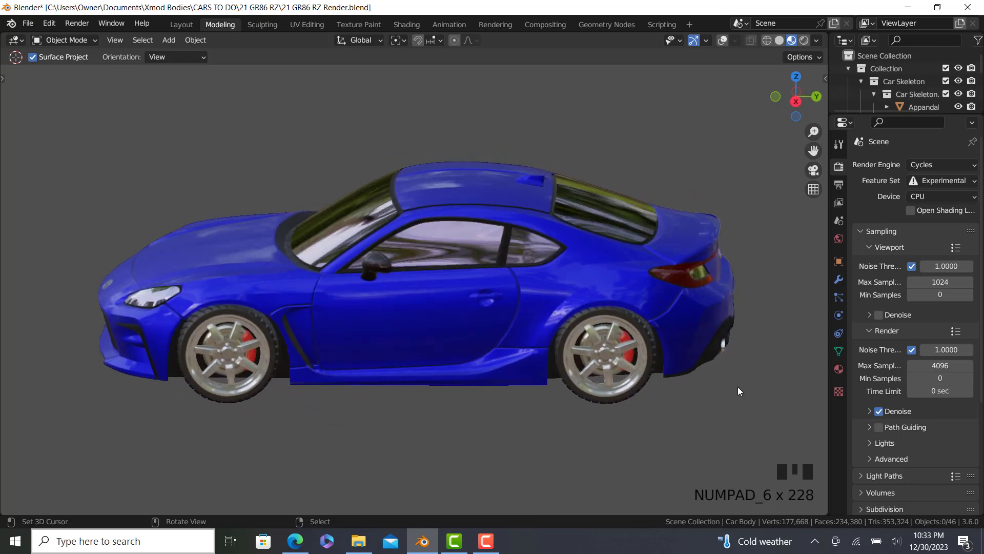
pyautogui.press('KP_6')
pyautogui.press('KP_6')
pyautogui.press('KP_6')
pyautogui.press('KP_6')
pyautogui.press('KP_6')
pyautogui.press('KP_6')
pyautogui.press('KP_6')
pyautogui.press('KP_6')
pyautogui.press('KP_6')
pyautogui.press('KP_6')
pyautogui.press('KP_6')
pyautogui.press('KP_6')
pyautogui.press('KP_6')
pyautogui.press('KP_6')
pyautogui.press('KP_6')
pyautogui.press('KP_6')
pyautogui.press('KP_6')
pyautogui.press('KP_6')
pyautogui.press('KP_6')
pyautogui.press('KP_6')
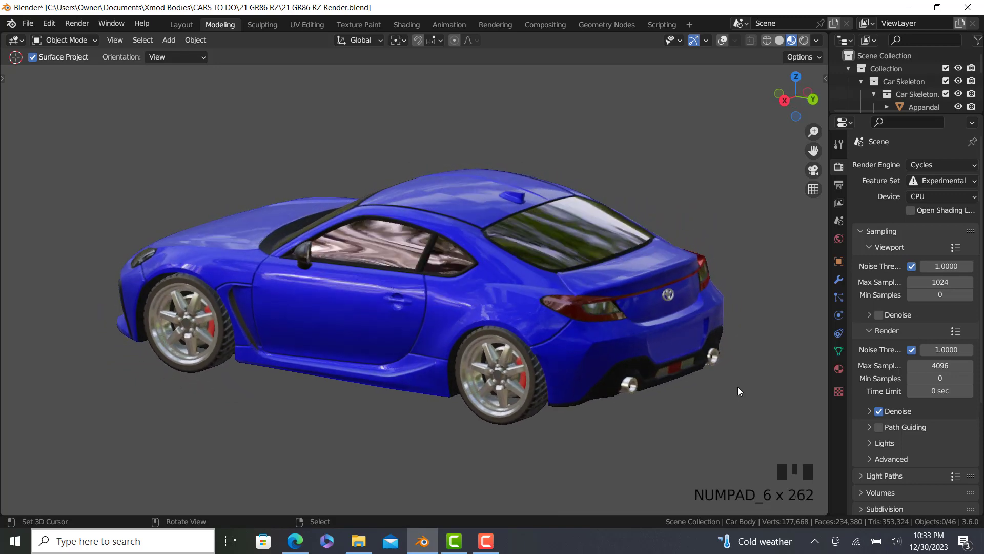
pyautogui.press('KP_6')
pyautogui.press('KP_6')
pyautogui.press('KP_6')
pyautogui.press('KP_6')
pyautogui.press('KP_6')
pyautogui.press('KP_6')
pyautogui.press('KP_6')
pyautogui.press('KP_6')
pyautogui.press('KP_6')
pyautogui.press('KP_6')
pyautogui.press('KP_6')
pyautogui.press('KP_6')
pyautogui.press('KP_6')
pyautogui.press('KP_6')
pyautogui.press('KP_6')
pyautogui.press('KP_6')
pyautogui.press('KP_6')
pyautogui.press('KP_6')
pyautogui.press('KP_6')
pyautogui.press('KP_6')
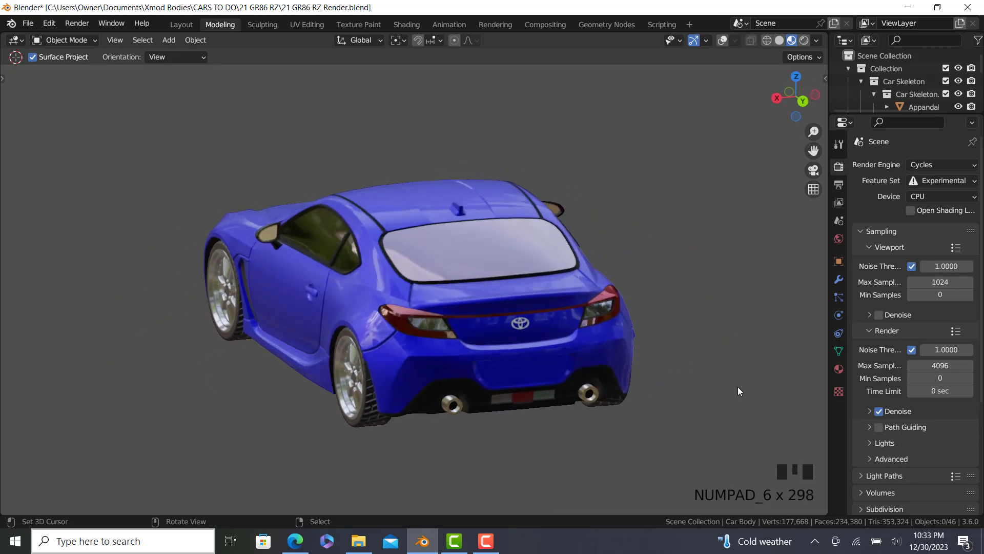
pyautogui.press('KP_6')
pyautogui.press('KP_6')
pyautogui.press('KP_6')
pyautogui.press('KP_6')
pyautogui.press('KP_6')
pyautogui.press('KP_6')
pyautogui.press('KP_6')
pyautogui.press('KP_6')
pyautogui.press('KP_6')
pyautogui.press('KP_6')
pyautogui.press('KP_6')
pyautogui.press('KP_6')
pyautogui.press('KP_6')
pyautogui.press('KP_6')
pyautogui.press('KP_6')
pyautogui.press('KP_6')
pyautogui.press('KP_6')
pyautogui.press('KP_6')
pyautogui.press('KP_6')
pyautogui.press('KP_6')
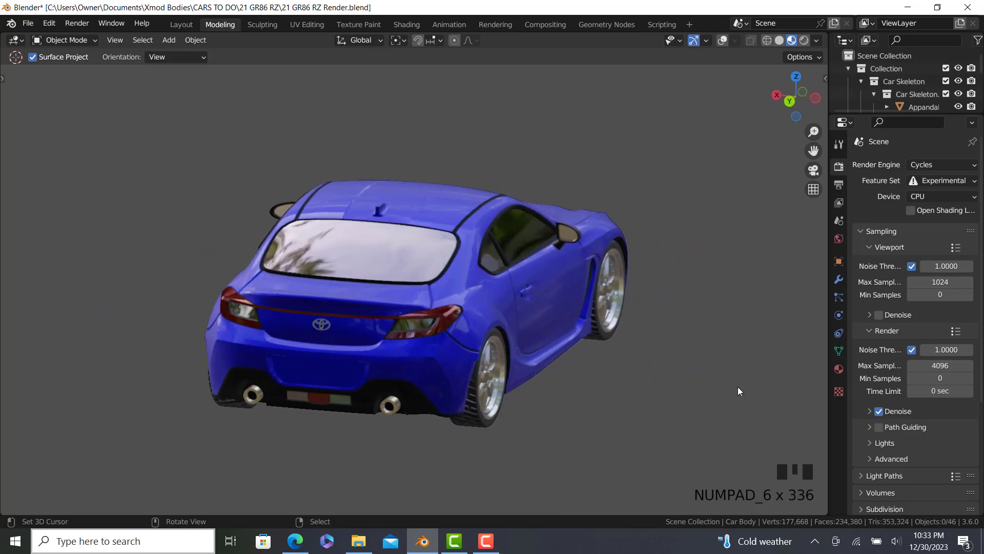
pyautogui.press('KP_6')
pyautogui.press('KP_6')
pyautogui.press('KP_6')
pyautogui.press('KP_6')
pyautogui.press('KP_6')
pyautogui.press('KP_6')
pyautogui.press('KP_6')
pyautogui.press('KP_6')
pyautogui.press('KP_6')
pyautogui.press('KP_6')
pyautogui.press('KP_6')
pyautogui.press('KP_6')
pyautogui.press('KP_6')
pyautogui.press('KP_6')
pyautogui.press('KP_6')
pyautogui.press('KP_6')
pyautogui.press('KP_6')
pyautogui.press('KP_6')
pyautogui.press('KP_6')
pyautogui.press('KP_6')
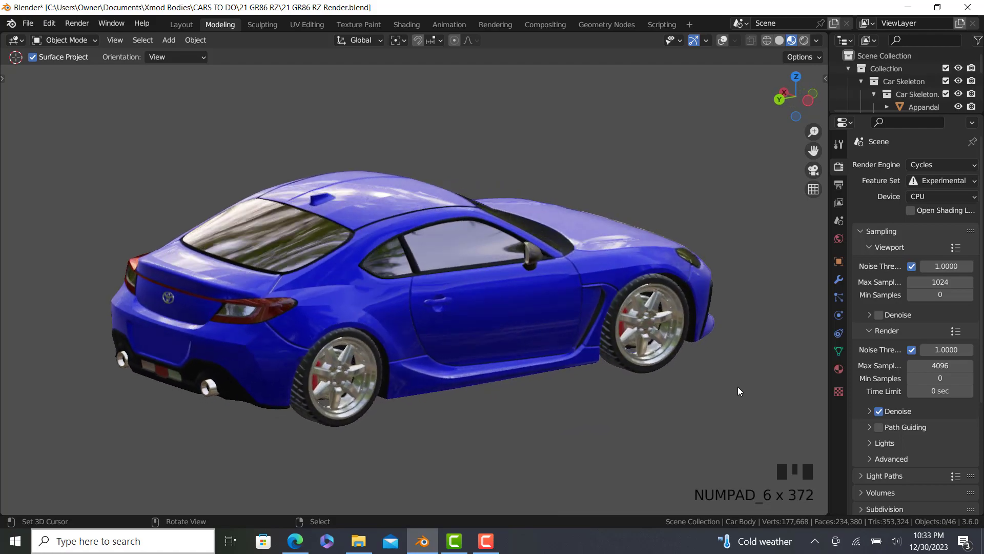
pyautogui.press('KP_6')
pyautogui.press('KP_6')
pyautogui.press('KP_6')
pyautogui.press('KP_6')
pyautogui.press('KP_6')
pyautogui.press('KP_6')
pyautogui.press('KP_6')
pyautogui.press('KP_6')
pyautogui.press('KP_6')
pyautogui.press('KP_6')
pyautogui.press('KP_6')
pyautogui.press('KP_6')
pyautogui.press('KP_6')
pyautogui.press('KP_6')
pyautogui.press('KP_6')
pyautogui.press('KP_6')
pyautogui.press('KP_6')
pyautogui.press('KP_6')
pyautogui.press('KP_6')
pyautogui.press('KP_6')
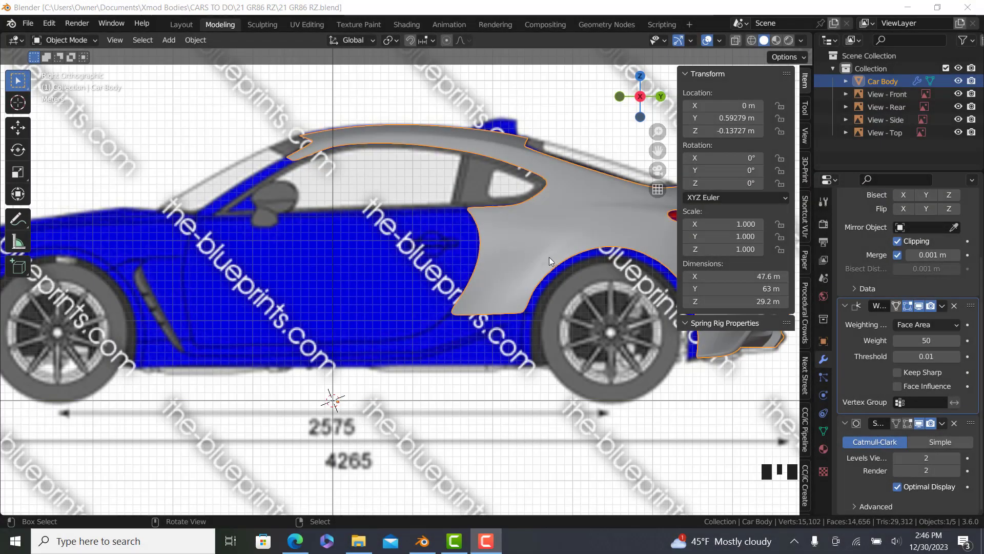
# - In Edit Mode, extrude the rear quarter panel's door-side edge path about 27.5 m forward along Y over the side blueprint
pyautogui.moveTo(549, 256); pyautogui.dragTo(425, 308, button='middle')
pyautogui.scroll(2, 501, 334)
pyautogui.moveTo(503, 336); pyautogui.dragTo(462, 356, button='middle')
pyautogui.keyDown('shift'); pyautogui.moveTo(414, 306); pyautogui.dragTo(439, 334, button='middle'); pyautogui.keyUp('shift')
pyautogui.scroll(-2, 528, 305)
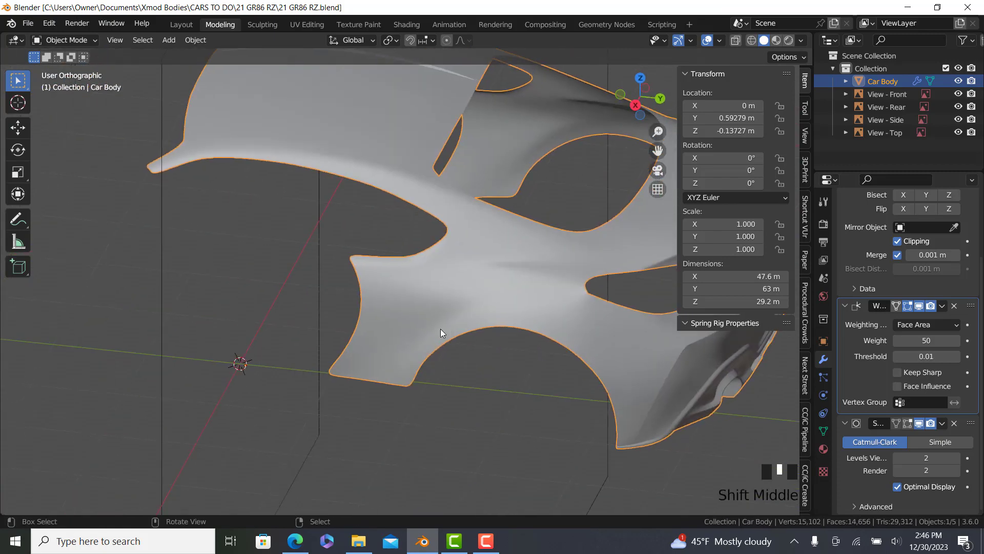
pyautogui.press('KP_3')
pyautogui.keyDown('shift'); pyautogui.moveTo(292, 297); pyautogui.dragTo(493, 282, button='middle'); pyautogui.keyUp('shift')
pyautogui.scroll(2, 493, 282)
pyautogui.press('Tab')
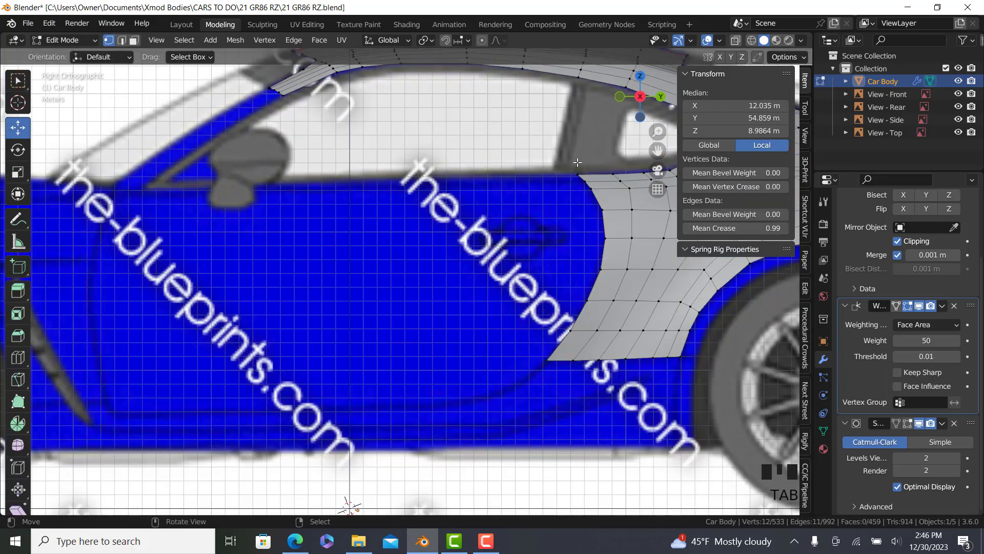
pyautogui.keyDown('ctrl'); pyautogui.rightClick(514, 348); pyautogui.keyUp('ctrl')
pyautogui.scroll(-2, 514, 347)
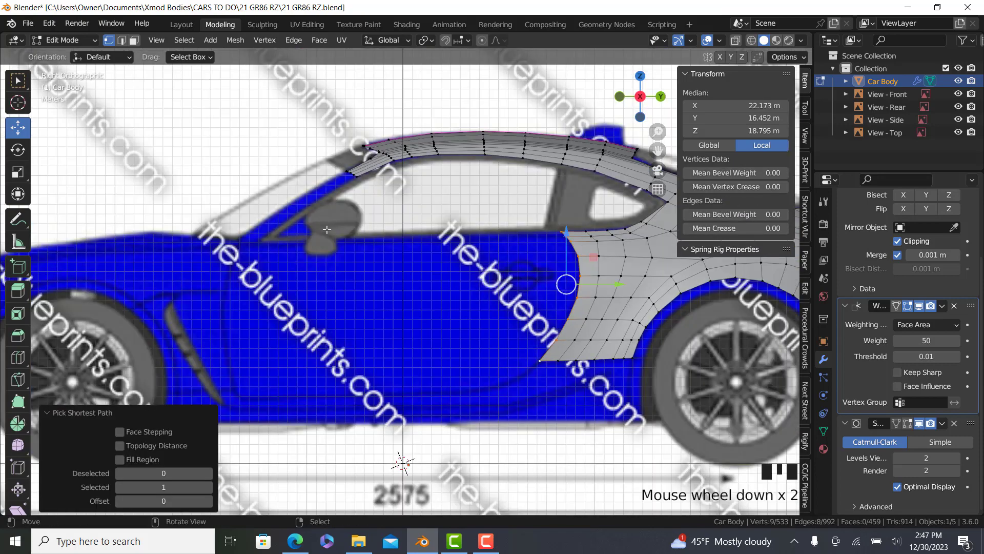
pyautogui.keyDown('shift'); pyautogui.moveTo(206, 334); pyautogui.dragTo(198, 349, button='middle'); pyautogui.keyUp('shift')
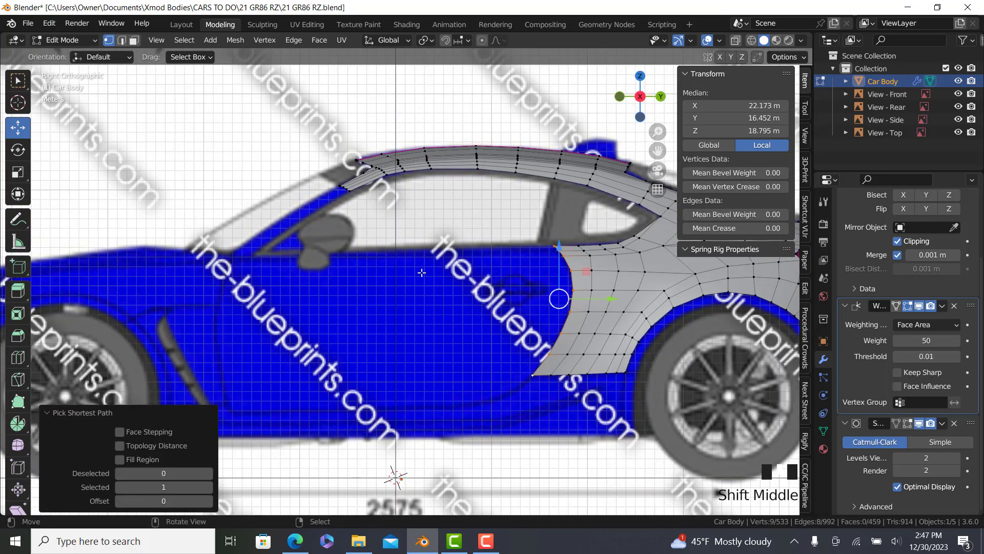
pyautogui.keyDown('shift'); pyautogui.moveTo(421, 272); pyautogui.dragTo(426, 248, button='middle'); pyautogui.keyUp('shift')
pyautogui.press('e')
pyautogui.click(377, 303)
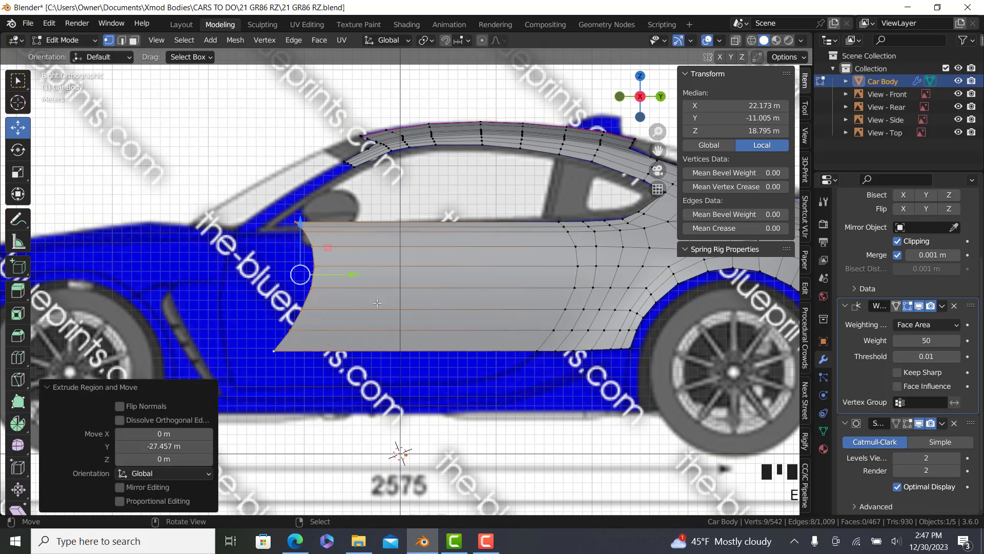
# - Show the mesh as see-through wireframe and move the extruded edge about 6 m forward and 1.2 m down, toward the door's front line
pyautogui.hotkey('alt', 'z')
pyautogui.scroll(2, 293, 283)
pyautogui.moveTo(293, 283); pyautogui.dragTo(212, 301)
pyautogui.keyDown('shift'); pyautogui.moveTo(220, 356); pyautogui.dragTo(358, 339, button='middle'); pyautogui.keyUp('shift')
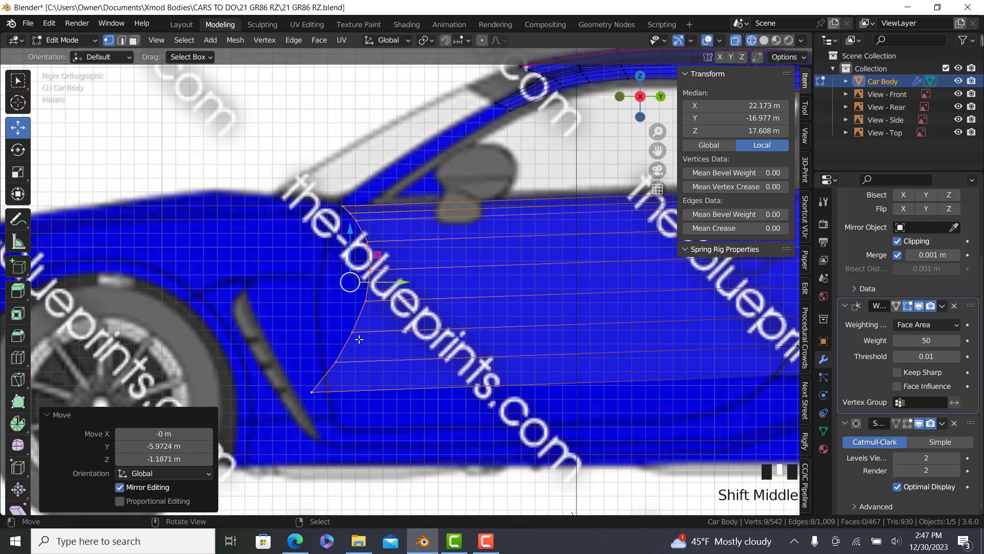
pyautogui.scroll(3, 338, 211)
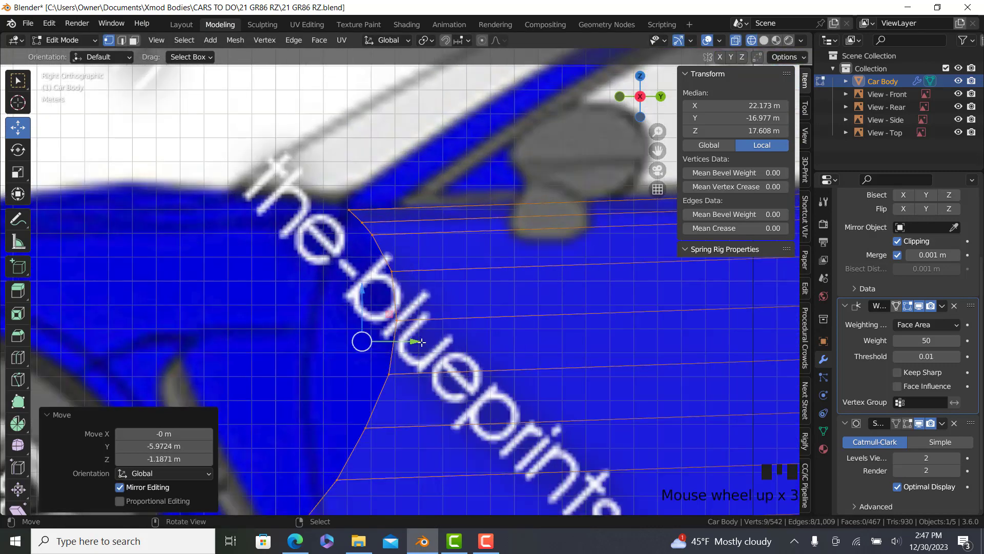
# - Move the middle vertex of the door's front edge about 3.76 m forward and 0.34 m down toward the blueprint's door line
pyautogui.click(416, 326)
pyautogui.moveTo(416, 327); pyautogui.dragTo(326, 334)
pyautogui.keyDown('shift'); pyautogui.moveTo(326, 334); pyautogui.dragTo(377, 284, button='middle'); pyautogui.keyUp('shift')
# - Compare the door's front line with the red GR86 reference photo in the browser
pyautogui.click(296, 543)
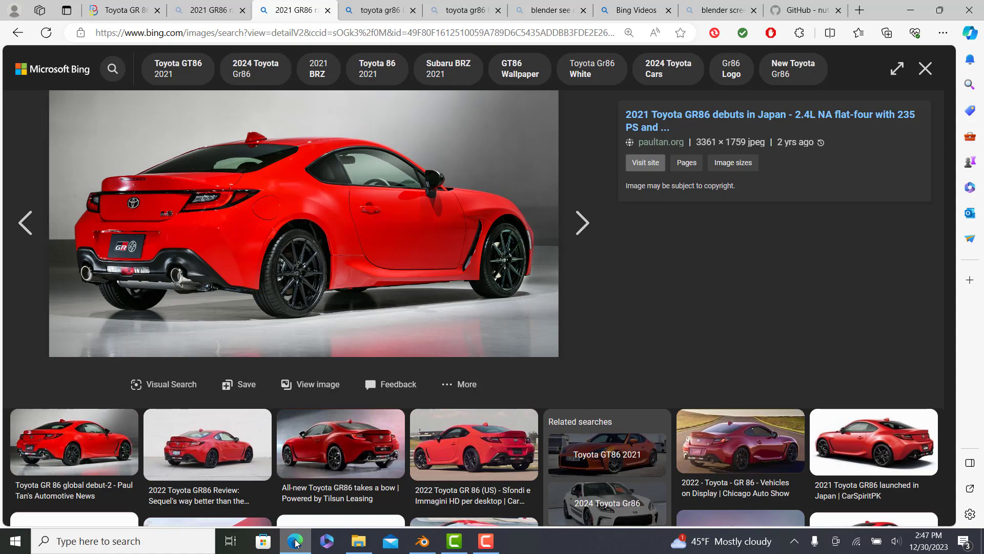
pyautogui.click(295, 542)
pyautogui.scroll(-3, 329, 293)
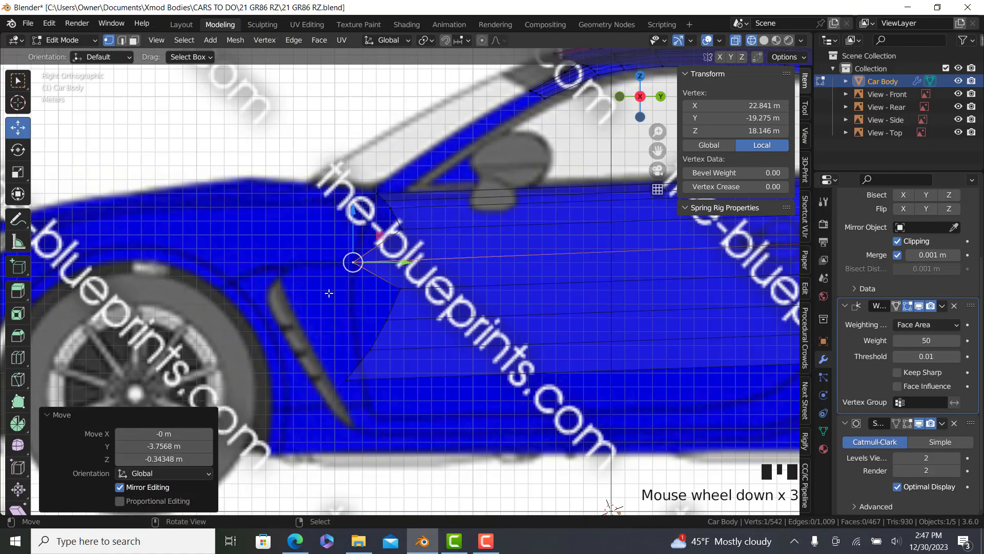
pyautogui.scroll(3, 235, 219)
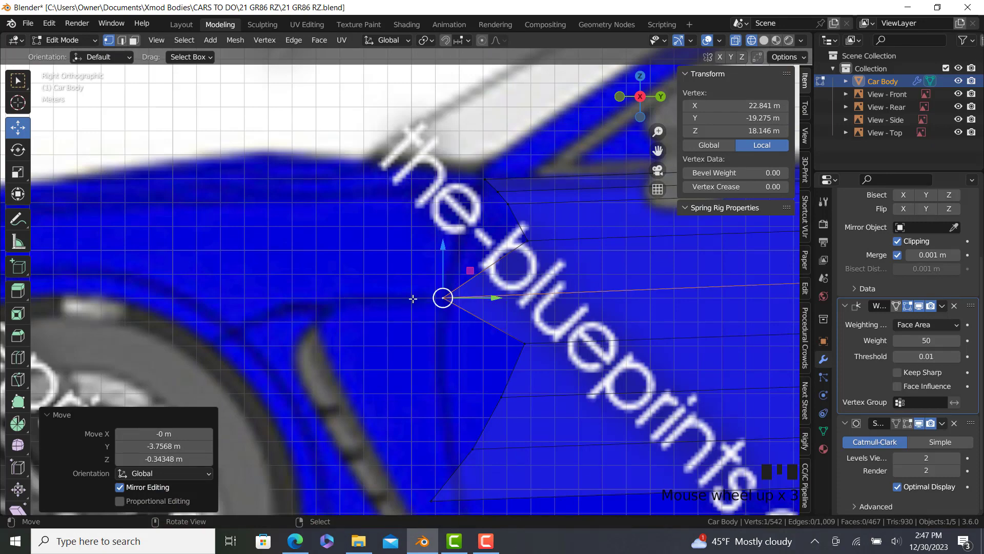
pyautogui.click(295, 542)
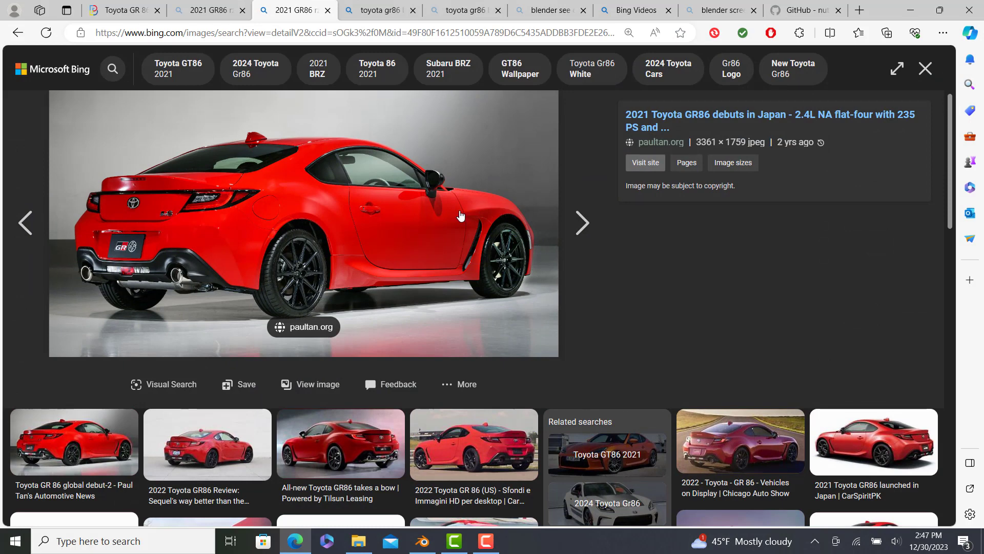
pyautogui.click(423, 542)
# - Align the lower vertices of the door's front edge with the front door line on the side blueprint
pyautogui.rightClick(524, 351)
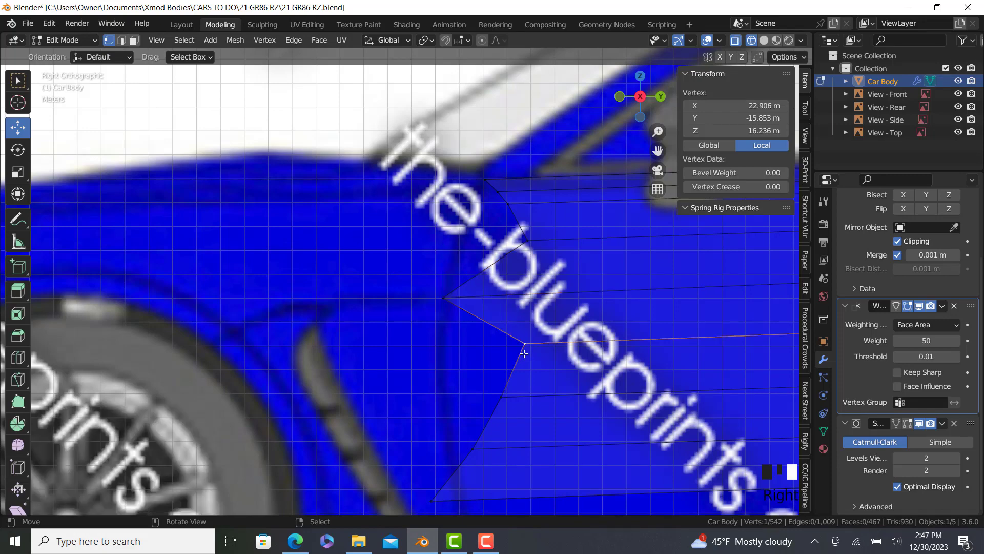
pyautogui.keyDown('shift'); pyautogui.moveTo(567, 312); pyautogui.dragTo(518, 225, button='middle'); pyautogui.keyUp('shift')
pyautogui.rightClick(396, 419)
pyautogui.scroll(-5, 442, 425)
pyautogui.keyDown('shift'); pyautogui.moveTo(443, 425); pyautogui.dragTo(355, 386, button='middle'); pyautogui.keyUp('shift')
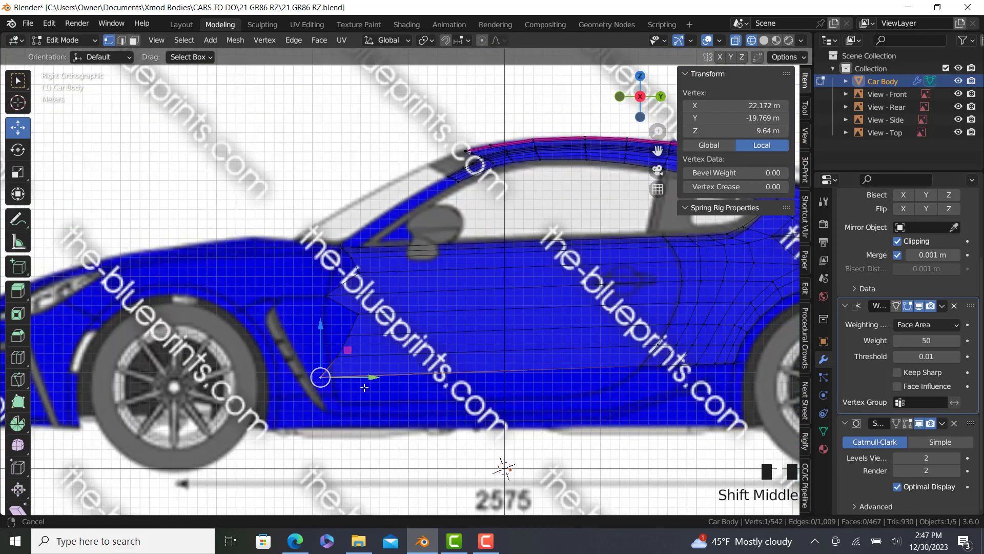
pyautogui.scroll(4, 365, 391)
pyautogui.moveTo(317, 358); pyautogui.dragTo(342, 358)
pyautogui.rightClick(317, 318)
pyautogui.moveTo(347, 316); pyautogui.dragTo(333, 308)
# - Move the remaining vertices just below the fender crease forward onto the blueprint's front door line
pyautogui.click(336, 273)
pyautogui.moveTo(387, 272); pyautogui.dragTo(339, 273)
pyautogui.click(355, 226)
pyautogui.moveTo(404, 227); pyautogui.dragTo(342, 230)
pyautogui.keyDown('shift'); pyautogui.moveTo(364, 249); pyautogui.dragTo(413, 381, button='middle'); pyautogui.keyUp('shift')
# - Move the upper vertices of the door's front edge forward to follow the curved door line up to the windshield base
pyautogui.click(370, 225)
pyautogui.scroll(2, 379, 227)
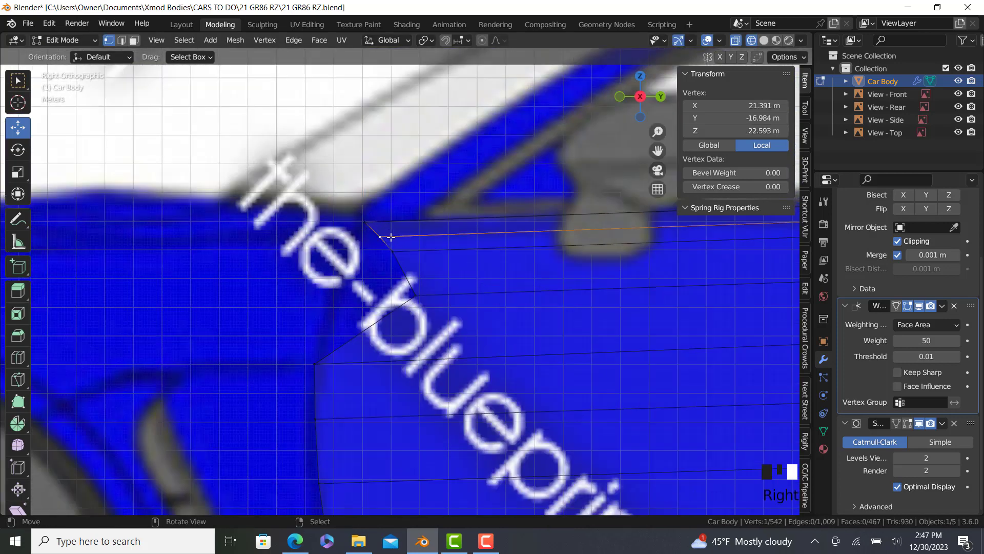
pyautogui.keyDown('ctrl'); pyautogui.click(416, 295); pyautogui.keyUp('ctrl')
pyautogui.moveTo(436, 260); pyautogui.dragTo(373, 297)
pyautogui.rightClick(367, 252)
pyautogui.keyDown('ctrl'); pyautogui.rightClick(391, 296); pyautogui.keyUp('ctrl')
pyautogui.rightClick(366, 297)
# - Check the smoothed door front edge against the side blueprint in Object Mode and return to Edit Mode
pyautogui.press('Tab')
pyautogui.scroll(2, 373, 303)
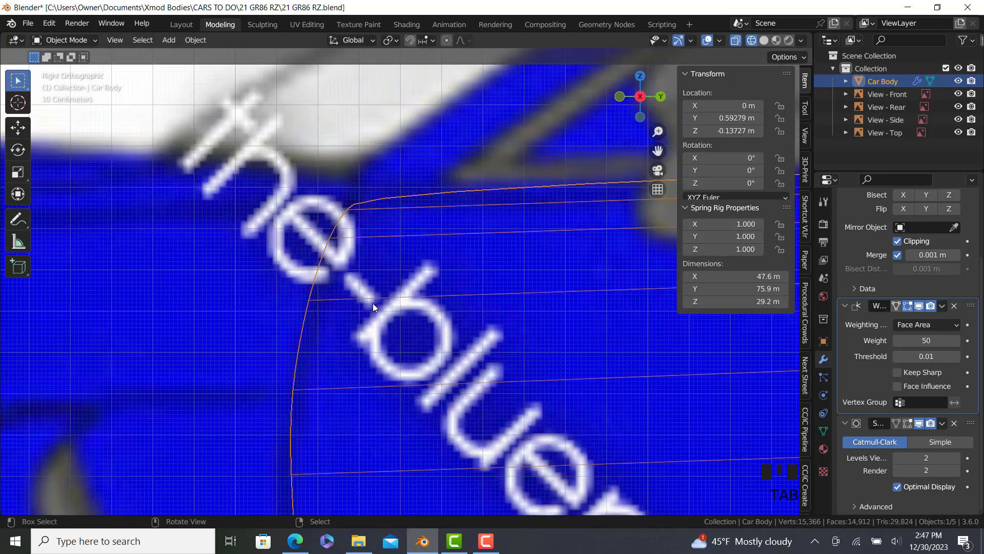
pyautogui.scroll(-4, 373, 304)
pyautogui.scroll(3, 365, 259)
pyautogui.press('Tab')
pyautogui.scroll(-3, 369, 307)
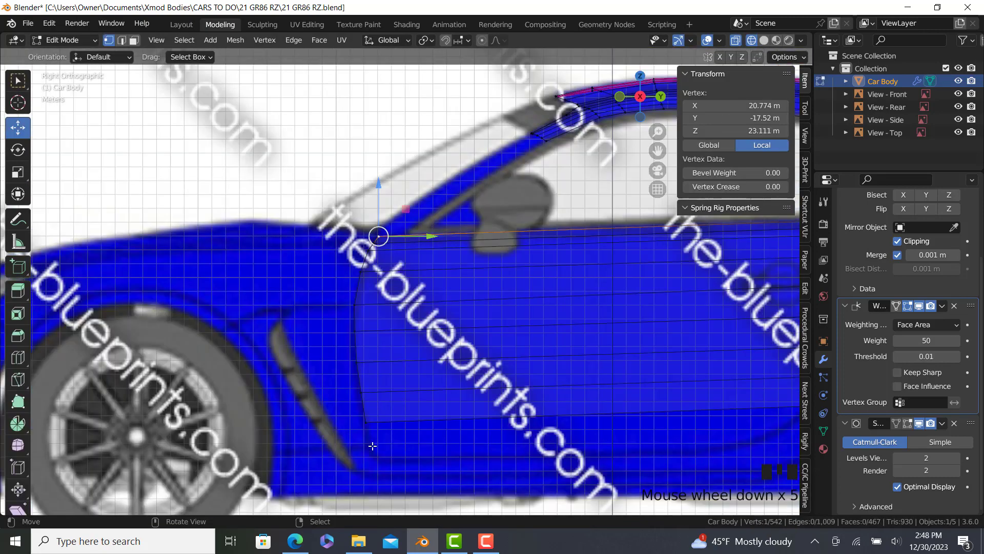
# - Select the door's whole front edge path and move it outward along X to match the body side in the top blueprint
pyautogui.keyDown('ctrl'); pyautogui.rightClick(374, 452); pyautogui.keyUp('ctrl')
pyautogui.press('KP_7')
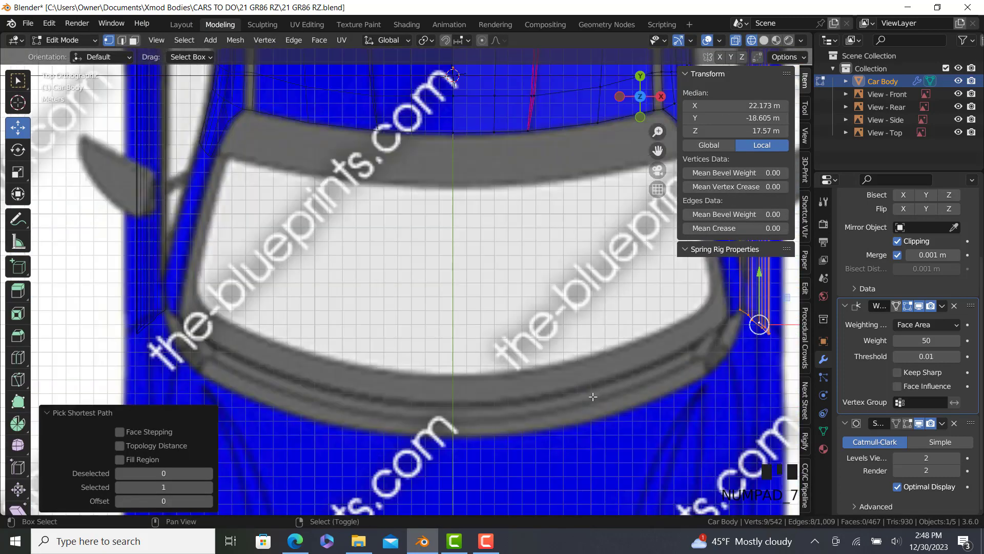
pyautogui.scroll(3, 593, 396)
pyautogui.scroll(-4, 566, 314)
pyautogui.keyDown('shift'); pyautogui.moveTo(576, 282); pyautogui.dragTo(468, 431, button='middle'); pyautogui.keyUp('shift')
pyautogui.scroll(-2, 464, 425)
pyautogui.keyDown('shift'); pyautogui.moveTo(469, 397); pyautogui.dragTo(478, 334, button='middle'); pyautogui.keyUp('shift')
pyautogui.scroll(6, 447, 400)
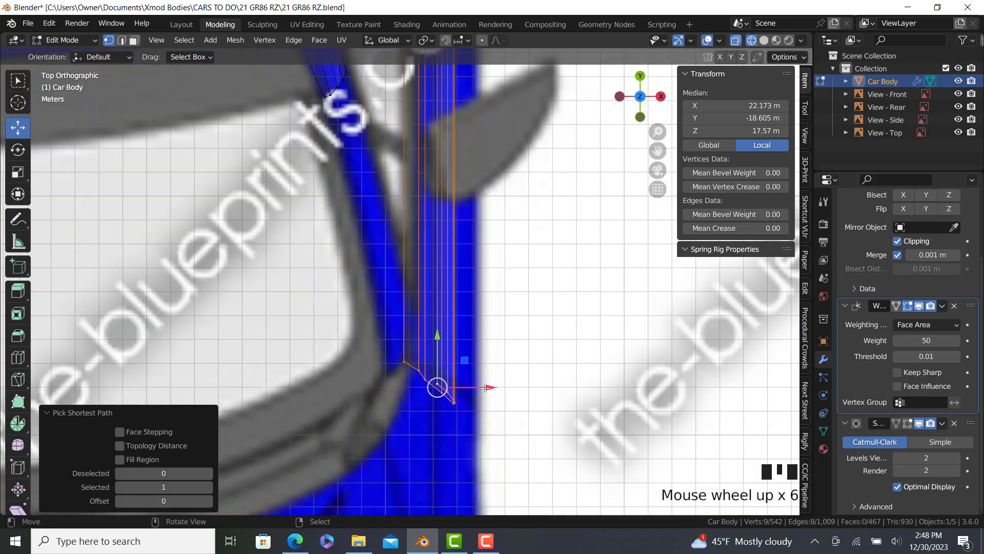
pyautogui.moveTo(486, 389); pyautogui.dragTo(447, 370)
# - Shift the door's top front vertex about 0.29 m inward along X and view the smoothed body in solid Object Mode
pyautogui.scroll(3, 507, 389)
pyautogui.rightClick(449, 384)
pyautogui.keyDown('ctrl'); pyautogui.rightClick(449, 385); pyautogui.keyUp('ctrl')
pyautogui.rightClick(421, 374)
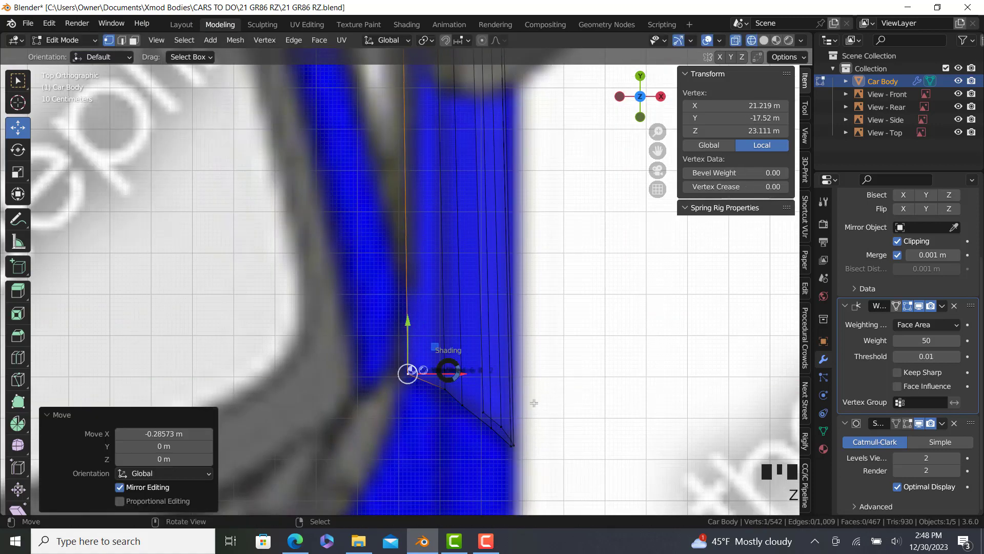
pyautogui.scroll(-6, 533, 389)
pyautogui.press('Tab')
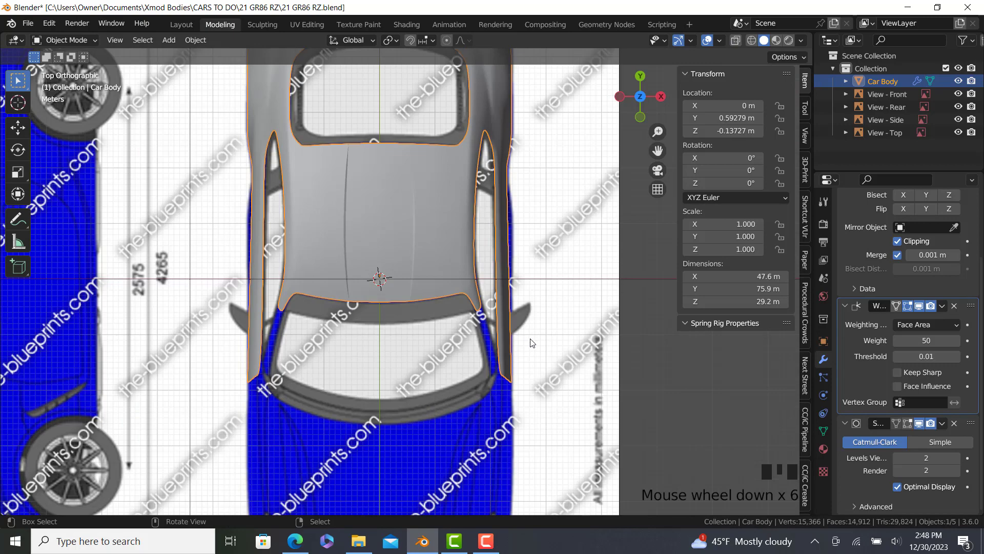
# - In the side view, add two vertical loop cuts across the door panel with a slide factor of -0.292
pyautogui.press('KP_3')
pyautogui.scroll(2, 390, 244)
pyautogui.press('Tab')
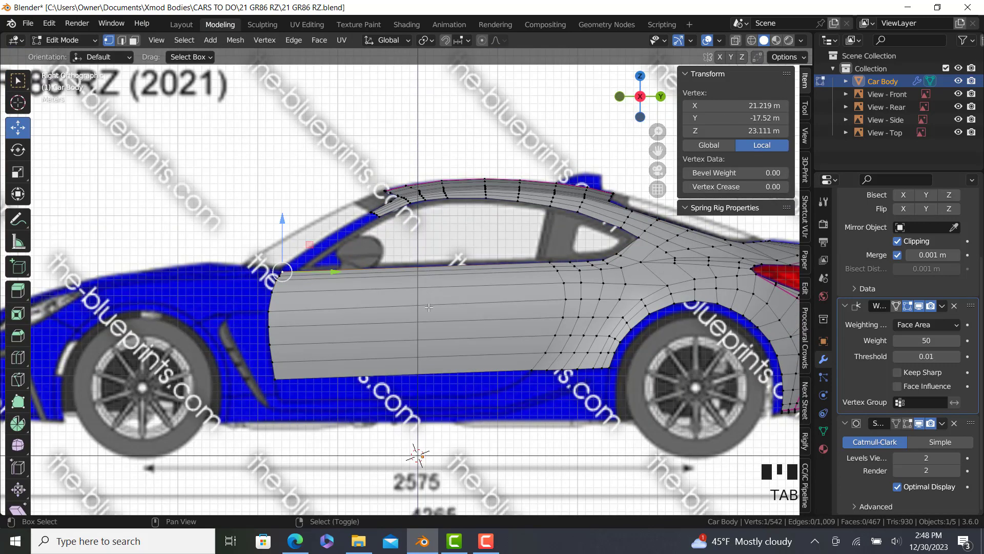
pyautogui.scroll(3, 429, 307)
pyautogui.hotkey('alt', 'z')
pyautogui.keyDown('shift'); pyautogui.moveTo(318, 312); pyautogui.dragTo(322, 297, button='middle'); pyautogui.keyUp('shift')
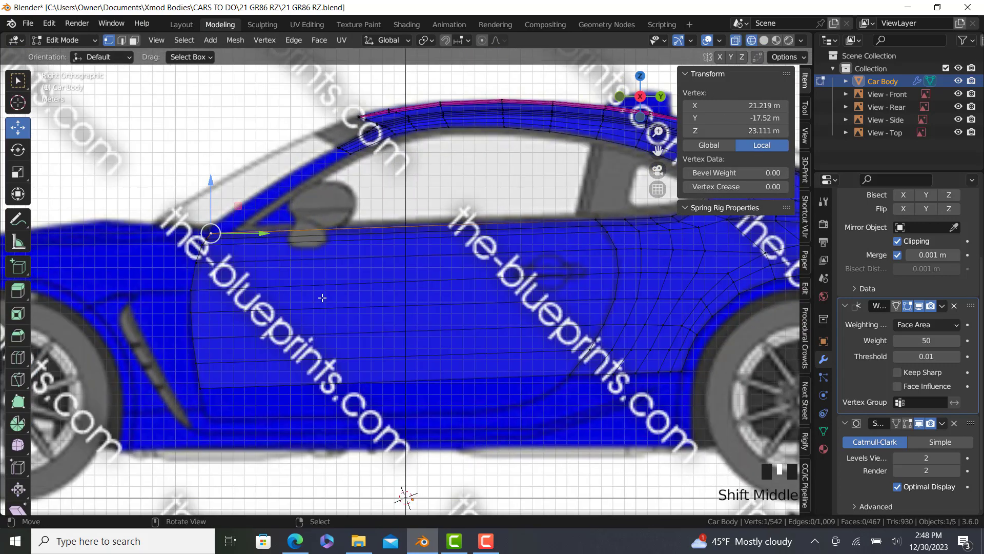
pyautogui.click(16, 357)
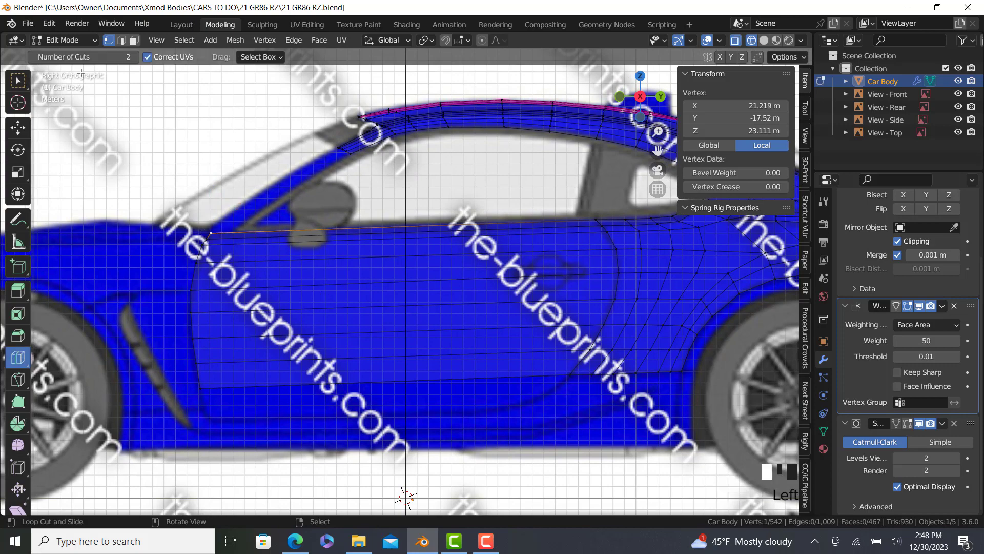
pyautogui.moveTo(307, 253); pyautogui.dragTo(309, 263)
pyautogui.click(20, 131)
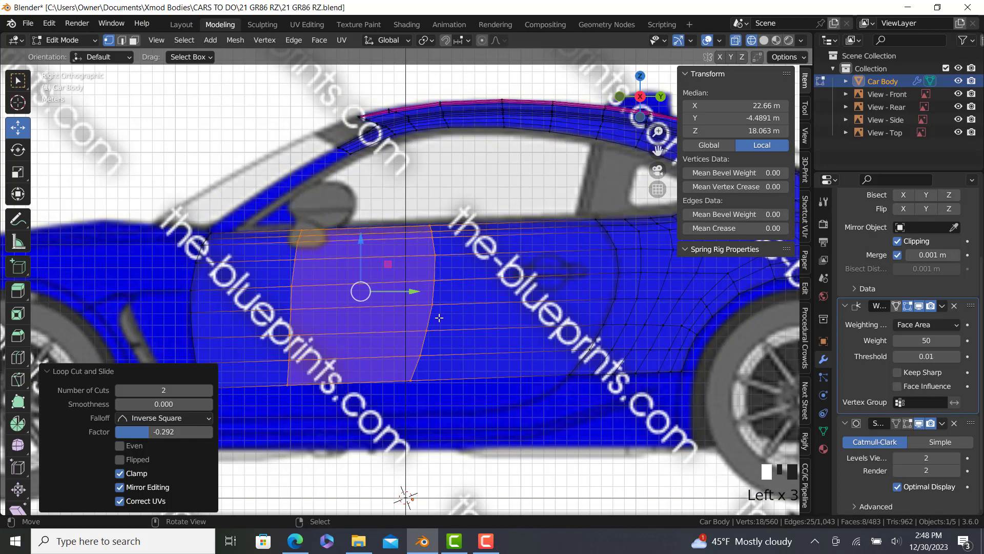
# - Move the two new door loops about 4.7 m rearward along Y, 0.13 m outward along X and 0.23 m up
pyautogui.press('KP_7')
pyautogui.keyDown('shift'); pyautogui.moveTo(641, 380); pyautogui.dragTo(591, 417, button='middle'); pyautogui.keyUp('shift')
pyautogui.moveTo(559, 317); pyautogui.dragTo(604, 265)
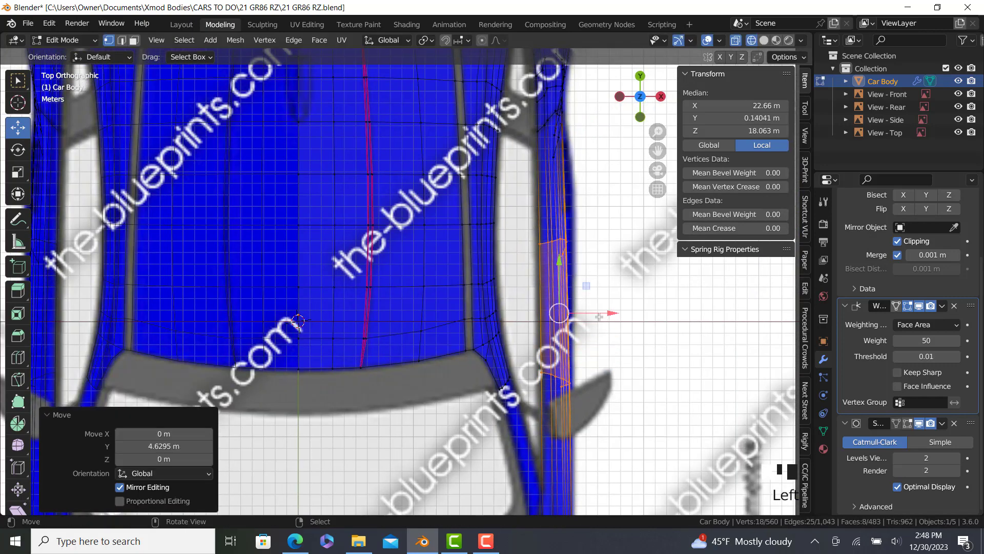
pyautogui.moveTo(607, 311); pyautogui.dragTo(606, 311)
pyautogui.press('KP_3')
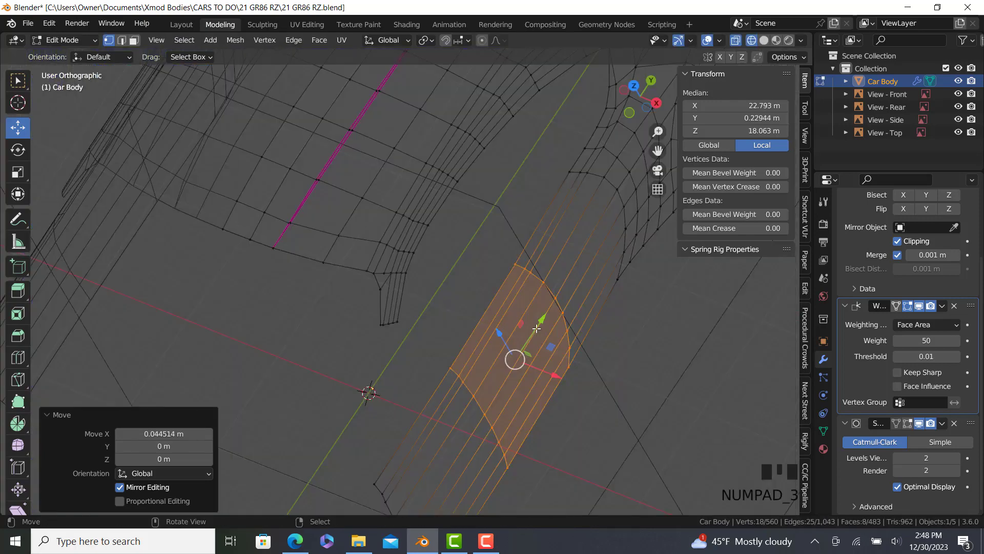
pyautogui.scroll(3, 443, 245)
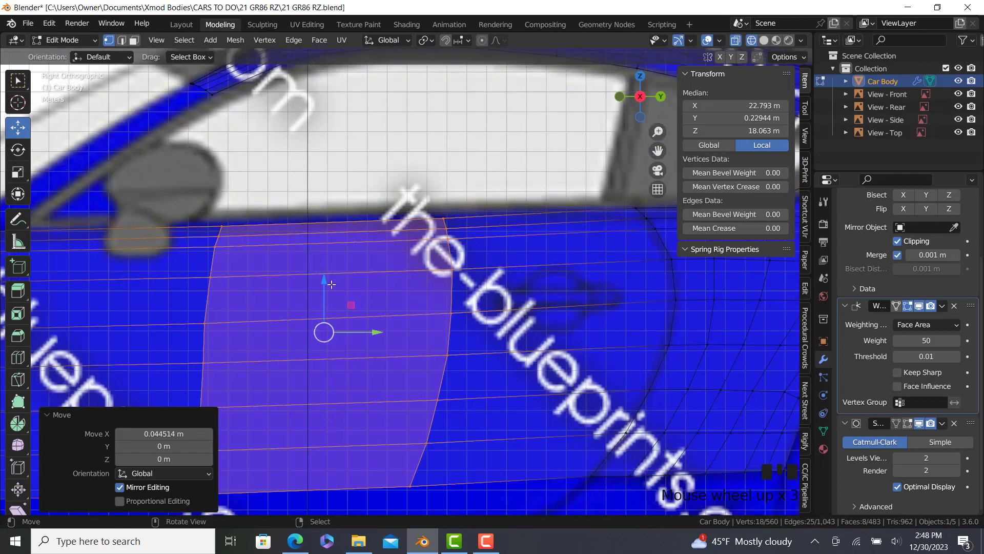
pyautogui.moveTo(324, 279); pyautogui.dragTo(325, 275)
# - Examine the smoothed door surface in solid shading and Object Mode, orbiting around it and returning to the side view
pyautogui.scroll(-3, 325, 286)
pyautogui.press('z')
pyautogui.click(378, 293)
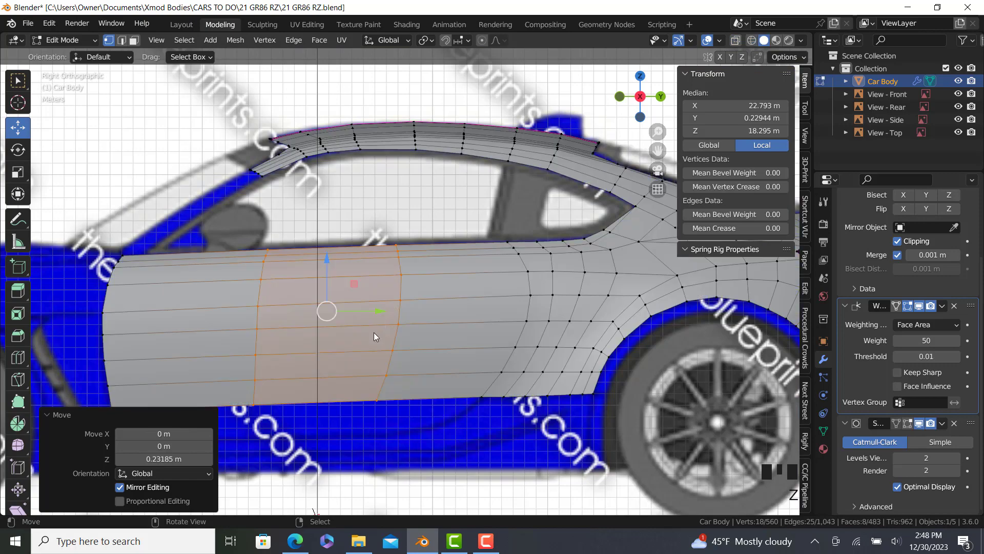
pyautogui.press('Tab')
pyautogui.moveTo(373, 359)
pyautogui.mouseDown(button='middle')
pyautogui.moveTo(463, 354)
pyautogui.moveTo(422, 349)
pyautogui.moveTo(347, 376)
pyautogui.moveTo(370, 486)
pyautogui.moveTo(383, 475)
pyautogui.mouseUp(button='middle')
pyautogui.press('KP_3')
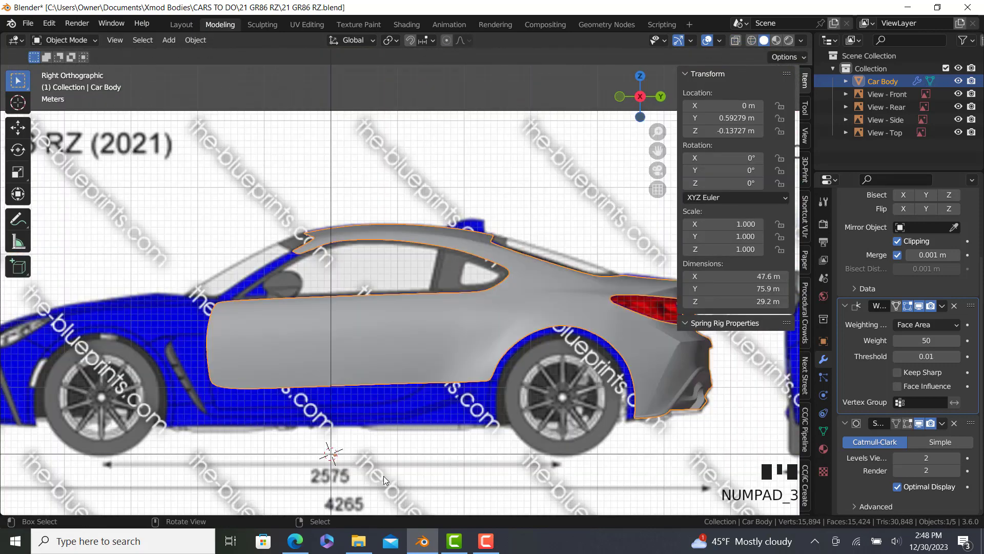
# - Inspect the door's front edge at the fender crease in wireframe Edit Mode and compare it with the reference photo
pyautogui.press('Tab')
pyautogui.scroll(3, 327, 366)
pyautogui.keyDown('shift'); pyautogui.moveTo(327, 366); pyautogui.dragTo(436, 344, button='middle'); pyautogui.keyUp('shift')
pyautogui.press('z')
pyautogui.click(380, 334)
pyautogui.scroll(3, 224, 294)
pyautogui.keyDown('shift'); pyautogui.moveTo(223, 294); pyautogui.dragTo(361, 299, button='middle'); pyautogui.keyUp('shift')
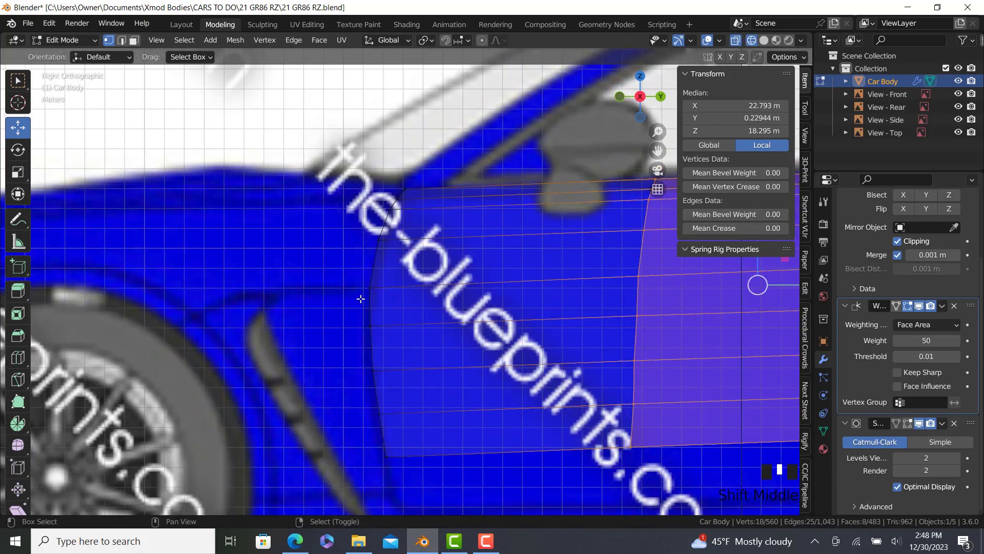
pyautogui.scroll(-5, 380, 253)
pyautogui.scroll(4, 385, 265)
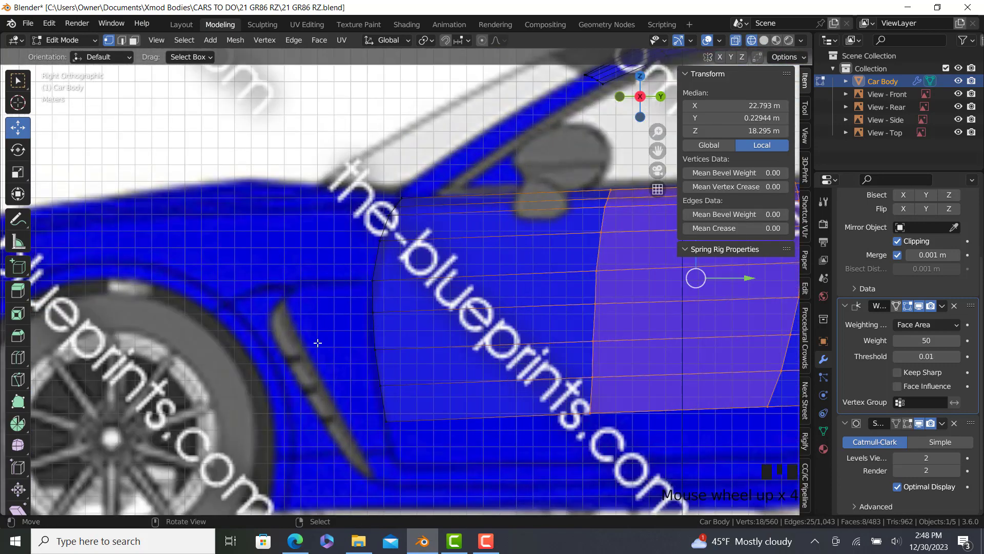
pyautogui.keyDown('shift'); pyautogui.moveTo(350, 353); pyautogui.dragTo(449, 335, button='middle'); pyautogui.keyUp('shift')
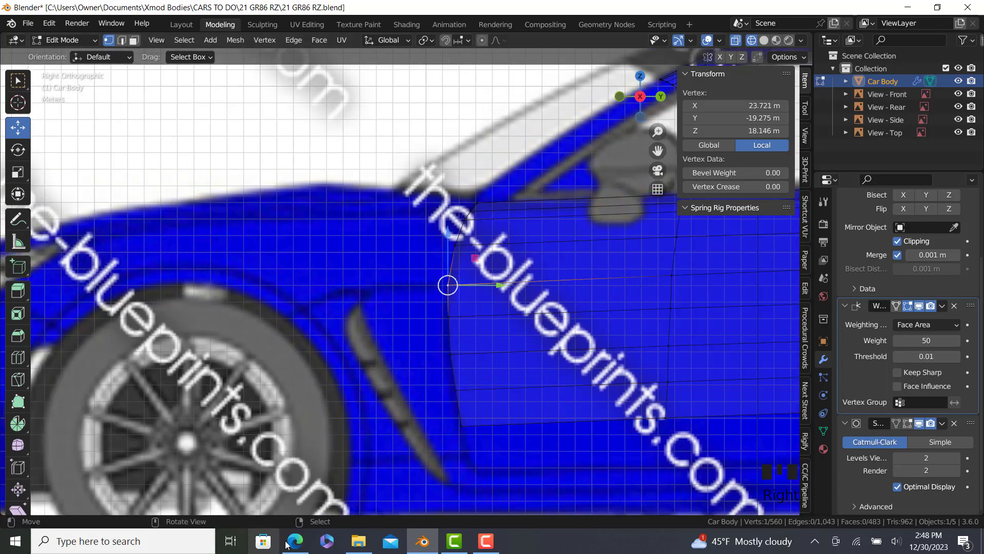
pyautogui.click(295, 541)
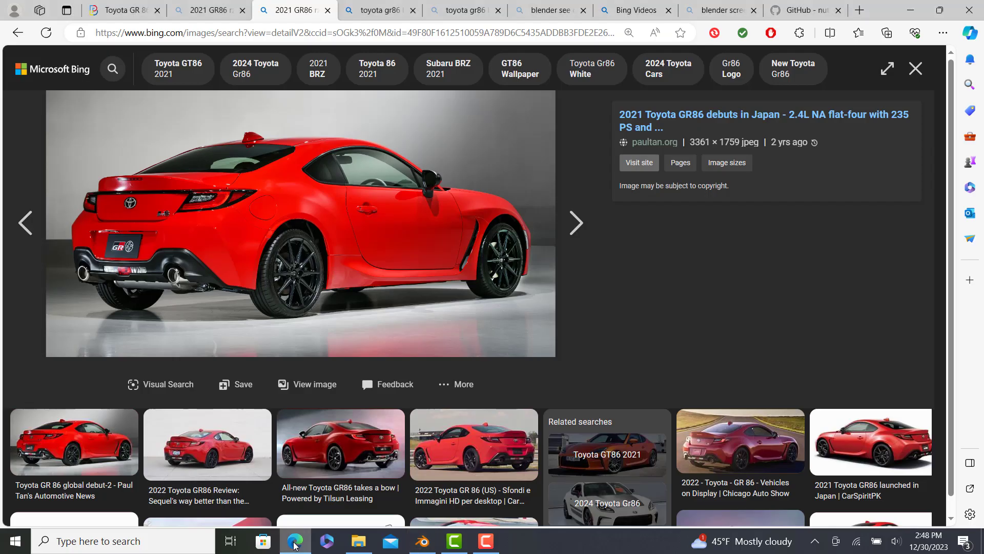
pyautogui.click(295, 541)
# - Add one vertical loop cut near the door's front edge with a slide factor of -0.675
pyautogui.click(19, 355)
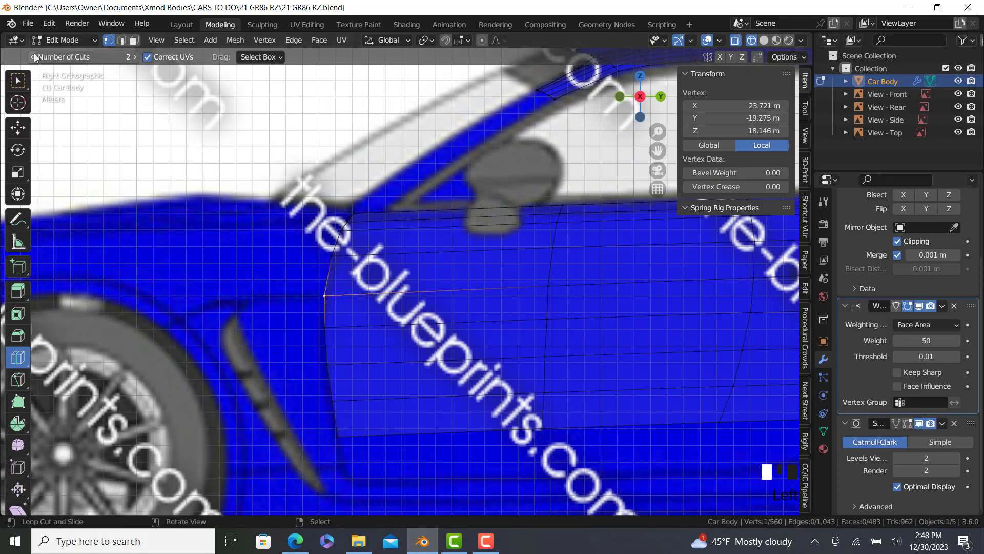
pyautogui.moveTo(475, 300); pyautogui.dragTo(395, 299)
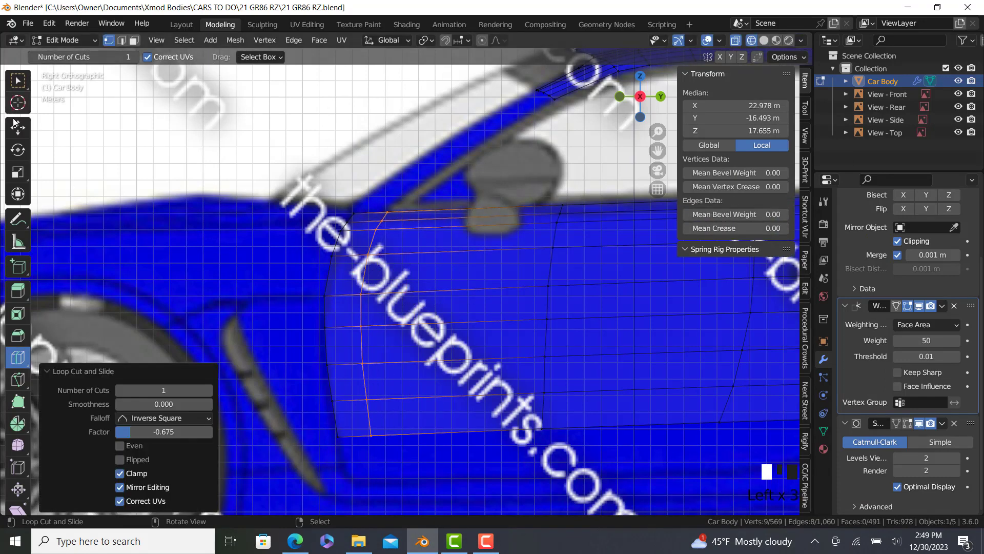
pyautogui.click(18, 135)
# - Rip the door's front-edge vertex at the fender crease and slide it upward by a factor of 0.089
pyautogui.scroll(2, 331, 288)
pyautogui.click(322, 294)
pyautogui.scroll(5, 326, 302)
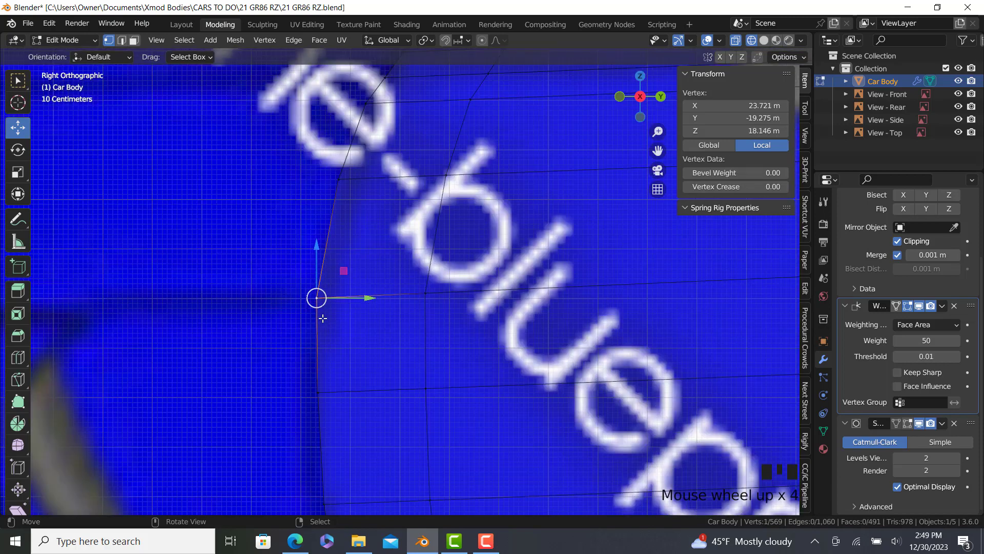
pyautogui.keyDown('shift'); pyautogui.moveTo(336, 314); pyautogui.dragTo(366, 331, button='middle'); pyautogui.keyUp('shift')
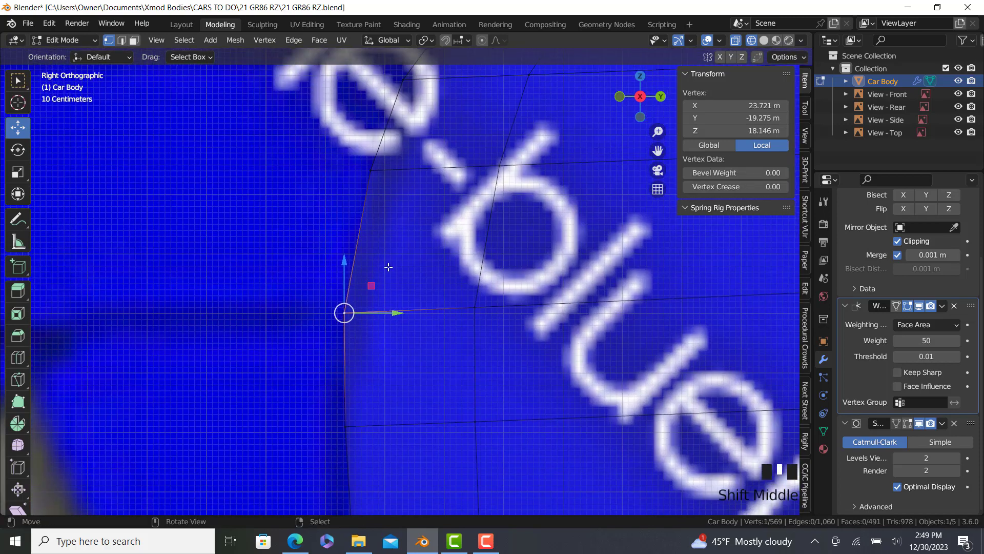
pyautogui.press('v')
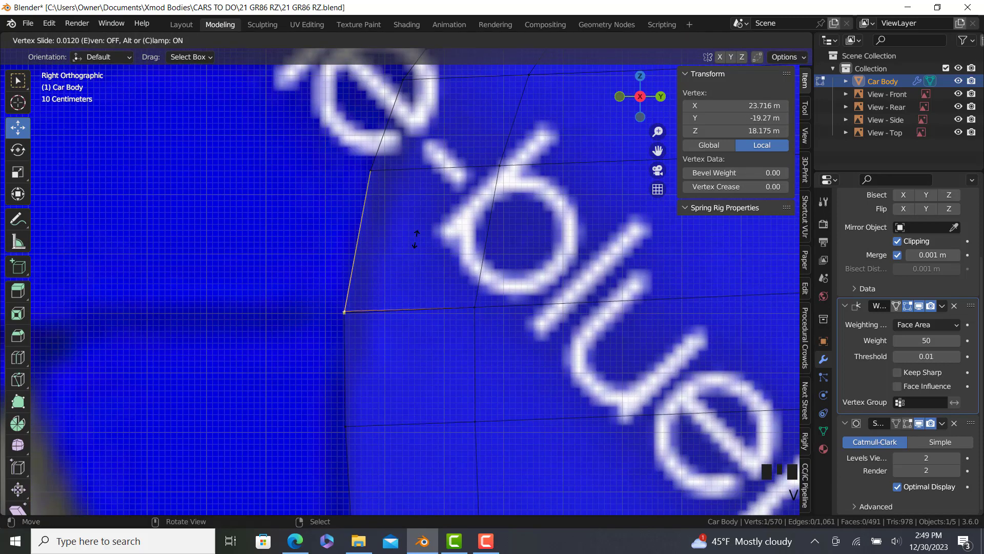
pyautogui.click(422, 231)
pyautogui.scroll(-3, 424, 229)
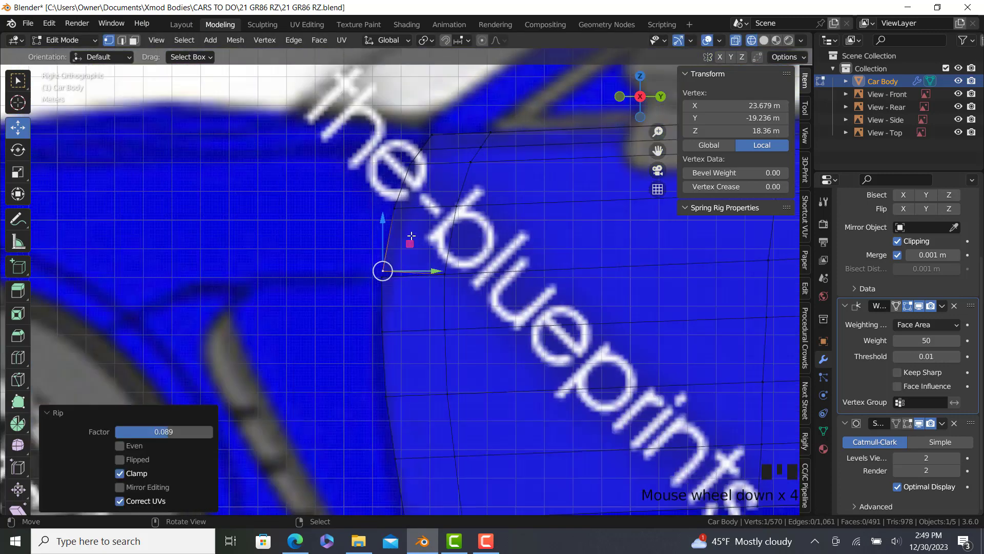
# - Rip the next vertex up on the door's front edge and slide it slightly downward along the edge
pyautogui.keyDown('ctrl'); pyautogui.click(393, 211); pyautogui.keyUp('ctrl')
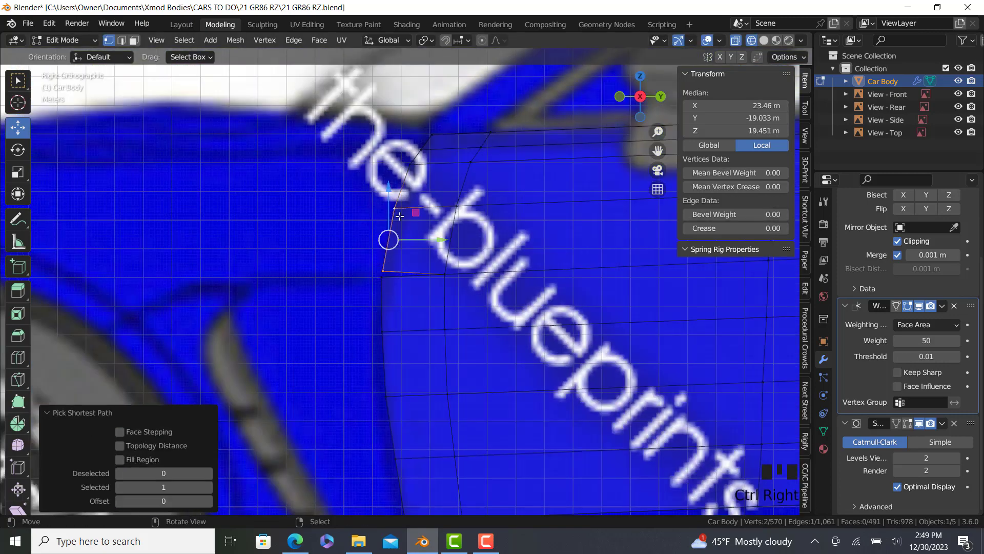
pyautogui.scroll(-2, 400, 216)
pyautogui.scroll(3, 412, 218)
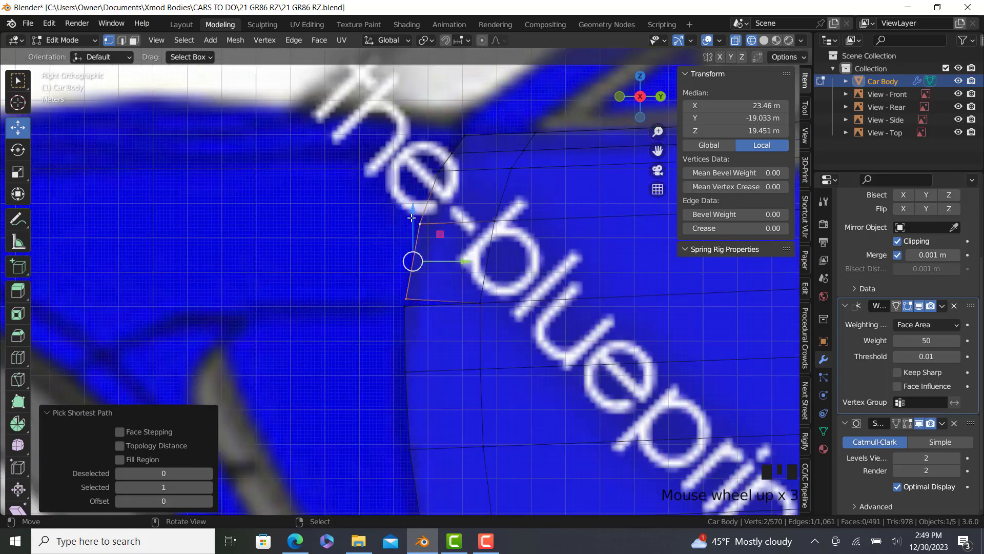
pyautogui.scroll(2, 411, 217)
pyautogui.press('v')
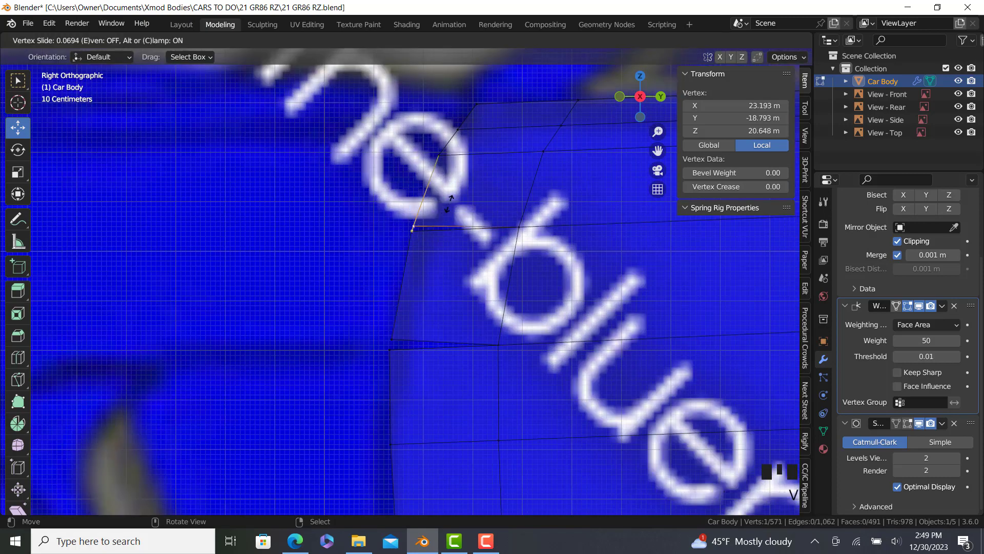
pyautogui.click(454, 201)
# - Move the front-edge segment between the two ripped vertices outward by about 0.093 m in X, aligned in the top view
pyautogui.rightClick(414, 234)
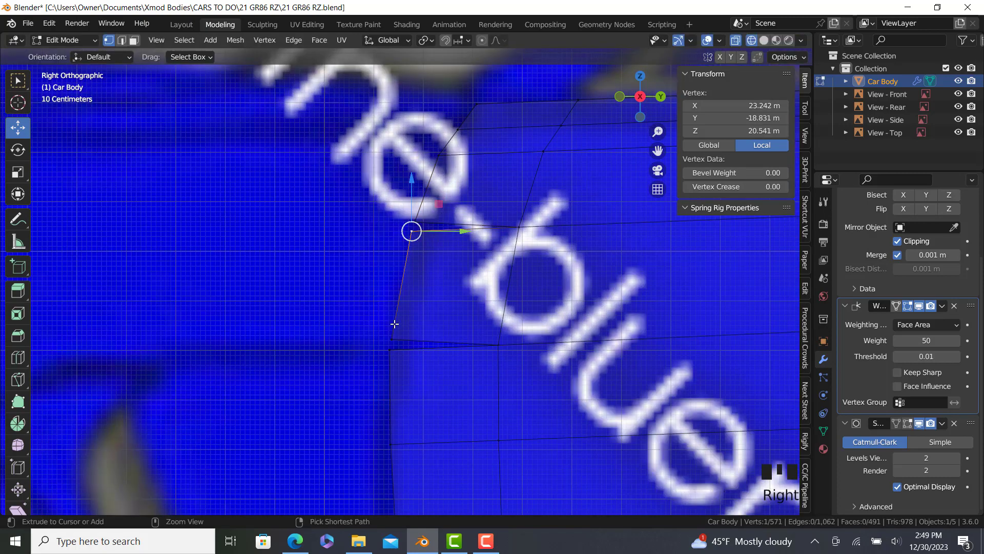
pyautogui.keyDown('ctrl'); pyautogui.rightClick(394, 324); pyautogui.keyUp('ctrl')
pyautogui.press('KP_7')
pyautogui.scroll(3, 521, 328)
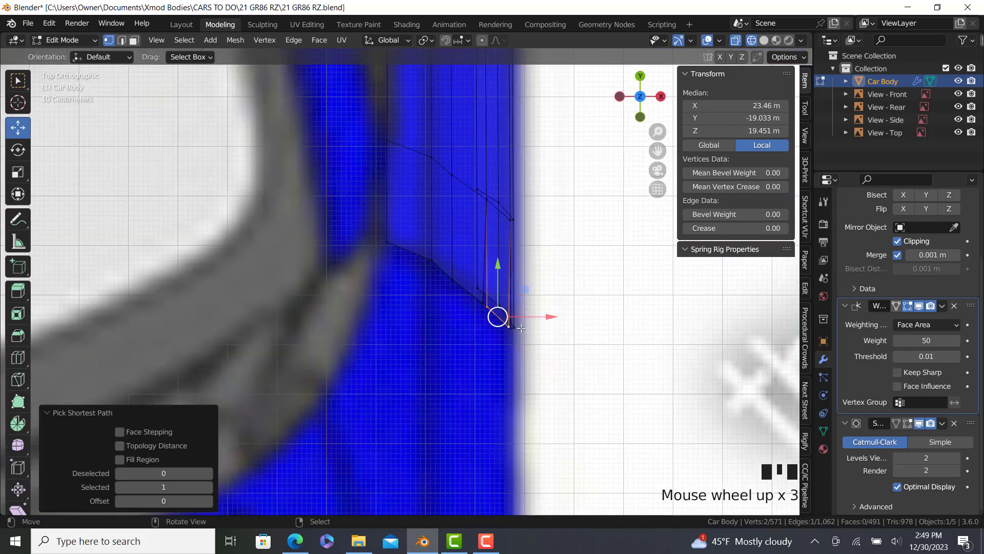
pyautogui.moveTo(549, 319); pyautogui.dragTo(545, 321)
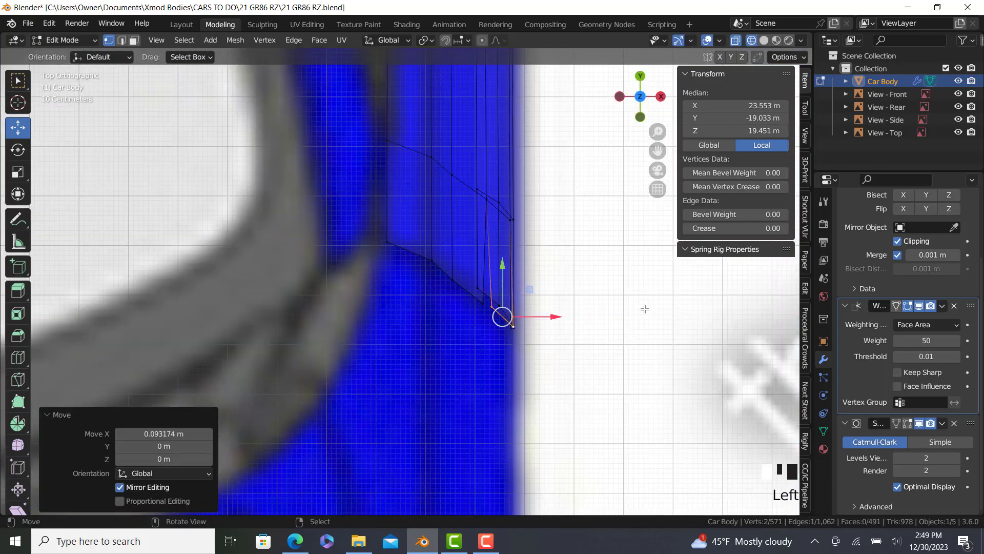
# - Fill both ripped gaps at the door's front edge with triangular faces in the side view
pyautogui.scroll(-4, 545, 321)
pyautogui.press('KP_3')
pyautogui.scroll(3, 367, 340)
pyautogui.keyDown('ctrl'); pyautogui.rightClick(374, 367); pyautogui.keyUp('ctrl')
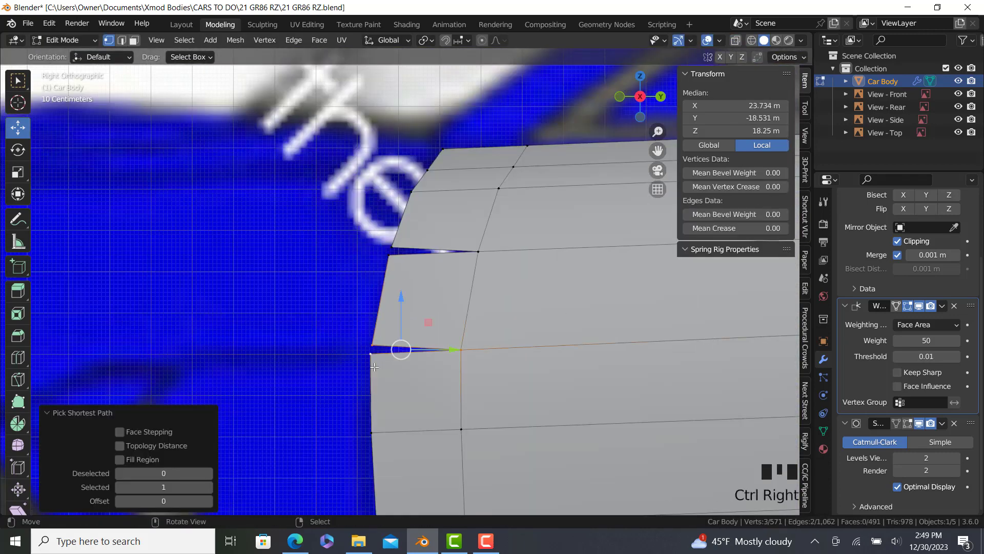
pyautogui.press('f')
pyautogui.rightClick(370, 337)
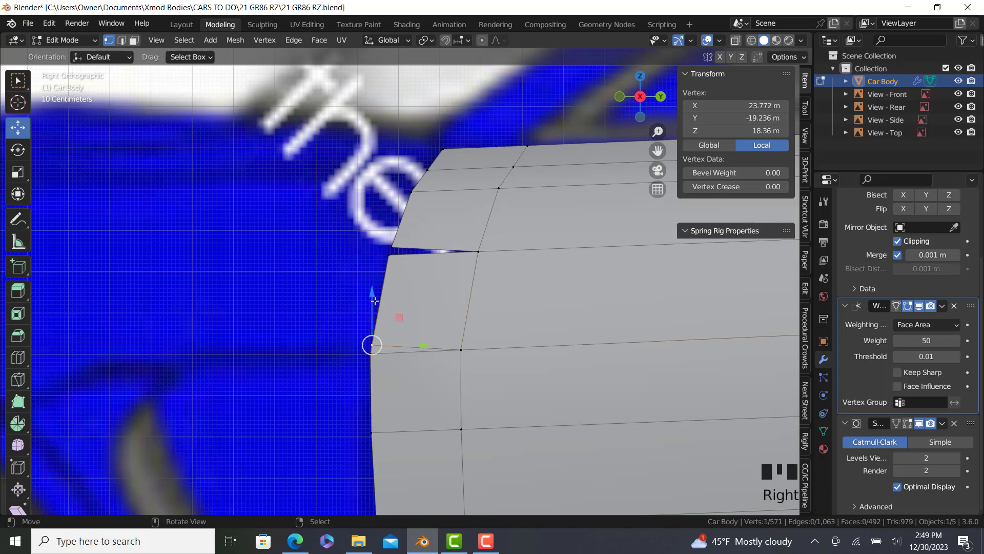
pyautogui.rightClick(394, 239)
pyautogui.keyDown('ctrl'); pyautogui.rightClick(384, 254); pyautogui.keyUp('ctrl')
pyautogui.press('f')
# - Nudge the front-edge segment between the filled triangles slightly forward to match the blueprint door line
pyautogui.rightClick(372, 342)
pyautogui.scroll(2, 372, 341)
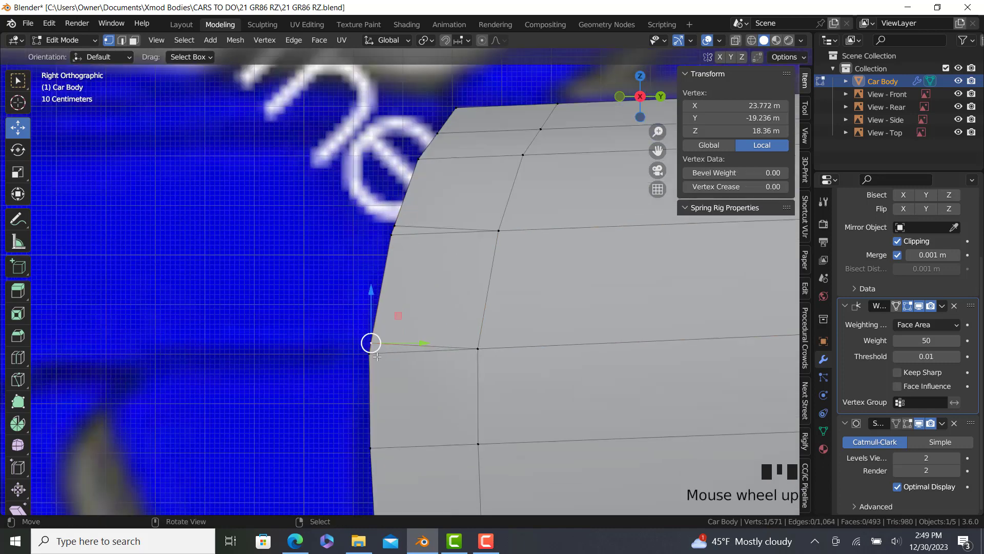
pyautogui.keyDown('ctrl'); pyautogui.rightClick(394, 227); pyautogui.keyUp('ctrl')
pyautogui.moveTo(426, 276); pyautogui.dragTo(423, 276)
pyautogui.rightClick(369, 340)
pyautogui.scroll(-4, 373, 330)
pyautogui.keyDown('shift'); pyautogui.moveTo(374, 329); pyautogui.dragTo(422, 299, button='middle'); pyautogui.keyUp('shift')
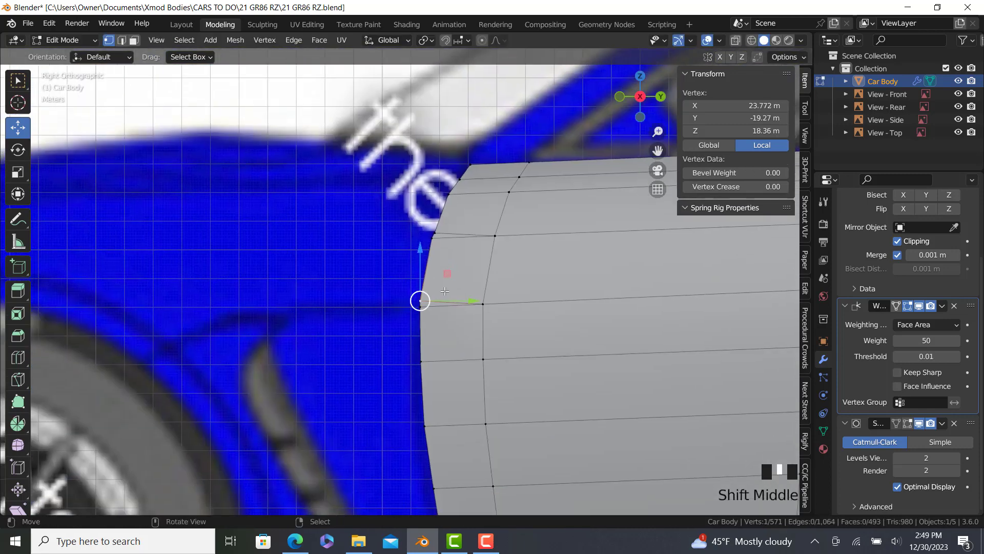
# - Extrude the door's front edge from the crease to the bottom forward along Y and position it toward the fender vent
pyautogui.scroll(-2, 420, 298)
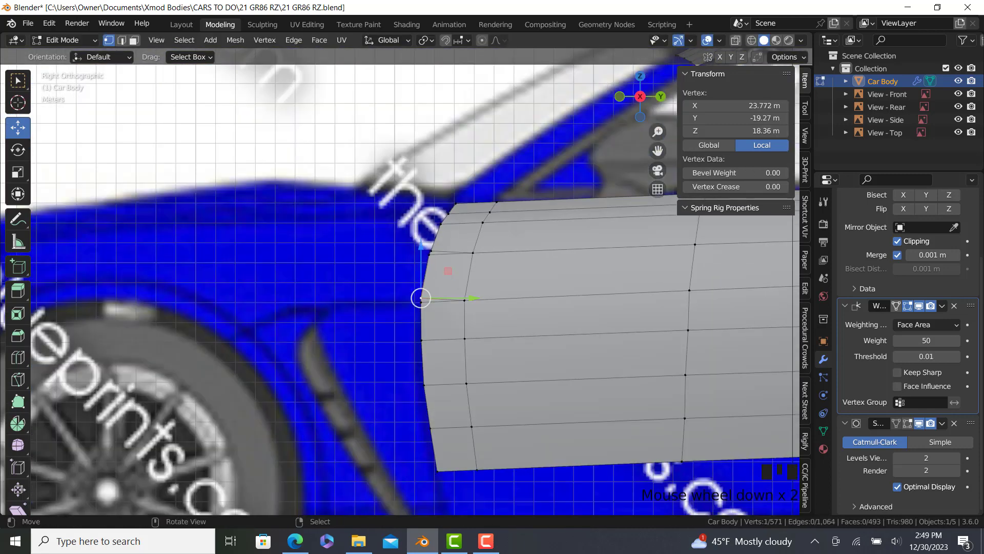
pyautogui.keyDown('ctrl'); pyautogui.rightClick(420, 300); pyautogui.keyUp('ctrl')
pyautogui.keyDown('shift'); pyautogui.moveTo(457, 402); pyautogui.dragTo(499, 345, button='middle'); pyautogui.keyUp('shift')
pyautogui.press('e')
pyautogui.press('y')
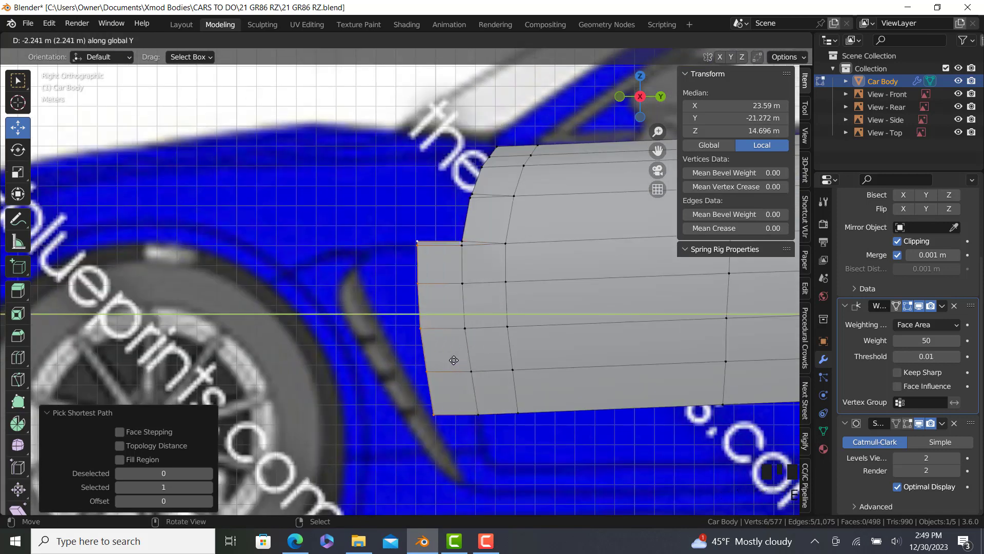
pyautogui.click(453, 360)
pyautogui.hotkey('alt', 'z')
pyautogui.moveTo(420, 314)
pyautogui.mouseDown()
pyautogui.moveTo(424, 321)
pyautogui.moveTo(408, 307)
pyautogui.mouseUp()
# - Reposition the extruded front-edge vertices so the panel follows the rear outline of the fender vent
pyautogui.rightClick(415, 369)
pyautogui.keyDown('ctrl'); pyautogui.rightClick(408, 244); pyautogui.keyUp('ctrl')
pyautogui.rightClick(403, 240)
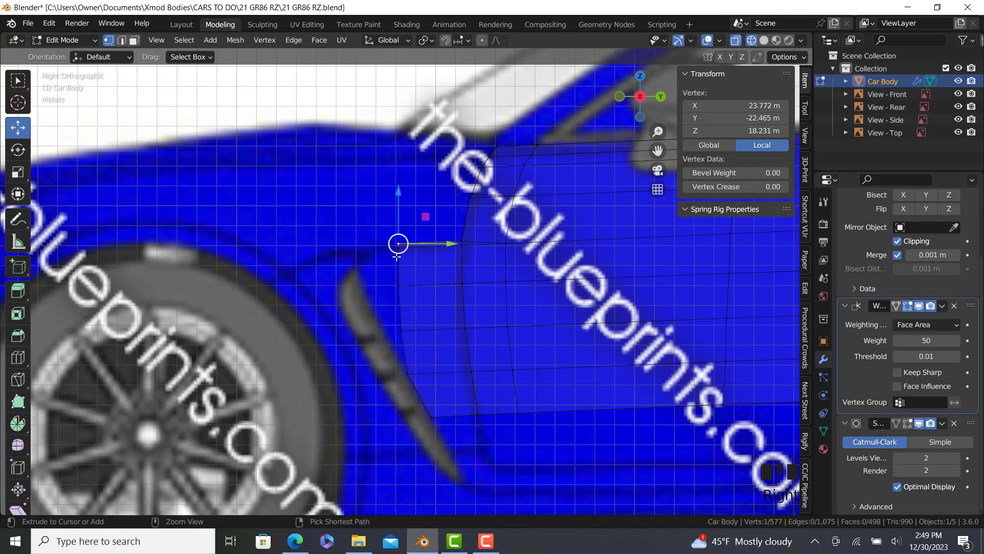
pyautogui.keyDown('ctrl'); pyautogui.rightClick(404, 251); pyautogui.keyUp('ctrl')
pyautogui.scroll(2, 405, 251)
pyautogui.moveTo(395, 252); pyautogui.dragTo(354, 249)
pyautogui.rightClick(397, 301)
pyautogui.moveTo(399, 302); pyautogui.dragTo(374, 356)
# - Raise the extension's top front vertex by about 0.124 m in Z and check the crease against the reference photo in the browser
pyautogui.scroll(5, 349, 234)
pyautogui.moveTo(355, 215); pyautogui.dragTo(357, 211)
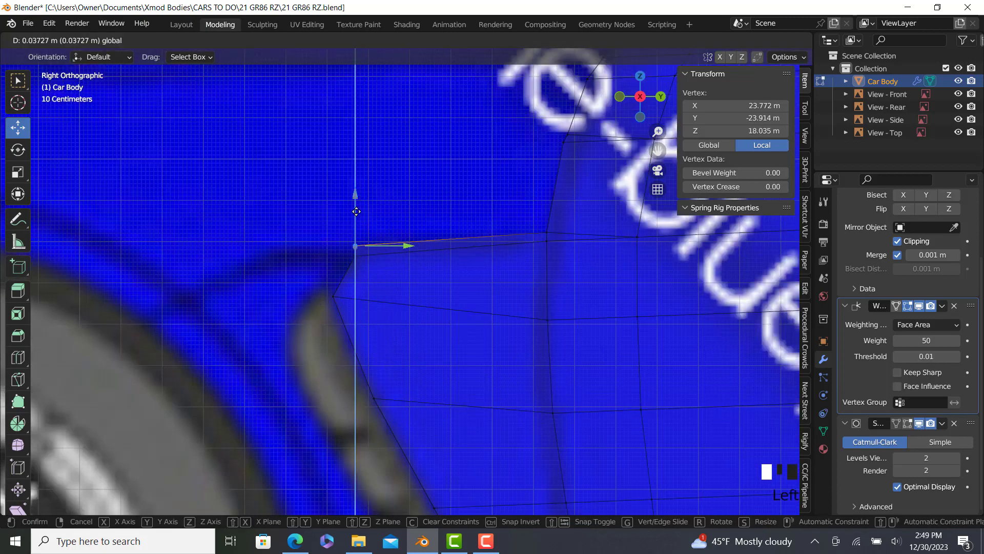
pyautogui.click(307, 535)
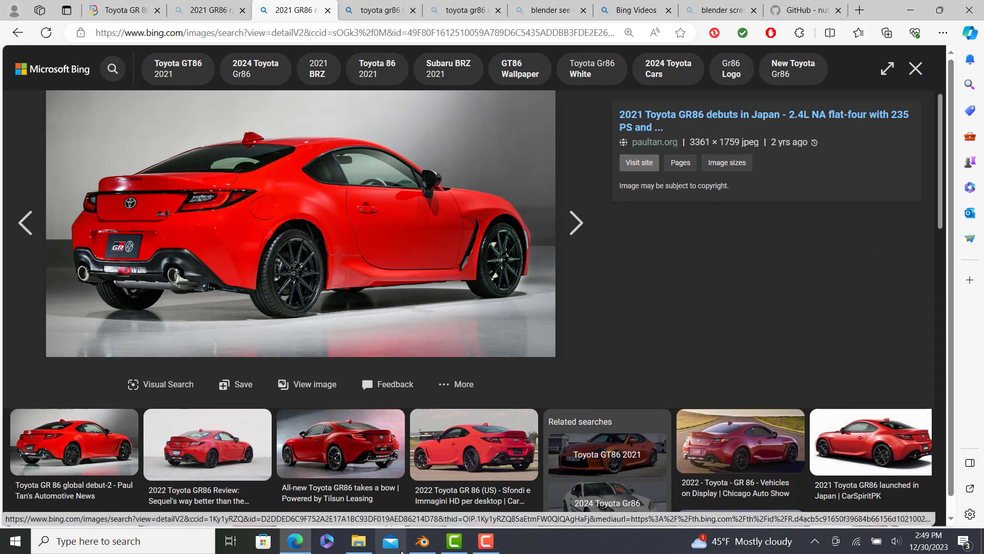
pyautogui.click(422, 541)
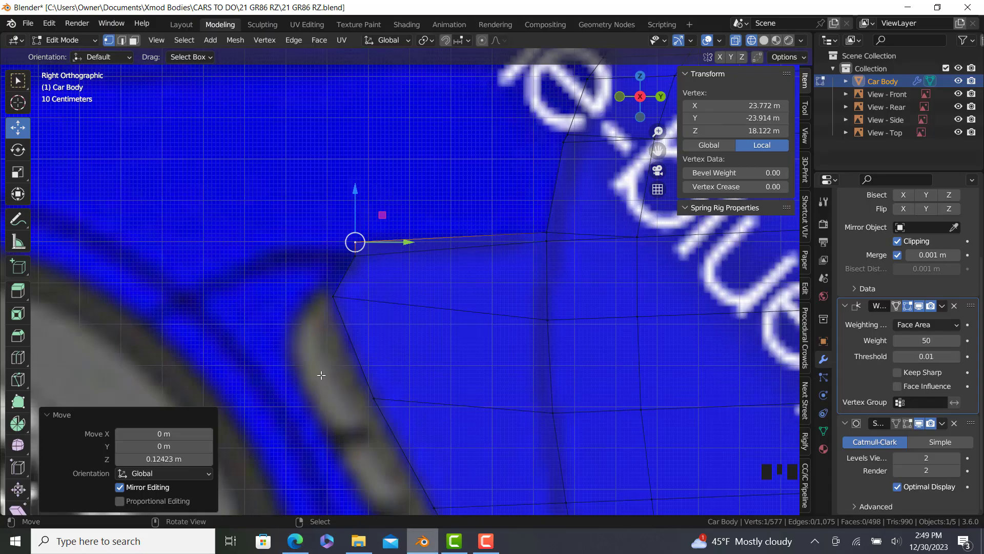
# - Slide the third front vertex down its edge and move the second by about -0.646 m in Y and -0.795 m in Z onto the vent tip
pyautogui.rightClick(344, 301)
pyautogui.press('g')
pyautogui.press('g')
pyautogui.click(370, 362)
pyautogui.rightClick(362, 268)
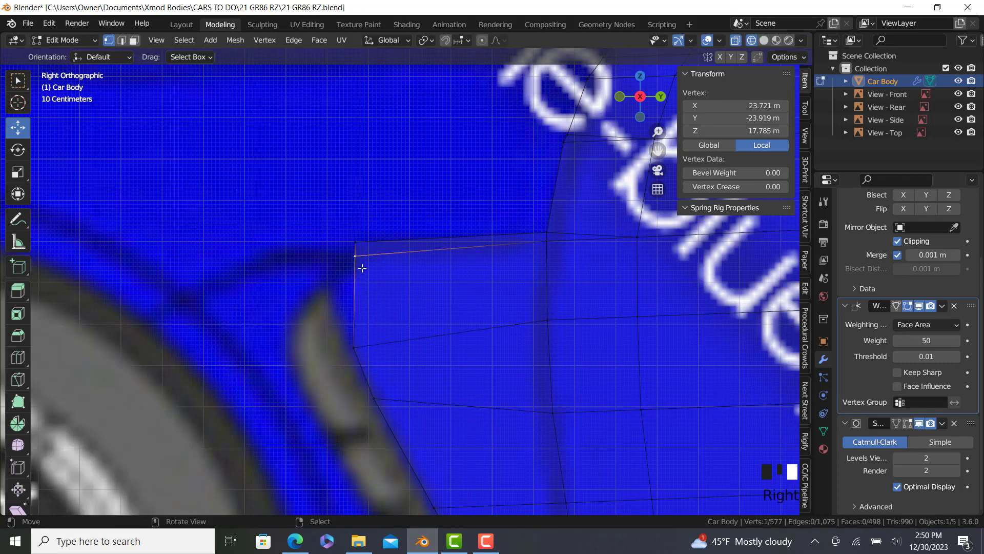
pyautogui.moveTo(355, 257); pyautogui.dragTo(328, 289)
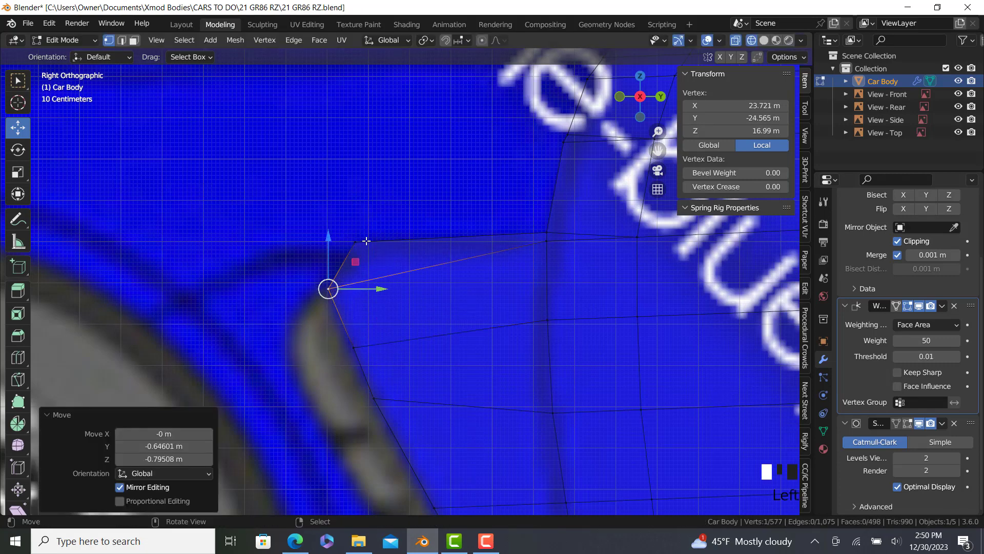
# - Lower the pair of crease vertices slightly where the fender extension meets the door's front edge
pyautogui.rightClick(365, 241)
pyautogui.rightClick(552, 248)
pyautogui.keyDown('ctrl'); pyautogui.rightClick(548, 228); pyautogui.keyUp('ctrl')
pyautogui.moveTo(548, 195); pyautogui.dragTo(547, 200)
pyautogui.hotkey('alt', 'z')
# - Select the five vertices along the vent, check the reference photo, and move them inward about 0.43 m in X, adjusting their X scale
pyautogui.rightClick(338, 289)
pyautogui.scroll(-5, 357, 280)
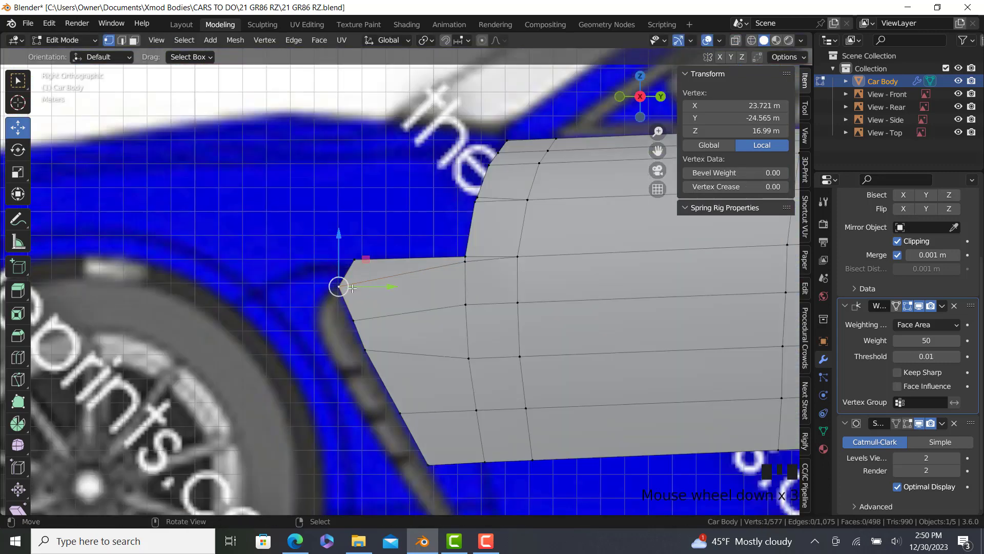
pyautogui.keyDown('ctrl'); pyautogui.click(409, 408); pyautogui.keyUp('ctrl')
pyautogui.click(295, 541)
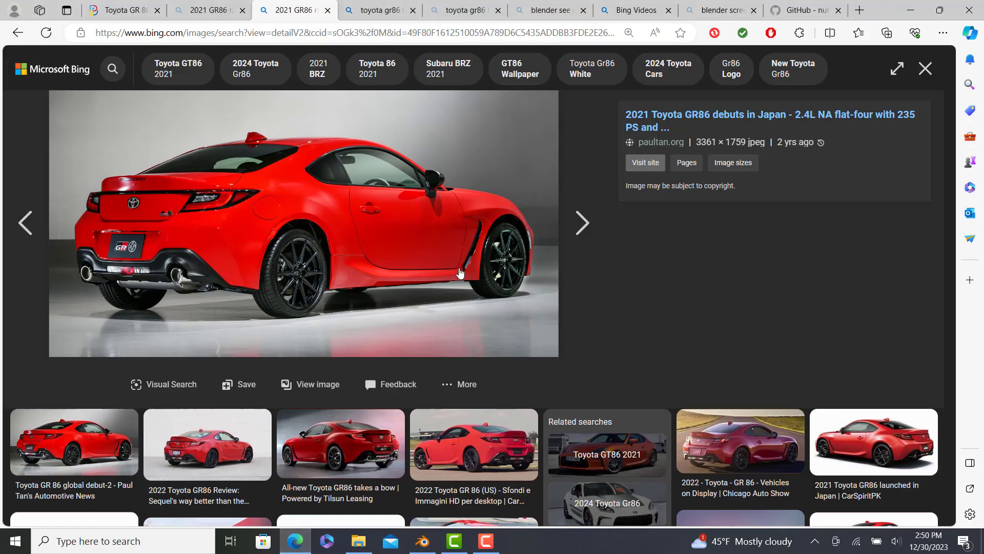
pyautogui.hotkey('alt', 'Tab')
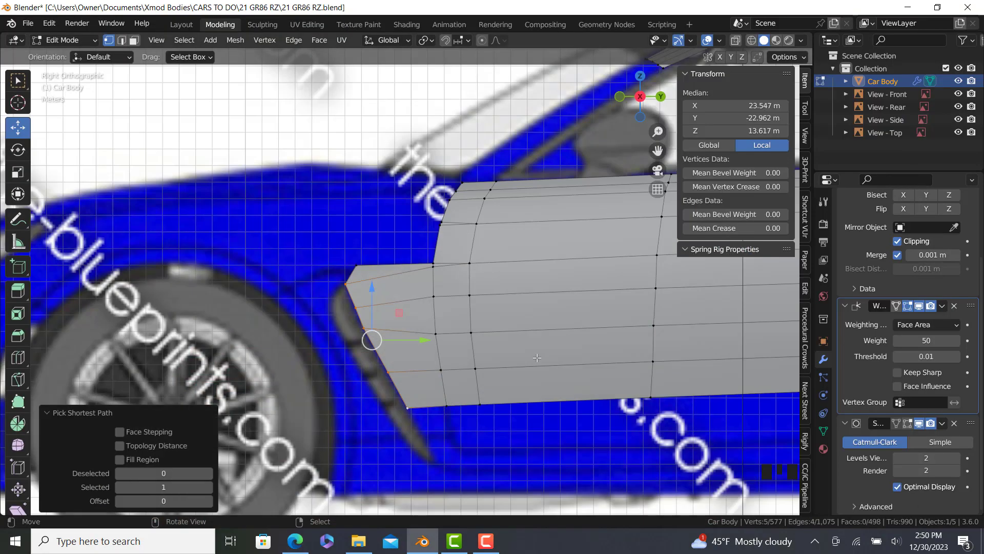
pyautogui.press('KP_7')
pyautogui.scroll(2, 537, 358)
pyautogui.moveTo(517, 311); pyautogui.dragTo(505, 312)
pyautogui.press('s')
pyautogui.press('x')
pyautogui.click(537, 320)
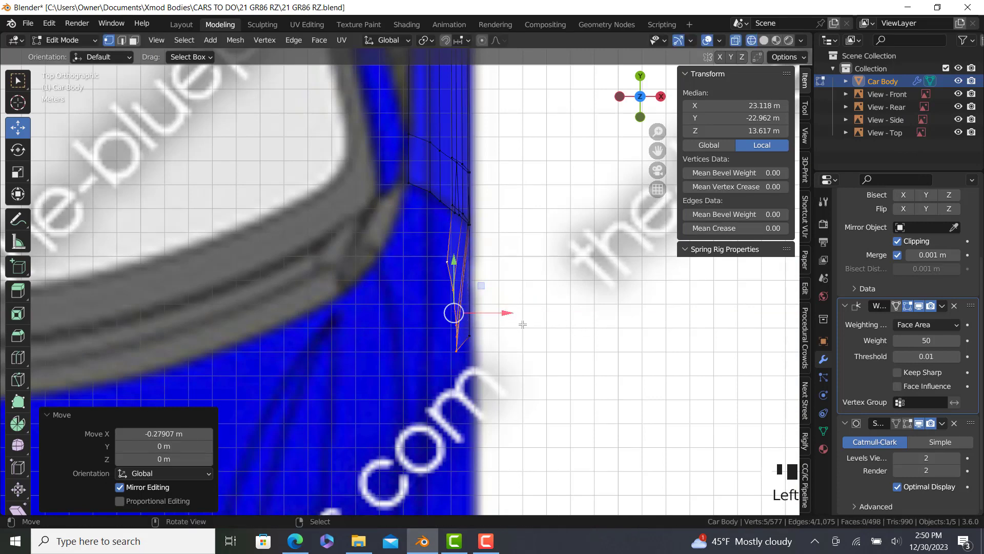
# - Examine the recessed fender extension in solid shading and Object Mode from an angled view, ending in Edit Mode
pyautogui.press('Tab')
pyautogui.press('z')
pyautogui.click(639, 364)
pyautogui.moveTo(497, 369); pyautogui.dragTo(449, 260, button='middle')
pyautogui.press('Tab')
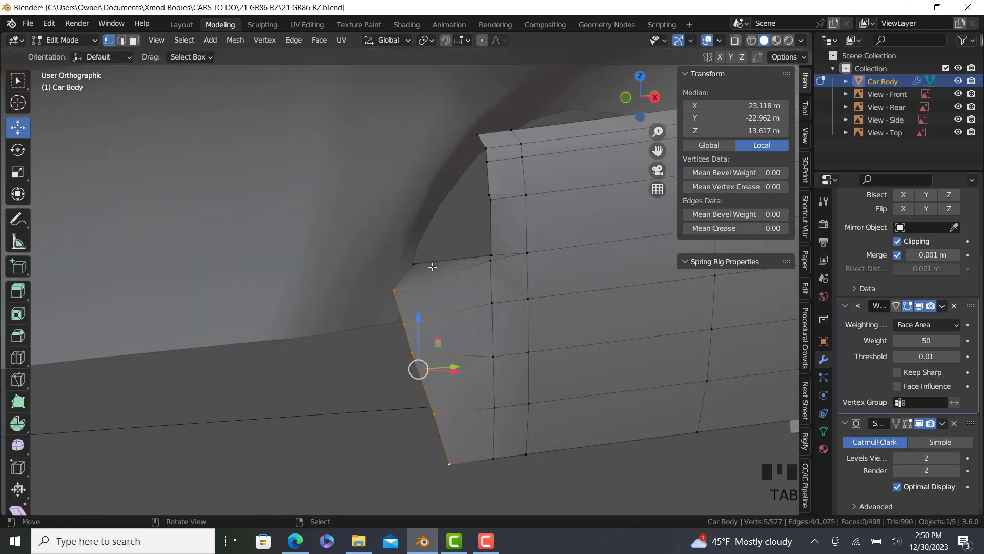
# - Extrude the top front vertex along the blueprint crease to the wheel arch: -1.68 m Y, -0.12 m Z, and -2.44 m Y, -1.33 m Z
pyautogui.press('KP_3')
pyautogui.scroll(4, 354, 265)
pyautogui.keyDown('shift'); pyautogui.moveTo(353, 265); pyautogui.dragTo(383, 252, button='middle'); pyautogui.keyUp('shift')
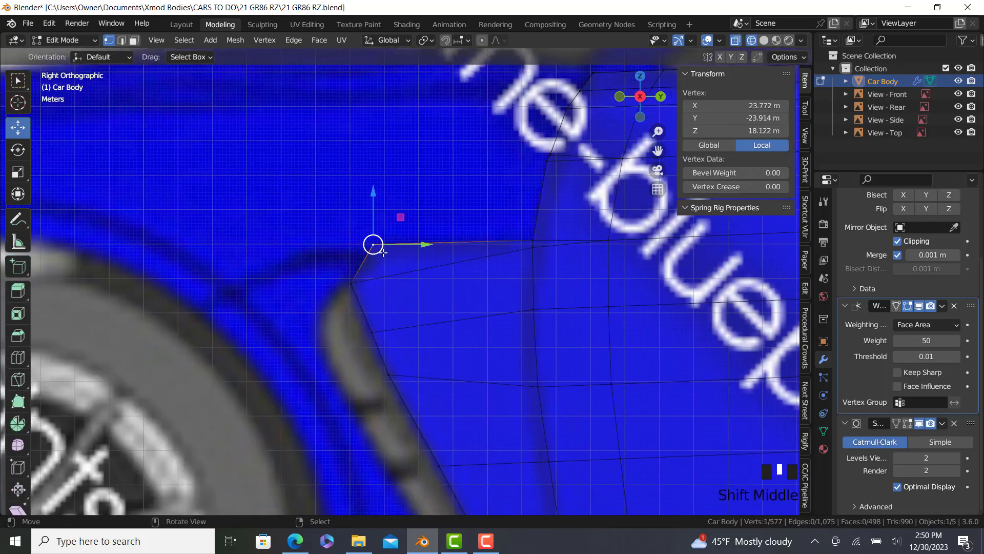
pyautogui.click(370, 204)
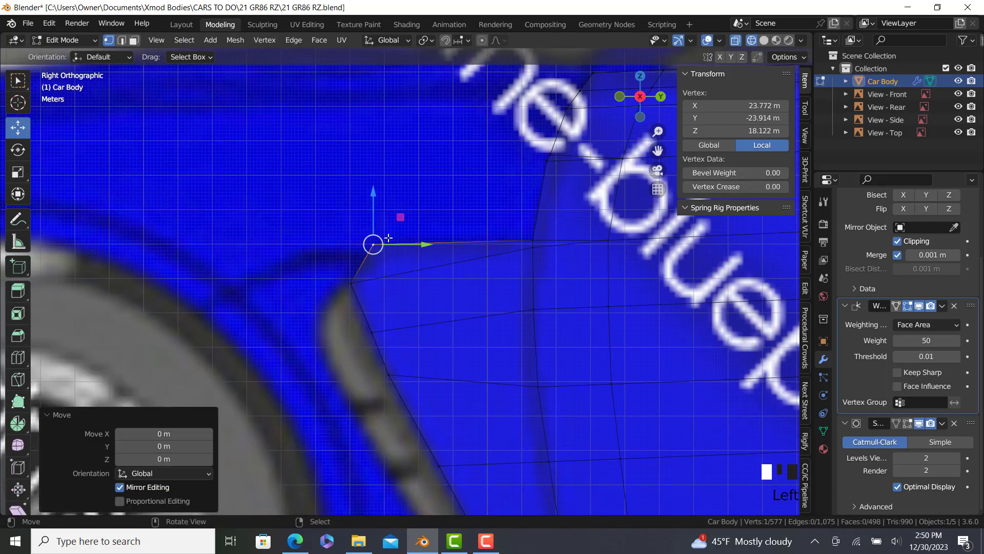
pyautogui.press('e')
pyautogui.click(315, 249)
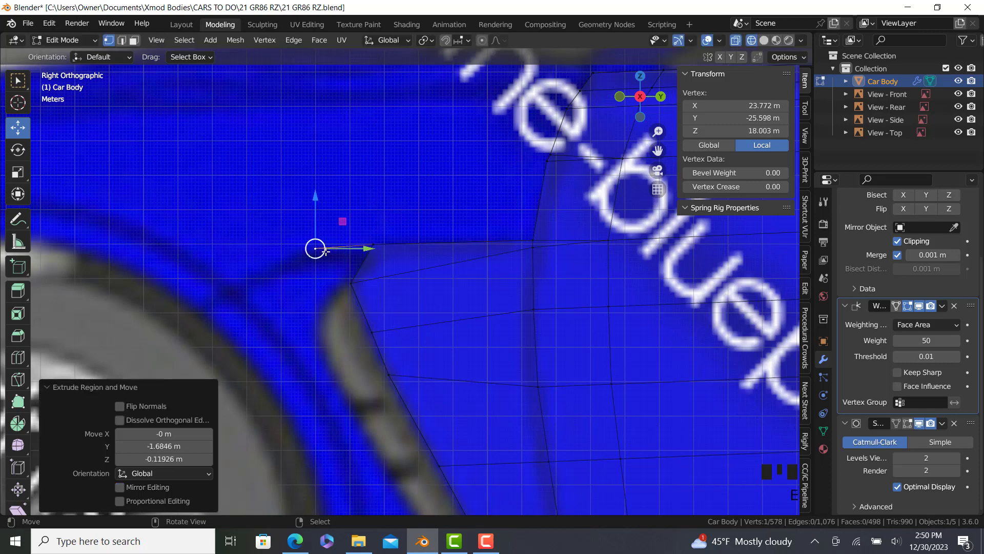
pyautogui.press('e')
pyautogui.click(232, 293)
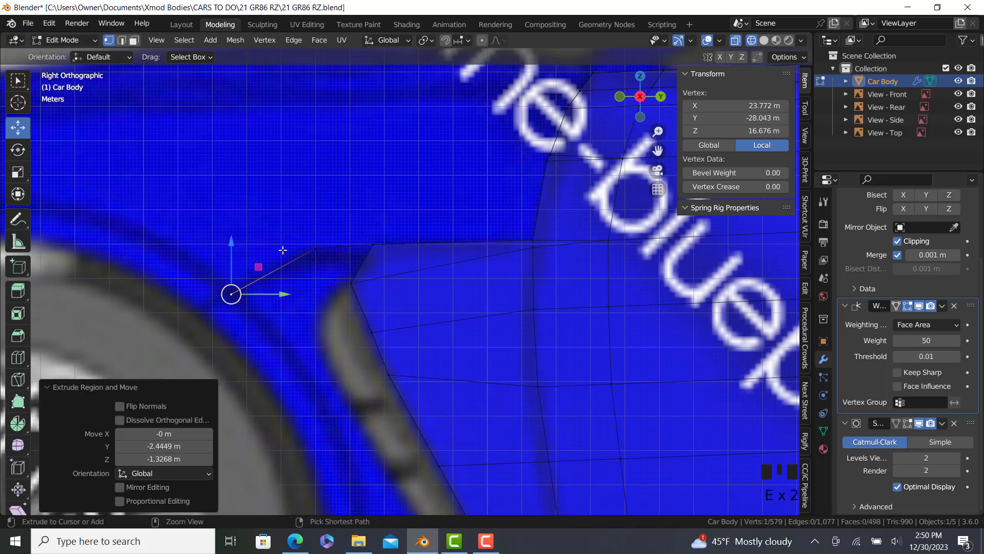
# - Move the two newly extruded crease vertices outward by about 0.15 m in X to match the top-view blueprint
pyautogui.keyDown('ctrl'); pyautogui.rightClick(315, 249); pyautogui.keyUp('ctrl')
pyautogui.scroll(-5, 290, 256)
pyautogui.press('KP_7')
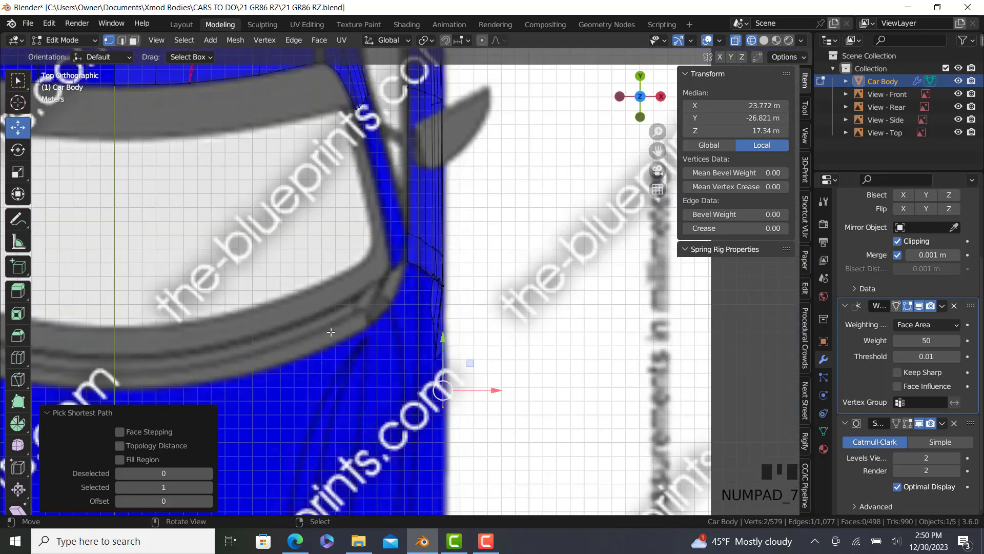
pyautogui.scroll(5, 522, 382)
pyautogui.moveTo(530, 374); pyautogui.dragTo(534, 374)
pyautogui.rightClick(486, 414)
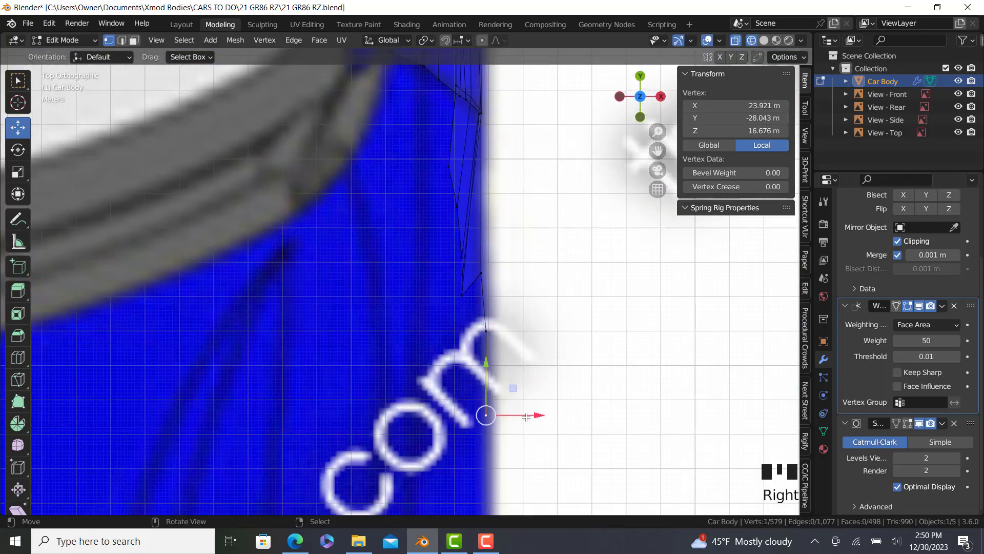
pyautogui.moveTo(527, 415); pyautogui.dragTo(521, 399)
# - Move the crease vertex at the extension's top front corner outward by about 0.114 m in X
pyautogui.rightClick(487, 332)
pyautogui.scroll(2, 483, 265)
pyautogui.rightClick(483, 276)
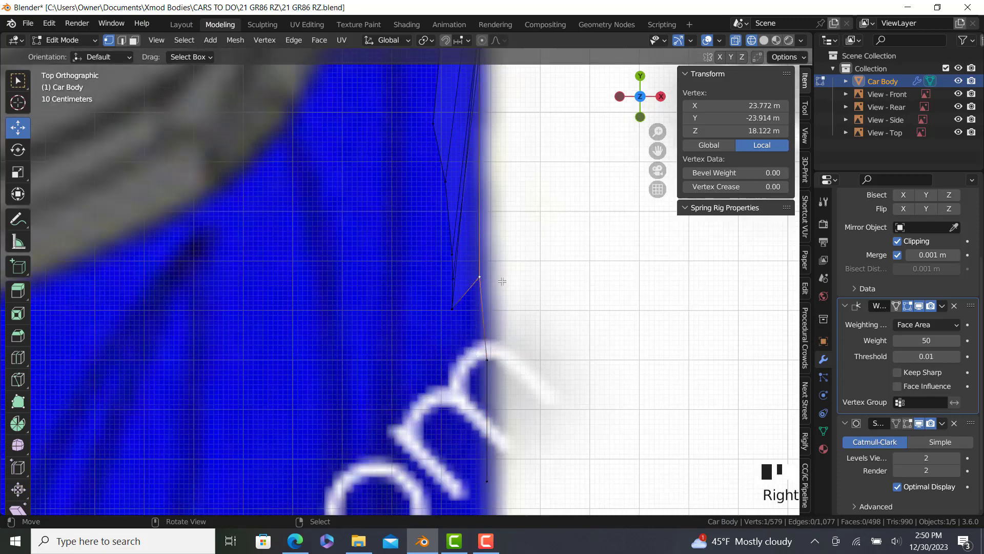
pyautogui.moveTo(526, 279); pyautogui.dragTo(530, 279)
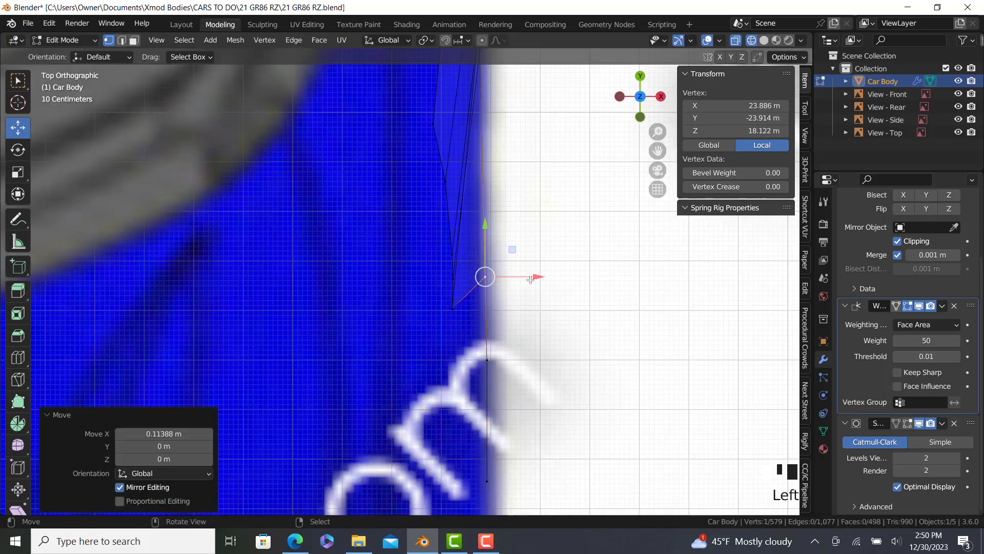
# - Extrude the crease's wheel-arch vertex along the arch by 1.61 m Y, -1.43 m Z, and again toward the vent by about 0.79 m Y
pyautogui.press('Tab')
pyautogui.scroll(-5, 509, 325)
pyautogui.press('KP_3')
pyautogui.press('Tab')
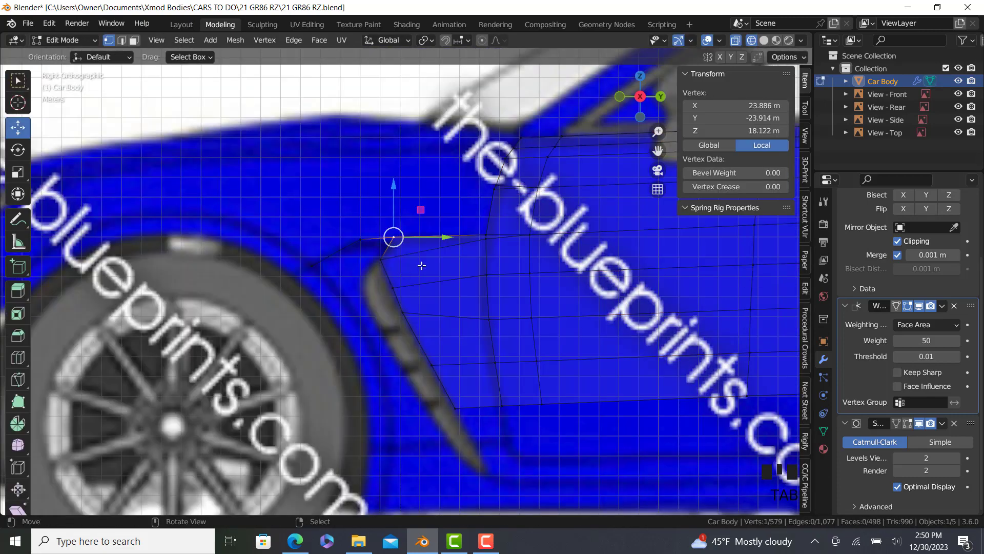
pyautogui.keyDown('shift'); pyautogui.moveTo(425, 283); pyautogui.dragTo(353, 252, button='middle'); pyautogui.keyUp('shift')
pyautogui.scroll(3, 353, 253)
pyautogui.rightClick(245, 233)
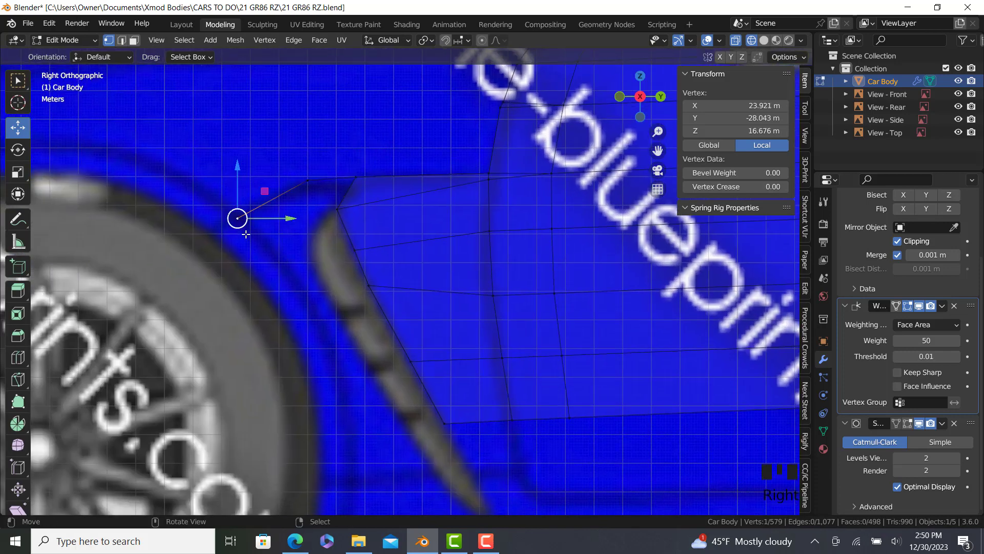
pyautogui.press('e')
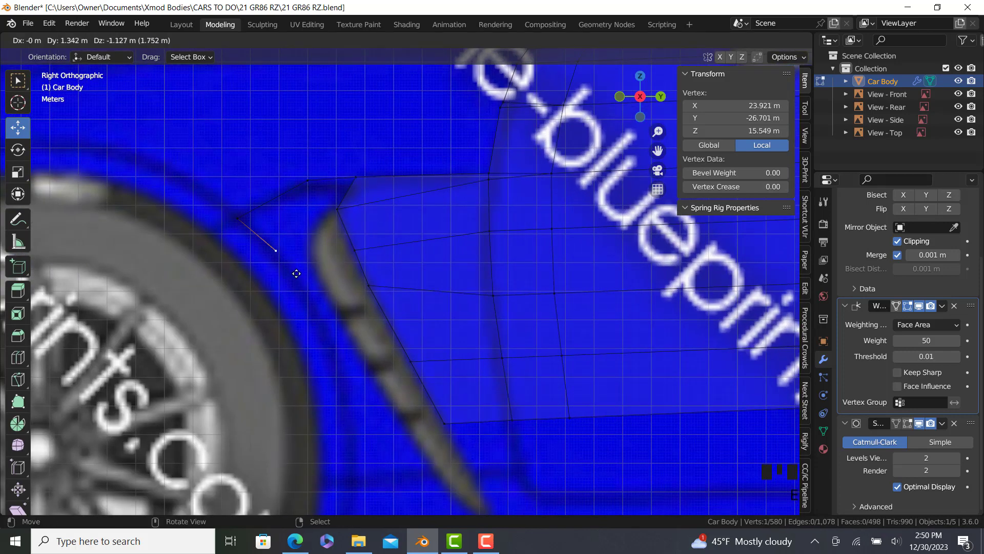
pyautogui.click(281, 257)
pyautogui.press('e')
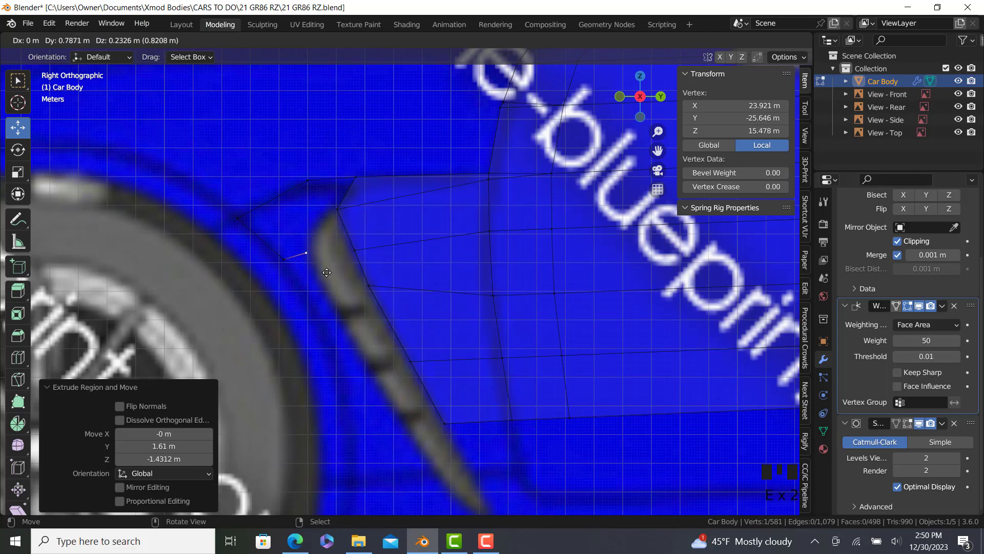
pyautogui.click(326, 271)
# - Move the short edge between the two new arch vertices inward by about 0.075 m in X to match the front blueprint
pyautogui.keyDown('ctrl'); pyautogui.rightClick(284, 260); pyautogui.keyUp('ctrl')
pyautogui.press('KP_1')
pyautogui.scroll(2, 584, 263)
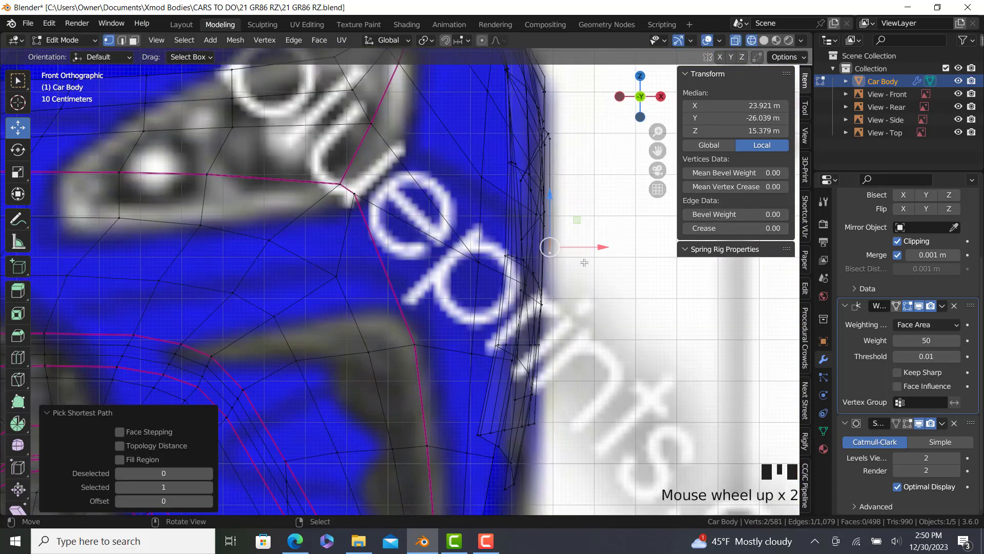
pyautogui.moveTo(589, 251); pyautogui.dragTo(587, 251)
pyautogui.scroll(-4, 564, 261)
pyautogui.scroll(-3, 543, 271)
# - Extrude the extension's top front corner vertex about -1 m Y, -1.1 m Z to the vent's top and connect it to the arch edge's vent-side vertex
pyautogui.press('KP_3')
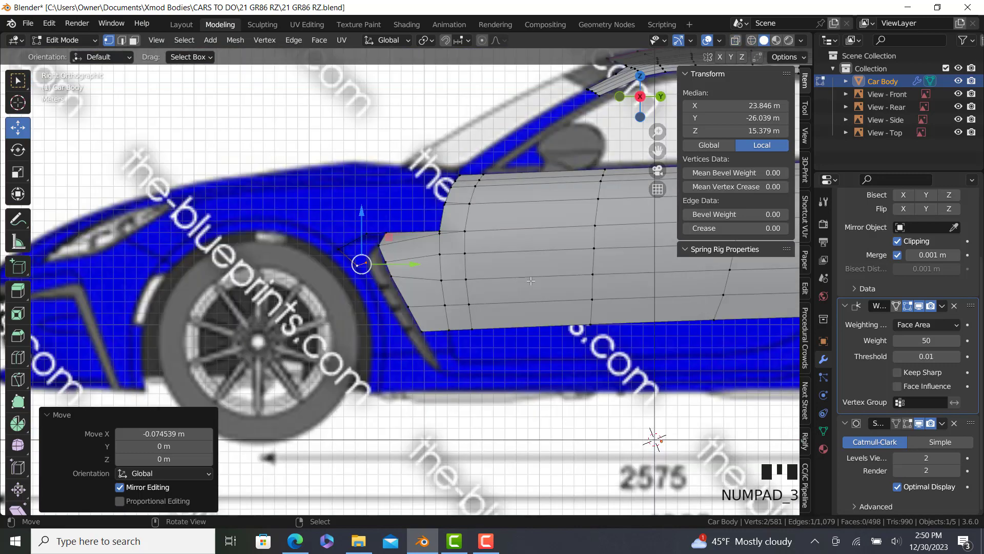
pyautogui.scroll(6, 349, 240)
pyautogui.rightClick(404, 311)
pyautogui.rightClick(431, 259)
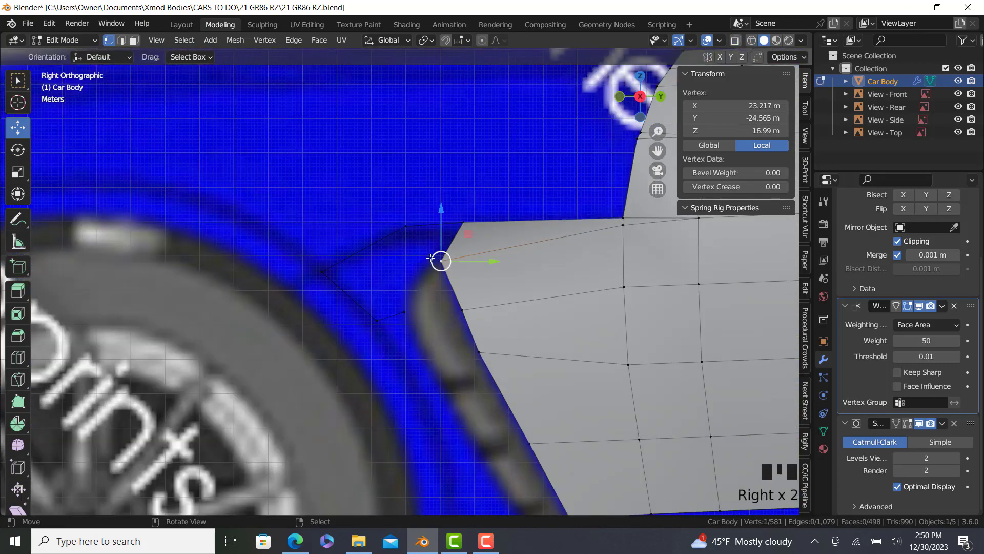
pyautogui.rightClick(458, 221)
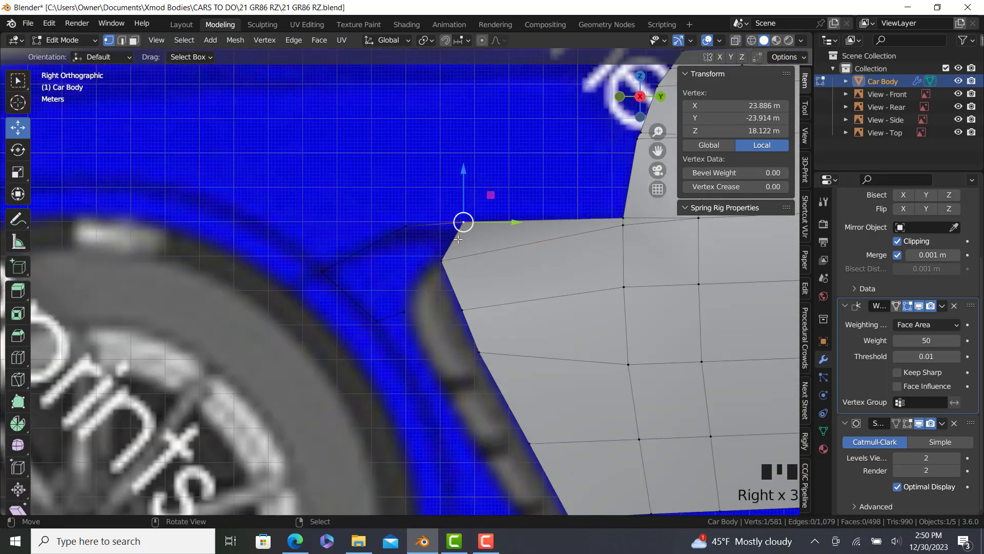
pyautogui.hotkey('alt', 'z')
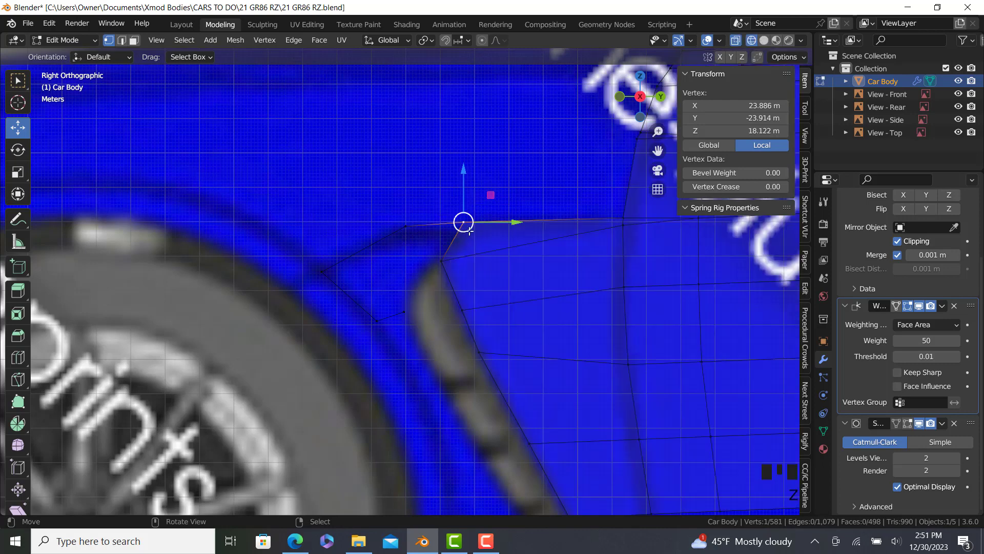
pyautogui.press('e')
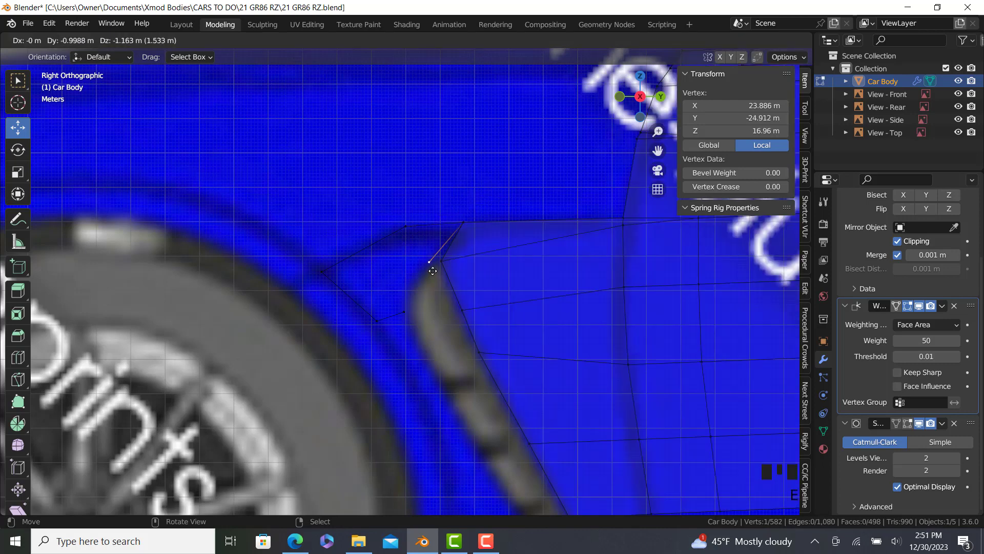
pyautogui.click(432, 270)
pyautogui.keyDown('shift'); pyautogui.rightClick(411, 304); pyautogui.keyUp('shift')
pyautogui.press('f')
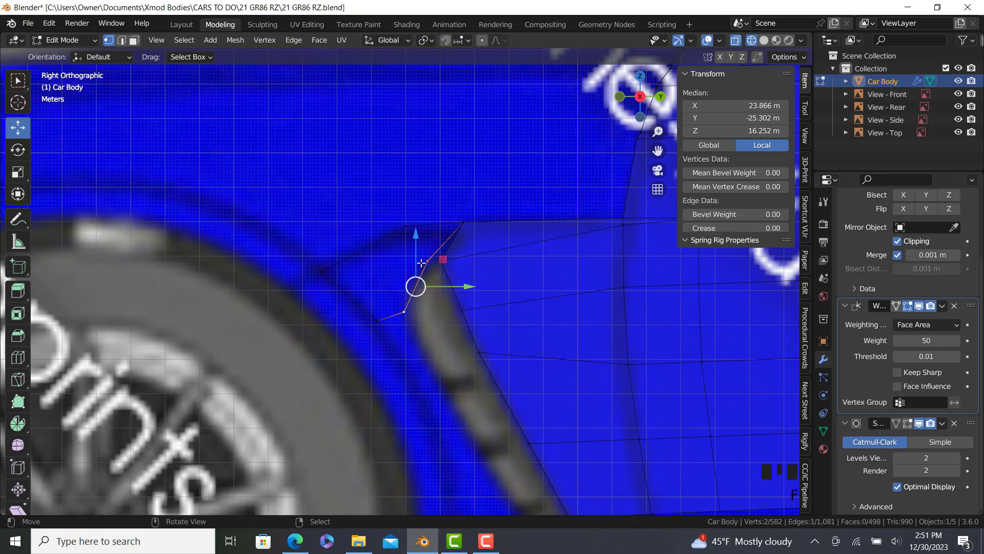
# - Subdivide the connecting edge with one cut and move its midpoint by about -0.28 m Y, 0.13 m Z to follow the vent outline
pyautogui.rightClick(427, 268)
pyautogui.keyDown('ctrl'); pyautogui.rightClick(415, 275); pyautogui.keyUp('ctrl')
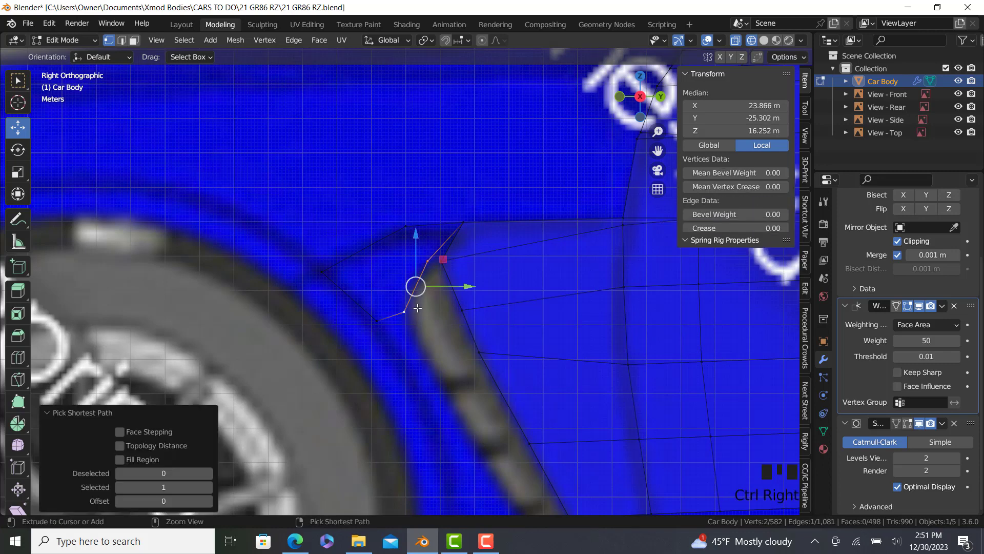
pyautogui.press('w')
pyautogui.click(349, 241)
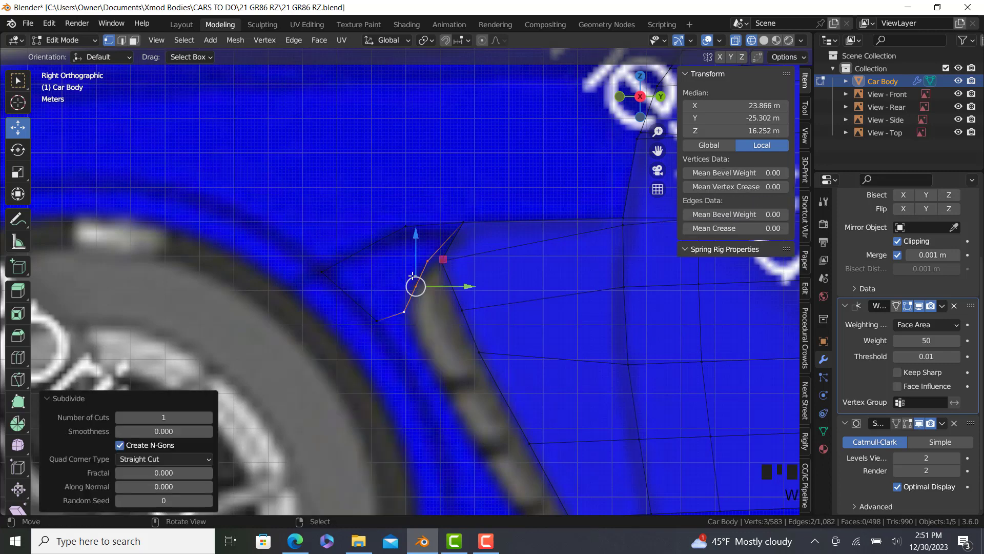
pyautogui.rightClick(410, 283)
pyautogui.press('g')
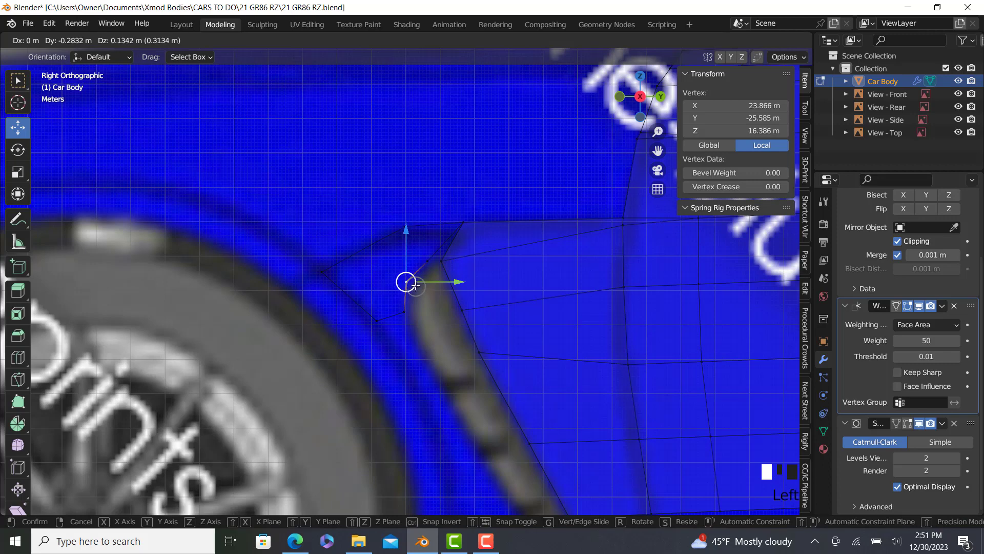
# - Move the vertex at the vent's top by about 0.134 m Y and -0.03 m Z
pyautogui.rightClick(430, 261)
pyautogui.press('g')
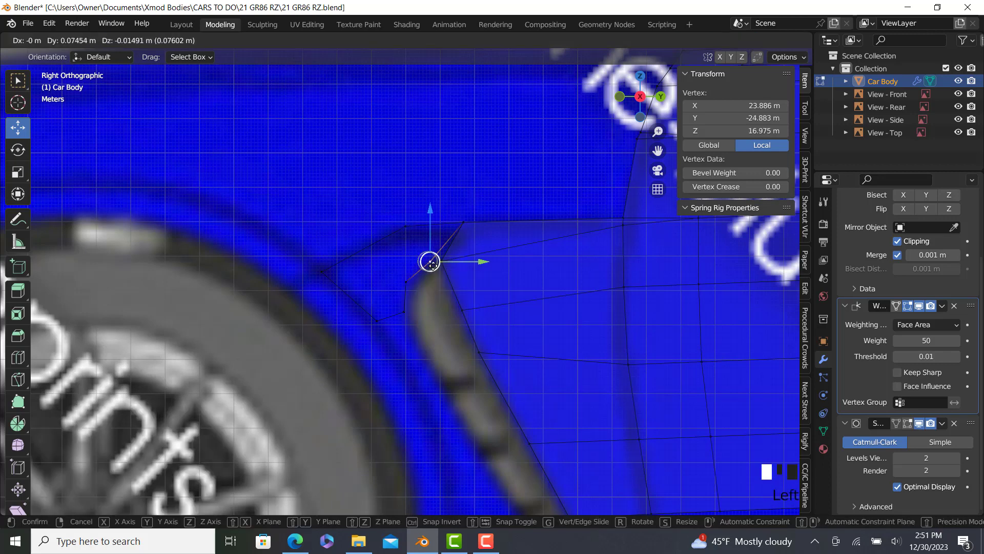
pyautogui.click(434, 266)
# - Switch to solid shading and fill the area between the crease, wheel arch and vent outline with three faces
pyautogui.hotkey('shift', 'z')
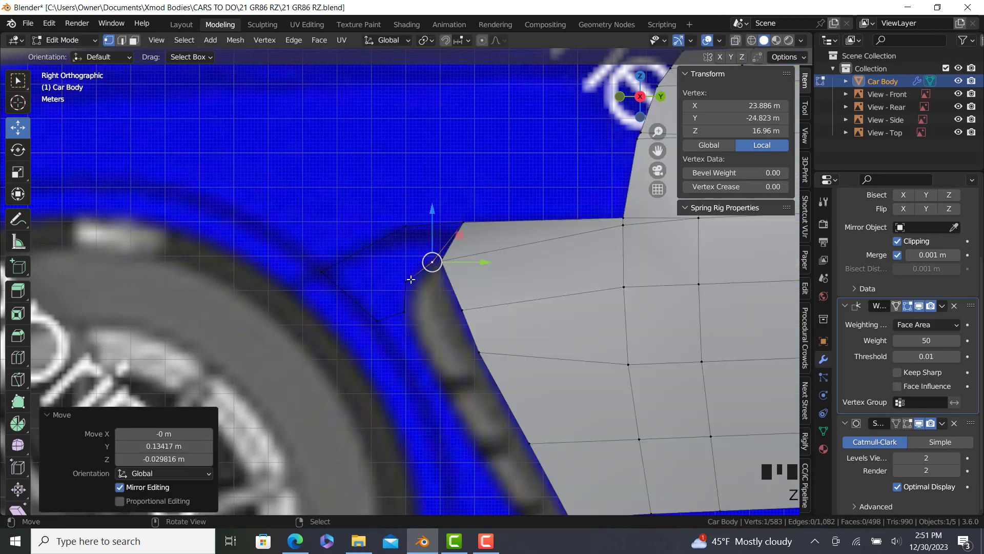
pyautogui.rightClick(406, 281)
pyautogui.keyDown('ctrl'); pyautogui.rightClick(328, 277); pyautogui.keyUp('ctrl')
pyautogui.press('f')
pyautogui.rightClick(431, 261)
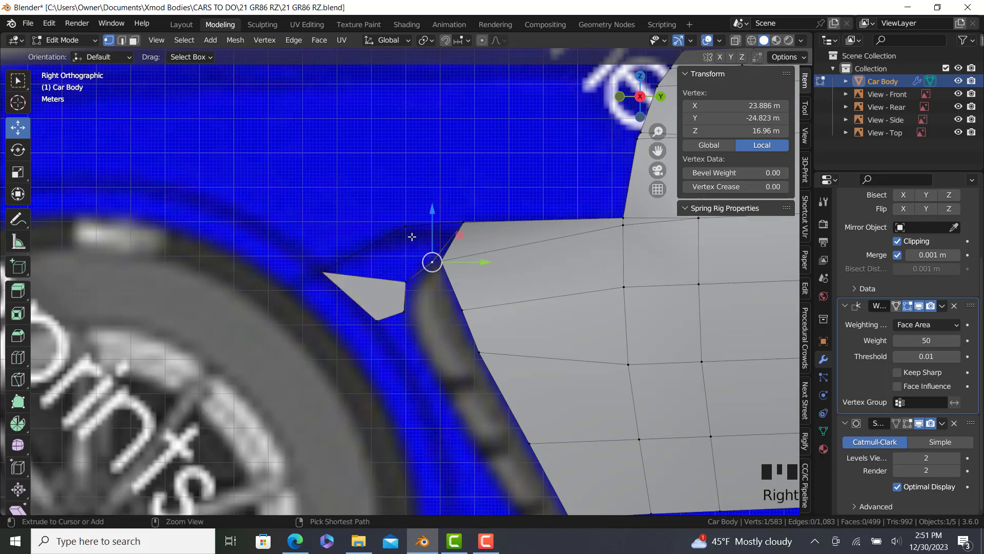
pyautogui.keyDown('ctrl'); pyautogui.rightClick(412, 236); pyautogui.keyUp('ctrl')
pyautogui.press('f')
pyautogui.rightClick(405, 226)
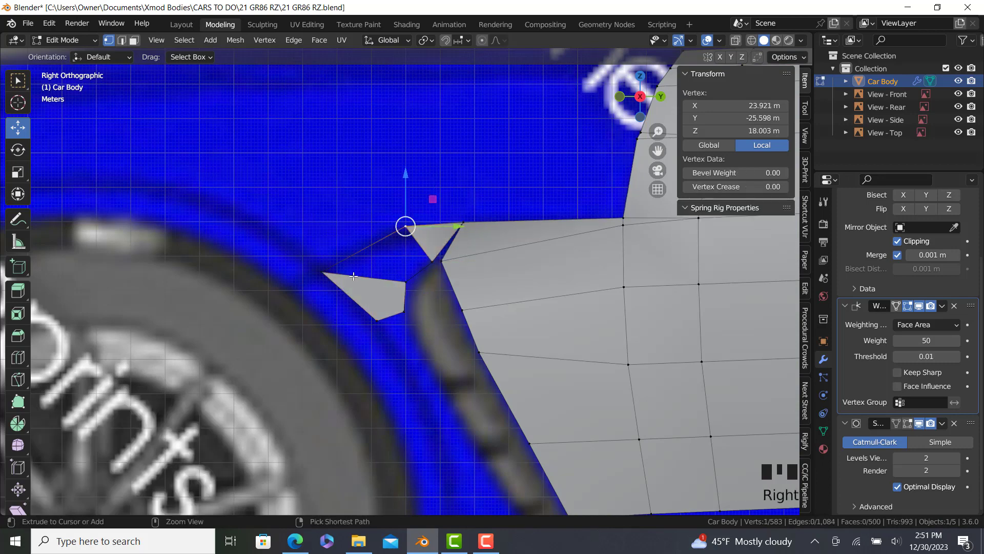
pyautogui.keyDown('ctrl'); pyautogui.rightClick(406, 281); pyautogui.keyUp('ctrl')
pyautogui.keyDown('ctrl'); pyautogui.rightClick(425, 262); pyautogui.keyUp('ctrl')
pyautogui.press('f')
pyautogui.rightClick(431, 262)
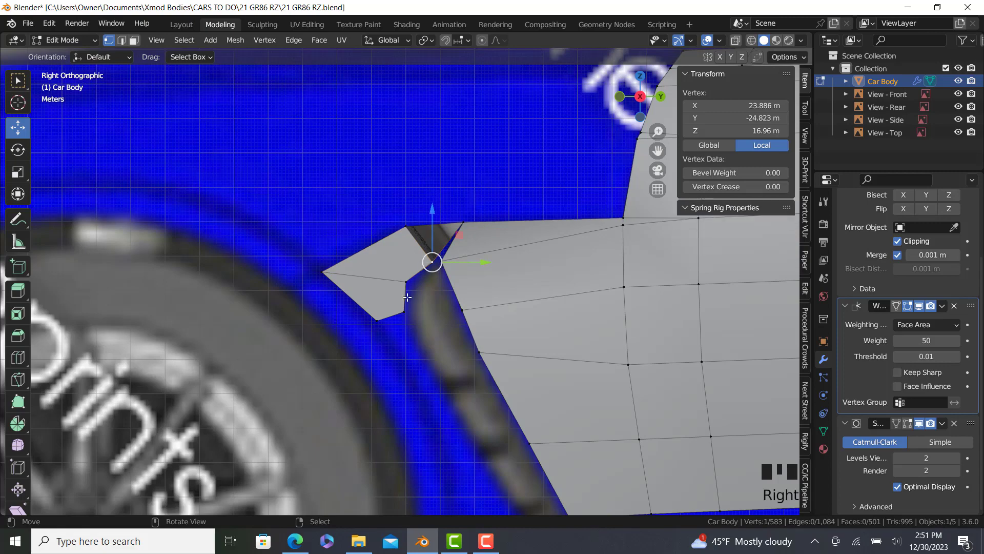
# - Extrude the fender patch's lower edge down along the vent by about 1 m Y, -1.9 m Z, and adjust its vent-side corner
pyautogui.rightClick(403, 310)
pyautogui.scroll(-3, 406, 339)
pyautogui.keyDown('ctrl'); pyautogui.rightClick(391, 320); pyautogui.keyUp('ctrl')
pyautogui.keyDown('shift'); pyautogui.moveTo(391, 320); pyautogui.dragTo(329, 206, button='middle'); pyautogui.keyUp('shift')
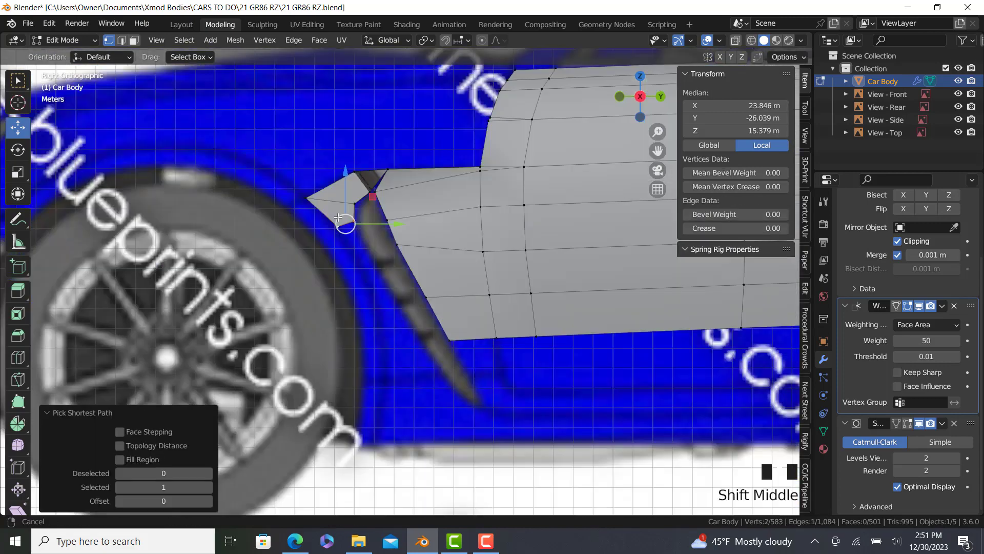
pyautogui.scroll(2, 329, 206)
pyautogui.press('e')
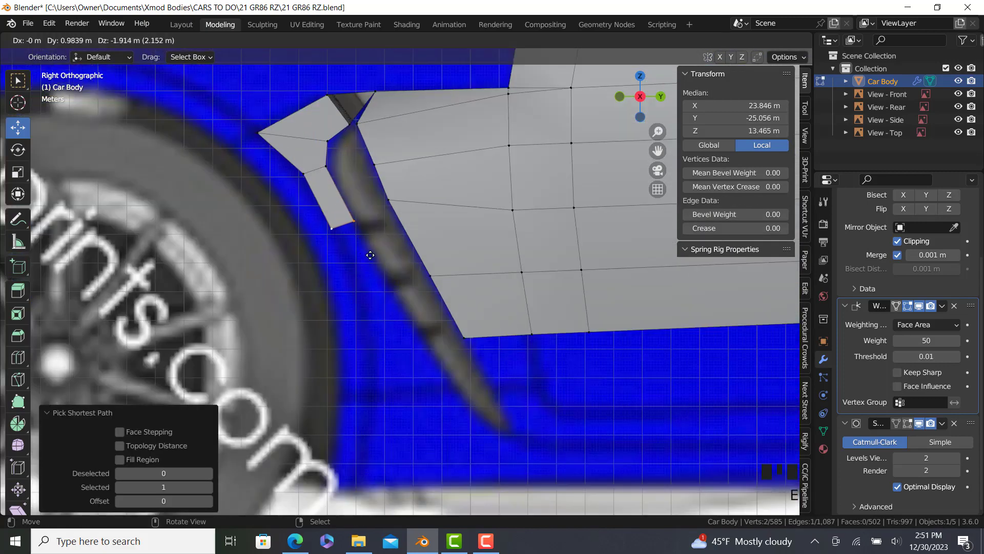
pyautogui.click(372, 250)
pyautogui.rightClick(367, 221)
pyautogui.moveTo(368, 220)
pyautogui.mouseDown()
pyautogui.moveTo(381, 225)
pyautogui.moveTo(357, 229)
pyautogui.mouseUp()
# - Move the first extruded strip edge inward by about 0.137 m in X to match the front blueprint
pyautogui.keyDown('ctrl'); pyautogui.rightClick(337, 231); pyautogui.keyUp('ctrl')
pyautogui.press('KP_1')
pyautogui.scroll(2, 484, 320)
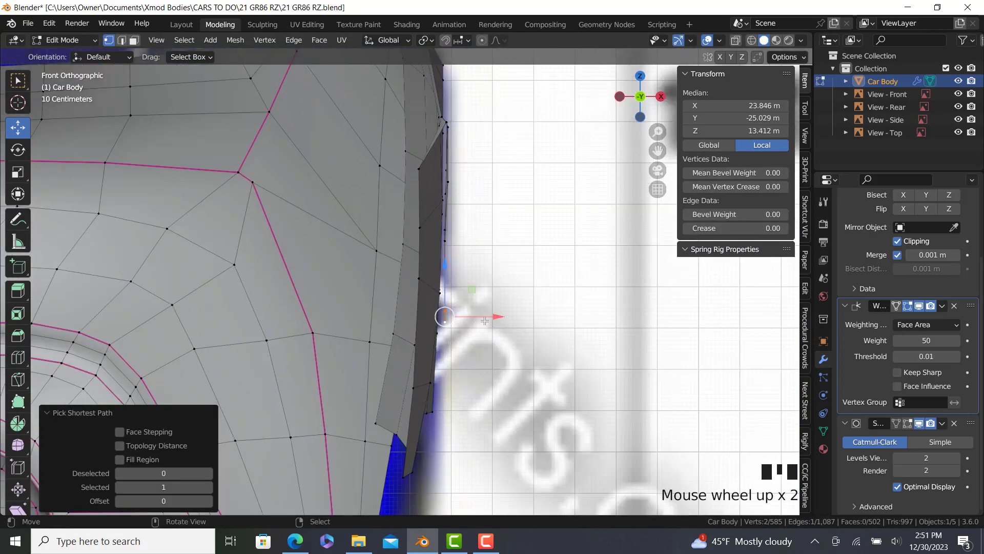
pyautogui.moveTo(485, 318); pyautogui.dragTo(477, 317)
# - Extrude the strip's lower edge about 1.23 m Y, -1.99 m Z along the vent and shift its arch-side corner toward the wheel arch
pyautogui.press('KP_3')
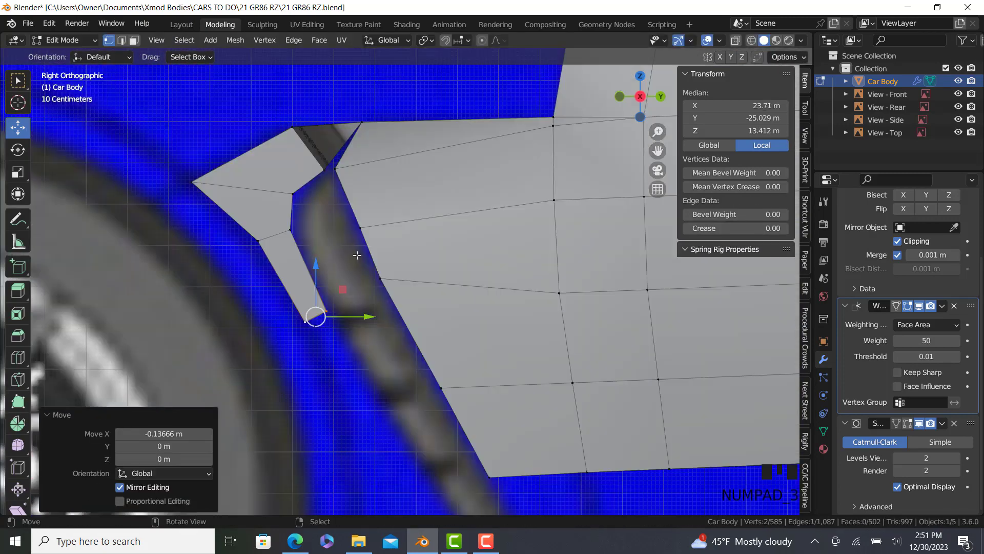
pyautogui.scroll(-1, 271, 223)
pyautogui.scroll(-1, 272, 223)
pyautogui.press('e')
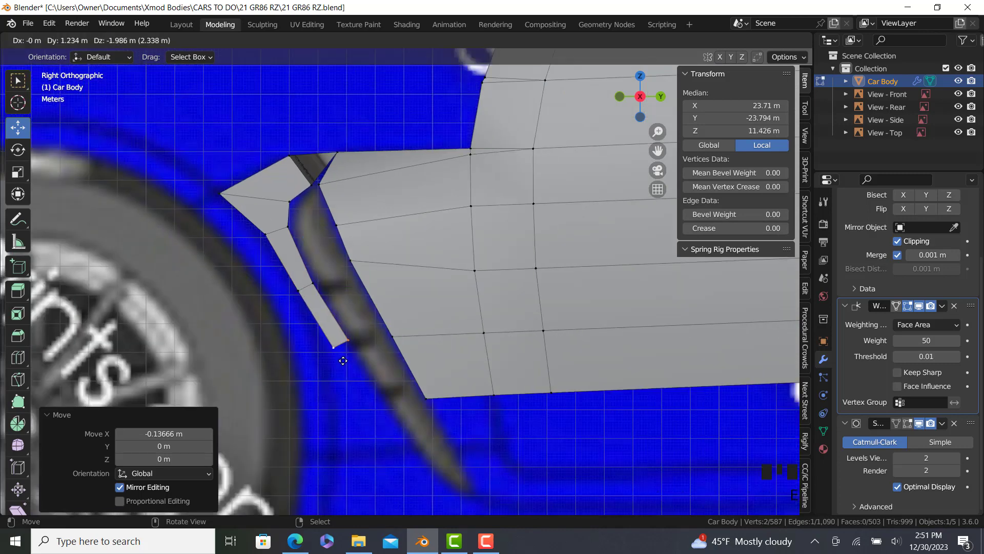
pyautogui.click(340, 359)
pyautogui.rightClick(331, 350)
pyautogui.moveTo(384, 351); pyautogui.dragTo(377, 351)
# - Move the second extruded strip edge inward by about 0.217 m in X to match the front blueprint
pyautogui.keyDown('ctrl'); pyautogui.rightClick(346, 341); pyautogui.keyUp('ctrl')
pyautogui.press('Up')
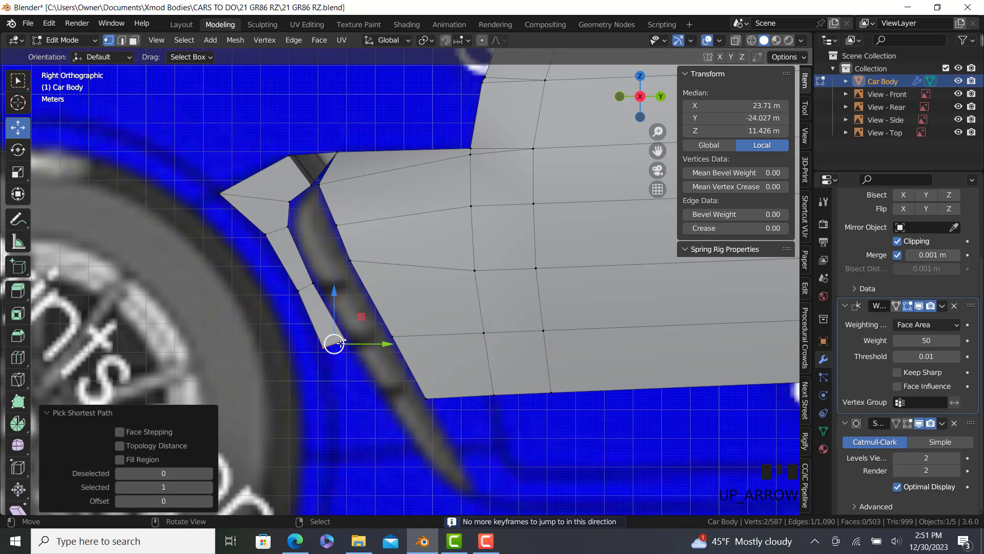
pyautogui.press('KP_1')
pyautogui.scroll(3, 405, 389)
pyautogui.moveTo(503, 310); pyautogui.dragTo(486, 317)
# - Extrude the strip's lower edge by 0.39 m Y, -1.86 m Z, and shift its vent-side corner rearward to the vent outline
pyautogui.press('KP_3')
pyautogui.scroll(-3, 336, 292)
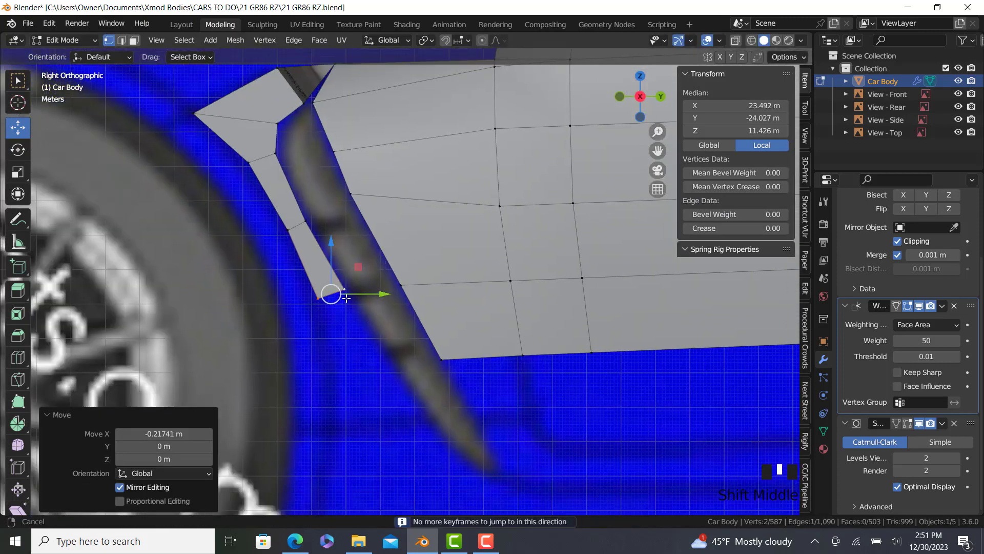
pyautogui.press('g')
pyautogui.click(357, 364)
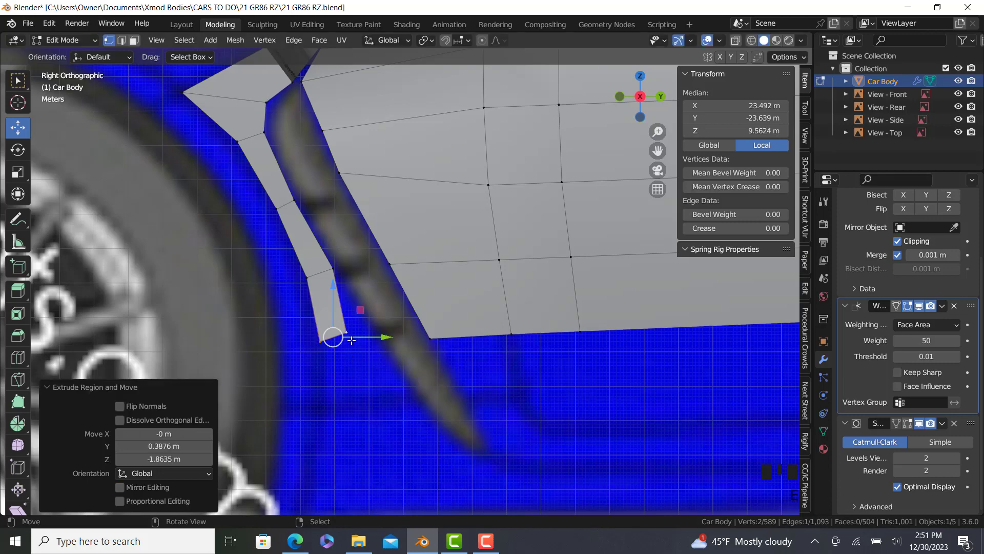
pyautogui.rightClick(349, 336)
pyautogui.moveTo(350, 337); pyautogui.dragTo(376, 337)
# - Move the third extruded strip edge inward by about 0.385 m in X to match the front blueprint
pyautogui.keyDown('ctrl'); pyautogui.click(346, 334); pyautogui.keyUp('ctrl')
pyautogui.press('KP_1')
pyautogui.scroll(2, 396, 363)
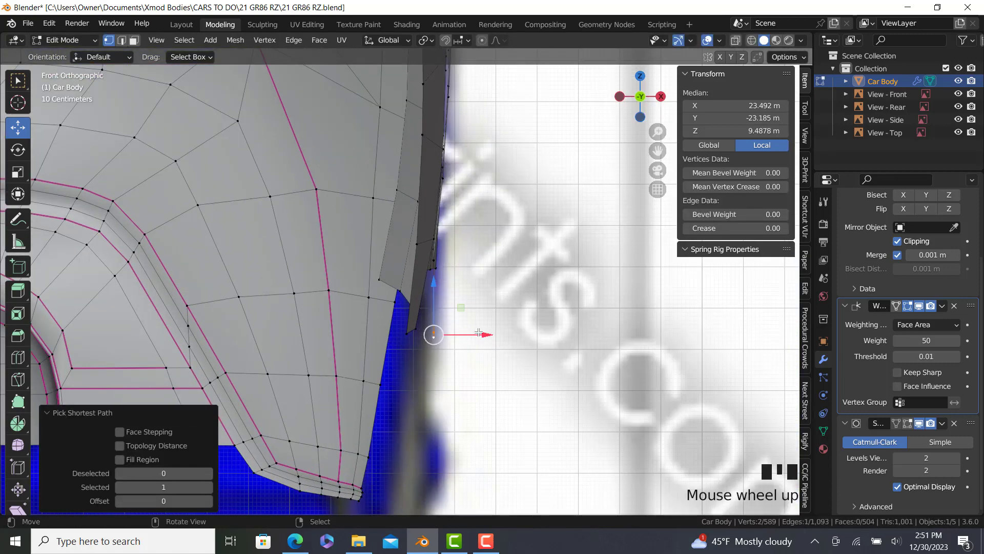
pyautogui.moveTo(484, 334); pyautogui.dragTo(461, 341)
# - Extrude the strip's lower edge about 0.13 m Y, -2.16 m Z, and move its vent-side corner rearward and up along the vent
pyautogui.press('KP_3')
pyautogui.scroll(-3, 416, 349)
pyautogui.scroll(2, 369, 344)
pyautogui.press('e')
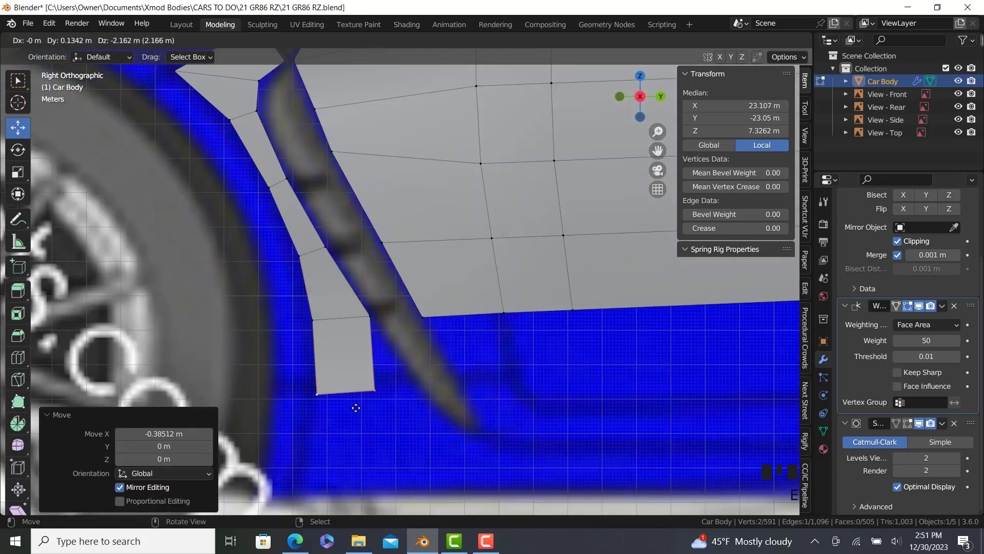
pyautogui.moveTo(356, 408); pyautogui.dragTo(446, 373)
pyautogui.click(397, 386)
# - Move the strip's bottom edge inward in X to about 22.67 m to match the front blueprint
pyautogui.keyDown('ctrl'); pyautogui.rightClick(311, 392); pyautogui.keyUp('ctrl')
pyautogui.press('KP_1')
pyautogui.scroll(2, 416, 393)
pyautogui.scroll(-4, 418, 367)
# - Examine the smoothed fender strip around the vent in Object Mode from the side, ending in Edit Mode
pyautogui.press('Tab')
pyautogui.press('KP_3')
pyautogui.scroll(-4, 400, 344)
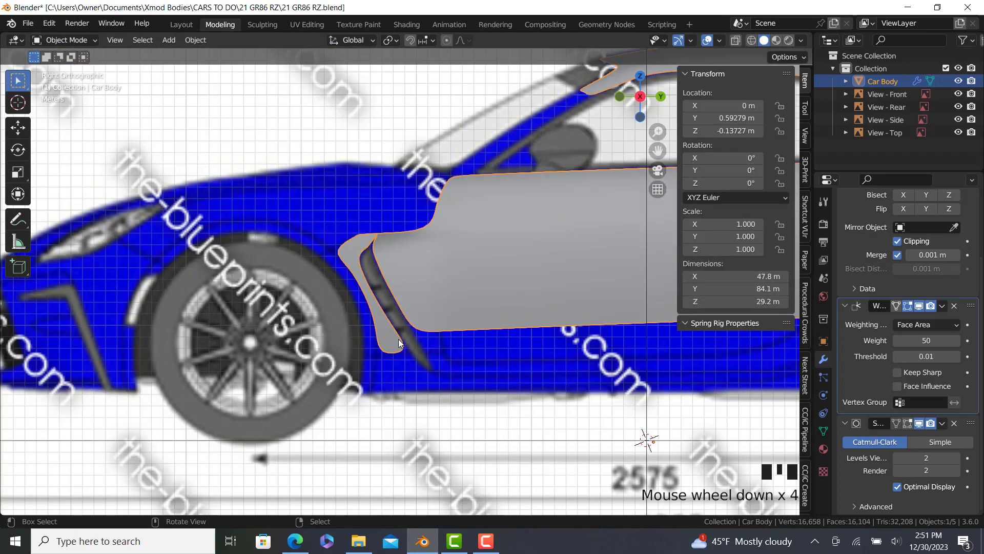
pyautogui.scroll(5, 361, 234)
pyautogui.press('Tab')
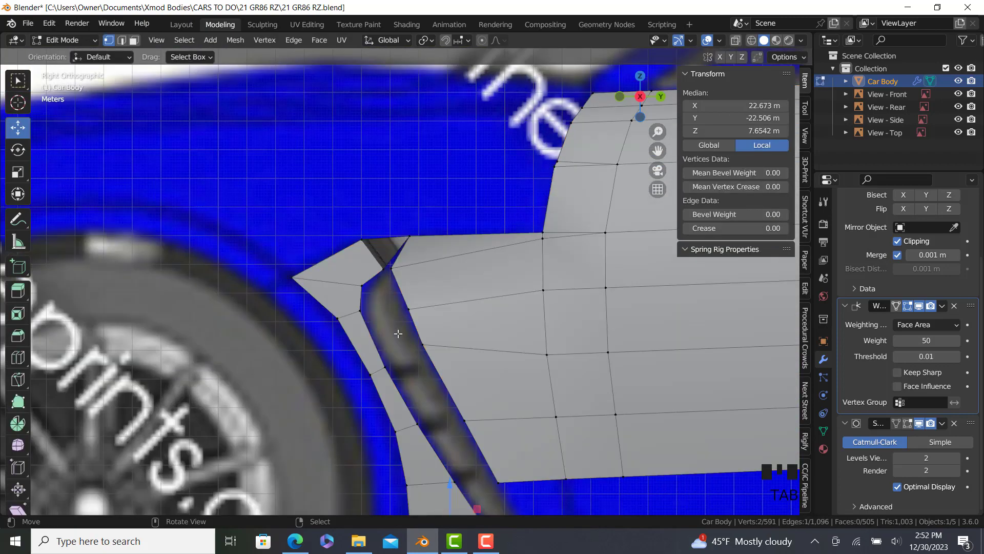
# - Add one centred lengthwise loop cut through the fender strip in front of the vent
pyautogui.keyDown('shift'); pyautogui.moveTo(398, 334); pyautogui.dragTo(339, 232, button='middle'); pyautogui.keyUp('shift')
pyautogui.moveTo(357, 411); pyautogui.dragTo(321, 304, button='middle')
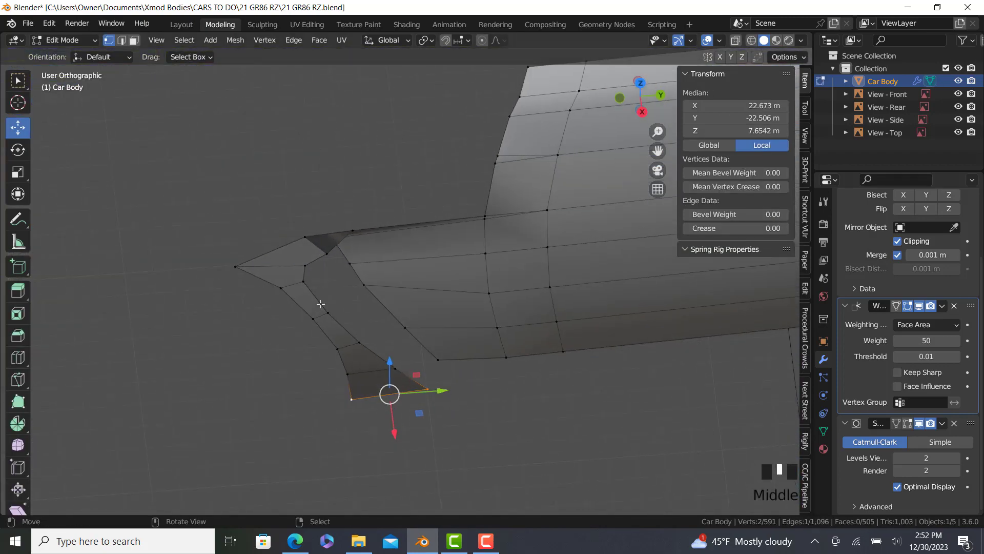
pyautogui.click(18, 358)
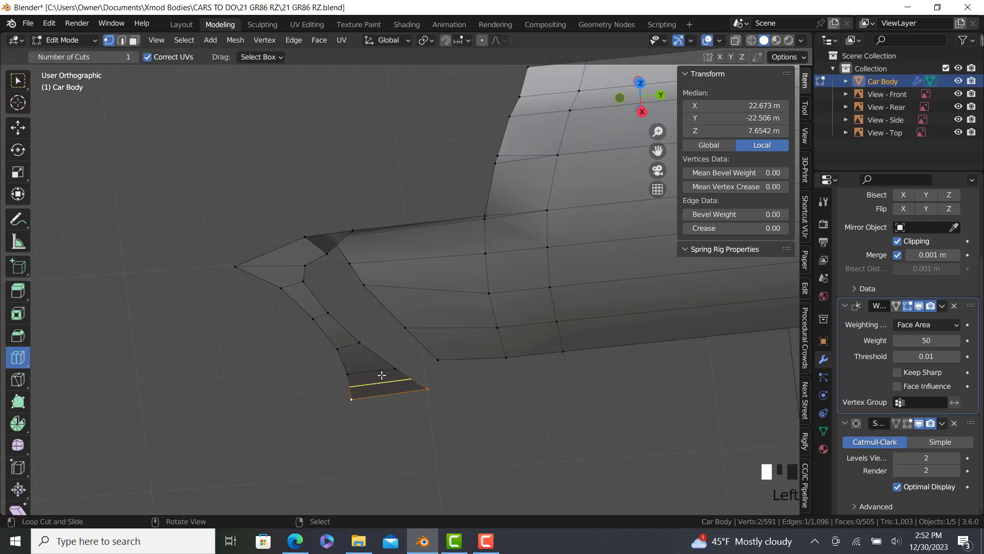
pyautogui.click(280, 272)
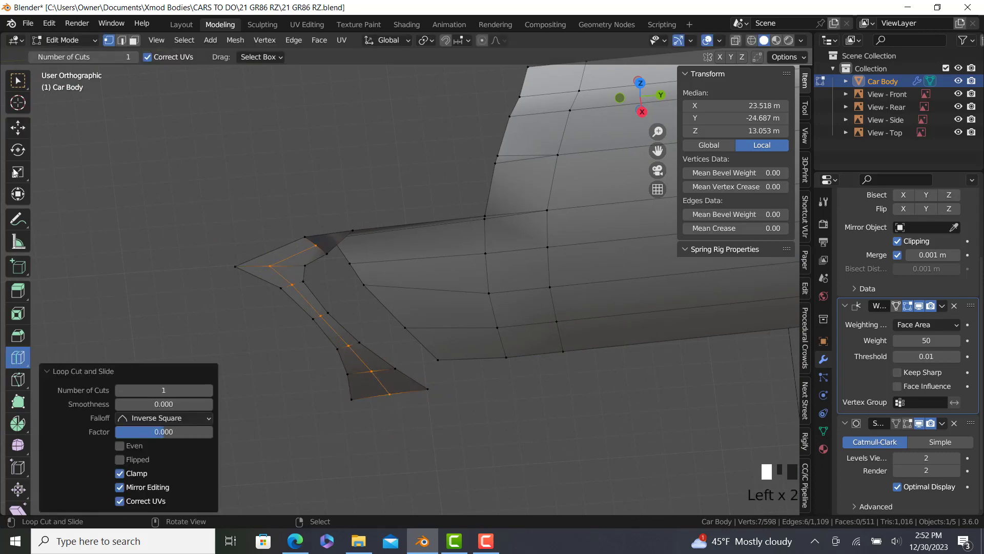
# - Move the fender strip's centre loop outward about 0.014 m in X to give the strip a slight bulge
pyautogui.hotkey('shift', 'space')
pyautogui.press('g')
pyautogui.moveTo(454, 429); pyautogui.dragTo(454, 429, button='middle')
pyautogui.press('KP_7')
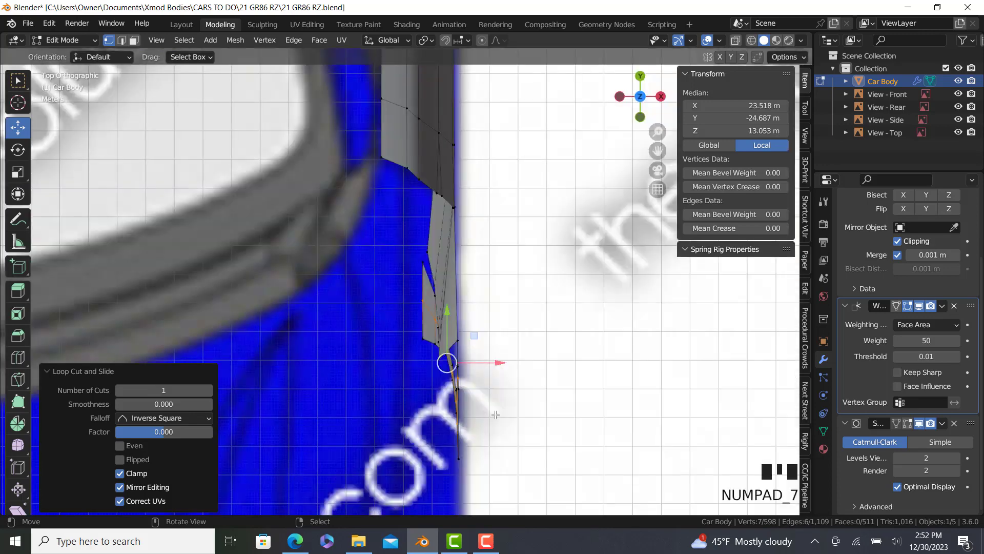
pyautogui.scroll(3, 462, 310)
pyautogui.press('z')
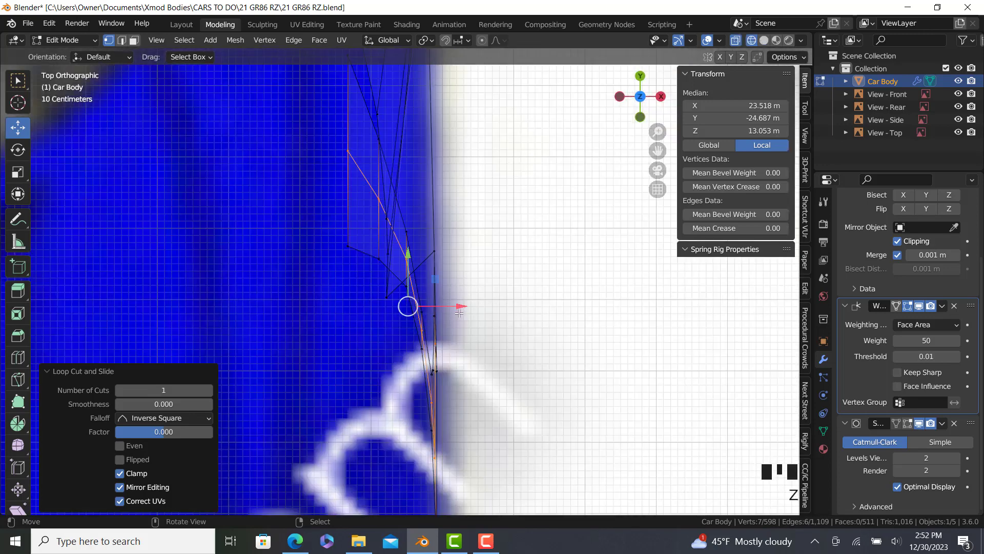
pyautogui.moveTo(457, 307); pyautogui.dragTo(455, 305)
pyautogui.moveTo(597, 334); pyautogui.dragTo(513, 369, button='middle')
pyautogui.scroll(-5, 507, 408)
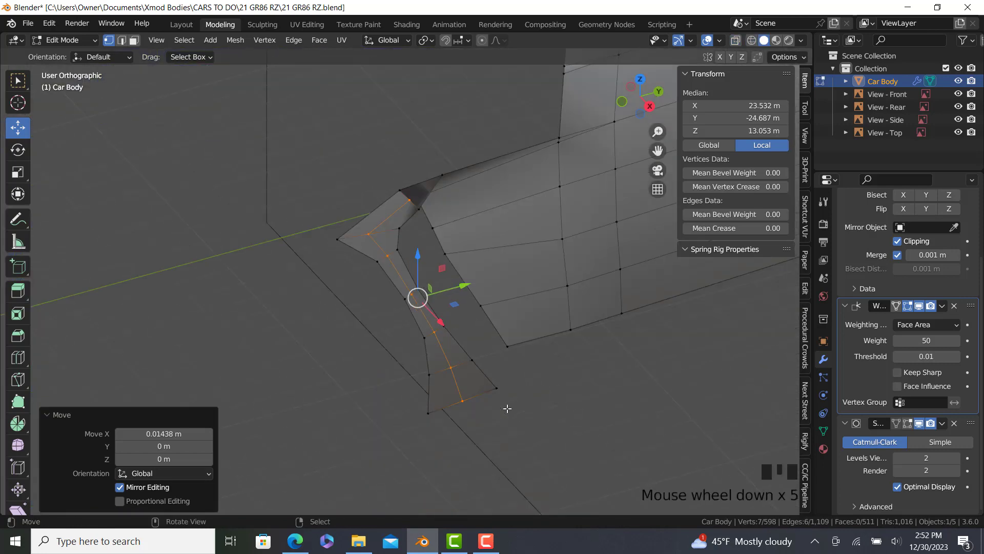
# - Recalculate the normals of the whole car body mesh to face outside, shade all faces smooth and clear the selection
pyautogui.press('a')
pyautogui.click(236, 40)
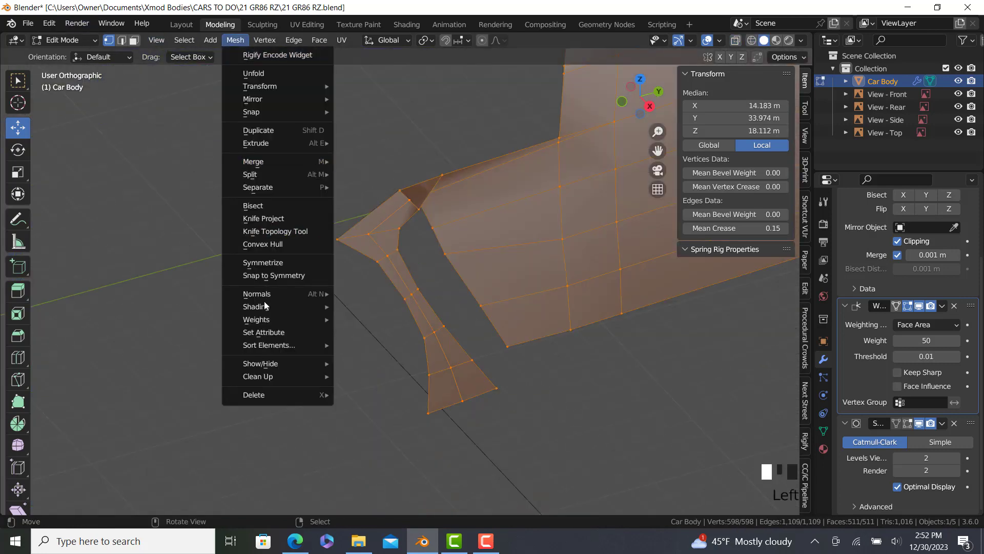
pyautogui.moveTo(272, 293)
pyautogui.click(392, 307)
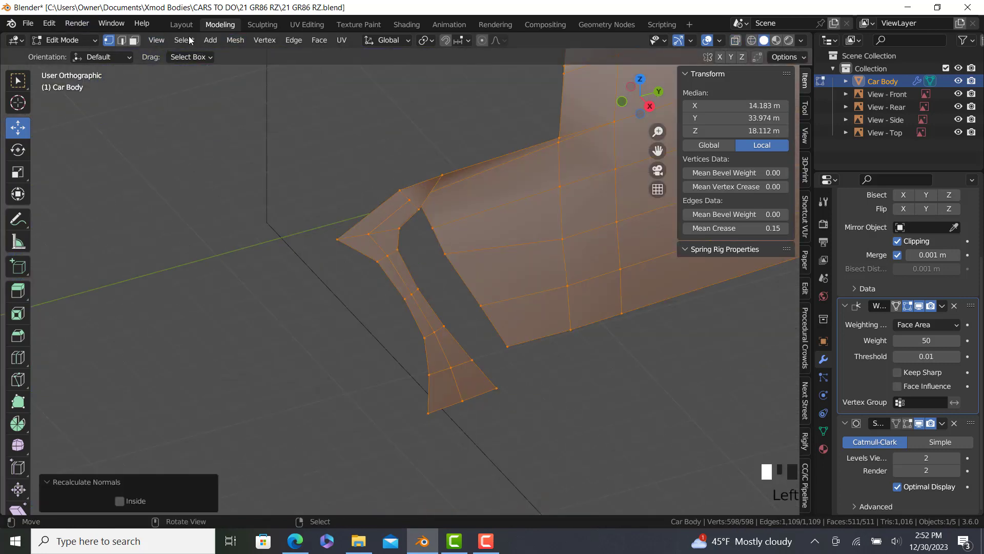
pyautogui.click(232, 40)
pyautogui.moveTo(277, 306)
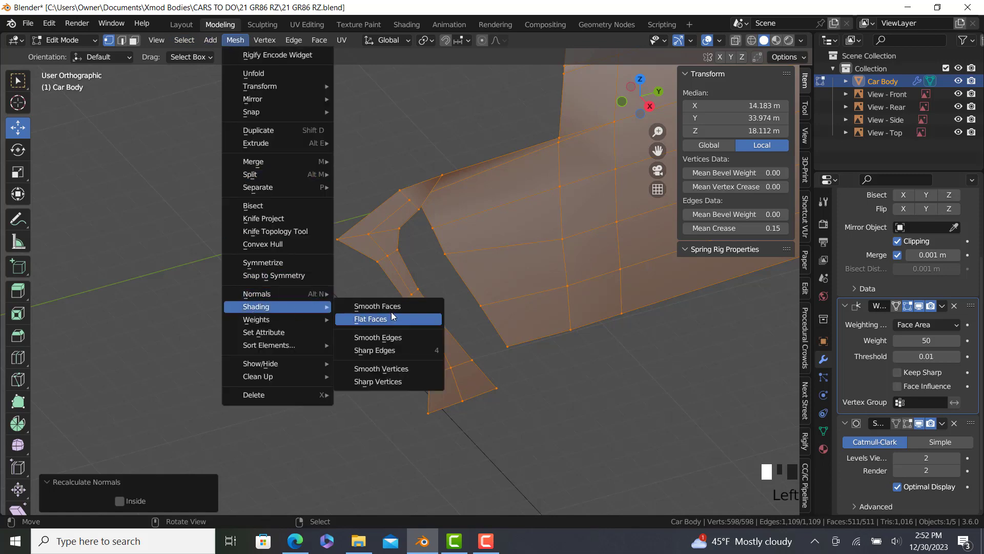
pyautogui.click(392, 310)
pyautogui.press('Tab')
pyautogui.press('Tab')
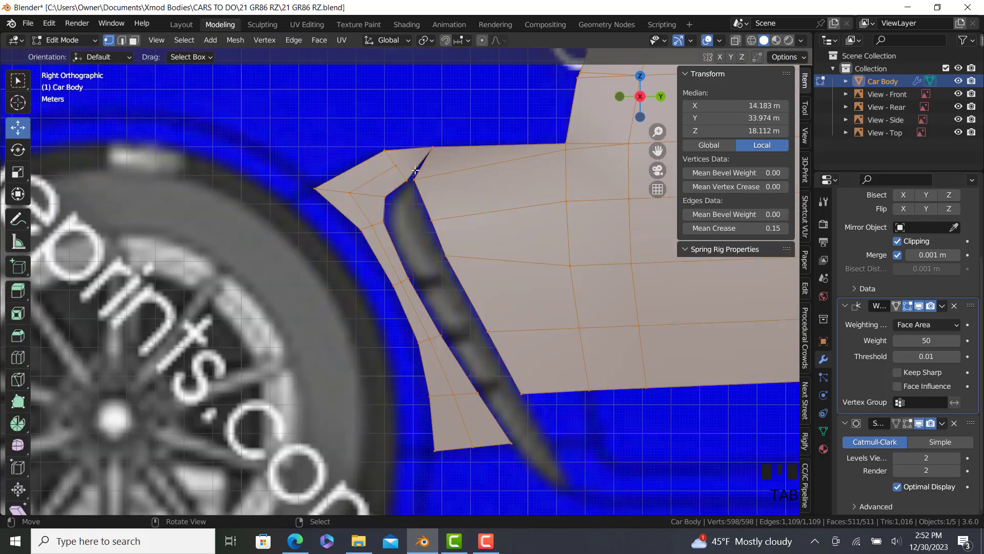
pyautogui.press('Tab')
pyautogui.press('Tab')
pyautogui.press('a')
# - Extrude the door panel's lower edge from the side vent rearward about 1.85 m down in Z and scale it to 0.972
pyautogui.keyDown('shift'); pyautogui.moveTo(564, 405); pyautogui.dragTo(372, 351, button='middle'); pyautogui.keyUp('shift')
pyautogui.rightClick(341, 358)
pyautogui.scroll(-5, 346, 357)
pyautogui.keyDown('shift'); pyautogui.moveTo(502, 336); pyautogui.dragTo(381, 285, button='middle'); pyautogui.keyUp('shift')
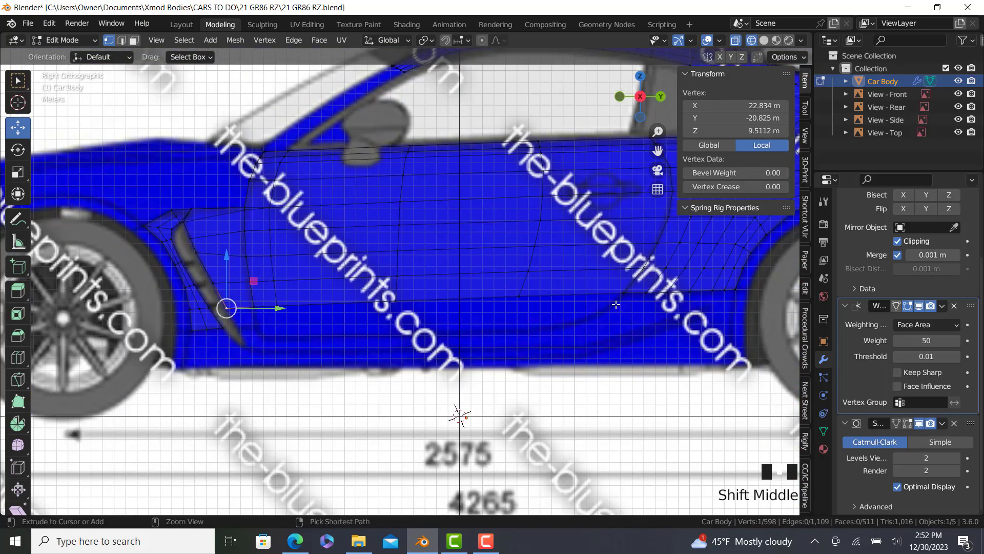
pyautogui.keyDown('ctrl'); pyautogui.rightClick(625, 304); pyautogui.keyUp('ctrl')
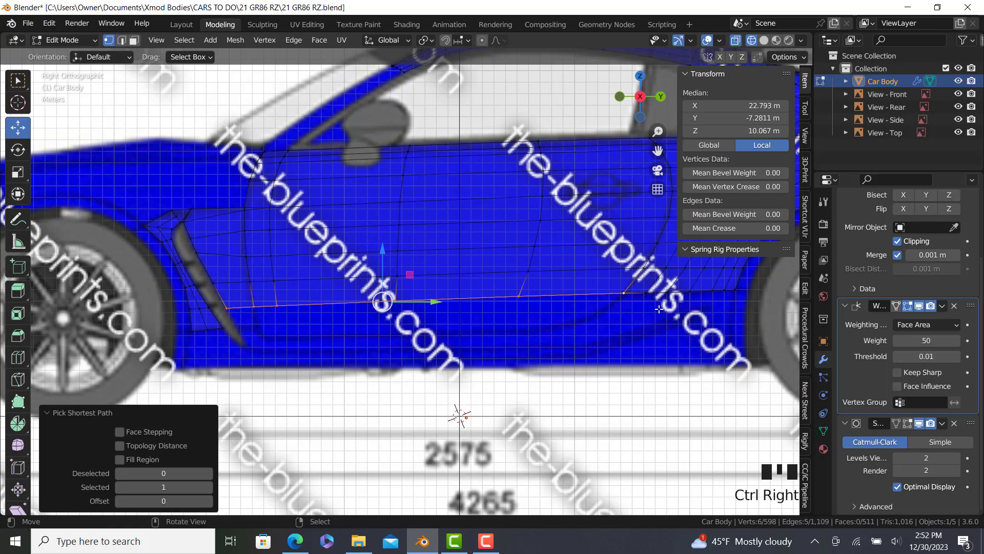
pyautogui.scroll(1, 685, 314)
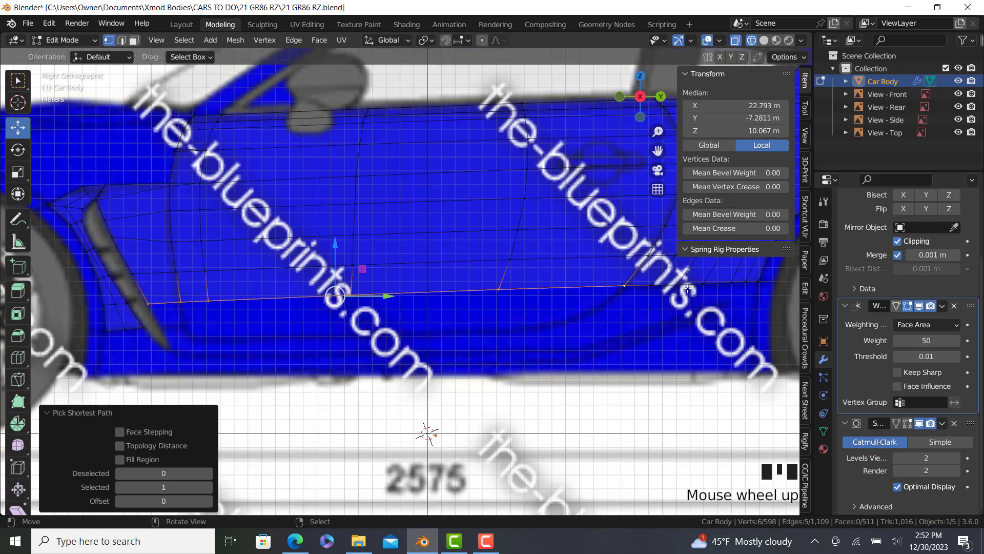
pyautogui.scroll(1, 378, 313)
pyautogui.press('e')
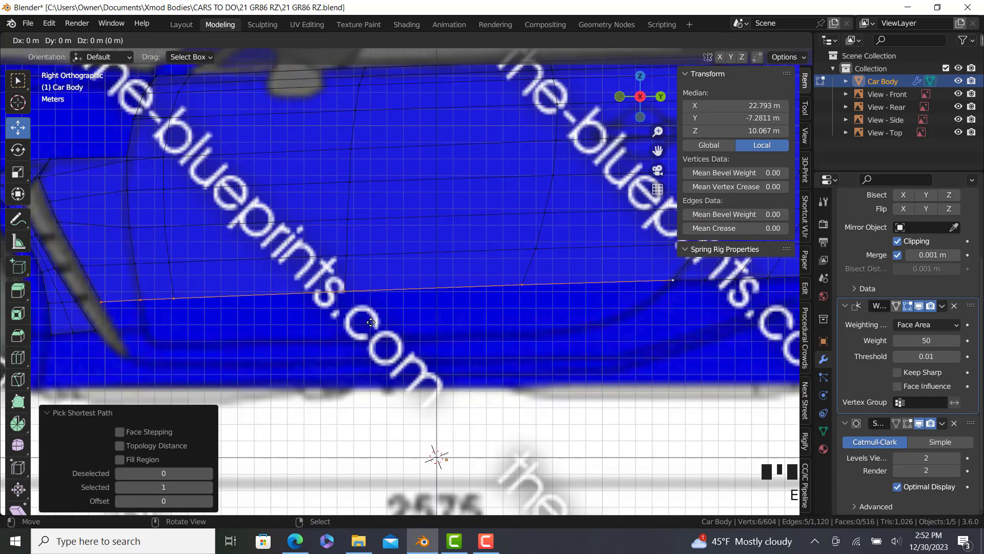
pyautogui.click(373, 344)
pyautogui.press('s')
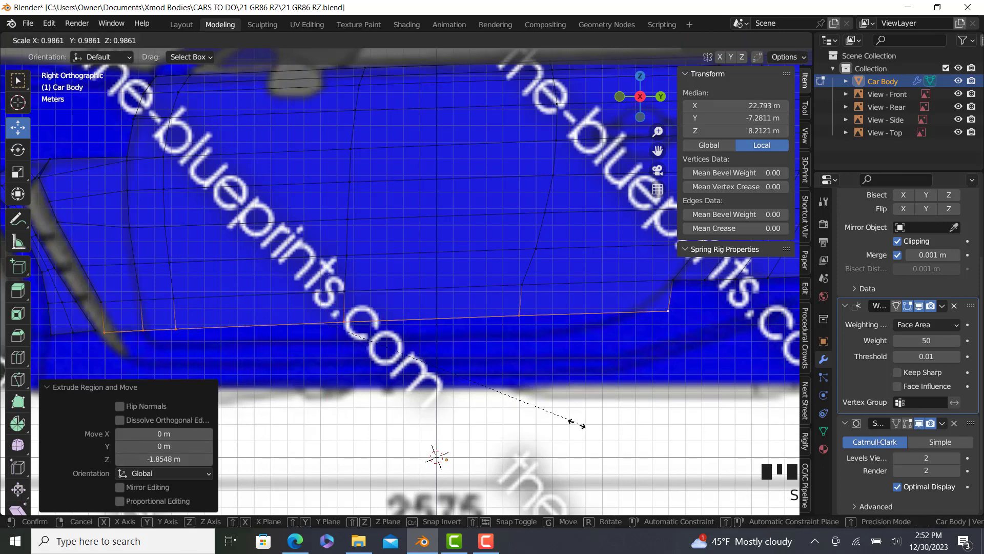
pyautogui.click(571, 429)
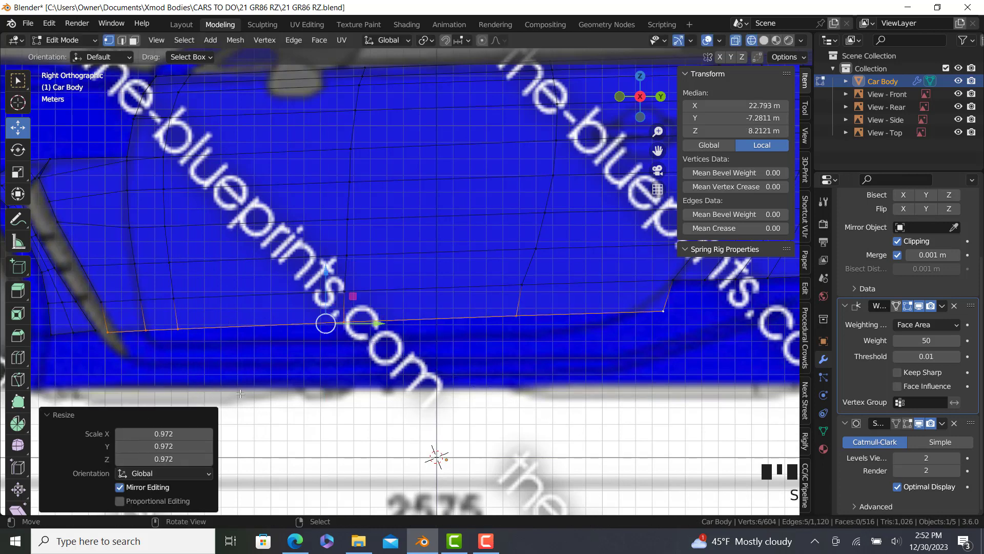
# - Slide the front and rear end vertices of the new lower edge inward to follow the side blueprint
pyautogui.click(108, 332)
pyautogui.press('g')
pyautogui.press('g')
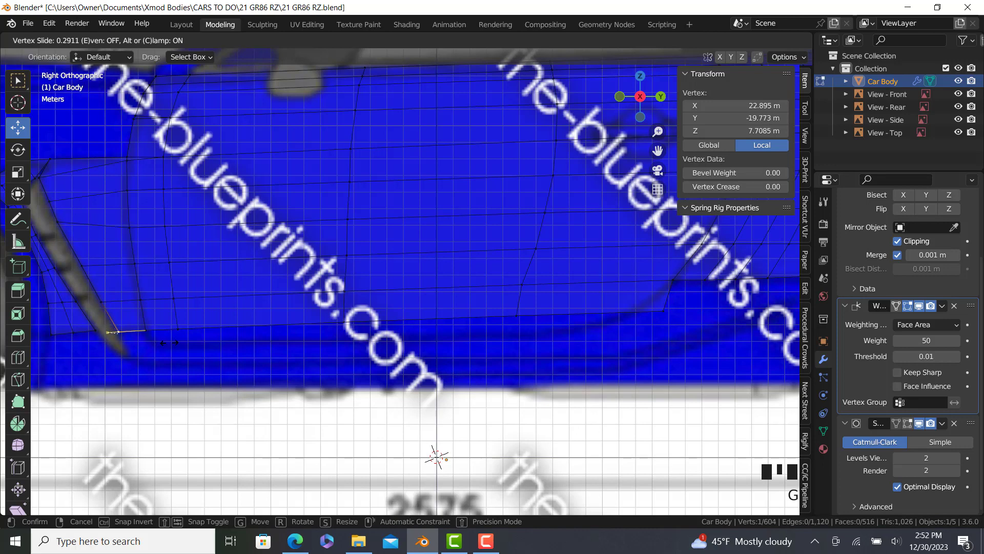
pyautogui.click(169, 343)
pyautogui.click(662, 310)
pyautogui.press('g')
pyautogui.press('g')
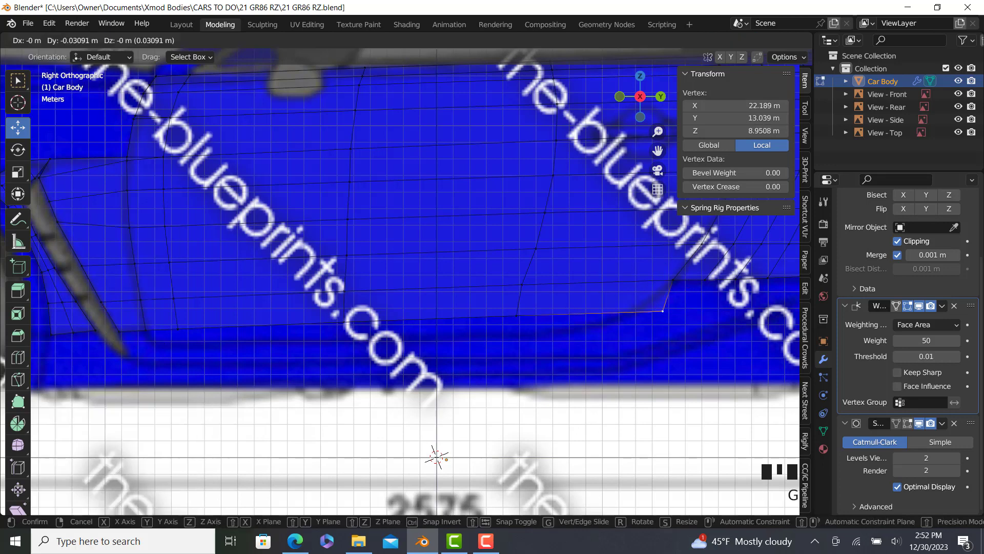
pyautogui.click(683, 341)
# - Move the whole lower edge inward in X to about 22.30 m using the front blueprint, and inspect the resulting curve
pyautogui.keyDown('ctrl'); pyautogui.rightClick(323, 321); pyautogui.keyUp('ctrl')
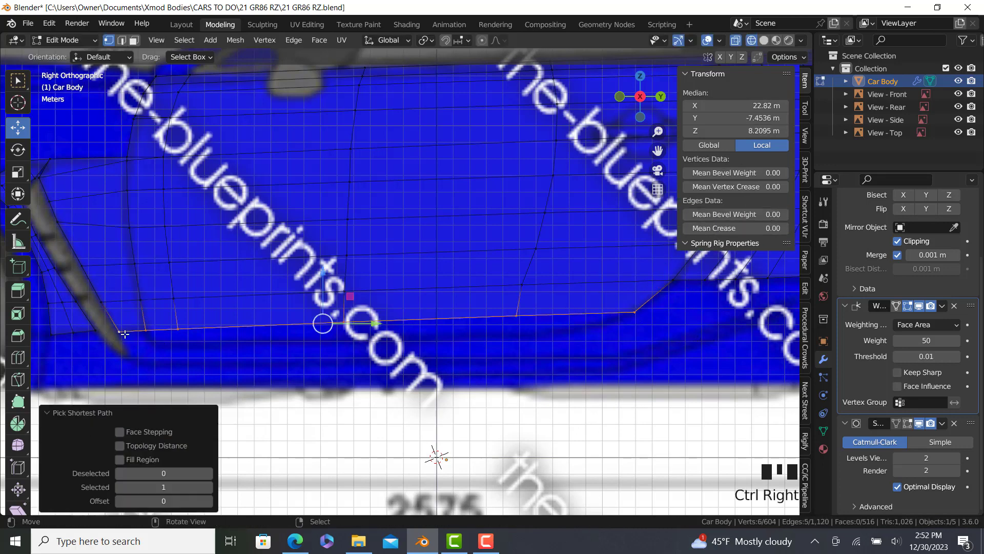
pyautogui.press('KP_1')
pyautogui.scroll(2, 448, 333)
pyautogui.scroll(1, 448, 332)
pyautogui.moveTo(470, 330); pyautogui.dragTo(458, 332)
pyautogui.moveTo(587, 325); pyautogui.dragTo(292, 295, button='middle')
pyautogui.press('Tab')
pyautogui.scroll(-2, 509, 348)
pyautogui.press('Tab')
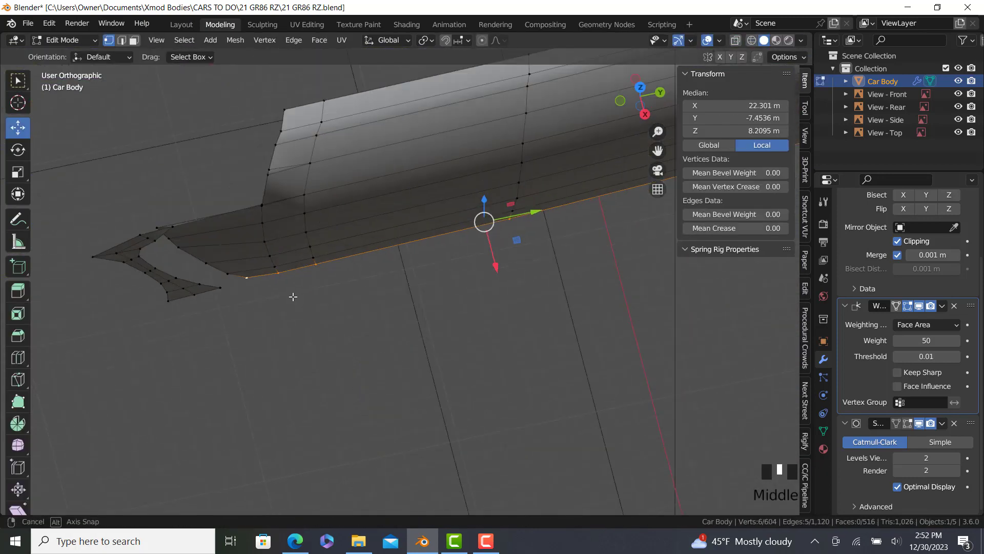
pyautogui.scroll(2, 248, 303)
# - Extrude the lower edge, without its frontmost vertex at the vent, about 1.08 m down in Z
pyautogui.press('KP_3')
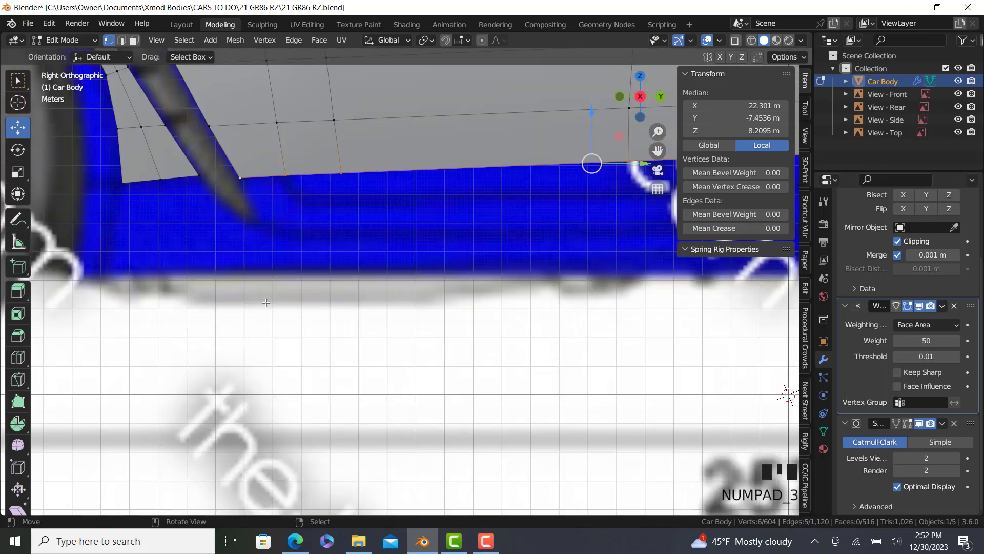
pyautogui.click(284, 181)
pyautogui.scroll(-5, 266, 182)
pyautogui.keyDown('shift'); pyautogui.moveTo(246, 183); pyautogui.dragTo(203, 225, button='middle'); pyautogui.keyUp('shift')
pyautogui.scroll(1, 203, 225)
pyautogui.keyDown('ctrl'); pyautogui.rightClick(454, 236); pyautogui.keyUp('ctrl')
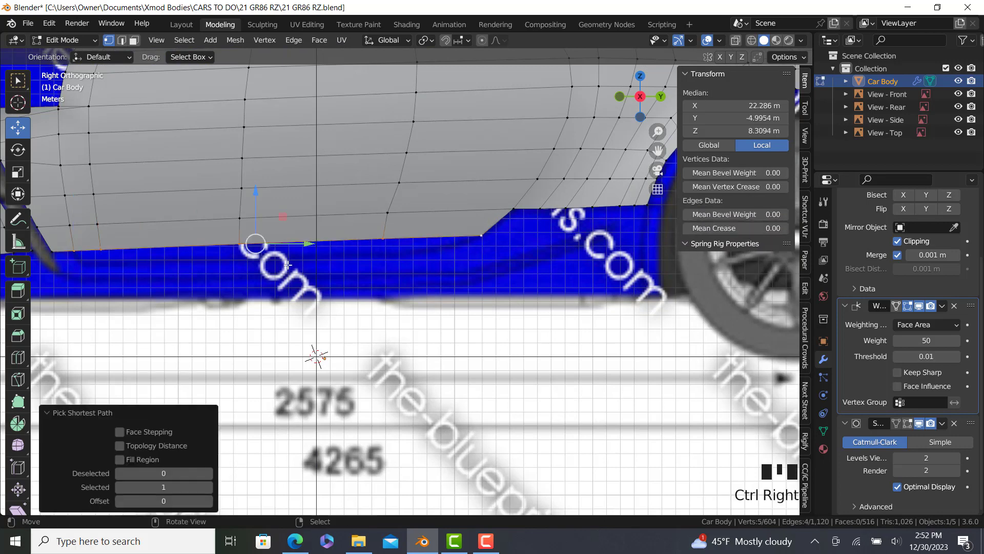
pyautogui.keyDown('shift'); pyautogui.moveTo(275, 263); pyautogui.dragTo(435, 273, button='middle'); pyautogui.keyUp('shift')
pyautogui.scroll(1, 435, 273)
pyautogui.press('e')
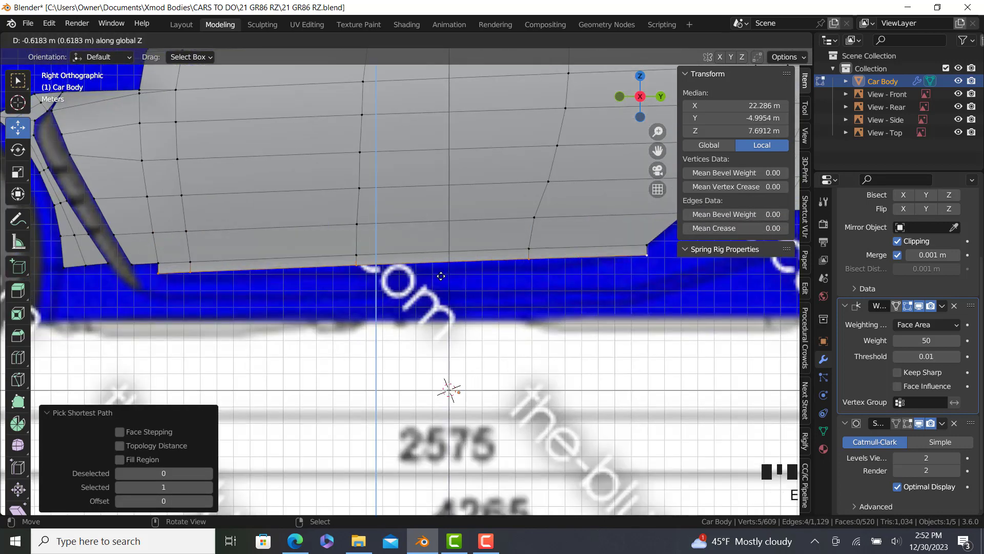
pyautogui.click(441, 282)
# - Scale the extruded bottom edge uniformly to 0.959 and slightly reduce its slope by scaling it in Z
pyautogui.hotkey('alt', 'z')
pyautogui.press('s')
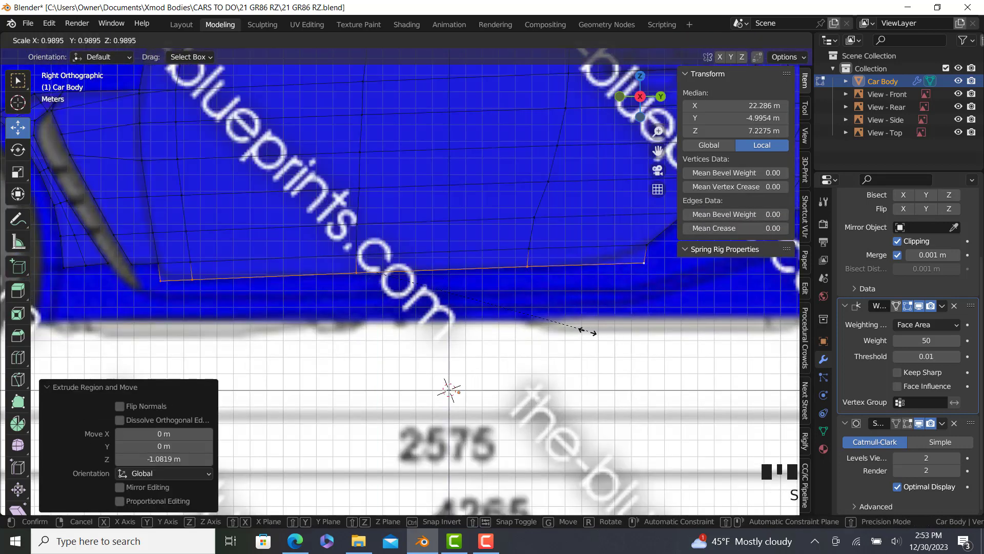
pyautogui.click(580, 334)
pyautogui.press('s')
pyautogui.press('z')
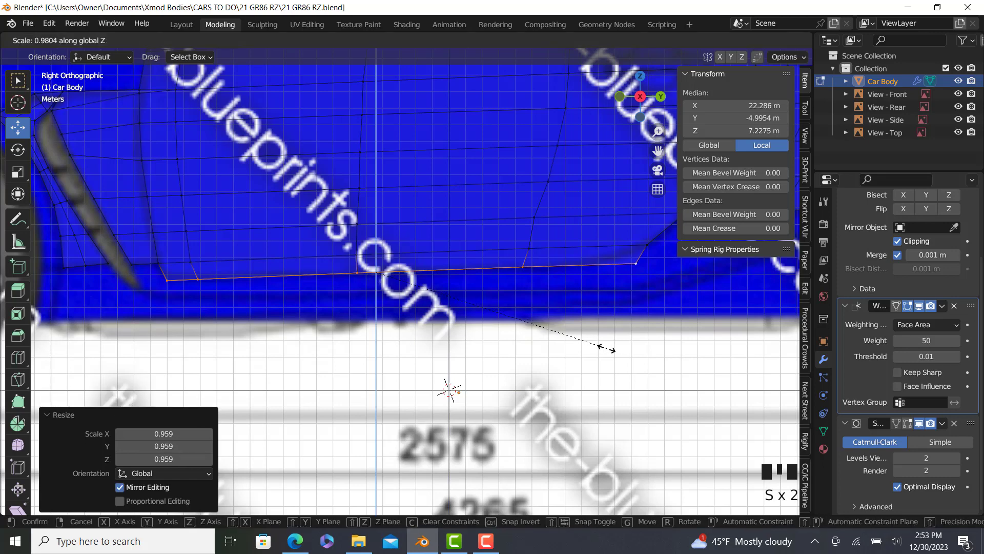
pyautogui.click(602, 346)
# - Slide the bottom edge's front end vertex by a factor of about 0.052 to match the blueprint's corner
pyautogui.rightClick(165, 280)
pyautogui.scroll(4, 169, 279)
pyautogui.press('g')
pyautogui.press('g')
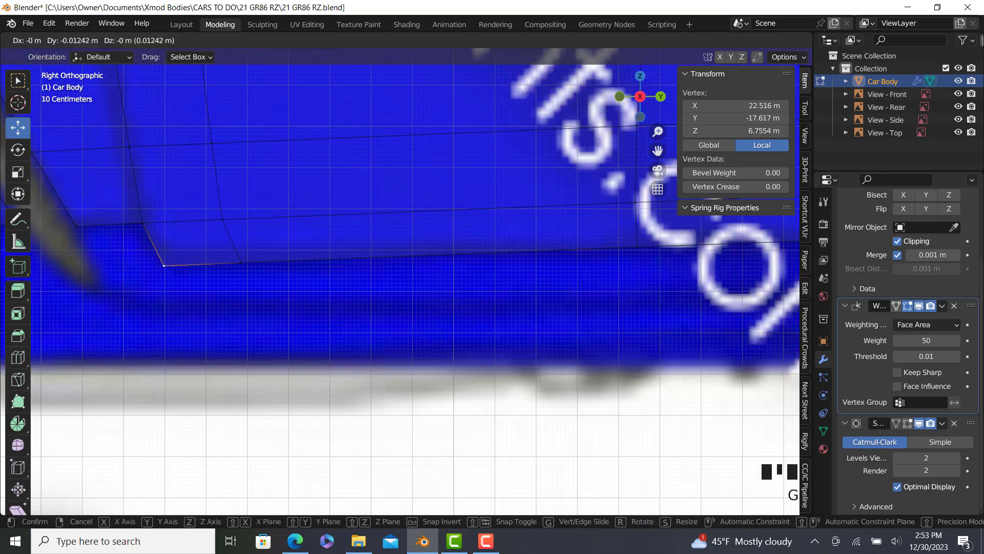
pyautogui.click(216, 297)
pyautogui.scroll(-2, 191, 272)
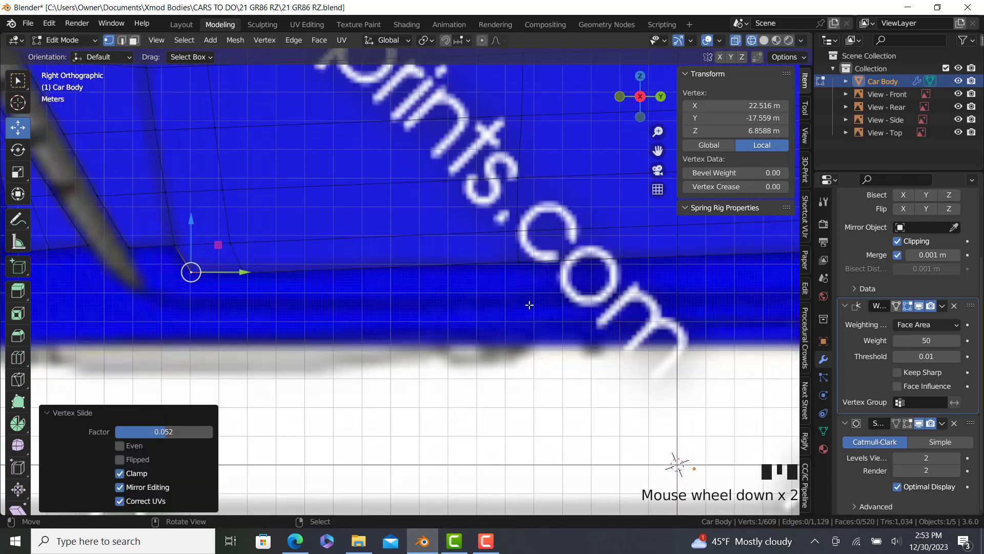
# - Slide the bottom edge's rear end vertex forward and up until it follows the door's curved lower outline
pyautogui.keyDown('shift'); pyautogui.moveTo(191, 272); pyautogui.dragTo(490, 306, button='middle'); pyautogui.keyUp('shift')
pyautogui.scroll(2, 490, 306)
pyautogui.rightClick(502, 306)
pyautogui.rightClick(522, 306)
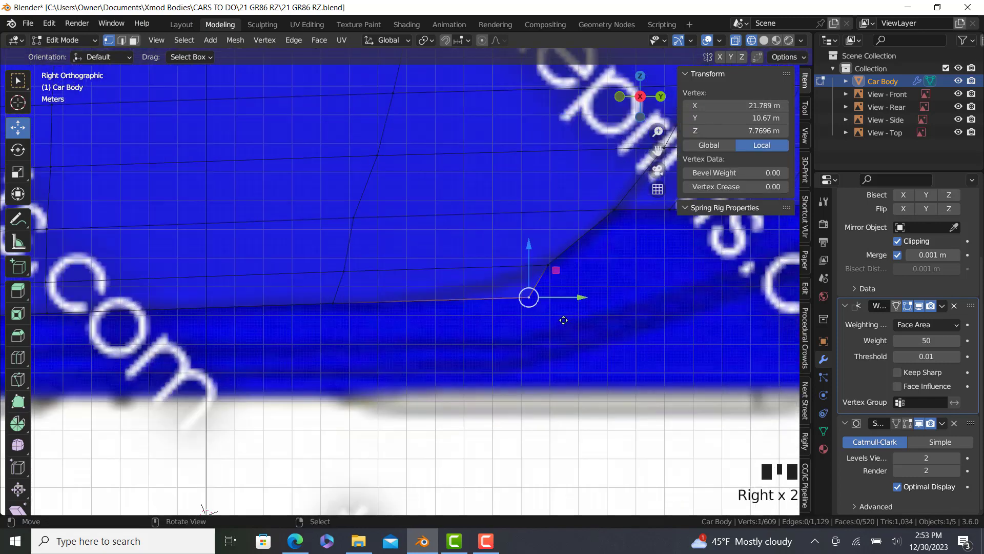
pyautogui.press('g')
pyautogui.press('g')
pyautogui.click(487, 338)
pyautogui.press('g')
pyautogui.press('g')
pyautogui.click(505, 339)
pyautogui.press('g')
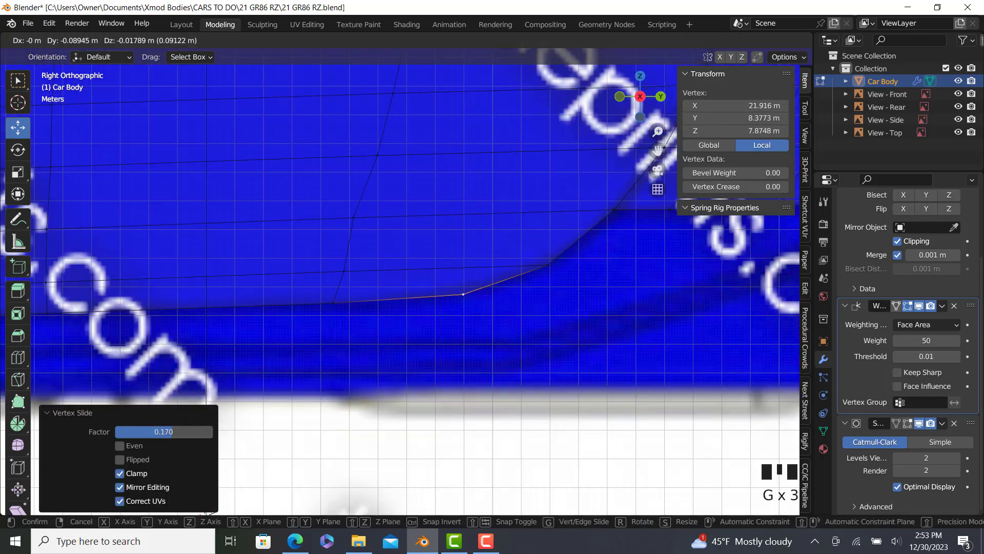
pyautogui.press('g')
pyautogui.click(479, 337)
# - Examine the smoothed side panels against the side blueprint in Object Mode and check the GR86 reference photo in the browser
pyautogui.press('Tab')
pyautogui.scroll(-6, 431, 256)
pyautogui.keyDown('shift'); pyautogui.moveTo(300, 269); pyautogui.dragTo(299, 305, button='middle'); pyautogui.keyUp('shift')
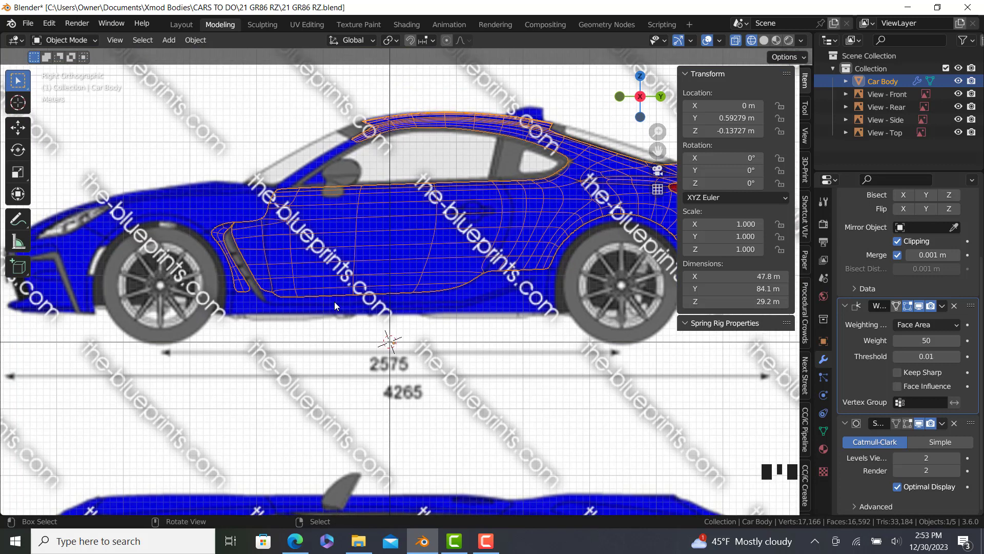
pyautogui.scroll(10, 335, 302)
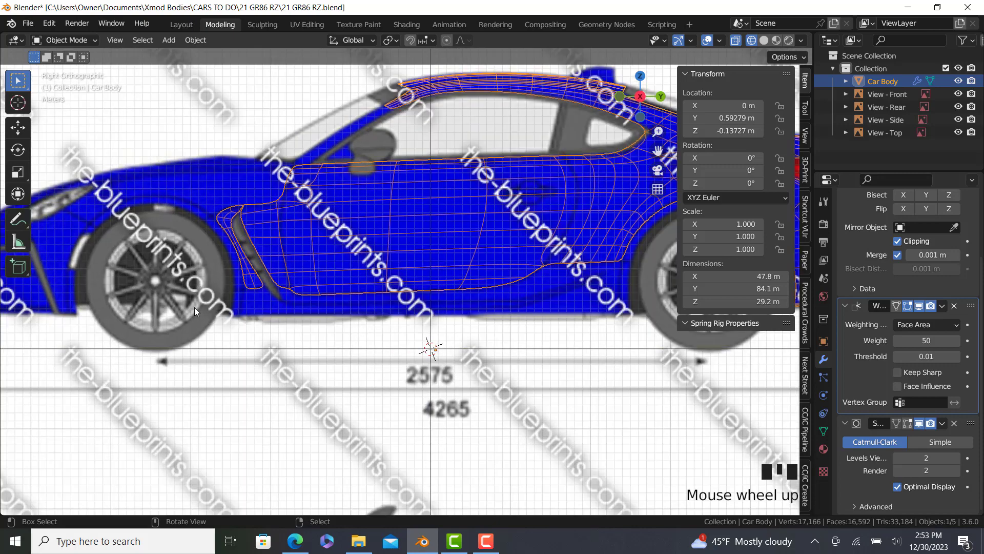
pyautogui.scroll(-4, 334, 268)
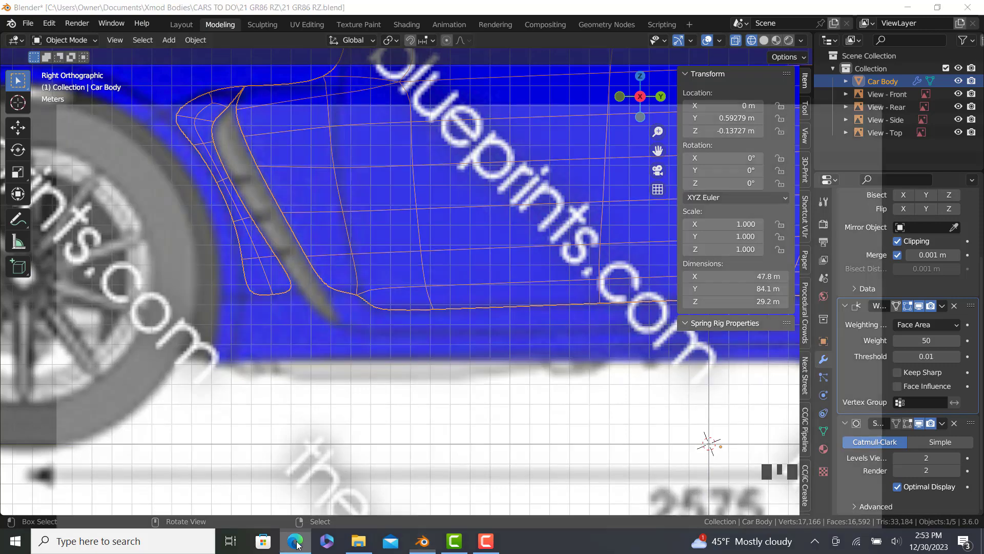
pyautogui.click(292, 541)
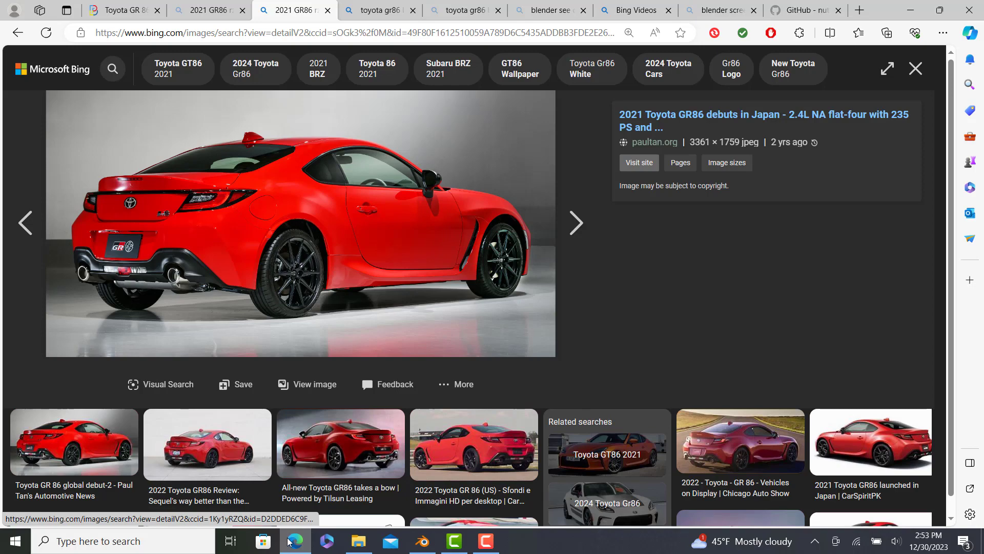
pyautogui.click(289, 541)
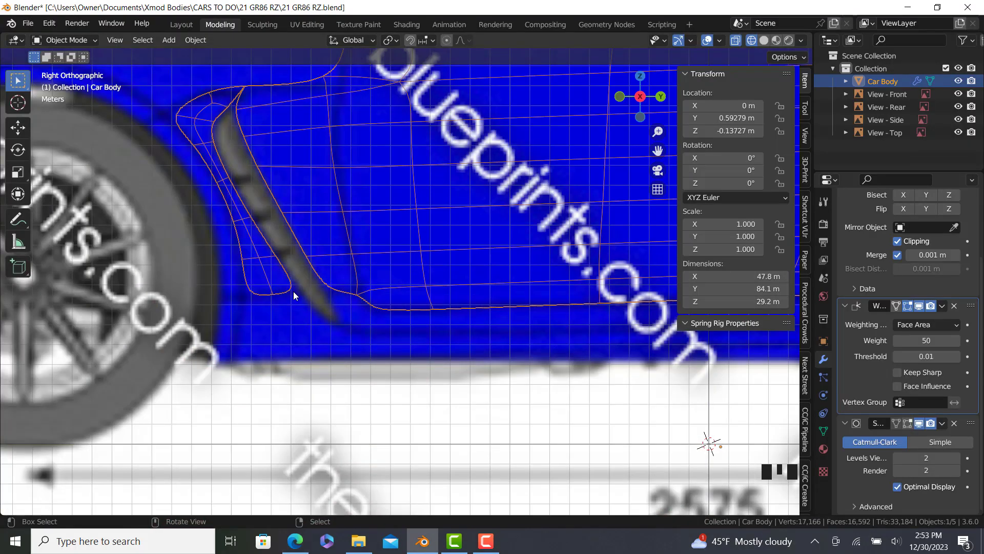
# - Scale the fender strip's bottom edge to 0.885 in Z in Edit Mode to level it slightly
pyautogui.press('Tab')
pyautogui.scroll(2, 293, 288)
pyautogui.keyDown('ctrl'); pyautogui.rightClick(233, 297); pyautogui.keyUp('ctrl')
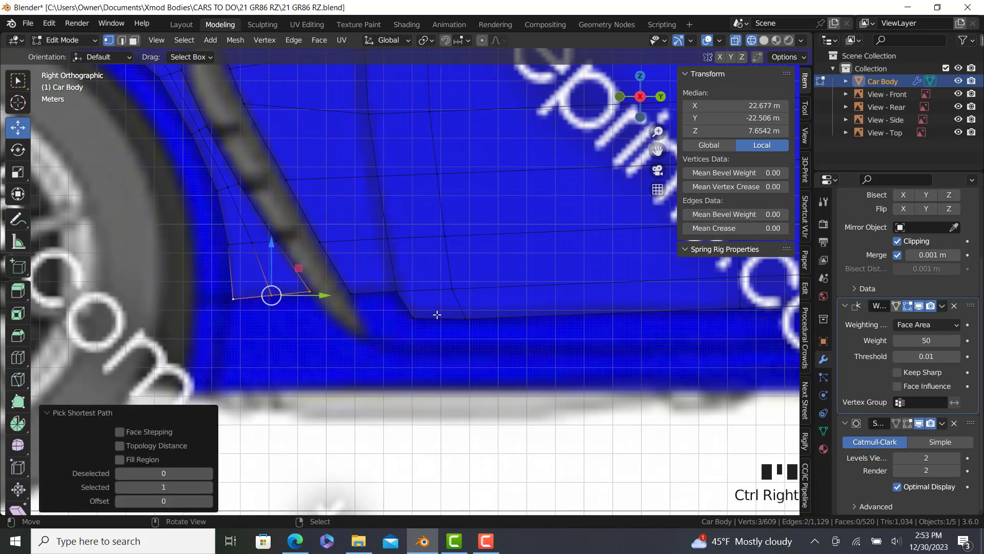
pyautogui.scroll(1, 236, 290)
pyautogui.press('s')
pyautogui.press('z')
pyautogui.click(281, 287)
pyautogui.keyDown('shift'); pyautogui.moveTo(281, 287); pyautogui.dragTo(339, 361, button='middle'); pyautogui.keyUp('shift')
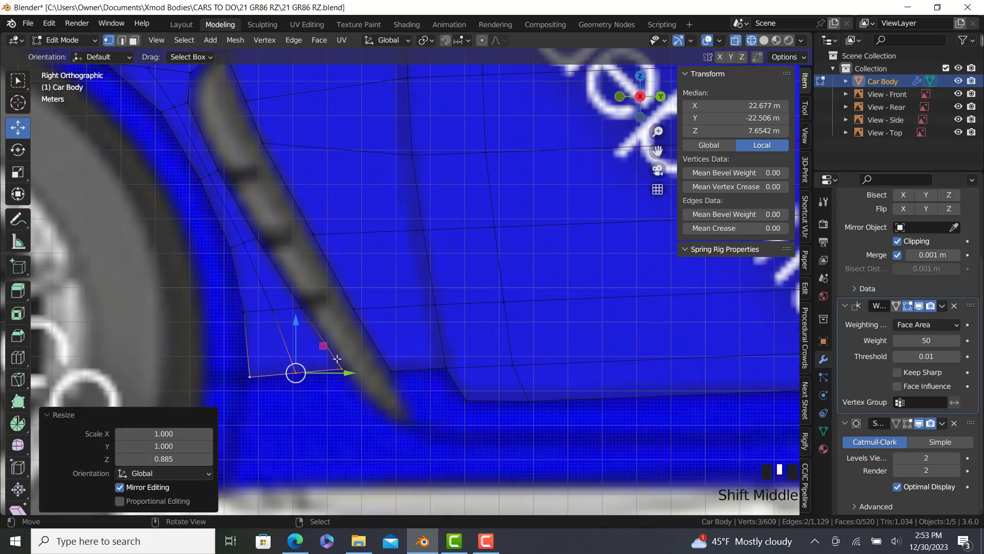
# - Fill the lowest face across the side vent gap between the fender strip and the door-side panel
pyautogui.rightClick(338, 358)
pyautogui.keyDown('shift'); pyautogui.rightClick(300, 306); pyautogui.keyUp('shift')
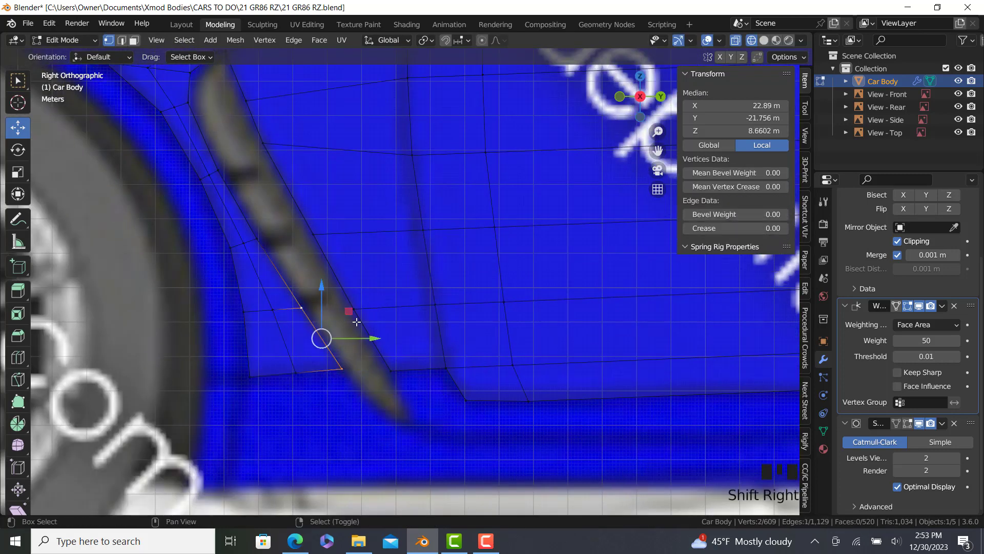
pyautogui.keyDown('shift'); pyautogui.rightClick(354, 309); pyautogui.keyUp('shift')
pyautogui.keyDown('shift'); pyautogui.rightClick(394, 369); pyautogui.keyUp('shift')
pyautogui.scroll(-2, 343, 277)
pyautogui.press('f')
# - Fill the next three faces up the side vent gap, joining the fender strip's vertices to the door-side panel
pyautogui.rightClick(338, 275)
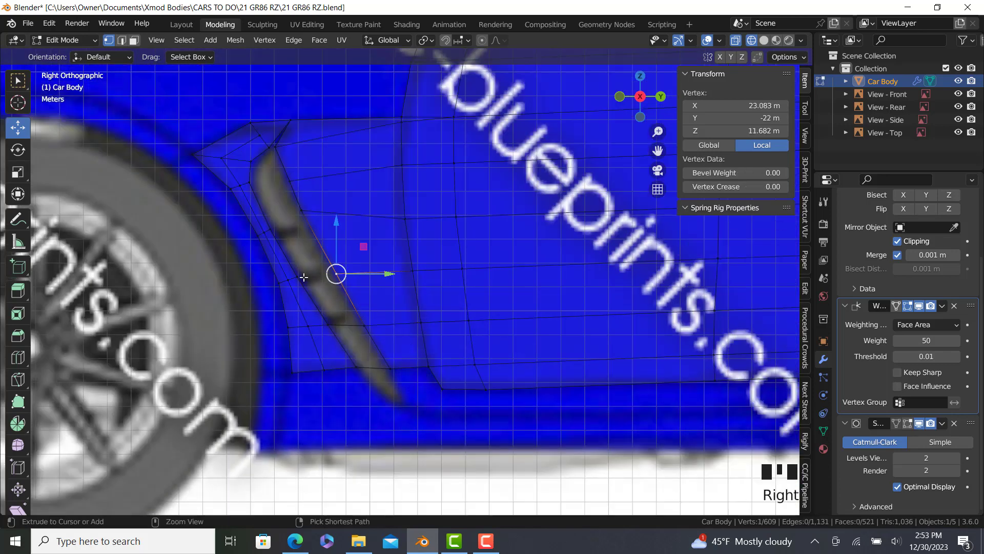
pyautogui.keyDown('ctrl'); pyautogui.rightClick(297, 277); pyautogui.keyUp('ctrl')
pyautogui.scroll(2, 295, 278)
pyautogui.press('f')
pyautogui.rightClick(305, 183)
pyautogui.keyDown('ctrl'); pyautogui.rightClick(274, 208); pyautogui.keyUp('ctrl')
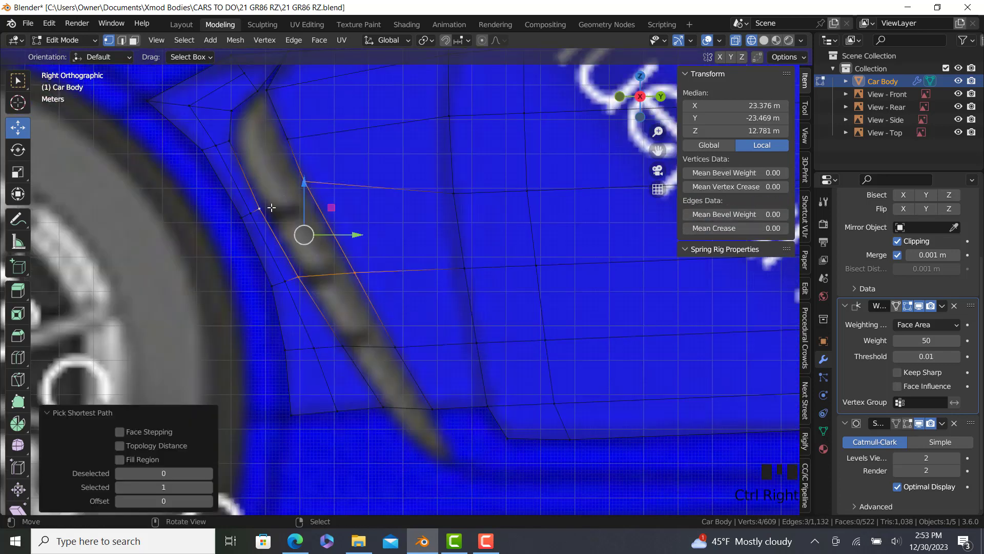
pyautogui.press('f')
pyautogui.rightClick(286, 139)
pyautogui.keyDown('ctrl'); pyautogui.rightClick(238, 143); pyautogui.keyUp('ctrl')
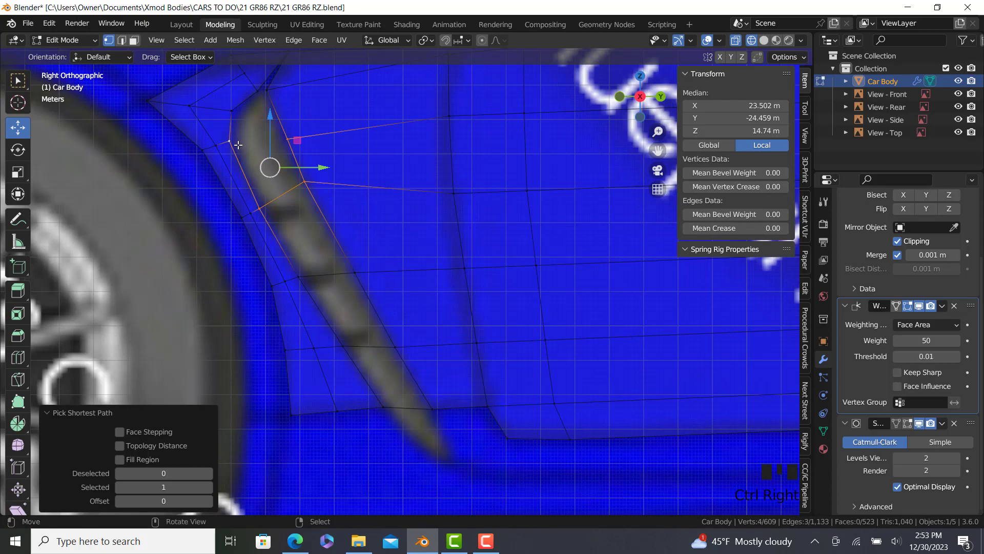
pyautogui.press('f')
# - In solid shading, fill the next quad face near the upper end of the vent gap
pyautogui.keyDown('shift'); pyautogui.moveTo(254, 131); pyautogui.dragTo(267, 165, button='middle'); pyautogui.keyUp('shift')
pyautogui.press('z')
pyautogui.click(338, 170)
pyautogui.scroll(-3, 362, 240)
pyautogui.moveTo(356, 241)
pyautogui.mouseDown(button='middle')
pyautogui.moveTo(273, 320)
pyautogui.moveTo(338, 323)
pyautogui.moveTo(324, 352)
pyautogui.moveTo(316, 347)
pyautogui.moveTo(364, 329)
pyautogui.moveTo(429, 391)
pyautogui.moveTo(327, 288)
pyautogui.moveTo(390, 359)
pyautogui.moveTo(333, 259)
pyautogui.moveTo(334, 221)
pyautogui.mouseUp(button='middle')
pyautogui.scroll(3, 395, 324)
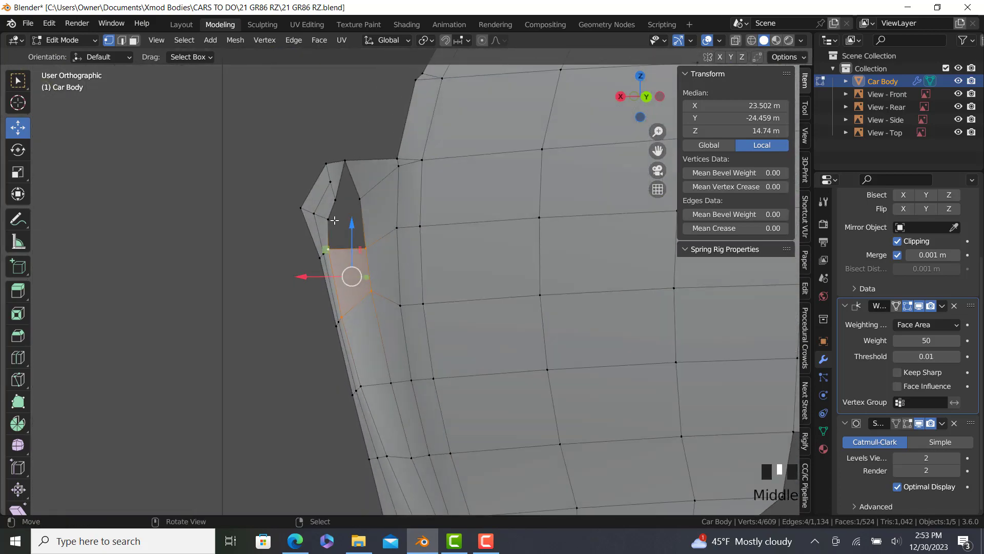
pyautogui.scroll(2, 331, 220)
pyautogui.keyDown('ctrl'); pyautogui.rightClick(336, 248); pyautogui.keyUp('ctrl')
pyautogui.keyDown('ctrl'); pyautogui.rightClick(344, 230); pyautogui.keyUp('ctrl')
pyautogui.press('f')
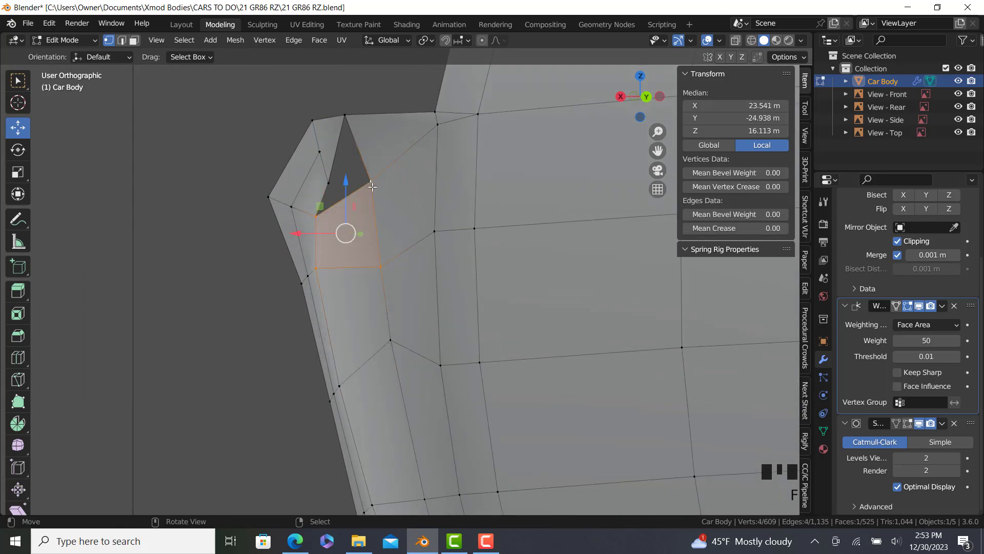
# - Close the remaining opening at the vent gap's upper tip with a face from its four corner vertices
pyautogui.rightClick(370, 181)
pyautogui.keyDown('ctrl'); pyautogui.rightClick(345, 115); pyautogui.keyUp('ctrl')
pyautogui.keyDown('ctrl'); pyautogui.rightClick(328, 183); pyautogui.keyUp('ctrl')
pyautogui.keyDown('ctrl'); pyautogui.rightClick(317, 215); pyautogui.keyUp('ctrl')
pyautogui.press('f')
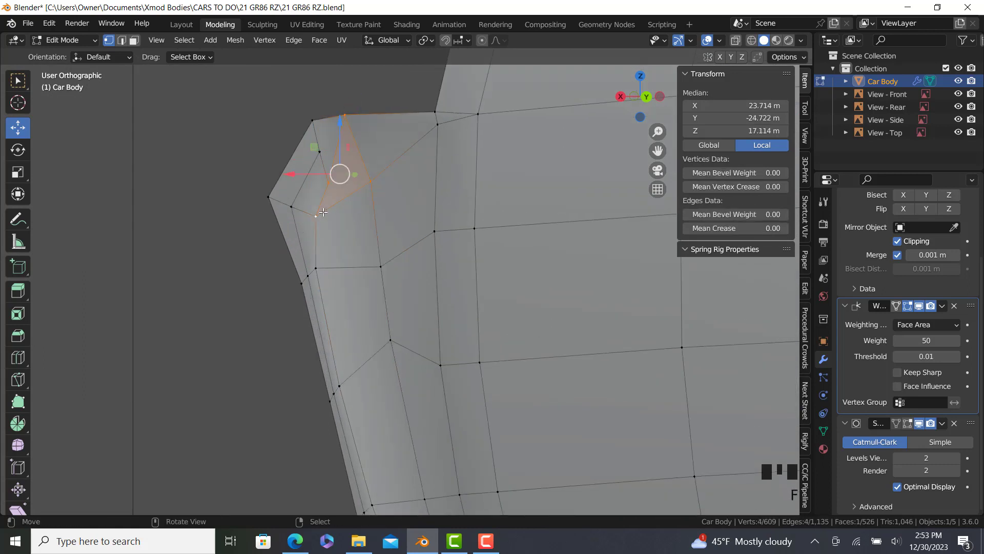
pyautogui.rightClick(345, 115)
# - Extrude the vent strip's bottom edge in side view by about 0.571 m in Y and -1.565 m in Z
pyautogui.scroll(-6, 396, 358)
pyautogui.moveTo(396, 359); pyautogui.dragTo(419, 379, button='middle')
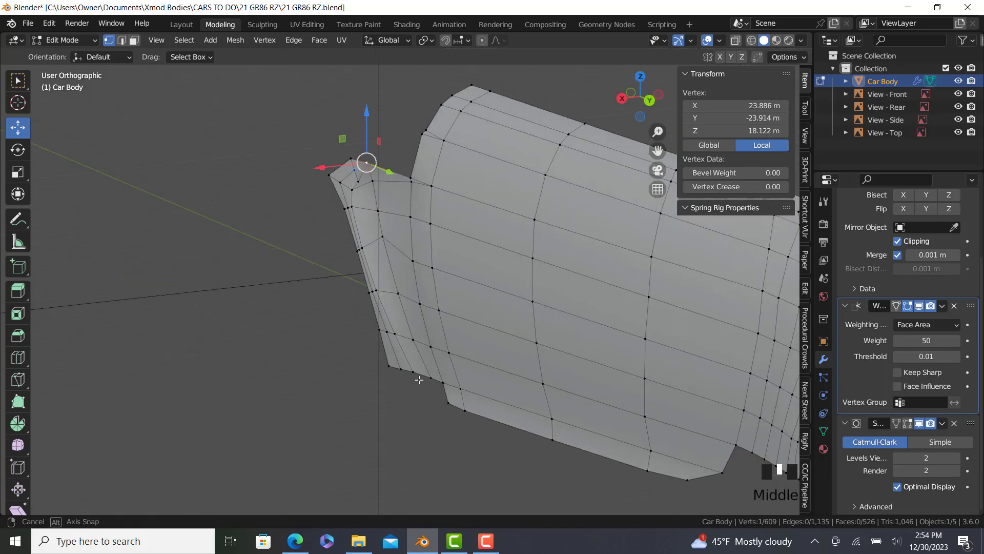
pyautogui.press('KP_3')
pyautogui.scroll(2, 540, 354)
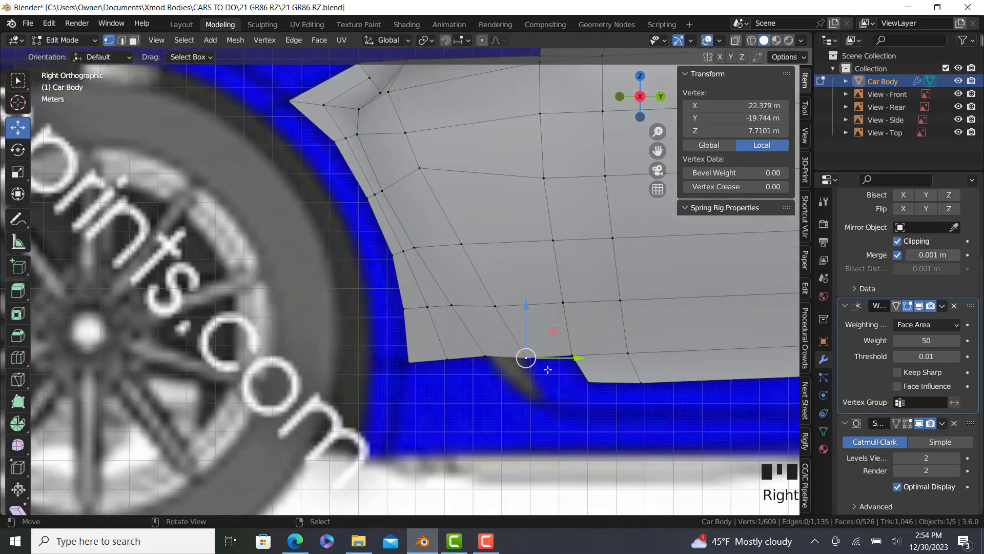
pyautogui.keyDown('shift'); pyautogui.moveTo(548, 369); pyautogui.dragTo(438, 301, button='middle'); pyautogui.keyUp('shift')
pyautogui.scroll(2, 438, 301)
pyautogui.keyDown('ctrl'); pyautogui.rightClick(354, 283); pyautogui.keyUp('ctrl')
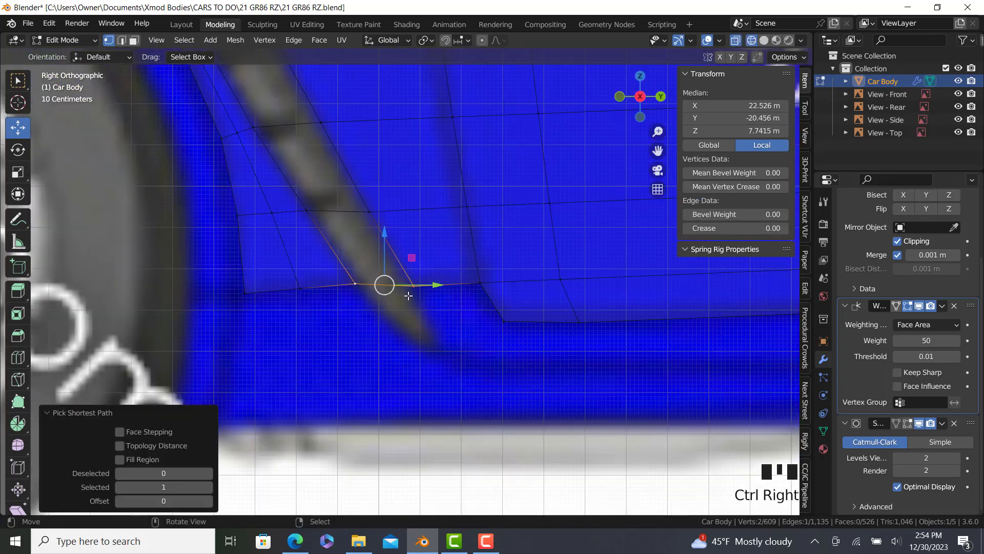
pyautogui.press('e')
pyautogui.click(432, 364)
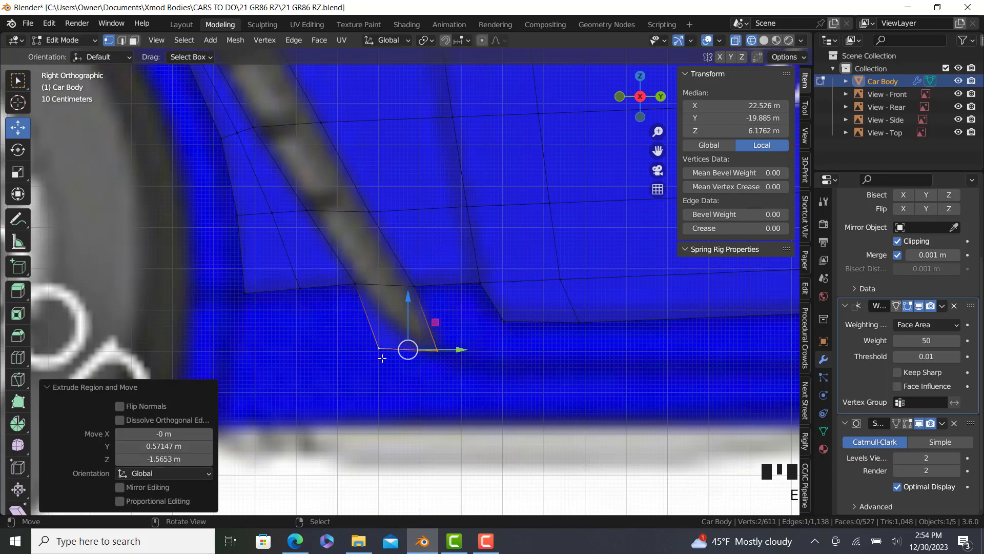
# - Slide the new edge's front vertex by a factor of 0.719, and move the edge about 0.149 m in Y and 0.087 m in Z
pyautogui.click(378, 348)
pyautogui.press('g')
pyautogui.press('g')
pyautogui.click(420, 347)
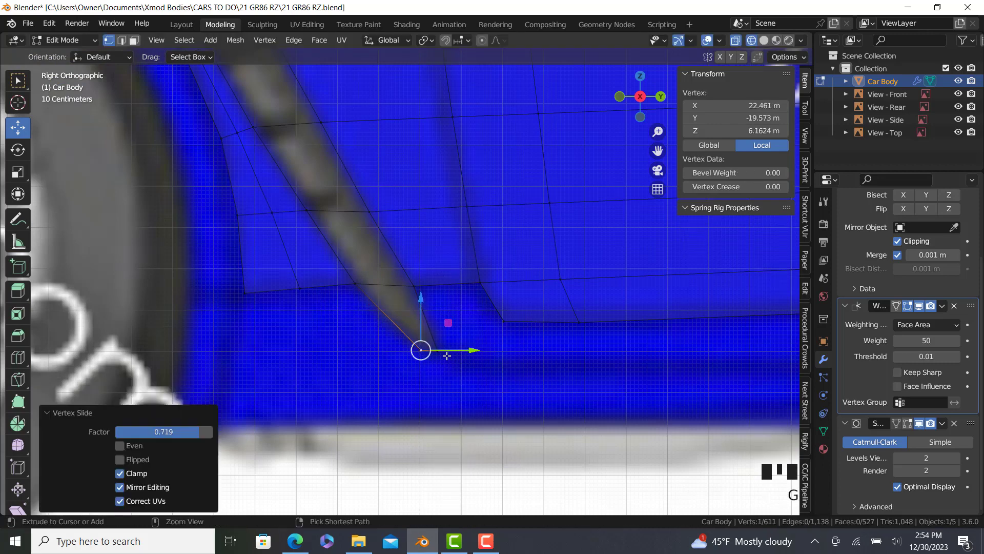
pyautogui.keyDown('ctrl'); pyautogui.rightClick(420, 350); pyautogui.keyUp('ctrl')
pyautogui.press('g')
pyautogui.click(439, 353)
# - Move the vent's lower tip edge inward by about -0.236 m in X, using the front blueprint as reference
pyautogui.moveTo(435, 347); pyautogui.dragTo(329, 399, button='middle')
pyautogui.press('KP_1')
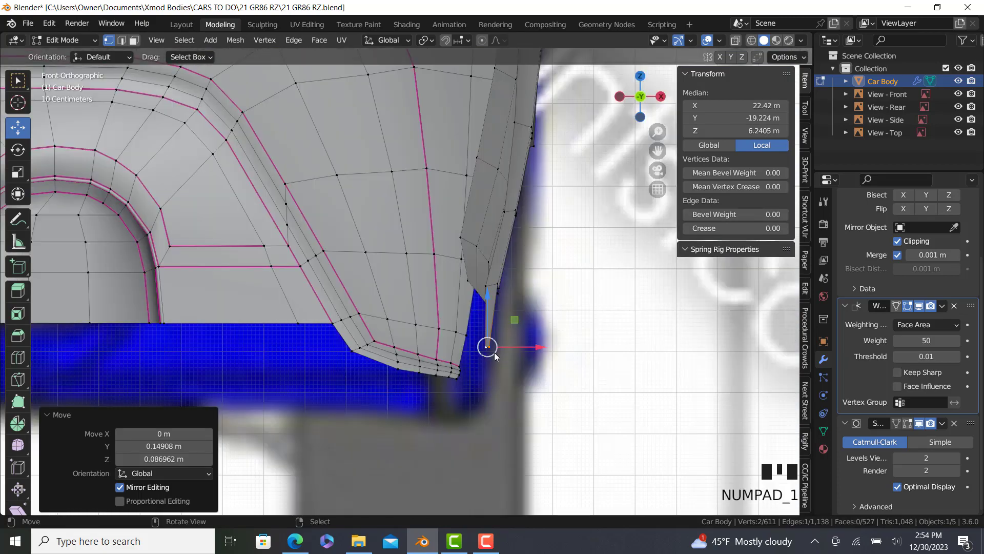
pyautogui.press('z')
pyautogui.moveTo(538, 352); pyautogui.dragTo(527, 352)
pyautogui.press('z')
pyautogui.click(597, 353)
pyautogui.moveTo(469, 377)
pyautogui.mouseDown(button='middle')
pyautogui.moveTo(288, 420)
pyautogui.moveTo(361, 392)
pyautogui.mouseUp(button='middle')
pyautogui.scroll(-2, 362, 391)
# - Select the whole column of vent faces, extrude it and scale the extrusion to 0.950
pyautogui.press('KP_3')
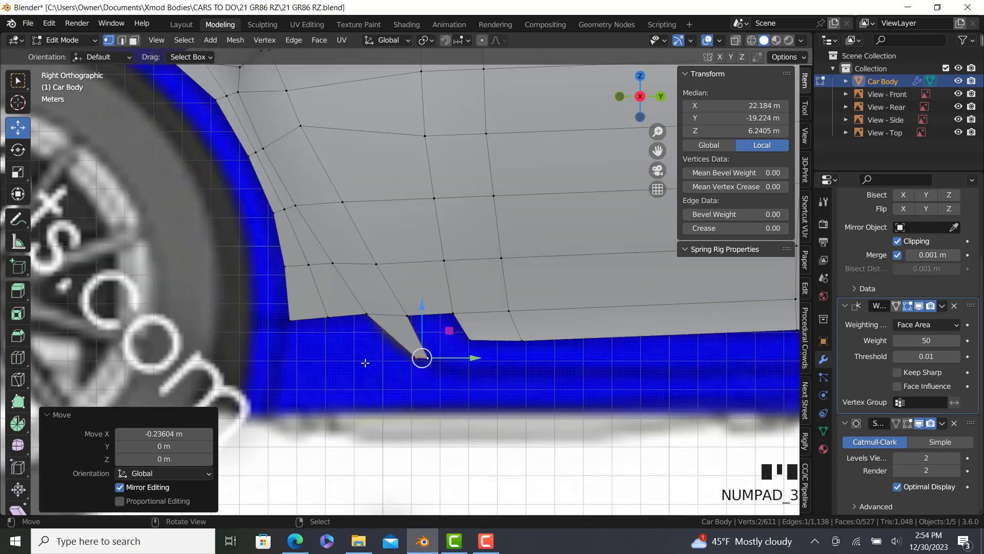
pyautogui.keyDown('shift'); pyautogui.moveTo(364, 358); pyautogui.dragTo(301, 110, button='middle'); pyautogui.keyUp('shift')
pyautogui.keyDown('ctrl'); pyautogui.rightClick(318, 111); pyautogui.keyUp('ctrl')
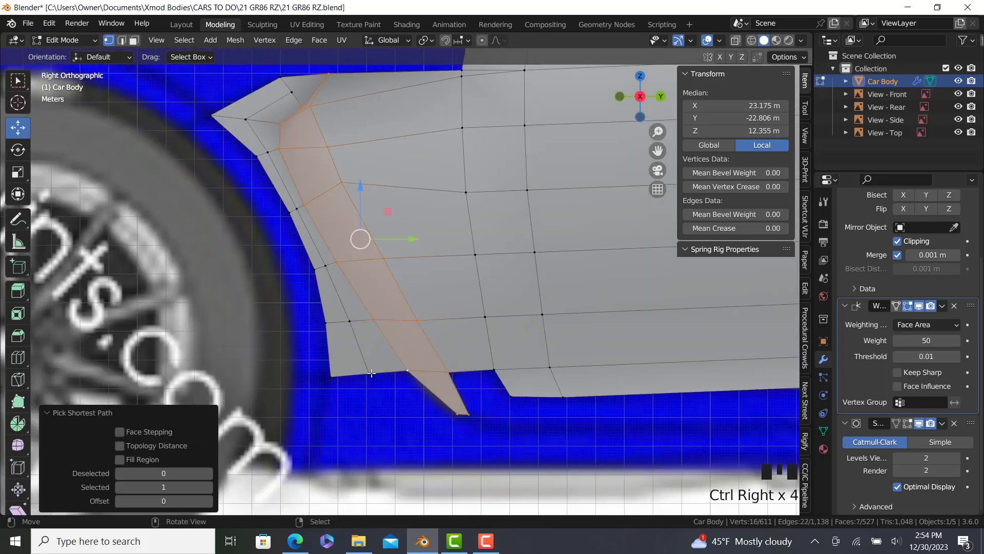
pyautogui.hotkey('alt', 'z')
pyautogui.press('s')
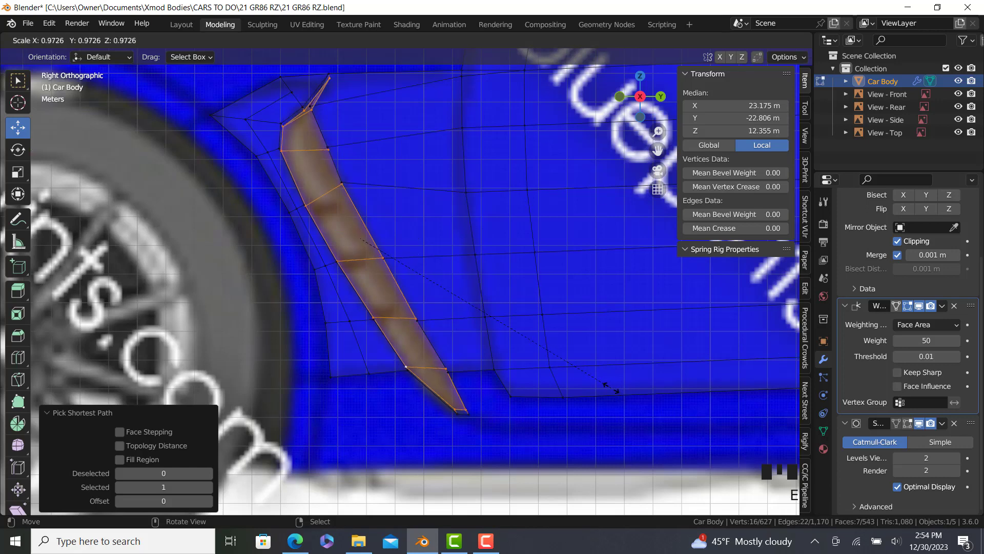
pyautogui.click(600, 388)
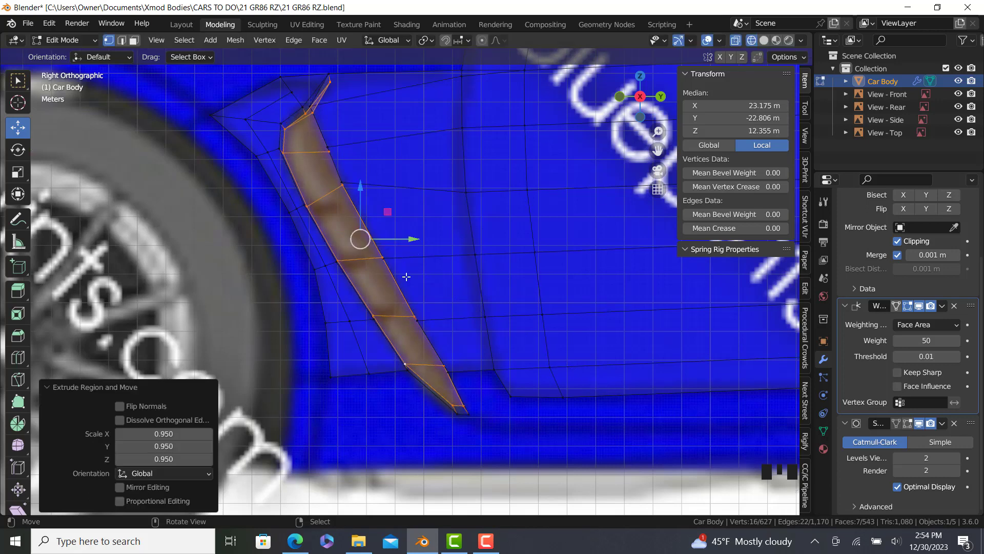
# - Push the extruded vent faces into the body, moving them about -0.608 m in Y and -0.340 m in X
pyautogui.moveTo(413, 241); pyautogui.dragTo(392, 240)
pyautogui.hotkey('alt', 'z')
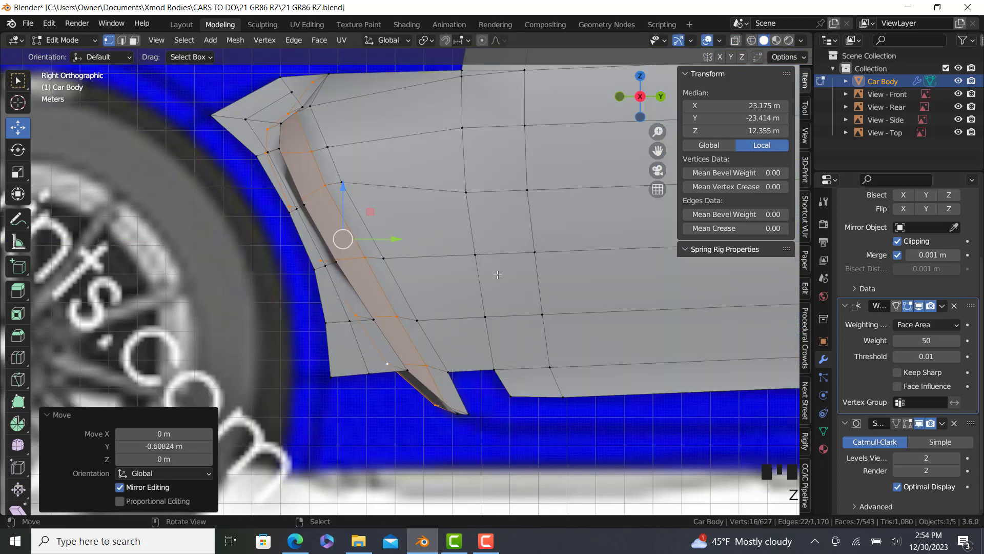
pyautogui.press('KP_1')
pyautogui.press('KP_7')
pyautogui.moveTo(562, 348); pyautogui.dragTo(545, 348)
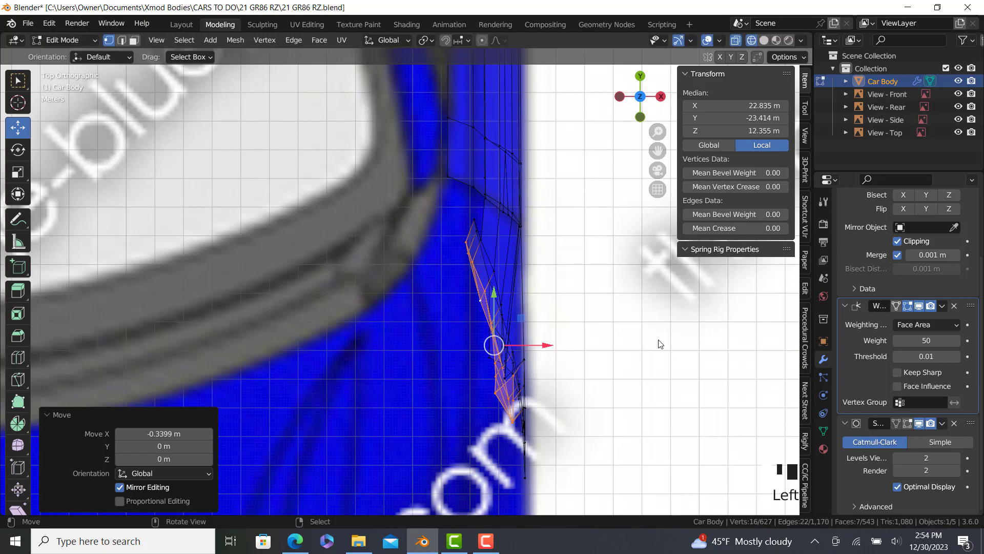
pyautogui.hotkey('shift', 'z')
pyautogui.moveTo(658, 340)
pyautogui.mouseDown(button='middle')
pyautogui.moveTo(508, 308)
pyautogui.moveTo(404, 244)
pyautogui.moveTo(390, 277)
pyautogui.moveTo(358, 273)
pyautogui.moveTo(334, 189)
pyautogui.mouseUp(button='middle')
# - Select the vent recess's inner front edge run and scale it to 0.957 in Y
pyautogui.press('Tab')
pyautogui.scroll(-3, 390, 277)
pyautogui.press('Tab')
pyautogui.scroll(8, 358, 275)
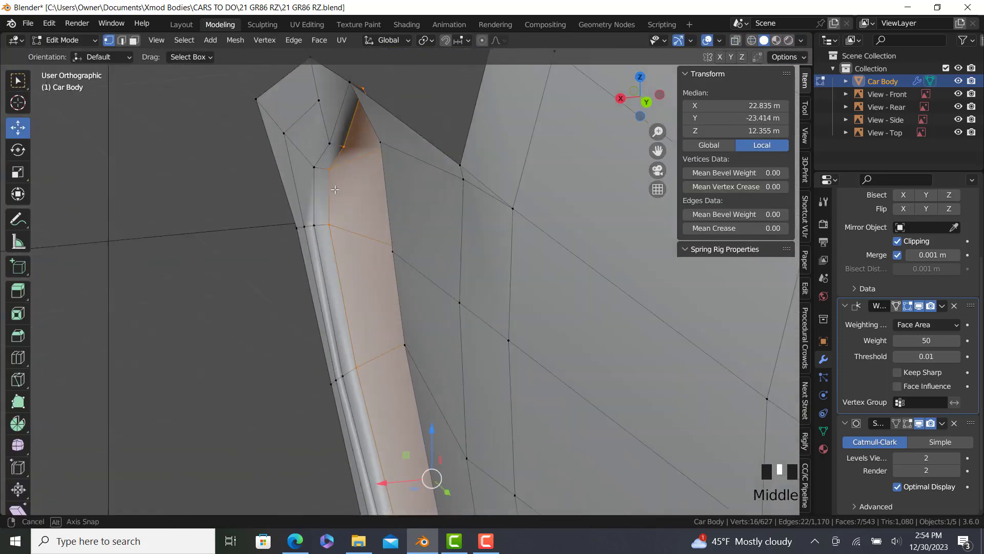
pyautogui.rightClick(339, 132)
pyautogui.scroll(-4, 341, 149)
pyautogui.moveTo(341, 149); pyautogui.dragTo(401, 311, button='middle')
pyautogui.keyDown('ctrl'); pyautogui.rightClick(465, 485); pyautogui.keyUp('ctrl')
pyautogui.scroll(3, 401, 311)
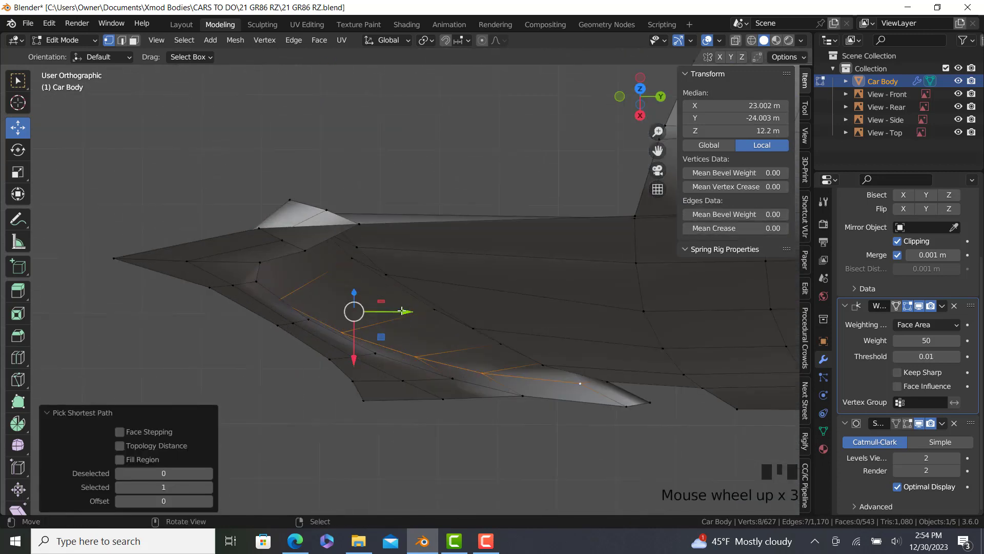
pyautogui.press('s')
pyautogui.press('y')
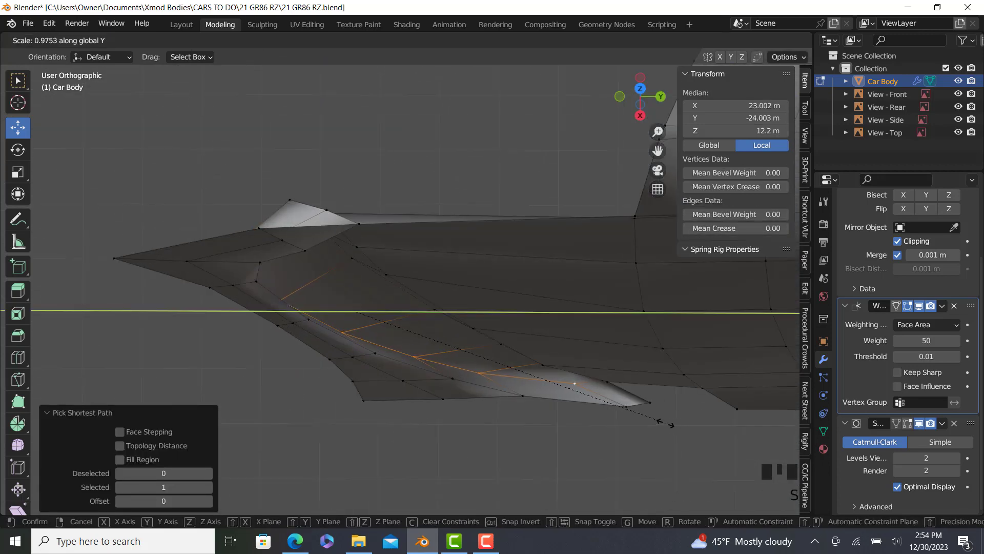
pyautogui.click(659, 422)
# - Move the vent recess's inner front edge run about 0.371 m in Y in side view
pyautogui.press('KP_3')
pyautogui.press('z')
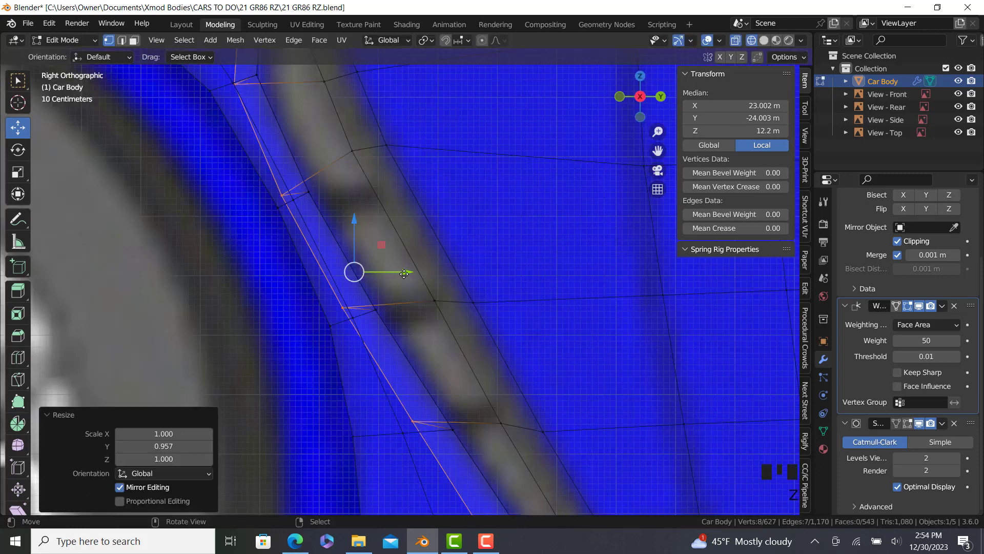
pyautogui.moveTo(403, 273); pyautogui.dragTo(425, 274)
pyautogui.scroll(-3, 423, 275)
pyautogui.keyDown('shift'); pyautogui.moveTo(428, 308); pyautogui.dragTo(410, 295, button='middle'); pyautogui.keyUp('shift')
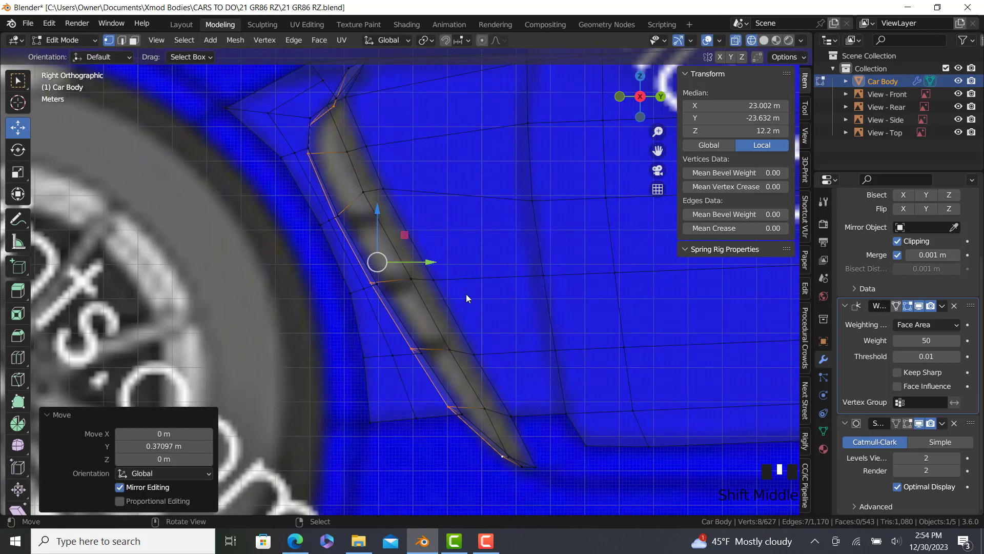
# - Scale the vent's inner front edge run down along X and move it slightly further inward in X
pyautogui.press('z')
pyautogui.moveTo(450, 347)
pyautogui.mouseDown(button='middle')
pyautogui.moveTo(445, 369)
pyautogui.moveTo(470, 374)
pyautogui.mouseUp(button='middle')
pyautogui.scroll(4, 464, 338)
pyautogui.moveTo(463, 338); pyautogui.dragTo(568, 381, button='middle')
pyautogui.press('s')
pyautogui.press('x')
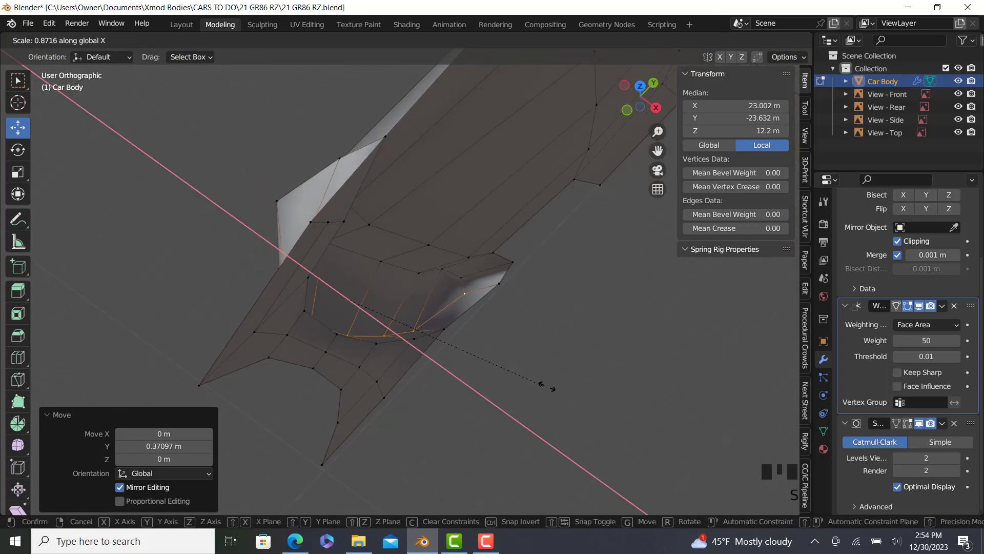
pyautogui.click(523, 381)
pyautogui.moveTo(392, 331); pyautogui.dragTo(382, 328)
# - Shift the vent recess's upper inner vertices forward, finishing one with a move of about -0.095 m in Y and 0.05 m in Z
pyautogui.press('Tab')
pyautogui.moveTo(417, 352); pyautogui.dragTo(325, 290, button='middle')
pyautogui.press('KP_3')
pyautogui.press('Tab')
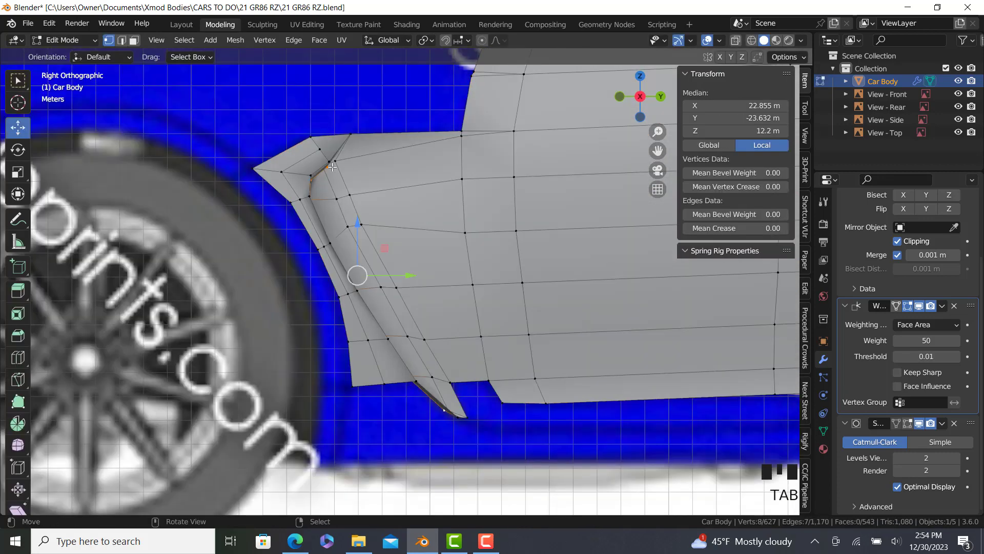
pyautogui.scroll(7, 338, 221)
pyautogui.hotkey('alt', 'z')
pyautogui.click(345, 160)
pyautogui.keyDown('ctrl'); pyautogui.click(343, 168); pyautogui.keyUp('ctrl')
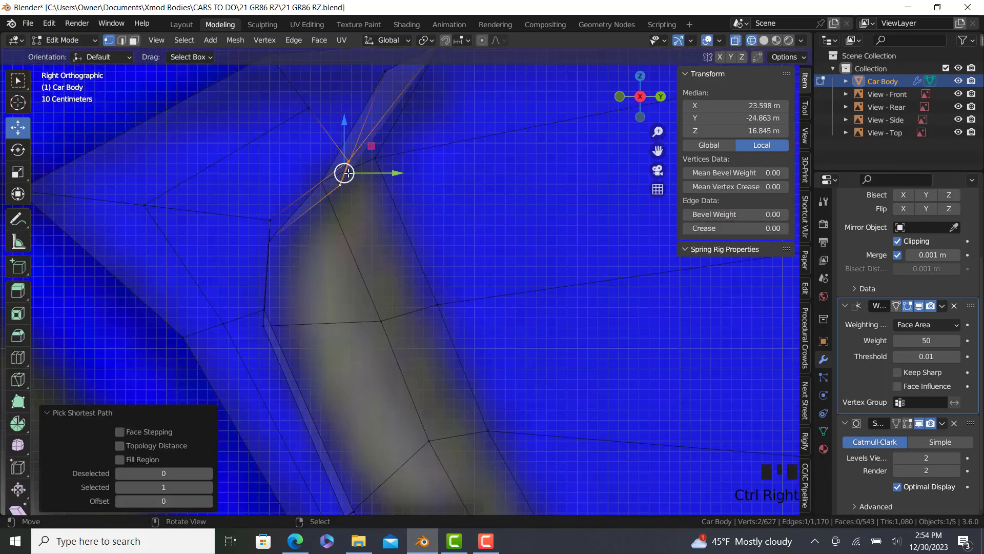
pyautogui.press('g')
pyautogui.rightClick(335, 179)
pyautogui.moveTo(342, 173); pyautogui.dragTo(318, 180)
pyautogui.keyDown('ctrl'); pyautogui.rightClick(322, 182); pyautogui.keyUp('ctrl')
pyautogui.rightClick(324, 180)
pyautogui.hotkey('alt', 'z')
pyautogui.hotkey('alt', 'z')
pyautogui.click(318, 177)
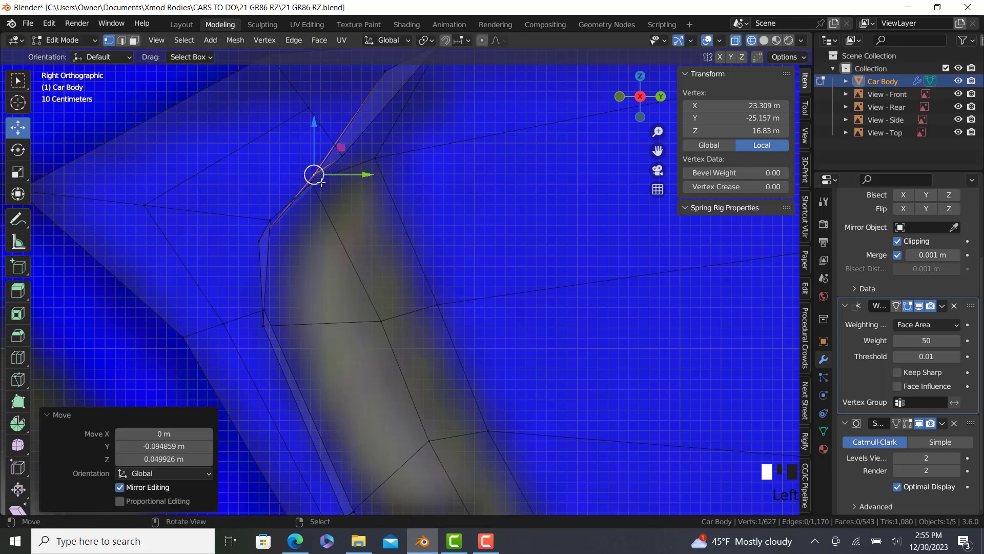
# - Nudge the vertex at the vent recess's upper tip rearward along Y
pyautogui.scroll(-2, 333, 175)
pyautogui.hotkey('alt', 'z')
pyautogui.hotkey('alt', 'z')
pyautogui.moveTo(427, 108); pyautogui.dragTo(446, 109)
pyautogui.press('z')
# - Examine the smoothed side vent in Object Mode from several angles and against the side blueprint
pyautogui.press('Tab')
pyautogui.scroll(-5, 447, 223)
pyautogui.moveTo(388, 234)
pyautogui.mouseDown(button='middle')
pyautogui.moveTo(348, 235)
pyautogui.moveTo(351, 220)
pyautogui.moveTo(372, 214)
pyautogui.moveTo(497, 260)
pyautogui.mouseUp(button='middle')
pyautogui.press('Tab')
pyautogui.press('Tab')
pyautogui.scroll(-4, 508, 265)
pyautogui.press('KP_3')
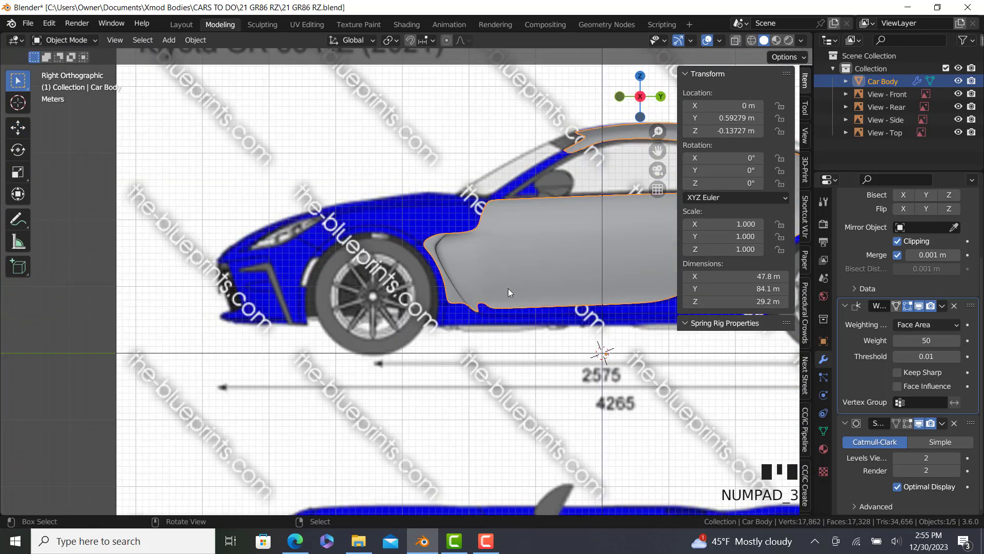
# - Select the door panel's bottom edge run back to the rear wheel arch and extrude it about -0.371 m along Z
pyautogui.scroll(4, 510, 292)
pyautogui.press('Tab')
pyautogui.scroll(2, 342, 280)
pyautogui.press('z')
pyautogui.click(343, 281)
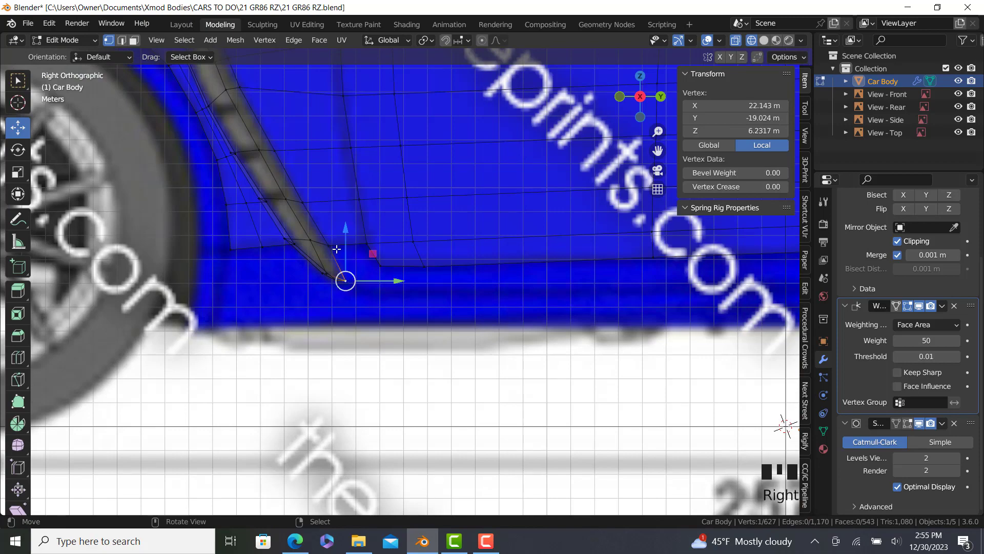
pyautogui.keyDown('ctrl'); pyautogui.click(398, 235); pyautogui.keyUp('ctrl')
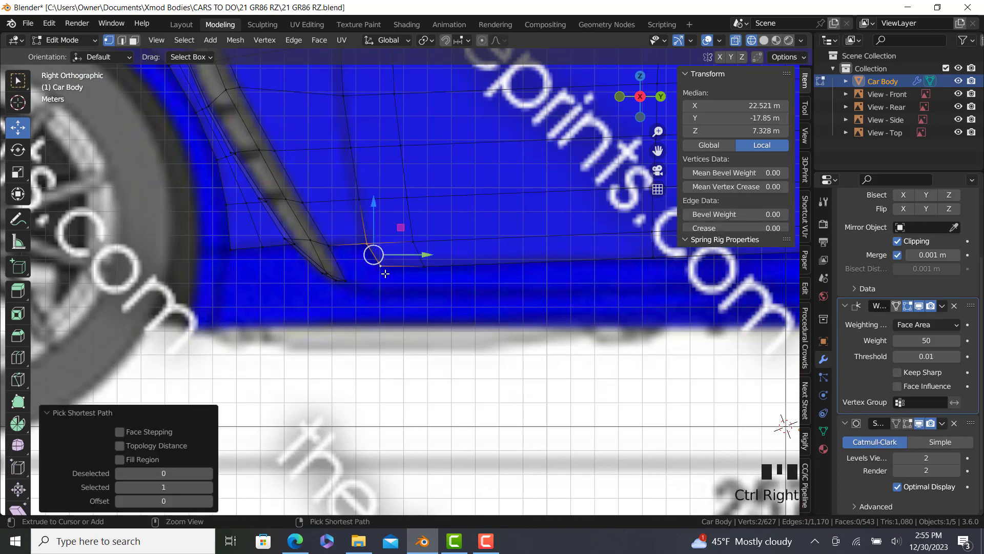
pyautogui.scroll(-6, 513, 266)
pyautogui.scroll(3, 519, 269)
pyautogui.keyDown('ctrl'); pyautogui.rightClick(633, 229); pyautogui.keyUp('ctrl')
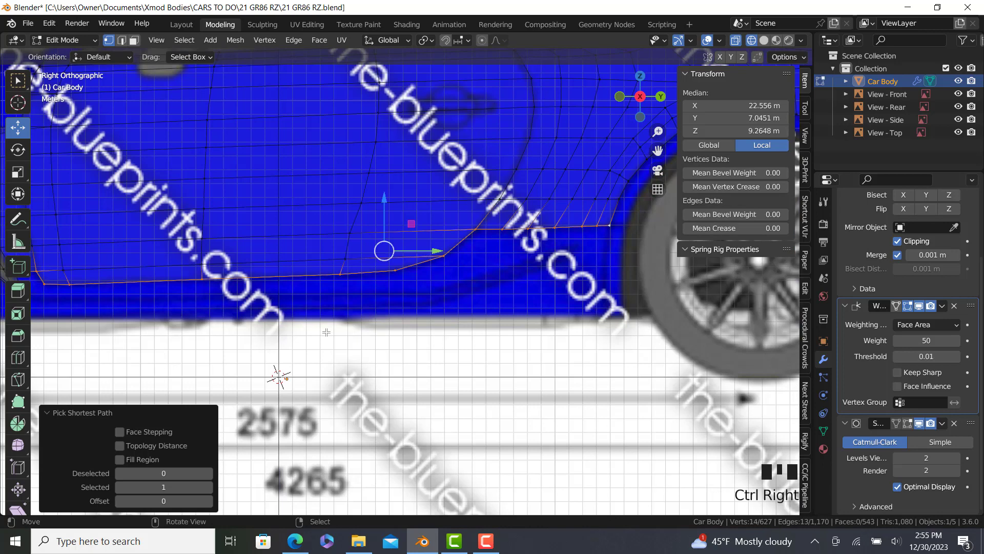
pyautogui.keyDown('shift'); pyautogui.moveTo(343, 326); pyautogui.dragTo(531, 286, button='middle'); pyautogui.keyUp('shift')
pyautogui.press('e')
pyautogui.press('z')
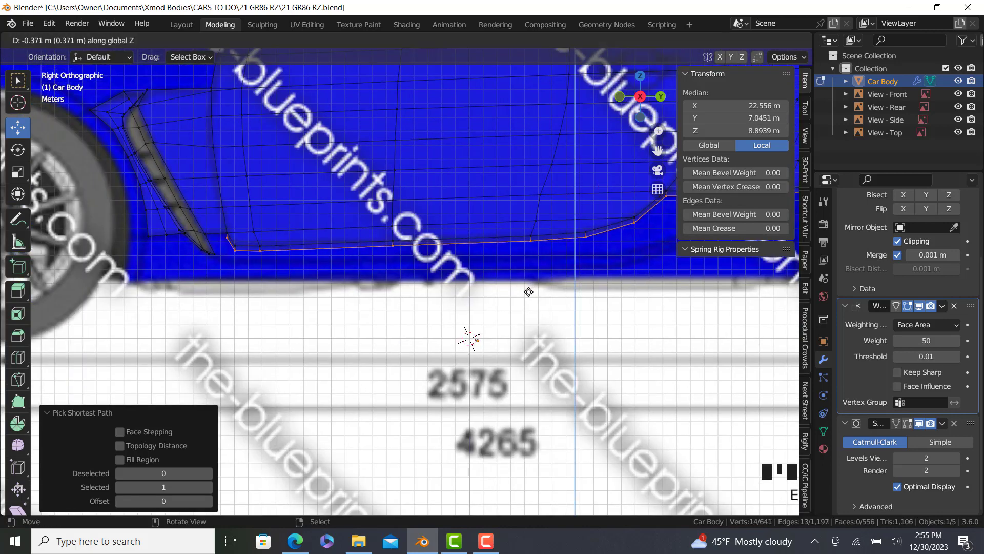
pyautogui.click(528, 292)
# - Adjust the height of the newly extruded lower edge along Z against the side blueprint
pyautogui.keyDown('shift'); pyautogui.moveTo(529, 292); pyautogui.dragTo(237, 402, button='middle'); pyautogui.keyUp('shift')
pyautogui.scroll(4, 513, 288)
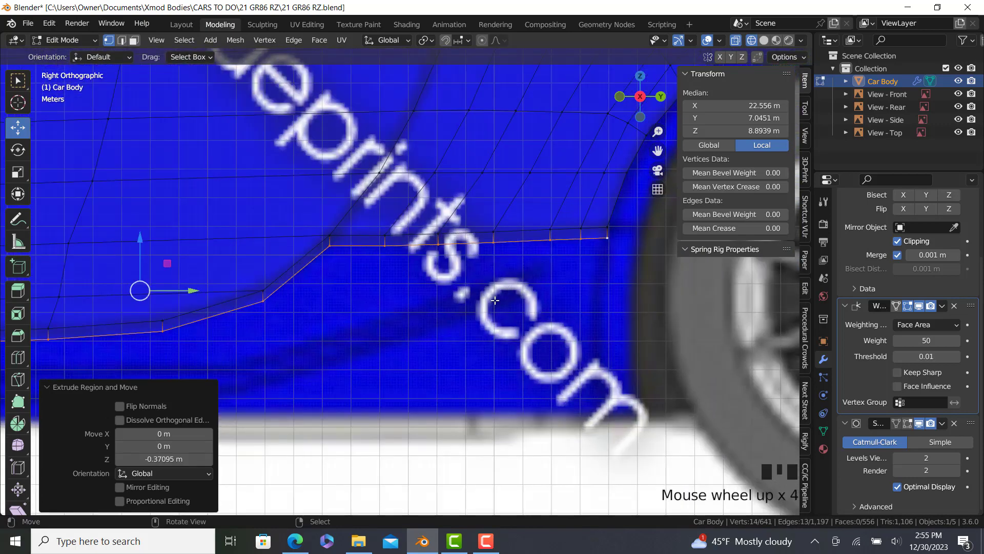
pyautogui.press('g')
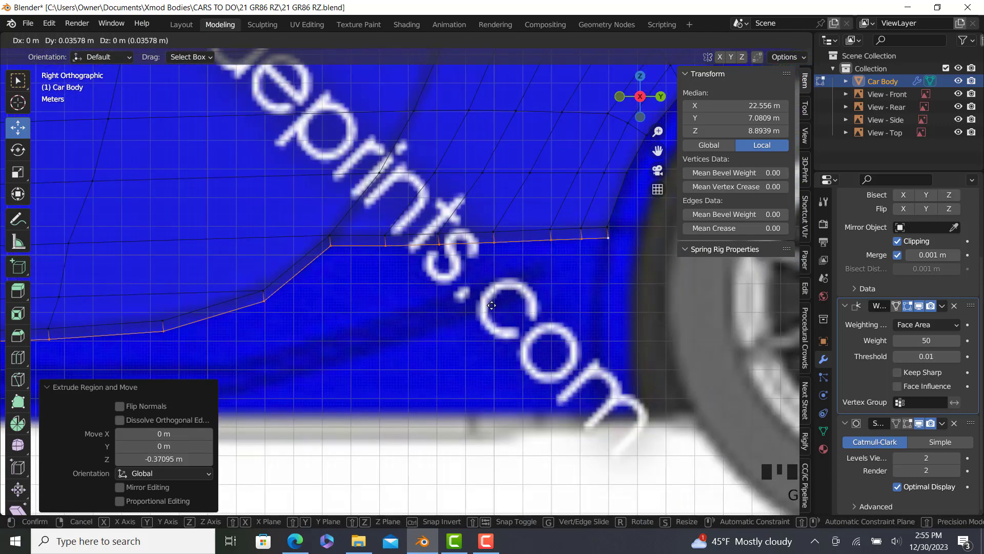
pyautogui.press('z')
pyautogui.click(493, 307)
# - Select the extruded strip's two front corner vertices beside the vent tip and move them about -0.209 m along Y
pyautogui.keyDown('shift'); pyautogui.moveTo(487, 303); pyautogui.dragTo(232, 325, button='middle'); pyautogui.keyUp('shift')
pyautogui.scroll(4, 232, 325)
pyautogui.keyDown('ctrl'); pyautogui.rightClick(338, 314); pyautogui.keyUp('ctrl')
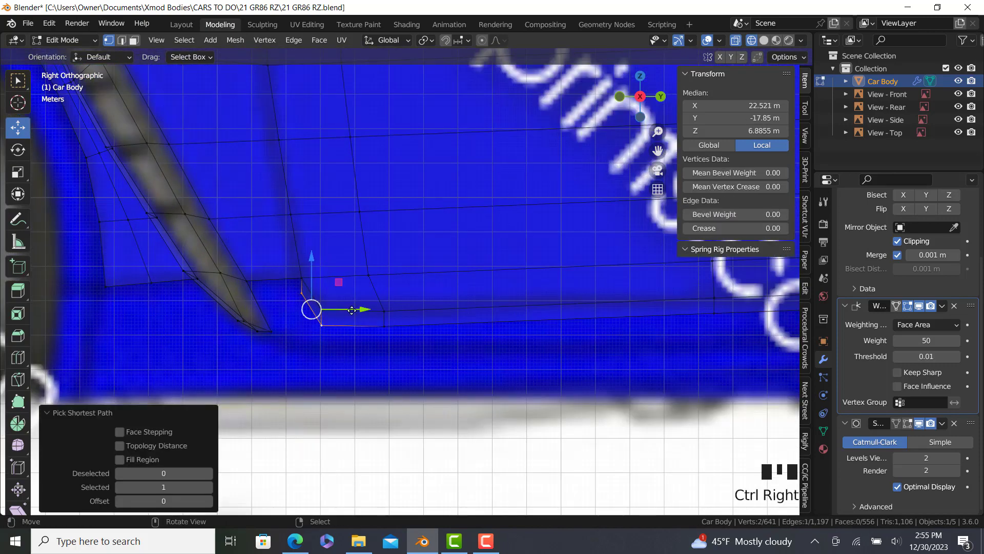
pyautogui.moveTo(352, 310); pyautogui.dragTo(345, 310)
pyautogui.scroll(2, 172, 284)
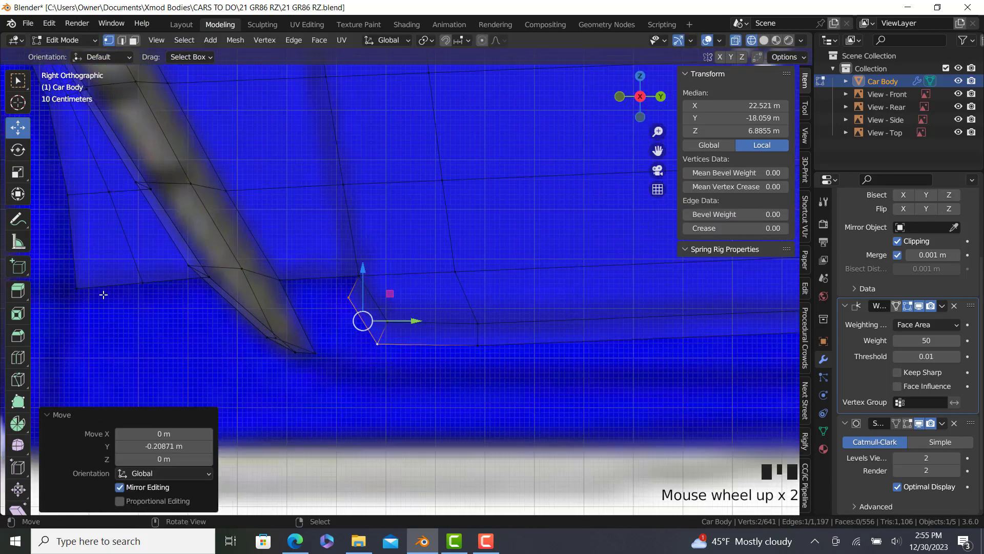
# - Extrude the bottom edge of the small panel ahead of the vent about -0.435 m along Z
pyautogui.rightClick(85, 295)
pyautogui.keyDown('ctrl'); pyautogui.rightClick(148, 295); pyautogui.keyUp('ctrl')
pyautogui.press('e')
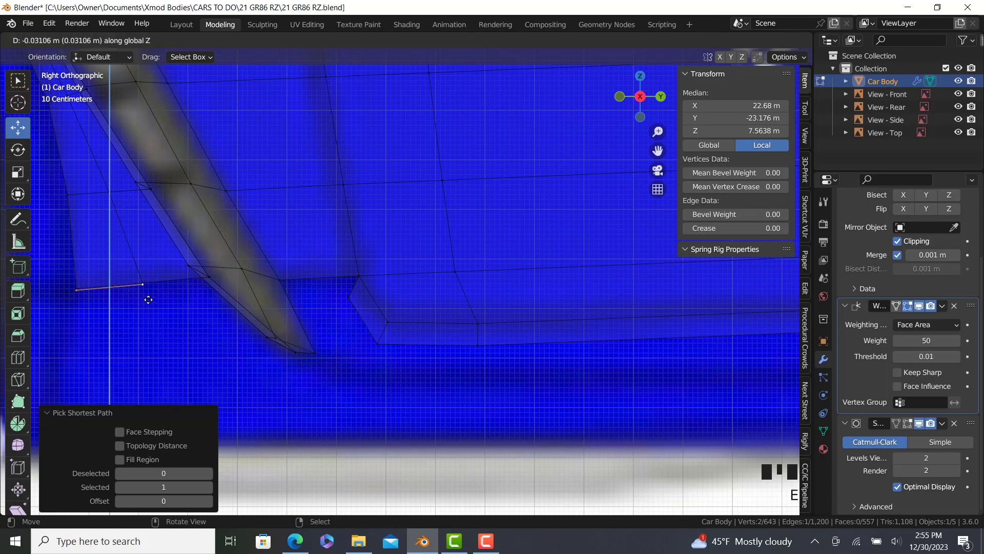
pyautogui.click(144, 317)
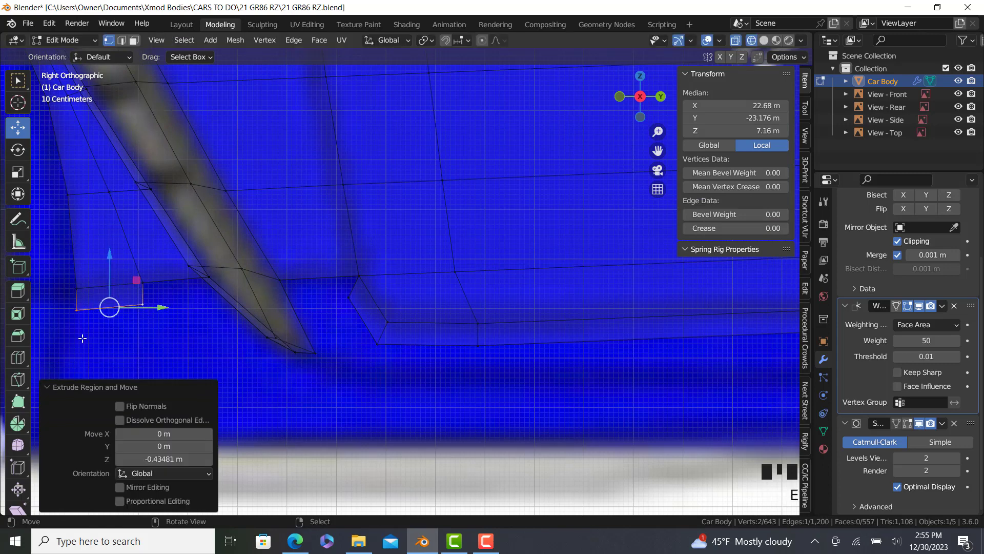
# - Add a single loop cut across the vent recess just above its lower tip, with a slide factor of about 0.494
pyautogui.click(17, 357)
pyautogui.moveTo(255, 298); pyautogui.dragTo(238, 284)
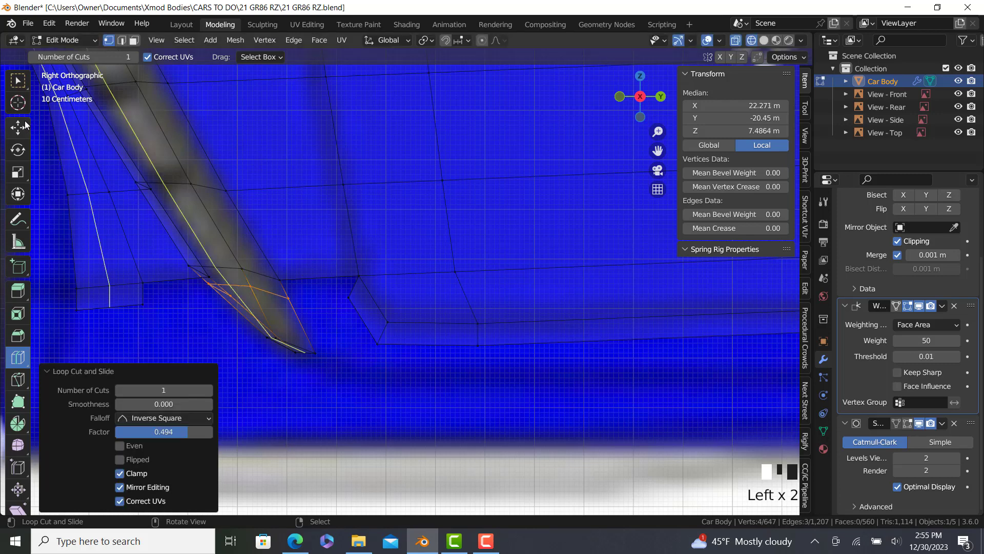
pyautogui.click(17, 128)
# - Fill the gaps in the lower strip between the vent and the panels behind and ahead of it with faces
pyautogui.rightClick(296, 306)
pyautogui.keyDown('ctrl'); pyautogui.rightClick(349, 301); pyautogui.keyUp('ctrl')
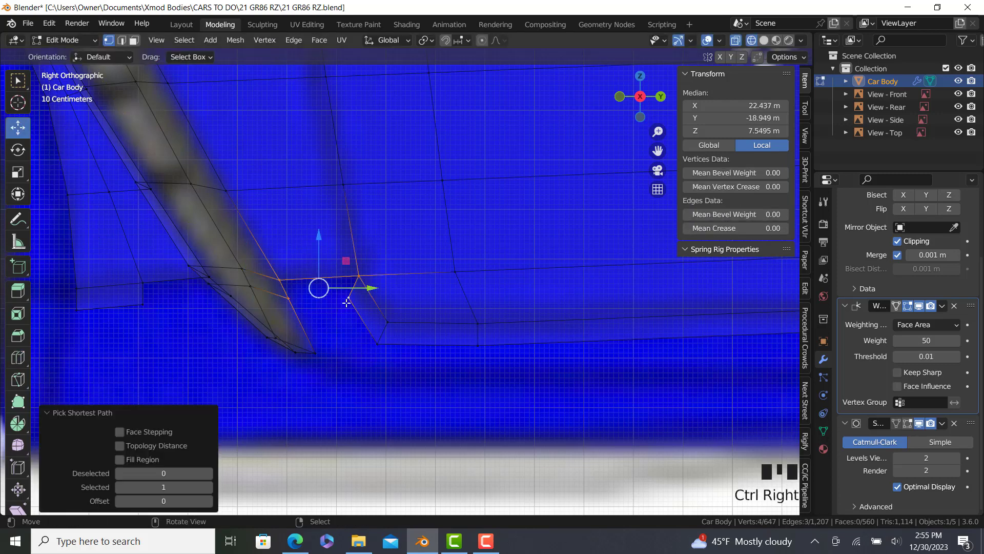
pyautogui.press('f')
pyautogui.rightClick(234, 305)
pyautogui.keyDown('ctrl'); pyautogui.rightClick(143, 304); pyautogui.keyUp('ctrl')
pyautogui.press('j')
# - Examine the filled strip around the vent in solid shading, smoothed in Object Mode and against the side blueprint
pyautogui.rightClick(142, 304)
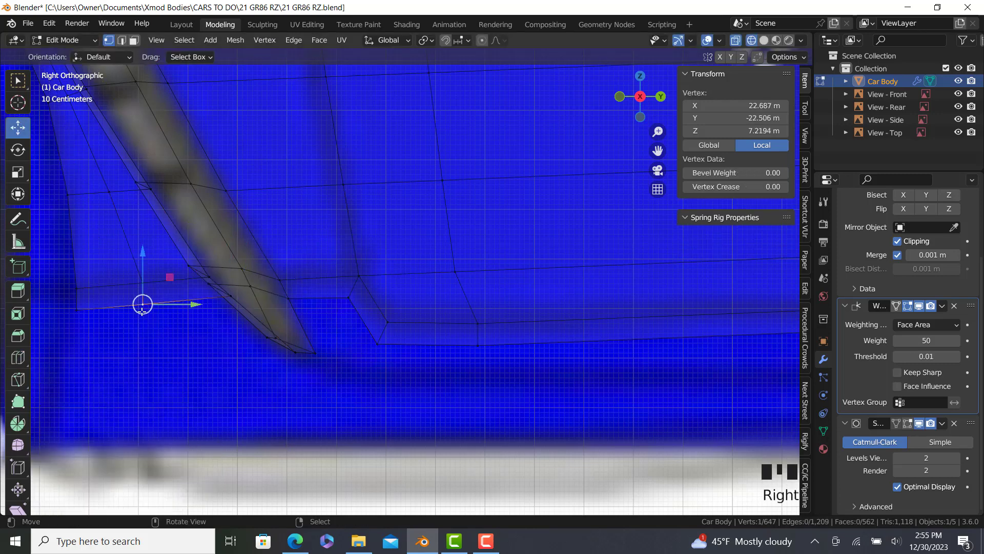
pyautogui.press('z')
pyautogui.press('Tab')
pyautogui.scroll(-5, 299, 318)
pyautogui.press('Tab')
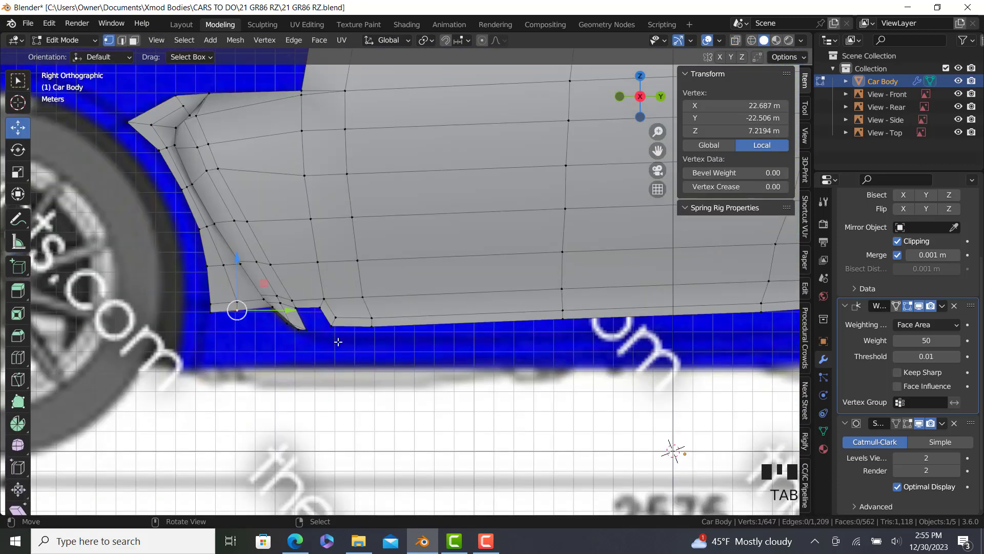
pyautogui.scroll(3, 338, 339)
pyautogui.keyDown('shift'); pyautogui.moveTo(336, 339); pyautogui.dragTo(338, 315, button='middle'); pyautogui.keyUp('shift')
pyautogui.scroll(-3, 370, 316)
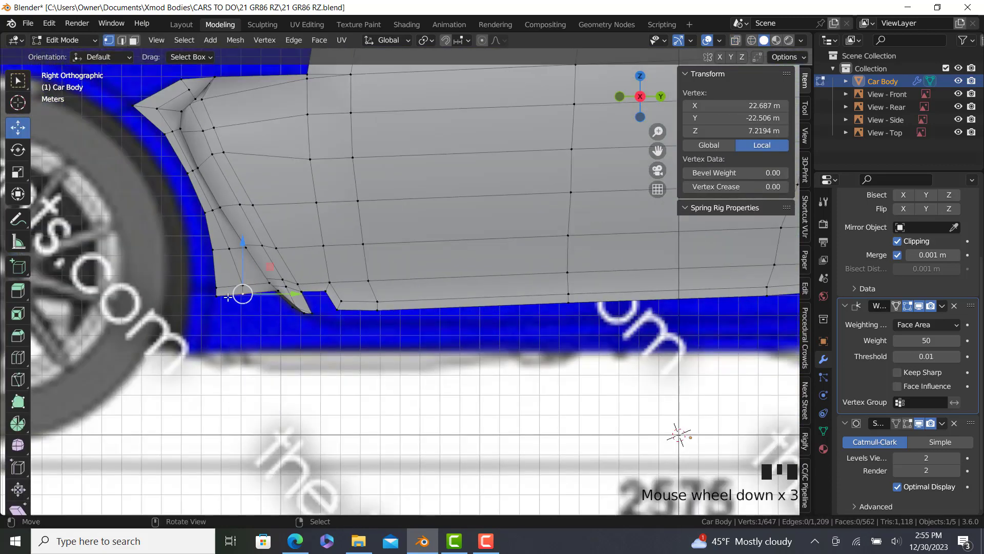
pyautogui.scroll(4, 228, 297)
# - Add two loop cuts along the narrow lower strip running from the front wheel arch through the vent to the rear
pyautogui.click(18, 361)
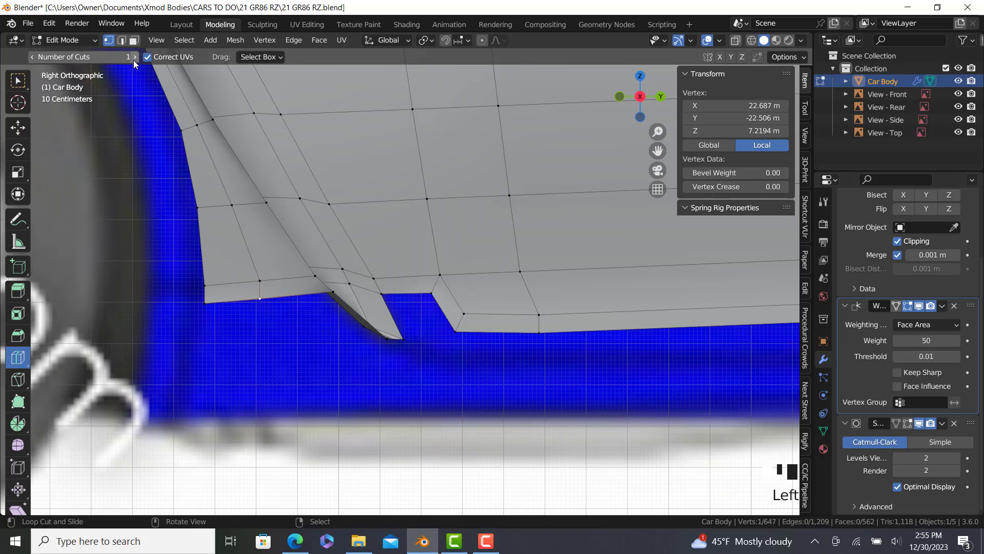
pyautogui.click(134, 60)
pyautogui.click(259, 293)
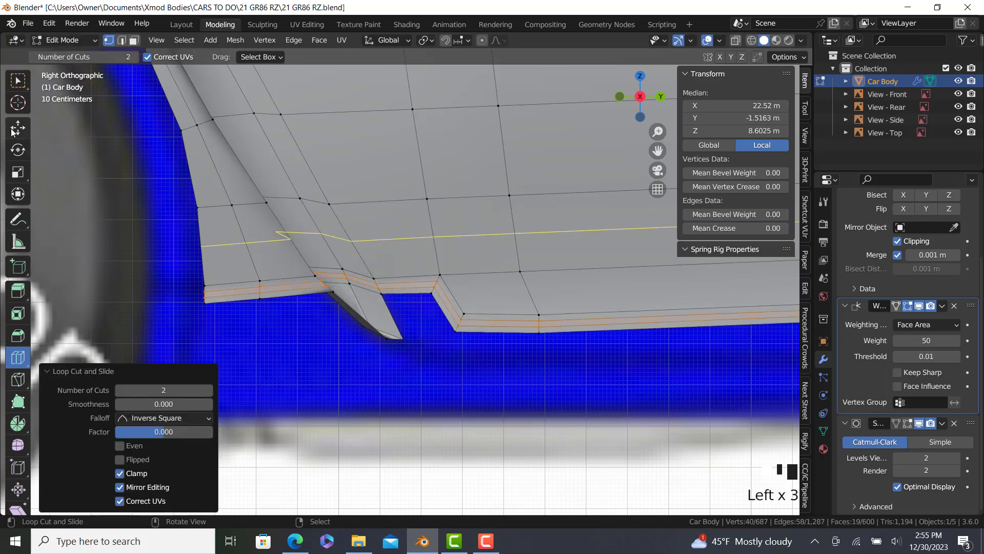
pyautogui.click(25, 132)
pyautogui.scroll(5, 539, 330)
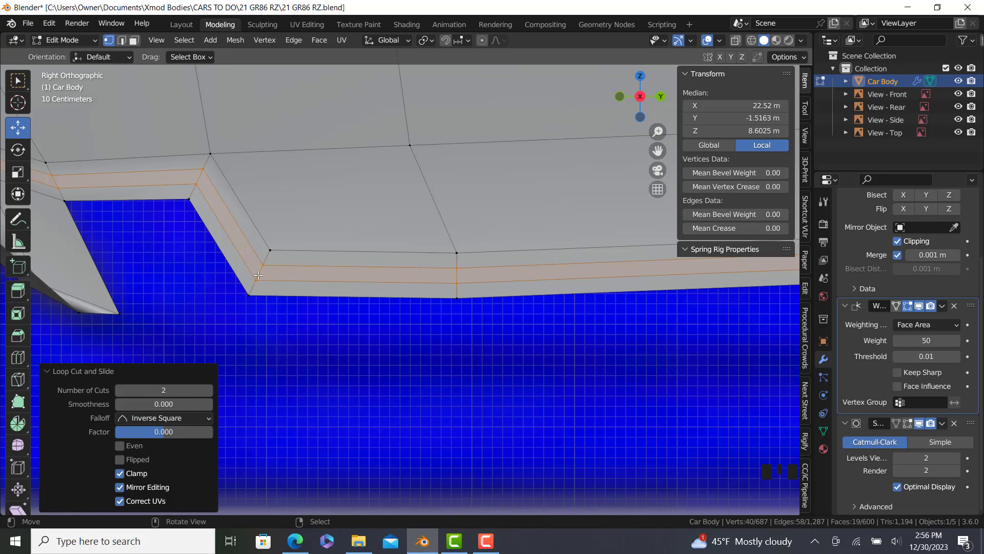
pyautogui.scroll(-5, 258, 275)
# - Exclude the vent recess vertices from the two selected loops and move the rest inward about -0.125 m along X
pyautogui.moveTo(260, 276); pyautogui.dragTo(352, 280, button='middle')
pyautogui.moveTo(214, 256); pyautogui.dragTo(146, 263, button='middle')
pyautogui.keyDown('shift'); pyautogui.moveTo(154, 257); pyautogui.dragTo(289, 287, button='middle'); pyautogui.keyUp('shift')
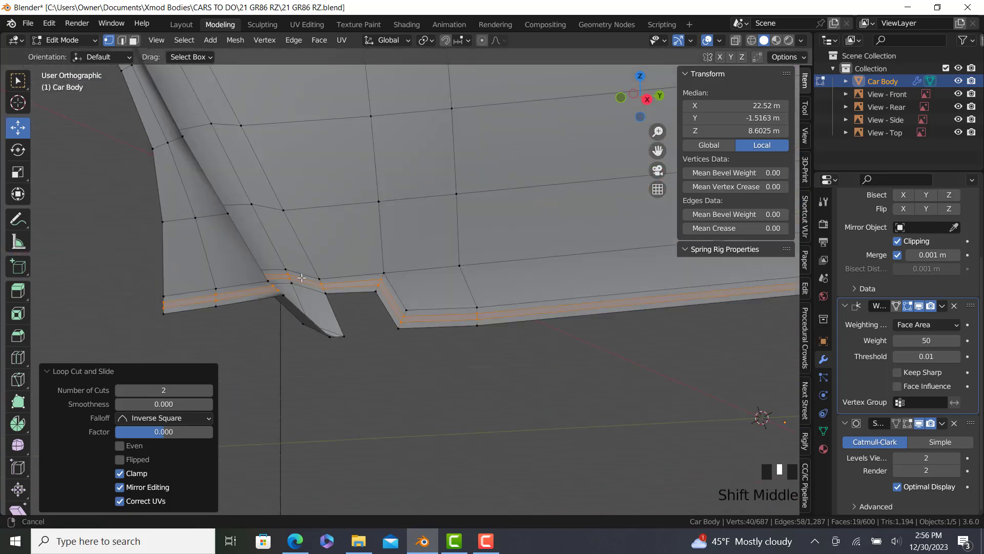
pyautogui.moveTo(353, 274)
pyautogui.mouseDown(button='middle')
pyautogui.moveTo(323, 270)
pyautogui.moveTo(397, 266)
pyautogui.mouseUp(button='middle')
pyautogui.scroll(5, 366, 265)
pyautogui.press('z')
pyautogui.click(360, 262)
pyautogui.press('b')
pyautogui.moveTo(411, 270); pyautogui.dragTo(309, 225)
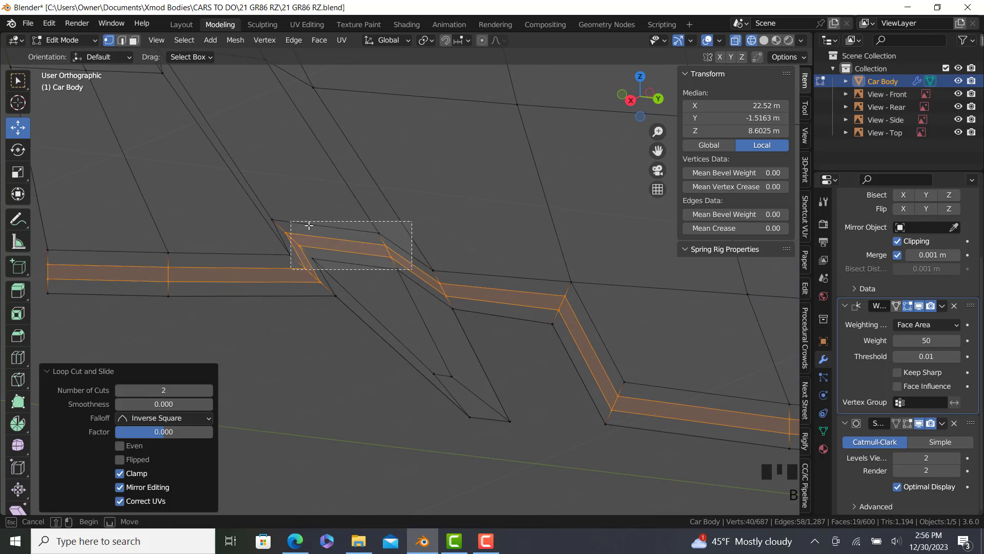
pyautogui.moveTo(326, 226); pyautogui.dragTo(281, 219, button='middle')
pyautogui.press('b')
pyautogui.scroll(-3, 282, 219)
pyautogui.press('KP_1')
pyautogui.scroll(2, 434, 222)
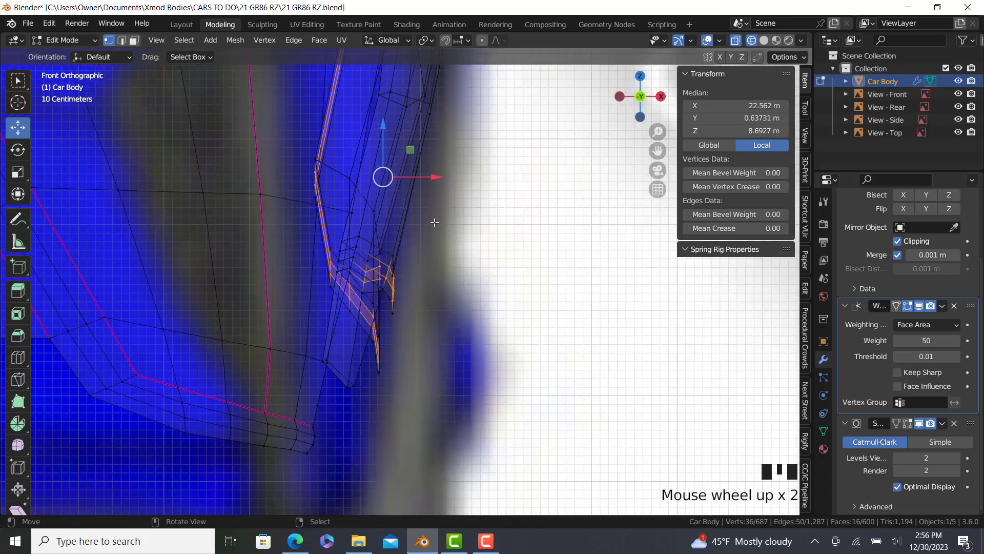
pyautogui.scroll(1, 435, 222)
pyautogui.moveTo(444, 156); pyautogui.dragTo(431, 166)
# - Edge-slide the end of the groove just ahead of the vent forward by a factor of about 0.15 and check the smoothed result
pyautogui.hotkey('shift', 'z')
pyautogui.scroll(-1, 472, 261)
pyautogui.moveTo(402, 289); pyautogui.dragTo(286, 323, button='middle')
pyautogui.scroll(2, 202, 249)
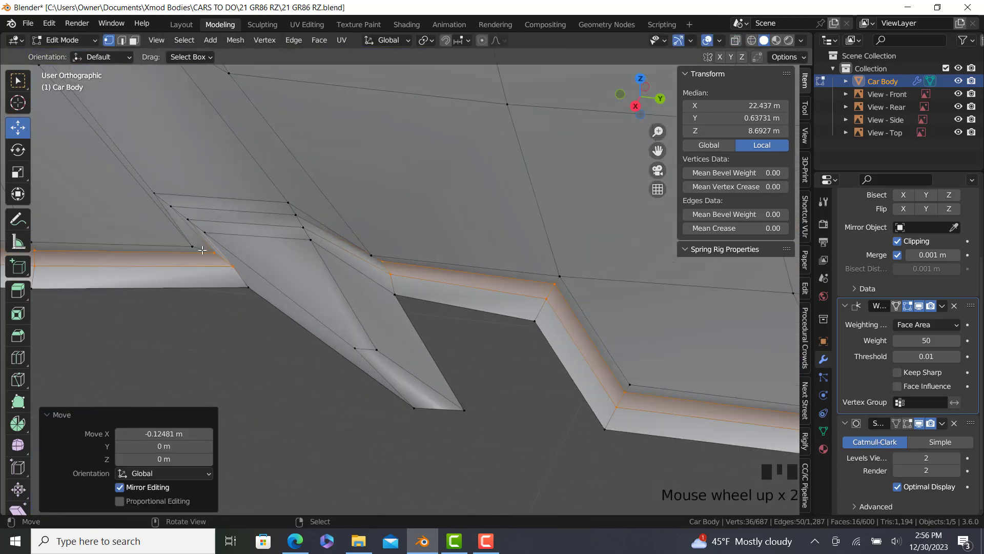
pyautogui.keyDown('ctrl'); pyautogui.rightClick(221, 259); pyautogui.keyUp('ctrl')
pyautogui.press('g')
pyautogui.press('g')
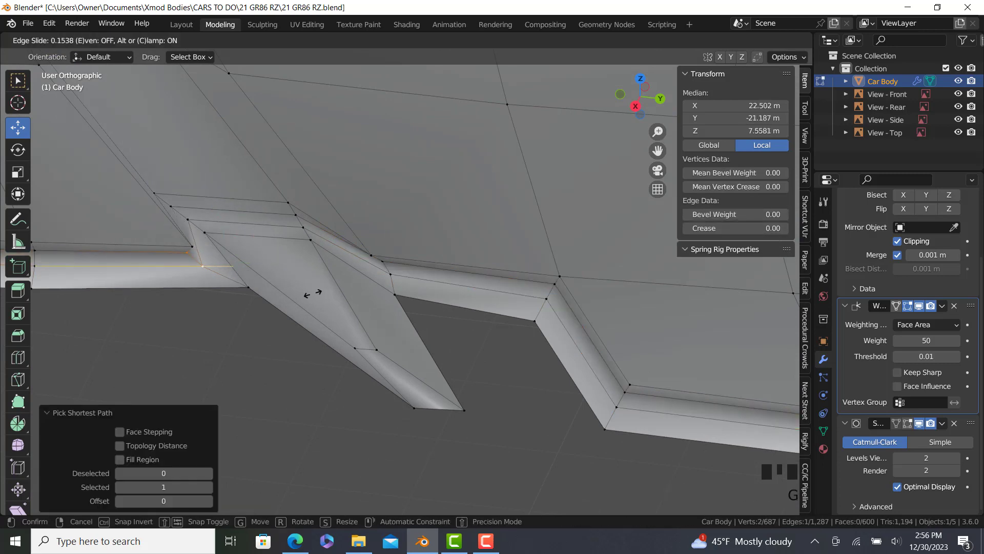
pyautogui.click(312, 294)
pyautogui.press('Tab')
pyautogui.scroll(-11, 313, 287)
pyautogui.press('KP_3')
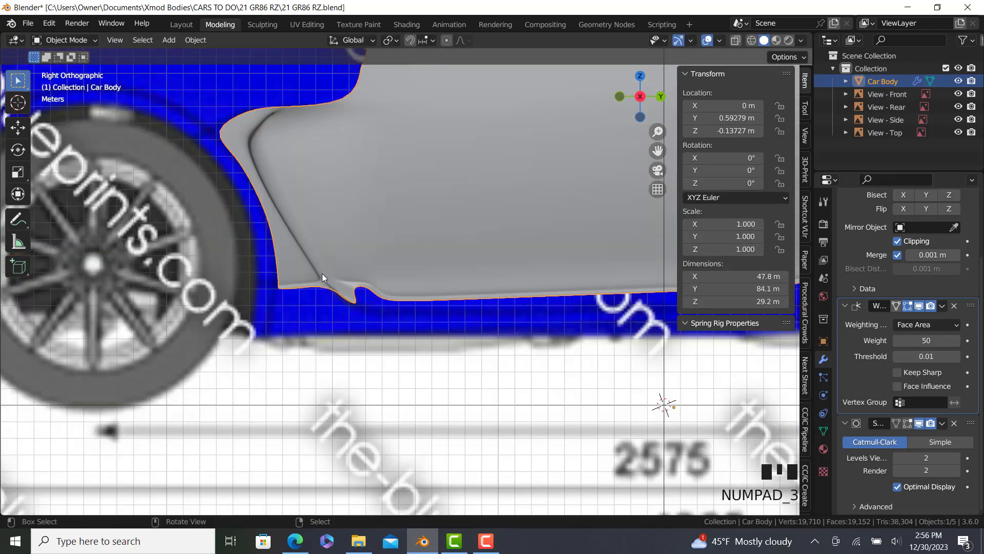
# - Fill the notch between the vent's lower tip and the front corner of the door's lower strip with a face
pyautogui.press('Tab')
pyautogui.scroll(7, 359, 297)
pyautogui.rightClick(359, 259)
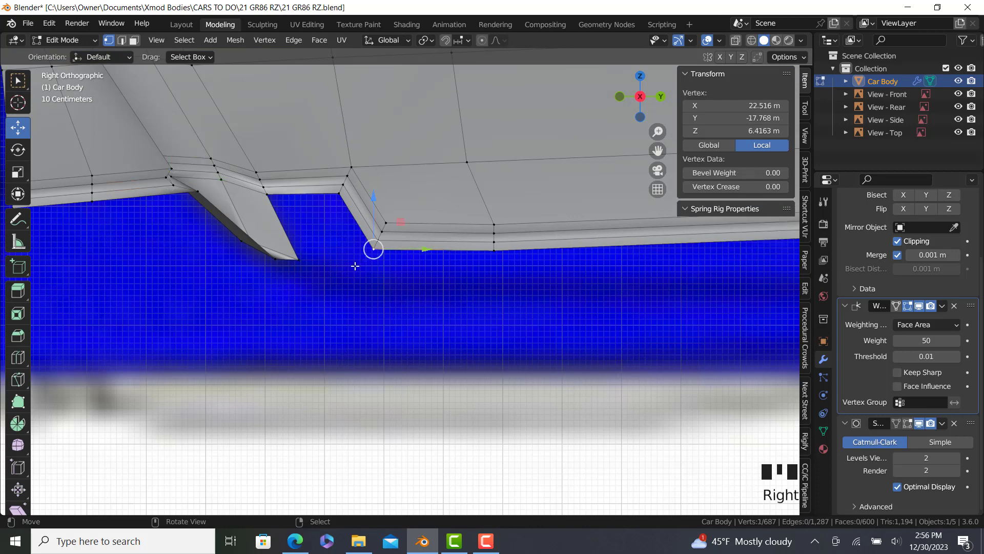
pyautogui.scroll(-2, 327, 266)
pyautogui.keyDown('ctrl'); pyautogui.rightClick(327, 266); pyautogui.keyUp('ctrl')
pyautogui.rightClick(327, 266)
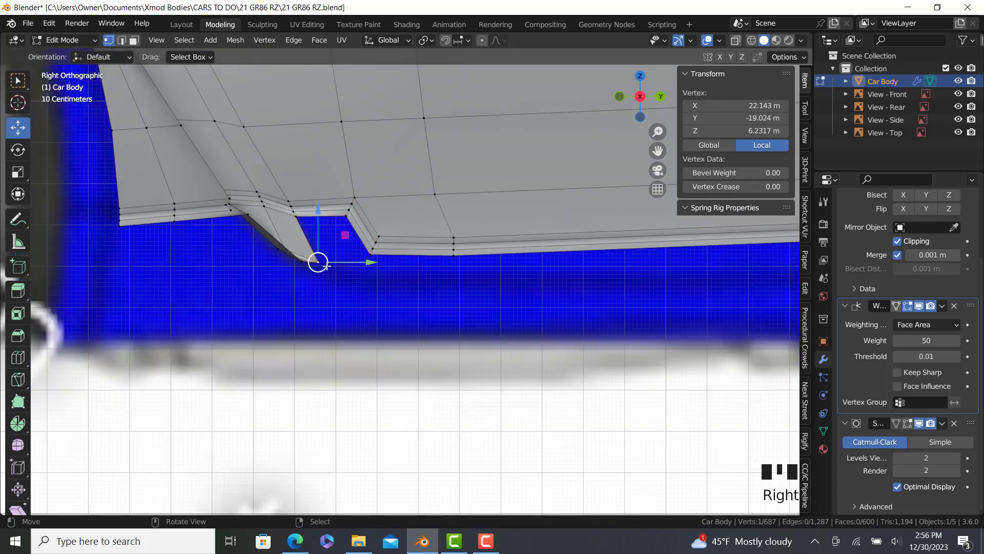
pyautogui.keyDown('ctrl'); pyautogui.rightClick(331, 266); pyautogui.keyUp('ctrl')
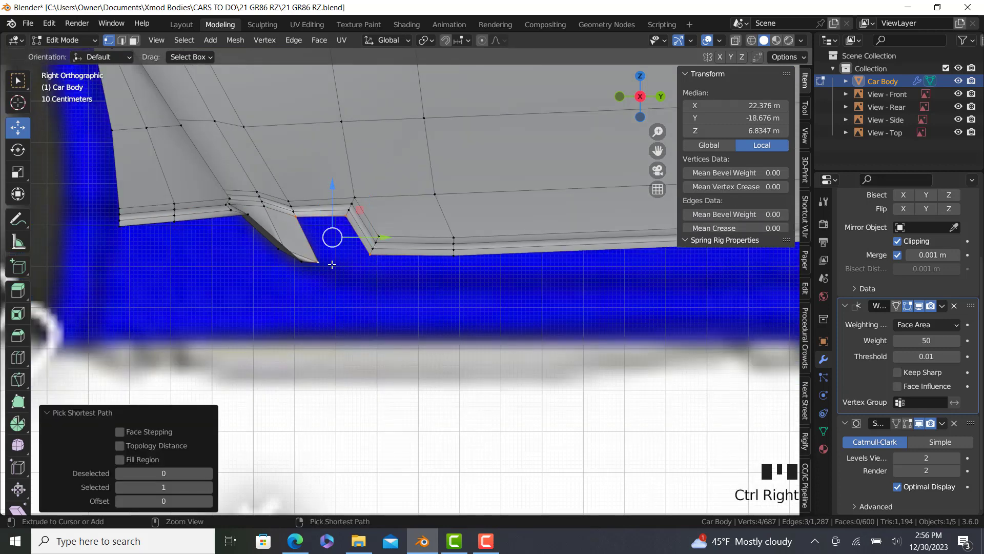
pyautogui.press('f')
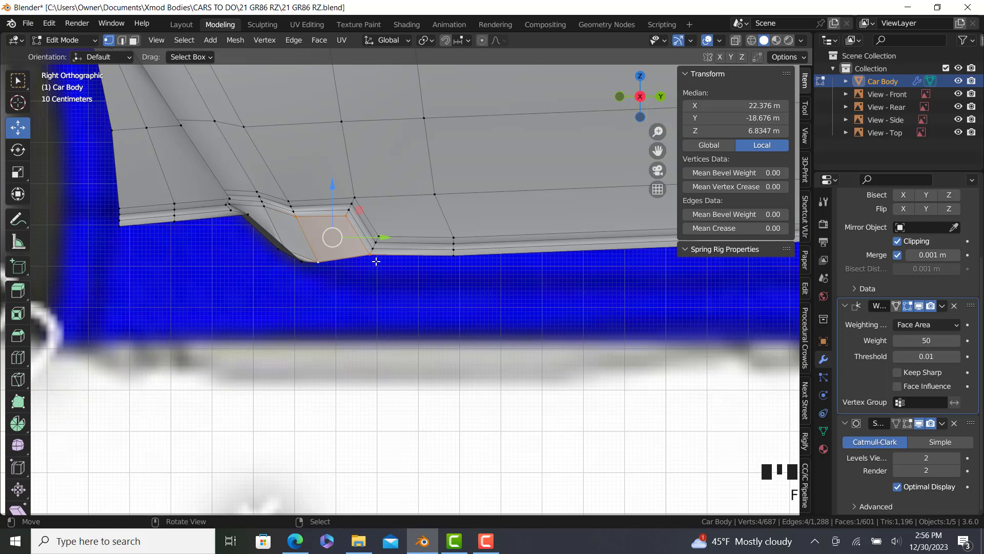
# - Select the strip's bottom edge run from behind the vent to the rear wheel arch and extrude it downward along Z
pyautogui.rightClick(459, 266)
pyautogui.scroll(-6, 458, 267)
pyautogui.keyDown('shift'); pyautogui.moveTo(587, 272); pyautogui.dragTo(295, 301, button='middle'); pyautogui.keyUp('shift')
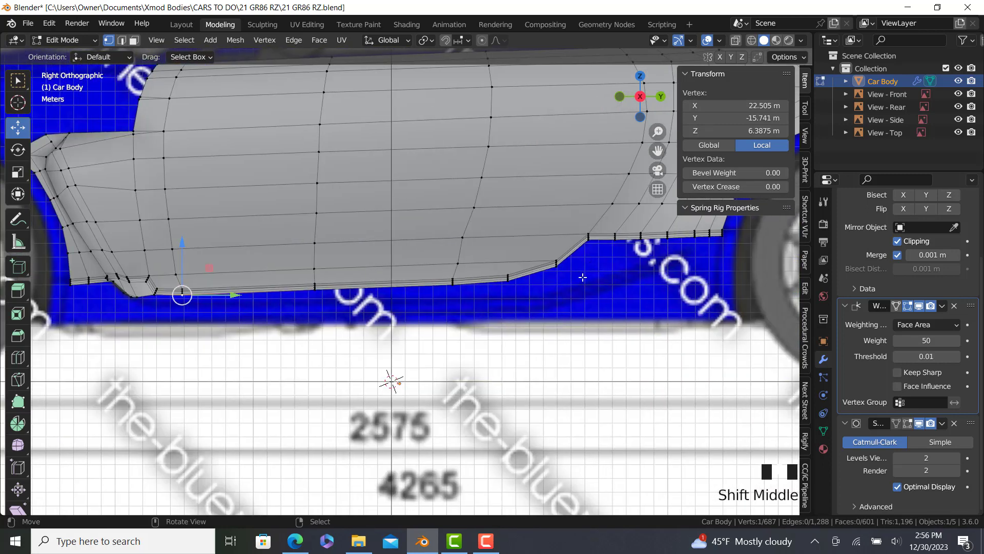
pyautogui.keyDown('ctrl'); pyautogui.rightClick(666, 241); pyautogui.keyUp('ctrl')
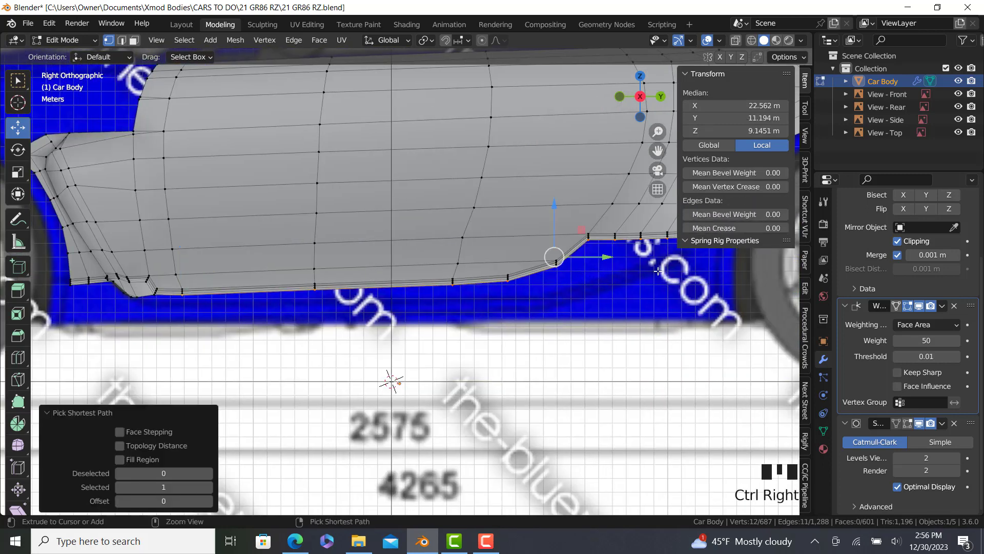
pyautogui.press('e')
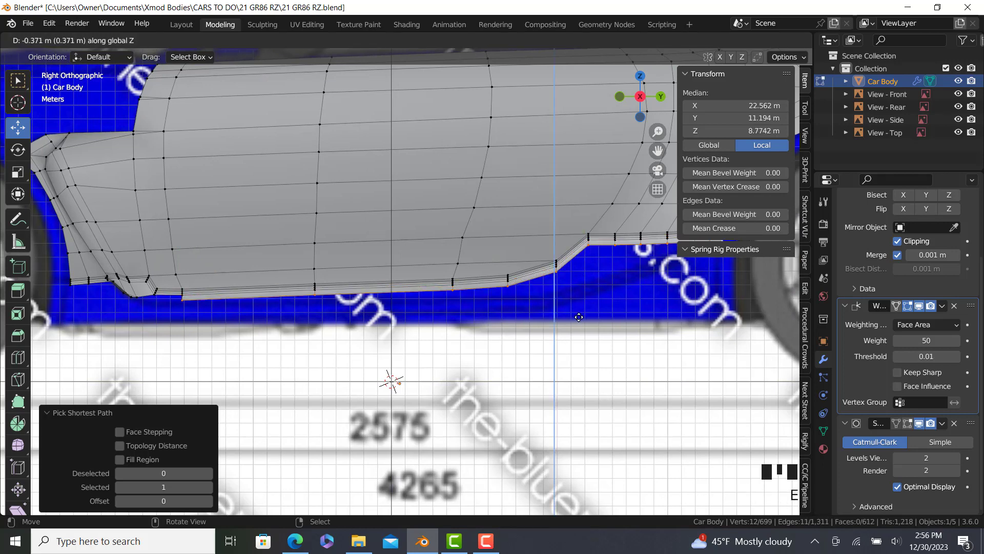
pyautogui.click(458, 330)
# - Scale the new bottom edge under the door along Z and raise it about 0.052 m
pyautogui.press('z')
pyautogui.click(512, 320)
pyautogui.rightClick(508, 298)
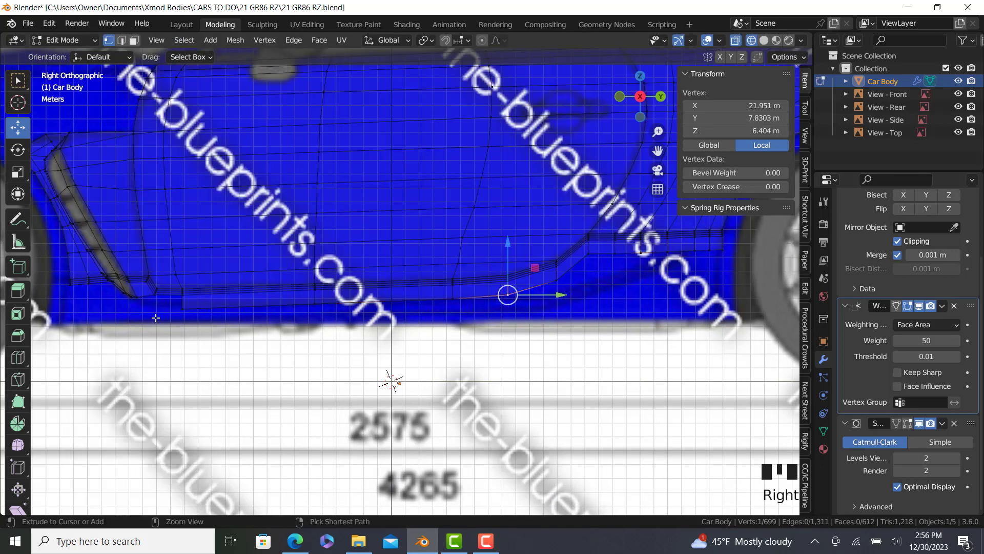
pyautogui.keyDown('ctrl'); pyautogui.rightClick(155, 318); pyautogui.keyUp('ctrl')
pyautogui.hotkey('ctrl', 'z')
pyautogui.keyDown('ctrl'); pyautogui.rightClick(190, 320); pyautogui.keyUp('ctrl')
pyautogui.keyDown('shift'); pyautogui.moveTo(409, 352); pyautogui.dragTo(435, 353, button='middle'); pyautogui.keyUp('shift')
pyautogui.scroll(2, 525, 395)
pyautogui.press('s')
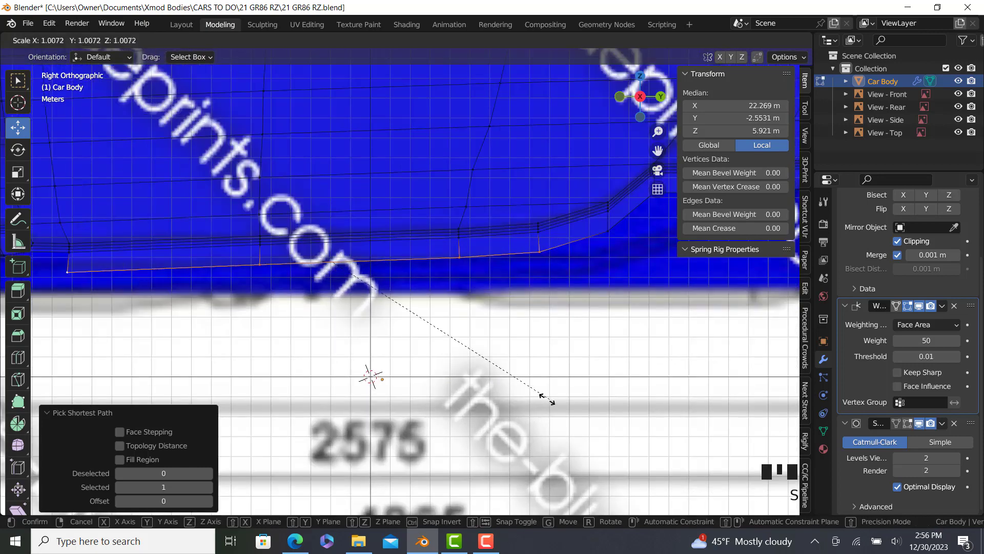
pyautogui.press('z')
pyautogui.click(374, 369)
pyautogui.keyDown('shift'); pyautogui.moveTo(374, 369); pyautogui.dragTo(401, 364, button='middle'); pyautogui.keyUp('shift')
pyautogui.moveTo(361, 209); pyautogui.dragTo(364, 203)
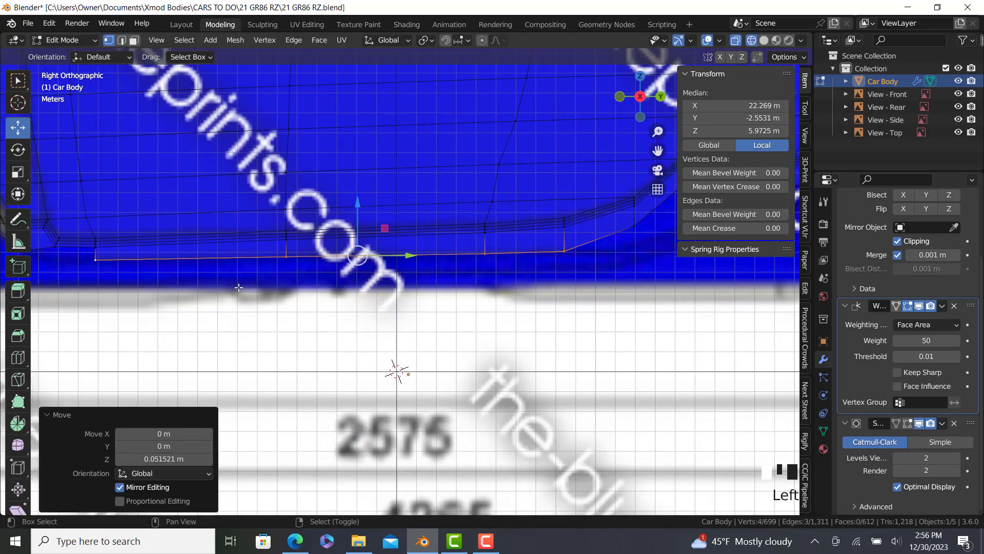
pyautogui.scroll(2, 215, 292)
pyautogui.click(200, 274)
pyautogui.scroll(1, 203, 272)
pyautogui.scroll(2, 203, 272)
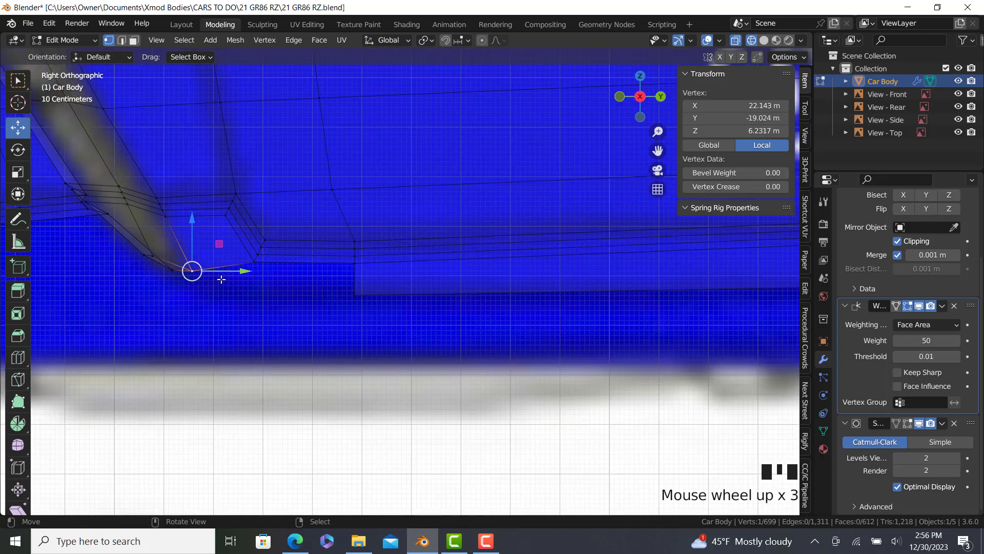
pyautogui.scroll(2, 199, 262)
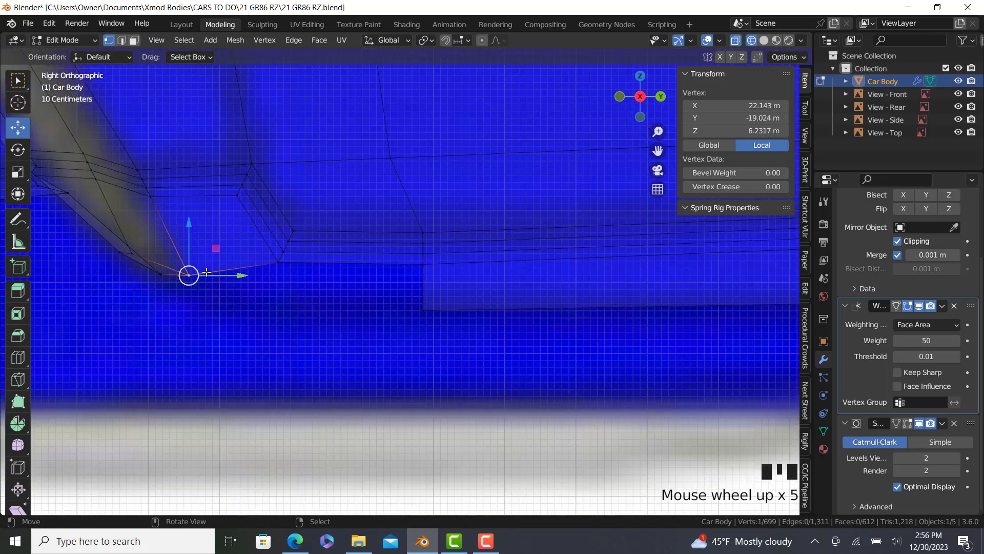
pyautogui.click(162, 283)
pyautogui.scroll(-9, 273, 294)
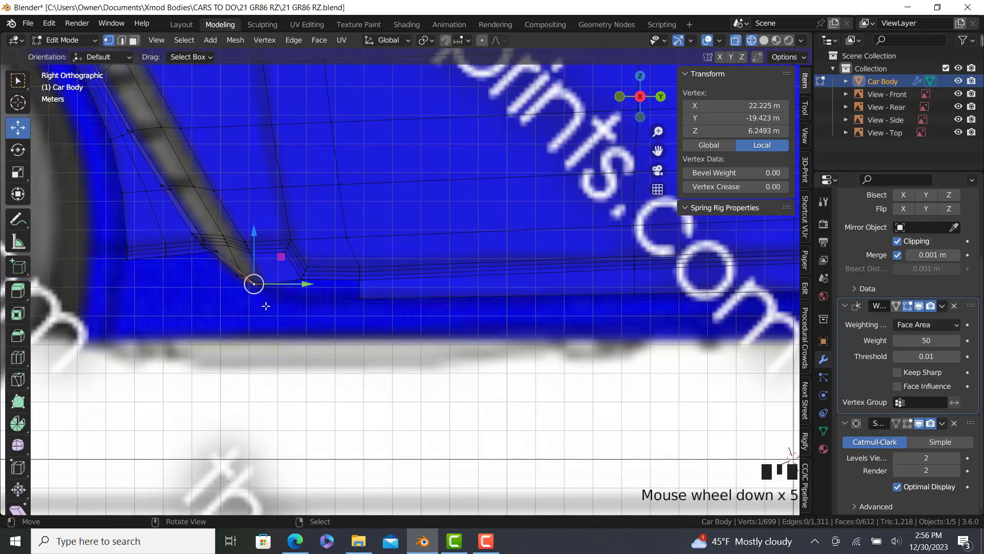
# - Slide a bottom-edge vertex of the strip near the rear wheel arch along its edge and shift it forward along Y
pyautogui.hotkey('shift', 'z')
pyautogui.moveTo(807, 251)
pyautogui.keyDown('shift'); pyautogui.mouseDown(button='middle')
pyautogui.moveTo(483, 264)
pyautogui.moveTo(521, 258)
pyautogui.mouseUp(button='middle'); pyautogui.keyUp('shift')
pyautogui.scroll(1, 483, 265)
pyautogui.scroll(2, 529, 267)
pyautogui.press('z')
pyautogui.click(488, 264)
pyautogui.rightClick(520, 258)
pyautogui.scroll(2, 525, 262)
pyautogui.press('g')
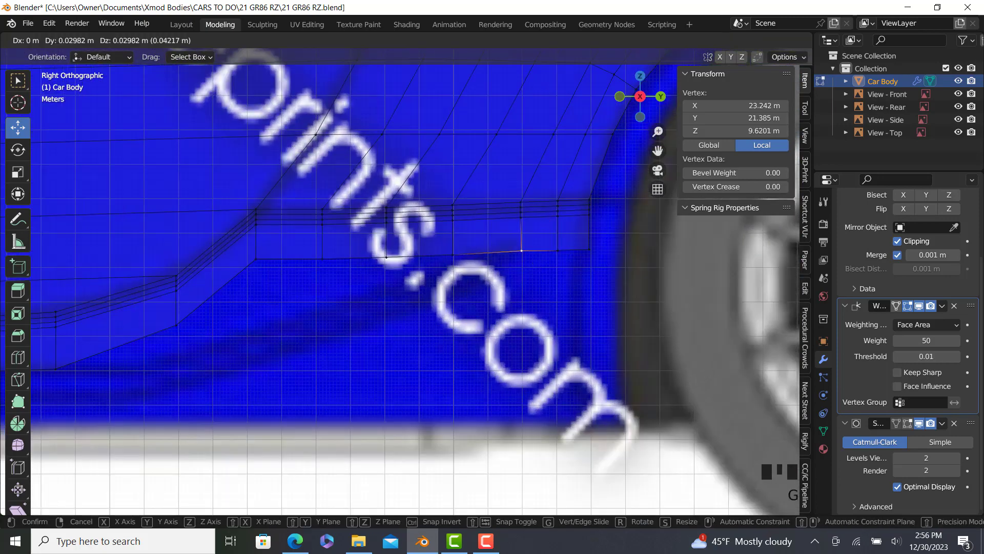
pyautogui.press('g')
pyautogui.click(537, 255)
pyautogui.moveTo(566, 244); pyautogui.dragTo(556, 244)
# - Select the strip's four bottom-edge vertices along the rise behind the door and lower them about 0.84 m along Z
pyautogui.scroll(-4, 512, 254)
pyautogui.keyDown('shift'); pyautogui.moveTo(261, 311); pyautogui.dragTo(312, 299, button='middle'); pyautogui.keyUp('shift')
pyautogui.rightClick(346, 291)
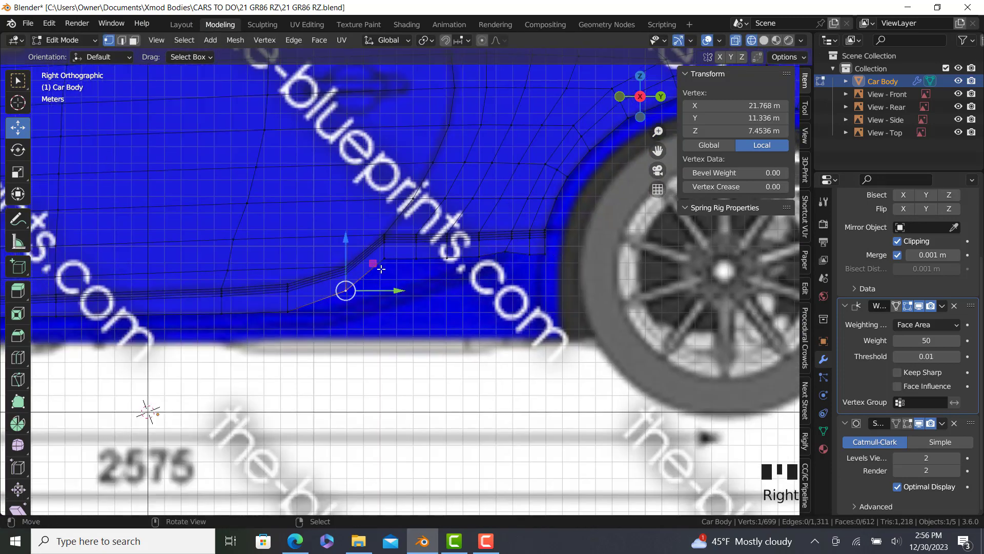
pyautogui.keyDown('ctrl'); pyautogui.rightClick(385, 259); pyautogui.keyUp('ctrl')
pyautogui.scroll(3, 418, 266)
pyautogui.keyDown('ctrl'); pyautogui.rightClick(425, 235); pyautogui.keyUp('ctrl')
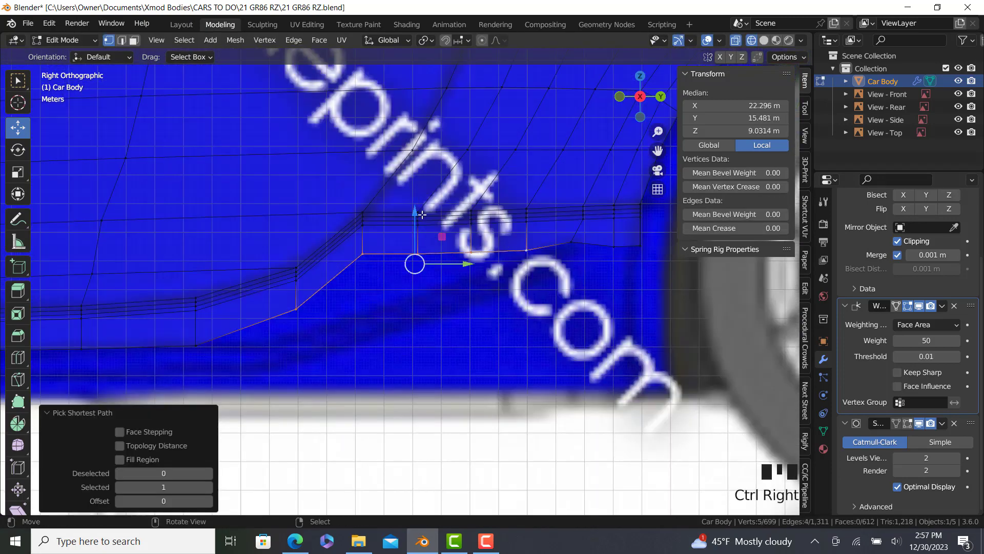
pyautogui.moveTo(418, 212); pyautogui.dragTo(308, 323)
pyautogui.rightClick(477, 250)
pyautogui.keyDown('ctrl'); pyautogui.rightClick(304, 312); pyautogui.keyUp('ctrl')
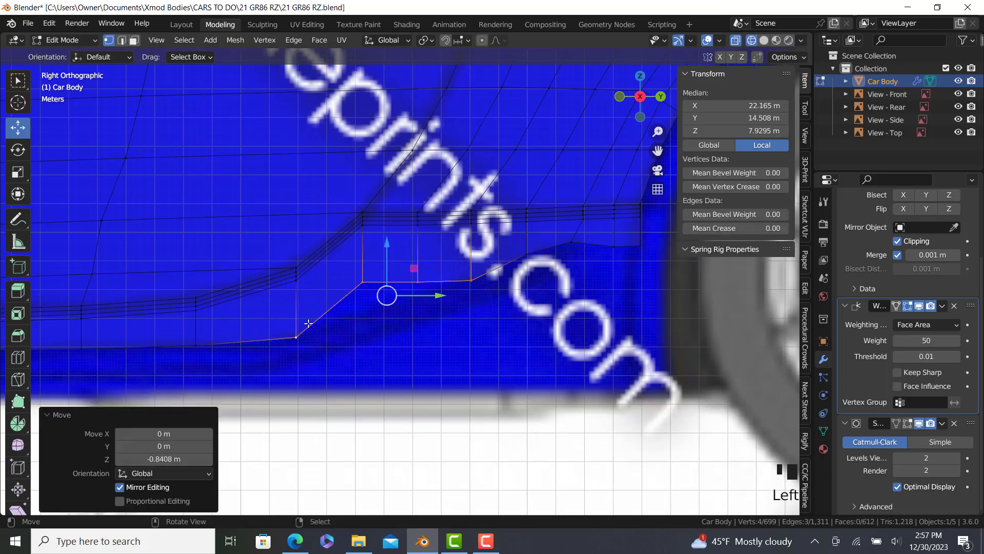
# - Slide the bottom-edge vertex at the foot of the rise forward along its edge and lower it about 0.18 m along Z
pyautogui.click(298, 334)
pyautogui.press('g')
pyautogui.press('g')
pyautogui.click(280, 312)
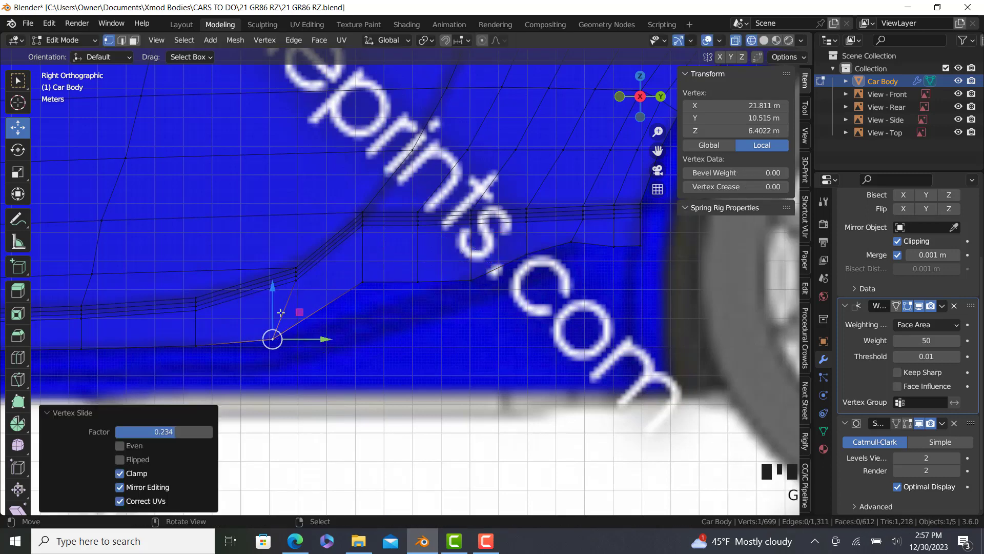
pyautogui.moveTo(271, 295); pyautogui.dragTo(271, 301)
# - Align the rise's bottom vertices with the blueprint's diagonal and move the rearmost bottom edge about 0.14 m forward and 0.27 m up
pyautogui.rightClick(363, 287)
pyautogui.moveTo(361, 245); pyautogui.dragTo(470, 236)
pyautogui.rightClick(470, 279)
pyautogui.rightClick(614, 246)
pyautogui.keyDown('ctrl'); pyautogui.rightClick(640, 245); pyautogui.keyUp('ctrl')
pyautogui.moveTo(628, 245); pyautogui.dragTo(623, 242)
pyautogui.keyDown('shift'); pyautogui.moveTo(623, 242); pyautogui.dragTo(549, 230, button='middle'); pyautogui.keyUp('shift')
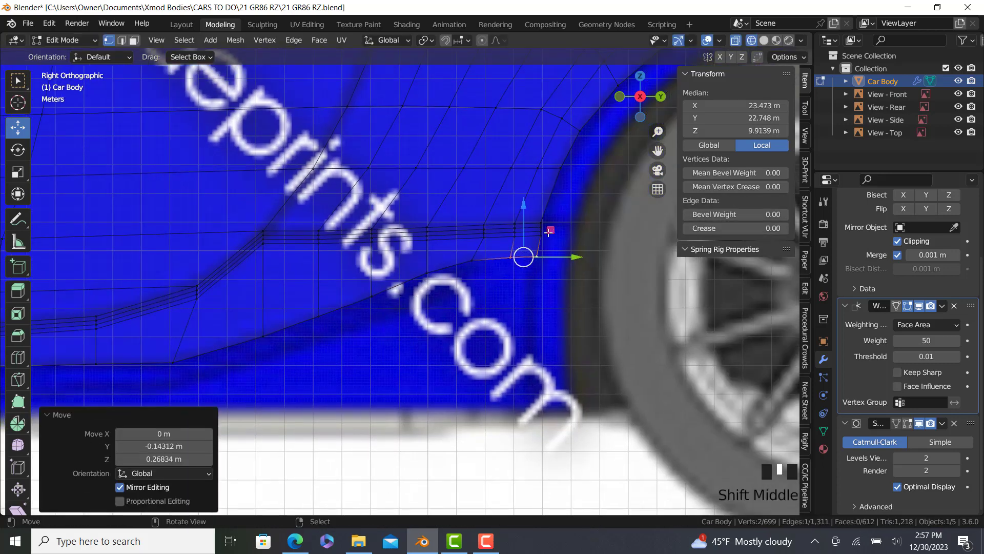
# - Rotate the short vertical edge run at the strip's rear end to follow the rear wheel arch
pyautogui.scroll(3, 520, 237)
pyautogui.rightClick(523, 238)
pyautogui.keyDown('ctrl'); pyautogui.rightClick(525, 217); pyautogui.keyUp('ctrl')
pyautogui.press('r')
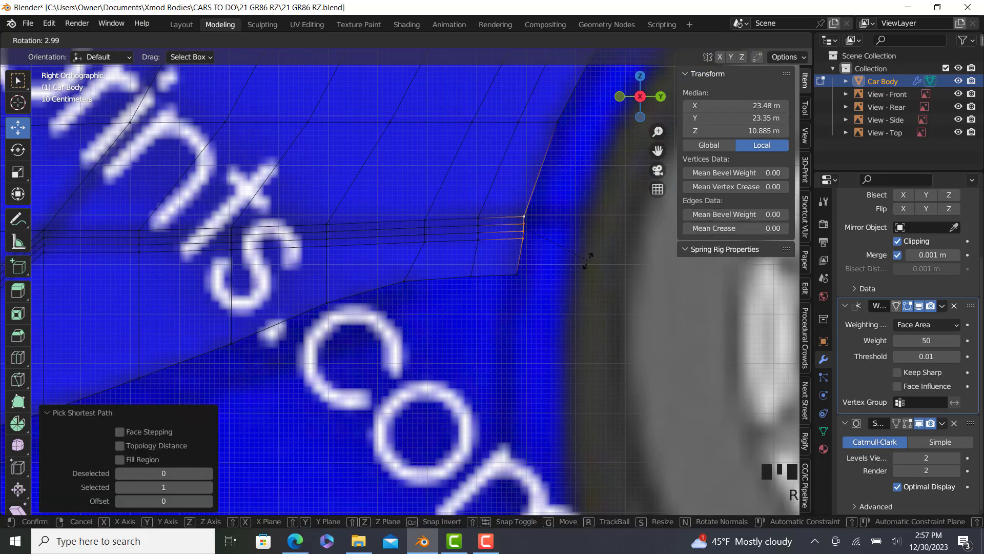
pyautogui.click(585, 266)
pyautogui.press('Tab')
pyautogui.scroll(-5, 512, 272)
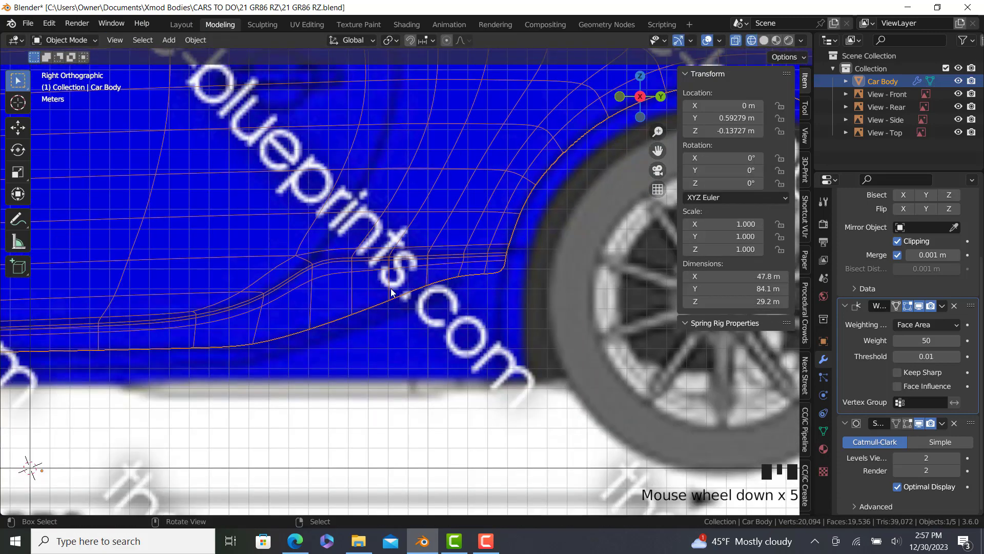
# - Inspect the strip's bottom edge in solid shading and compare it with the rear three-quarter reference photo in the browser
pyautogui.press('z')
pyautogui.click(427, 307)
pyautogui.keyDown('shift'); pyautogui.moveTo(293, 313); pyautogui.dragTo(354, 310, button='middle'); pyautogui.keyUp('shift')
pyautogui.scroll(3, 354, 309)
pyautogui.press('Tab')
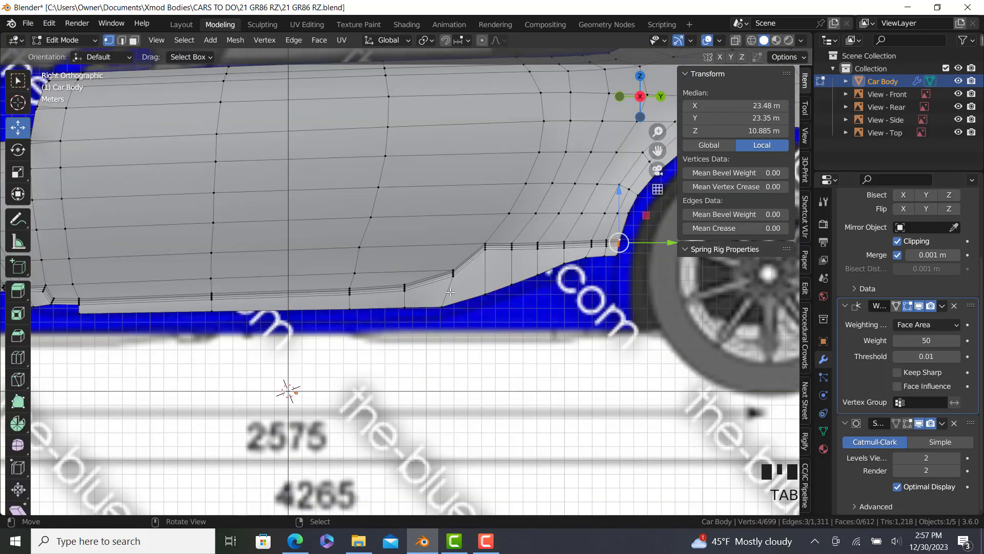
pyautogui.moveTo(492, 292); pyautogui.dragTo(565, 299, button='middle')
pyautogui.scroll(4, 566, 299)
pyautogui.rightClick(494, 250)
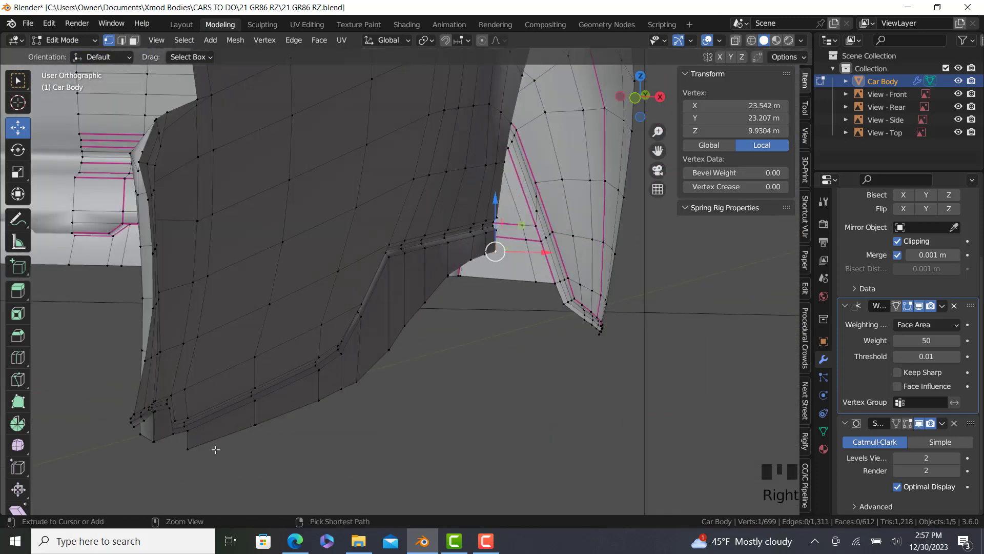
pyautogui.keyDown('ctrl'); pyautogui.rightClick(226, 449); pyautogui.keyUp('ctrl')
pyautogui.click(300, 542)
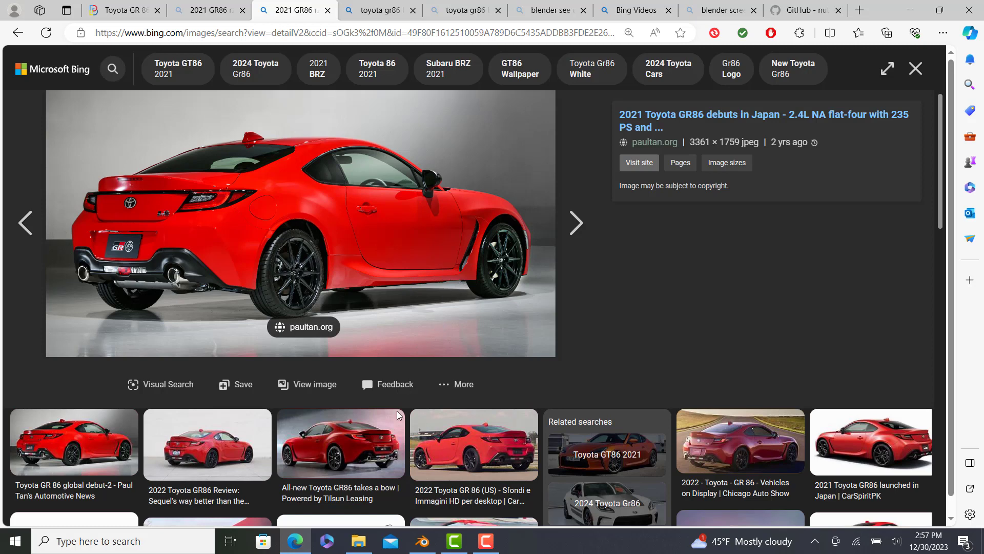
pyautogui.click(428, 547)
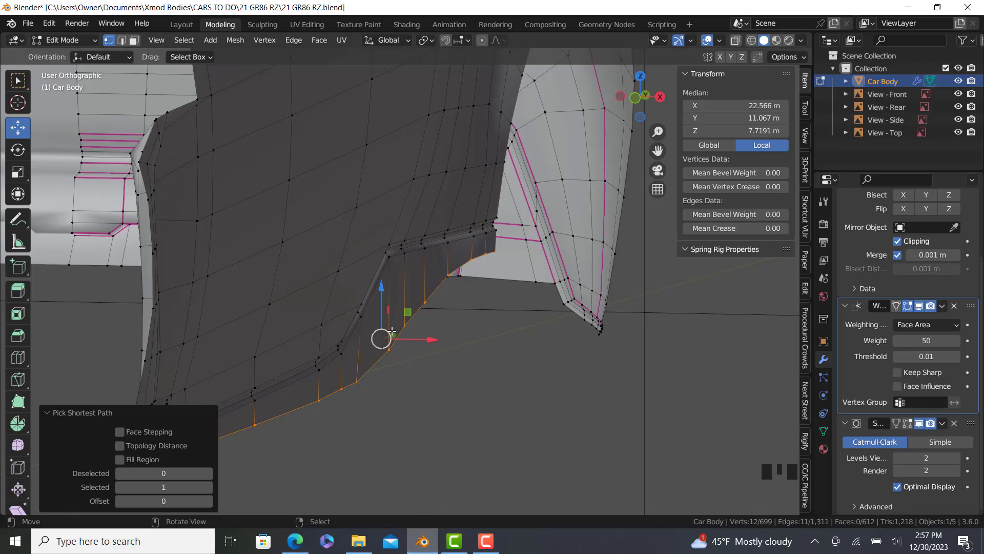
# - Adjust the bottom vertex at the foot of the rise along X and move its forward neighbour about 0.055 m outward along X
pyautogui.moveTo(408, 332); pyautogui.dragTo(399, 340, button='middle')
pyautogui.rightClick(353, 374)
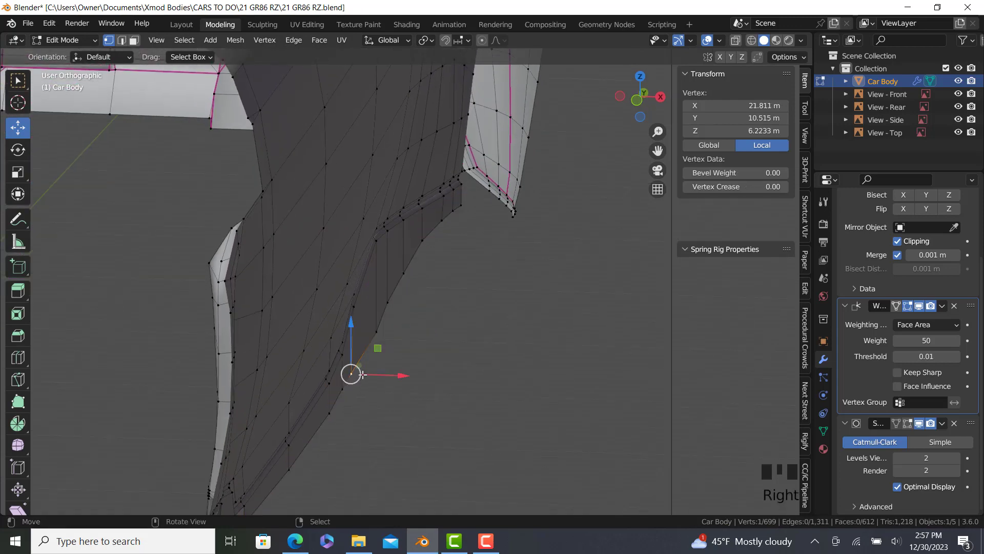
pyautogui.moveTo(335, 392); pyautogui.dragTo(226, 458, button='middle')
pyautogui.moveTo(461, 283); pyautogui.dragTo(457, 294, button='middle')
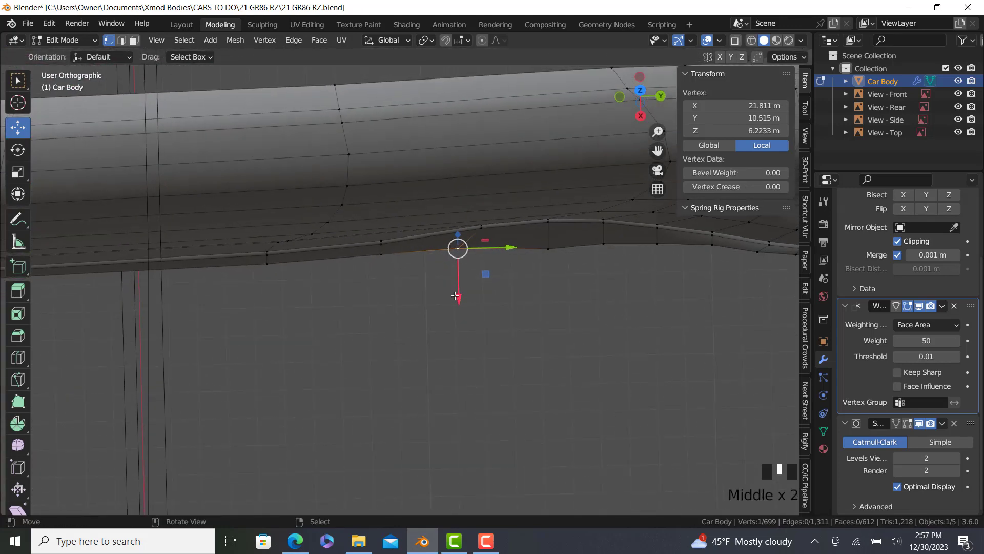
pyautogui.moveTo(457, 294); pyautogui.dragTo(420, 296)
pyautogui.keyDown('ctrl'); pyautogui.rightClick(380, 263); pyautogui.keyUp('ctrl')
pyautogui.rightClick(384, 280)
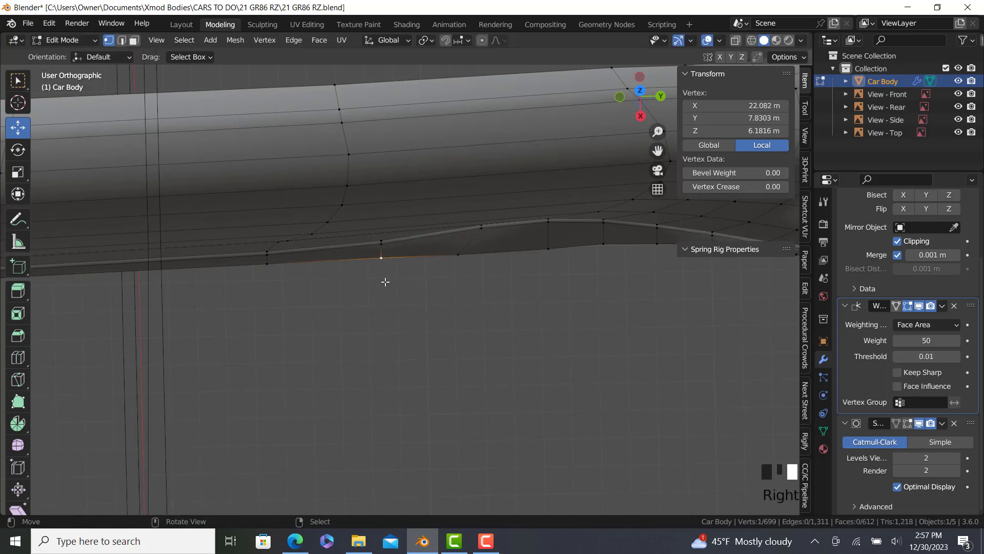
pyautogui.moveTo(384, 282); pyautogui.dragTo(383, 290, button='middle')
pyautogui.moveTo(382, 291); pyautogui.dragTo(382, 293)
pyautogui.scroll(-4, 392, 291)
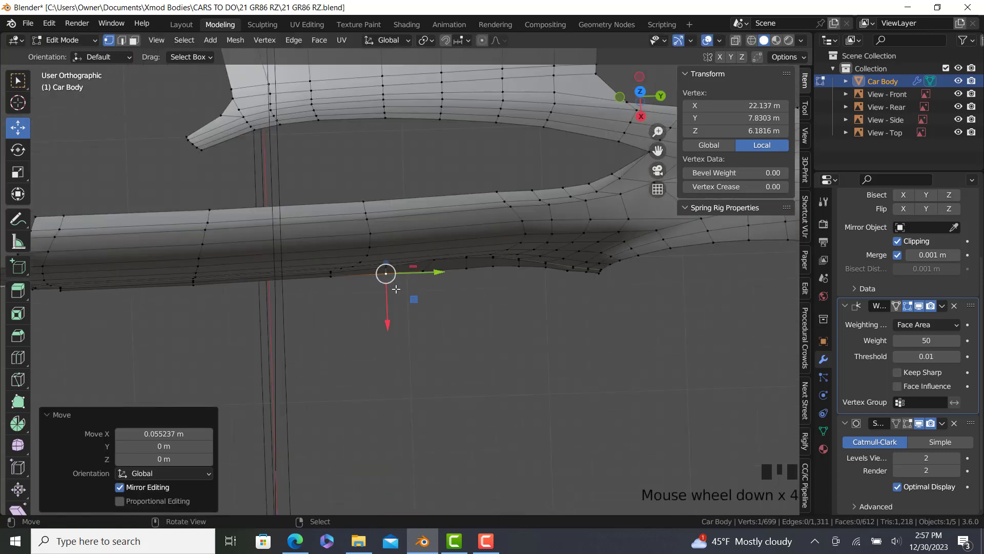
# - Select the strip's bottom edge from near the rear wheel arch to its front corner and scale it to 0.338 along X
pyautogui.press('z')
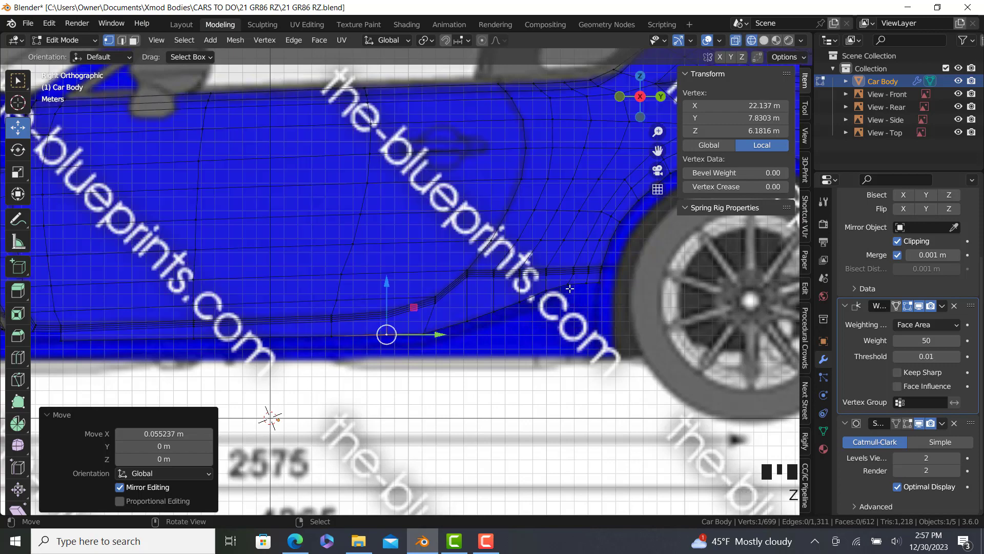
pyautogui.rightClick(567, 286)
pyautogui.keyDown('shift'); pyautogui.moveTo(565, 286); pyautogui.dragTo(796, 244, button='middle'); pyautogui.keyUp('shift')
pyautogui.keyDown('ctrl'); pyautogui.rightClick(296, 304); pyautogui.keyUp('ctrl')
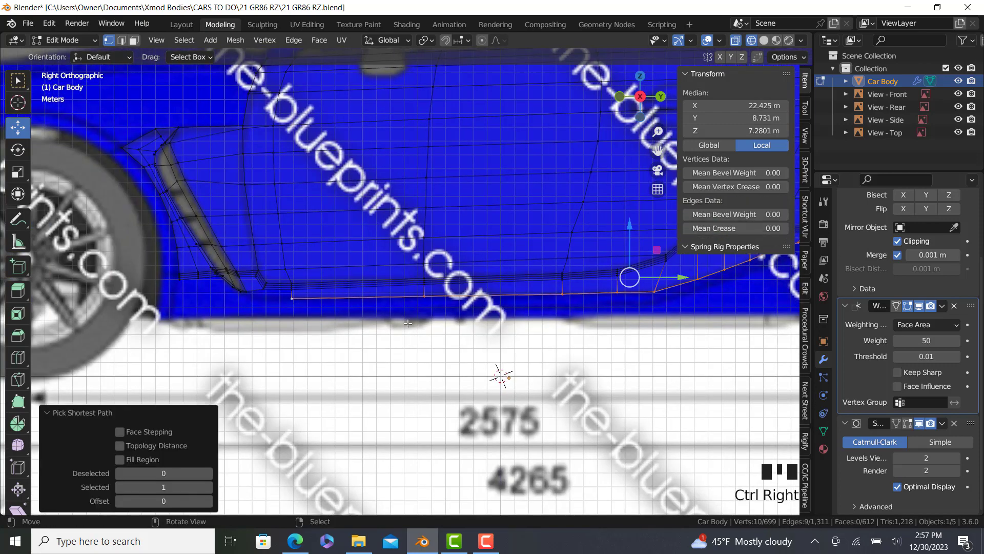
pyautogui.moveTo(297, 304); pyautogui.dragTo(549, 326, button='middle')
pyautogui.press('s')
pyautogui.press('x')
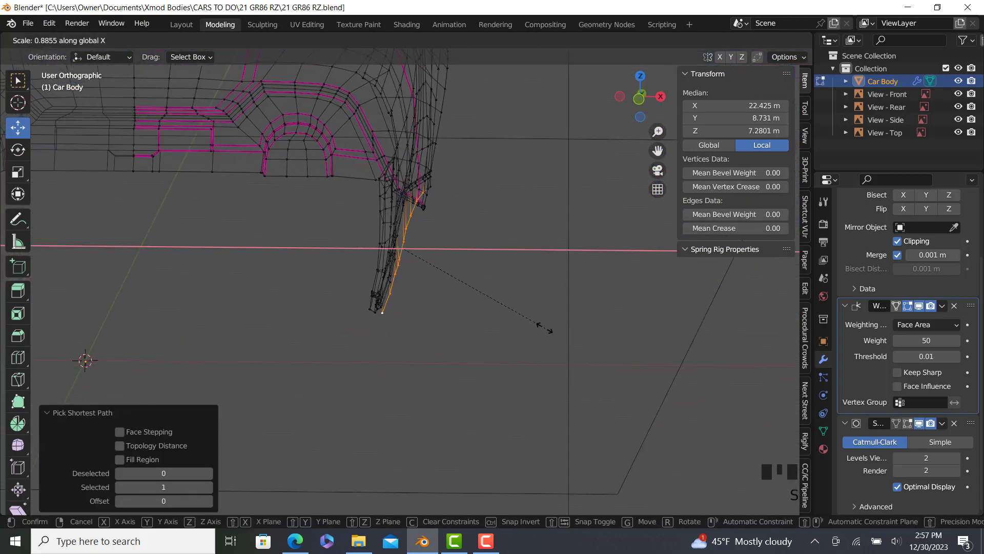
pyautogui.click(451, 279)
# - Move the selected bottom edge about 0.665 m outward along X to match the front blueprint
pyautogui.press('KP_1')
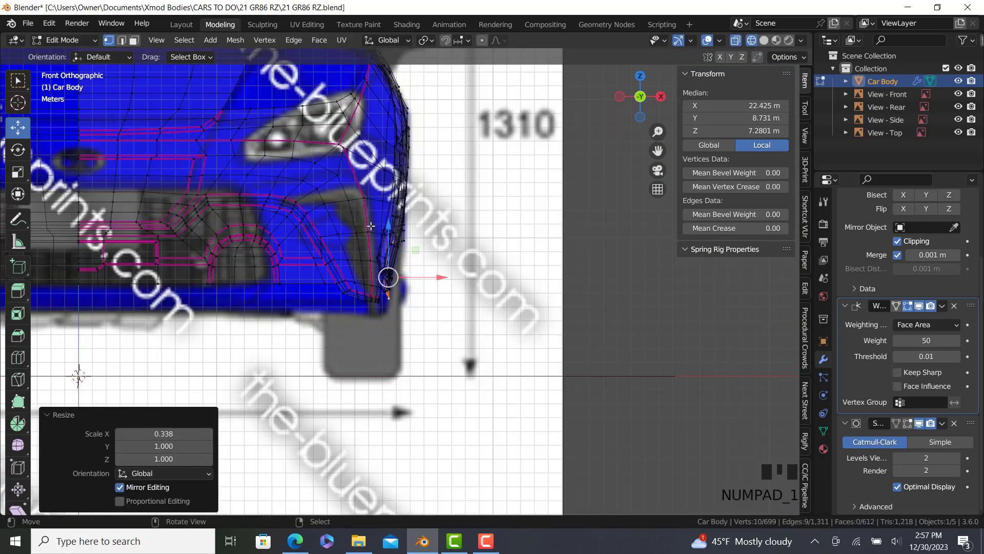
pyautogui.scroll(3, 451, 297)
pyautogui.press('g')
pyautogui.press('x')
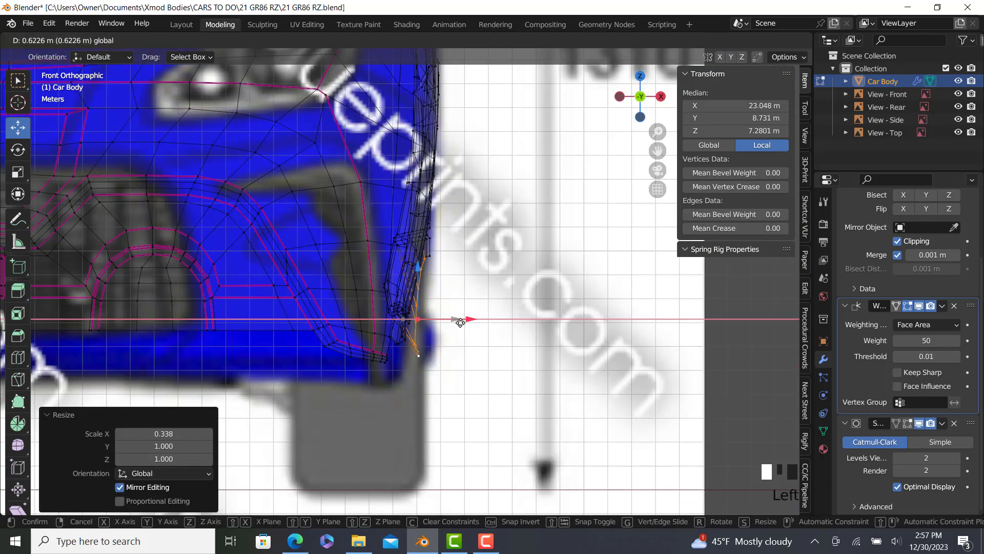
pyautogui.moveTo(462, 323); pyautogui.dragTo(462, 324)
pyautogui.scroll(3, 465, 328)
pyautogui.press('s')
pyautogui.press('x')
pyautogui.rightClick(448, 371)
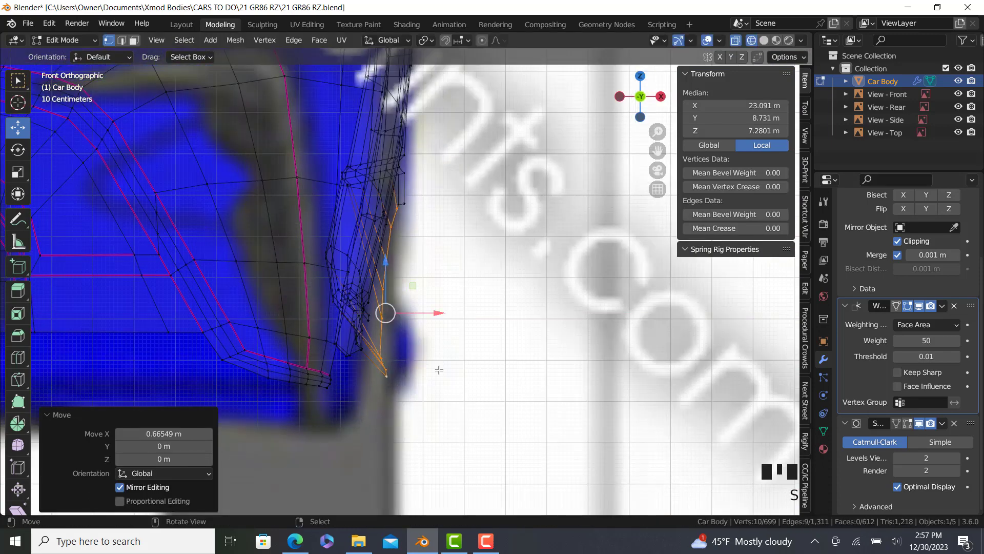
# - Flatten the bottom edge's front five vertices with a scale of 0 along X and shift them slightly along X
pyautogui.scroll(2, 387, 375)
pyautogui.keyDown('ctrl'); pyautogui.rightClick(379, 358); pyautogui.keyUp('ctrl')
pyautogui.press('s')
pyautogui.press('x')
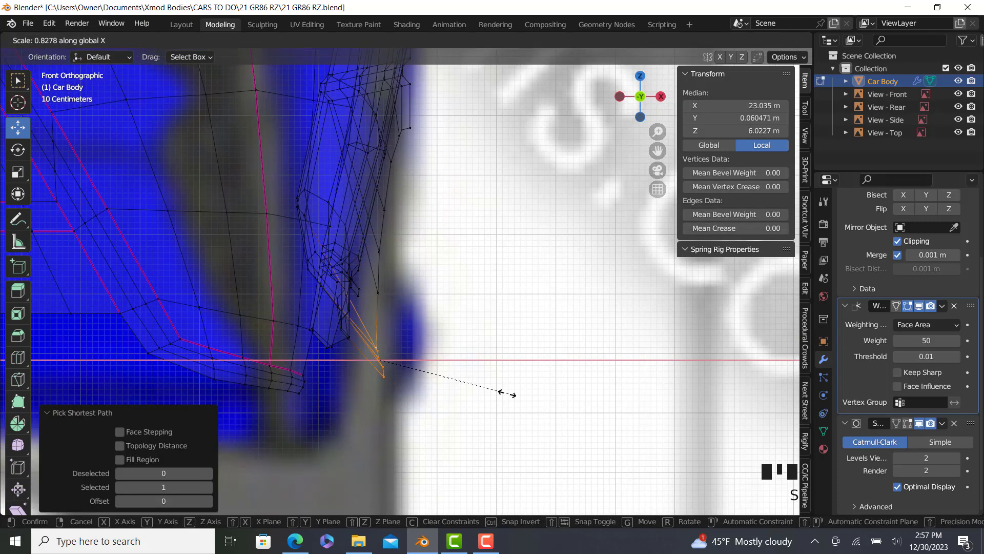
pyautogui.rightClick(413, 356)
pyautogui.press('s')
pyautogui.press('x')
pyautogui.press('0')
pyautogui.press('Return')
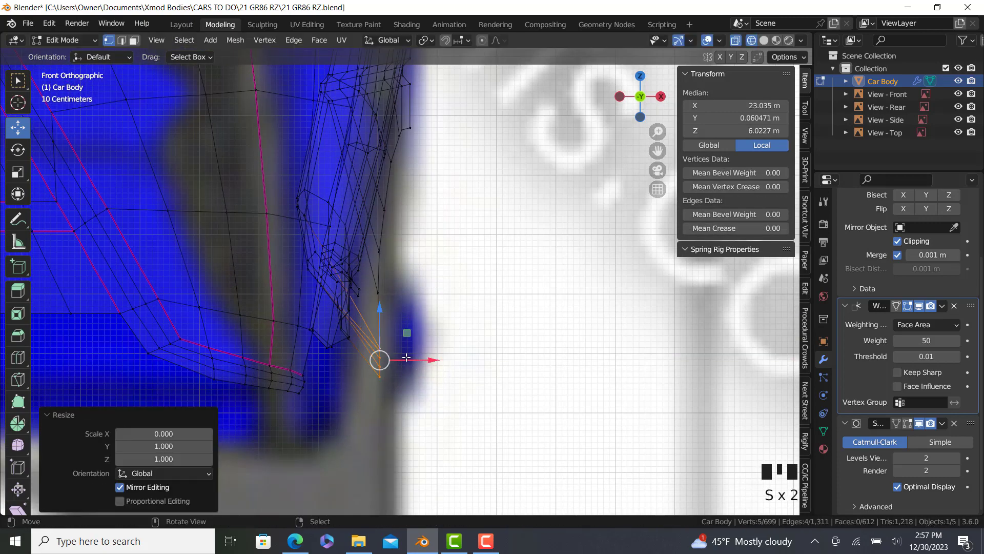
pyautogui.scroll(3, 359, 363)
pyautogui.moveTo(424, 361); pyautogui.dragTo(413, 362)
# - Extend the bottom-edge selection up the rise to seven vertices and shift them along X
pyautogui.keyDown('ctrl'); pyautogui.rightClick(386, 248); pyautogui.keyUp('ctrl')
pyautogui.scroll(-4, 387, 250)
pyautogui.press('z')
pyautogui.keyDown('ctrl'); pyautogui.rightClick(399, 208); pyautogui.keyUp('ctrl')
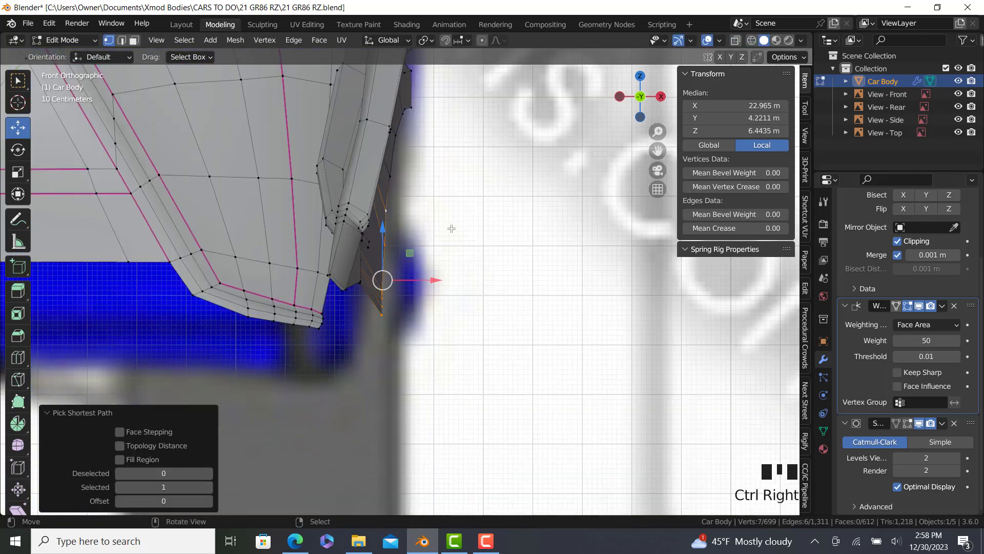
pyautogui.scroll(1, 403, 212)
pyautogui.press('z')
pyautogui.moveTo(427, 291); pyautogui.dragTo(420, 274)
# - Extend the bottom-edge selection to nine vertices and move them about 0.052 m outward along X
pyautogui.keyDown('ctrl'); pyautogui.rightClick(394, 159); pyautogui.keyUp('ctrl')
pyautogui.press('z')
pyautogui.scroll(-2, 432, 277)
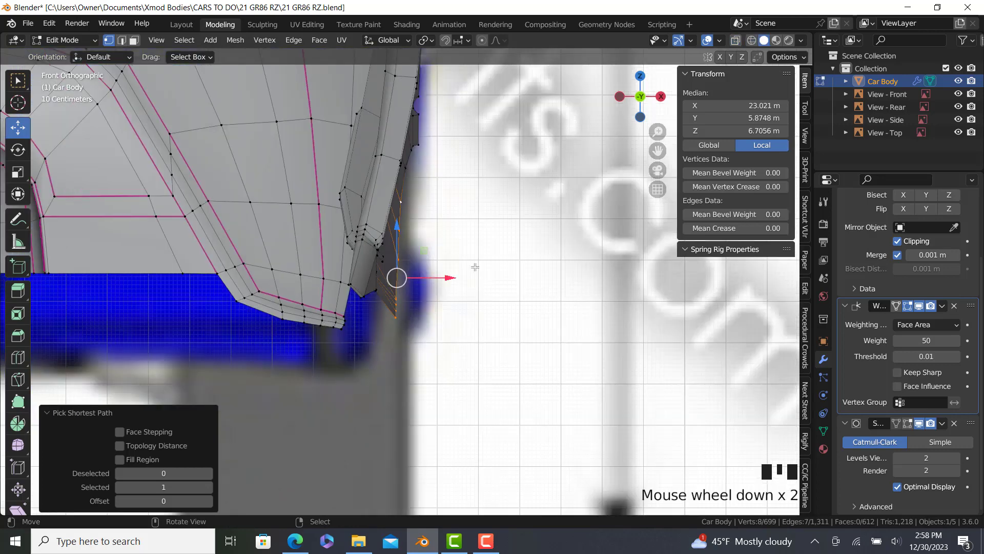
pyautogui.press('z')
pyautogui.scroll(1, 419, 191)
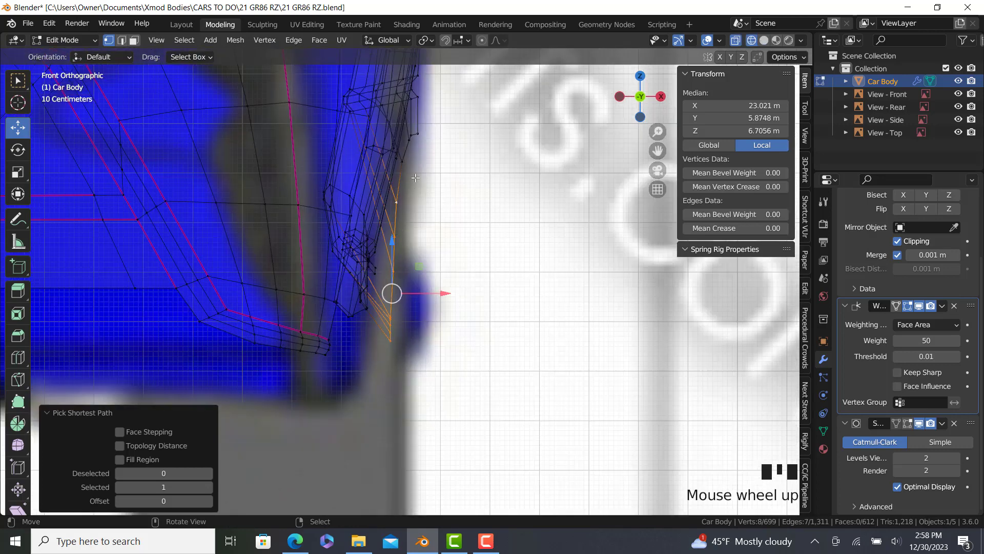
pyautogui.keyDown('ctrl'); pyautogui.rightClick(414, 176); pyautogui.keyUp('ctrl')
pyautogui.moveTo(440, 278); pyautogui.dragTo(442, 279)
# - Examine the widened bottom strip in solid shading from below and around its front end by the vent
pyautogui.press('z')
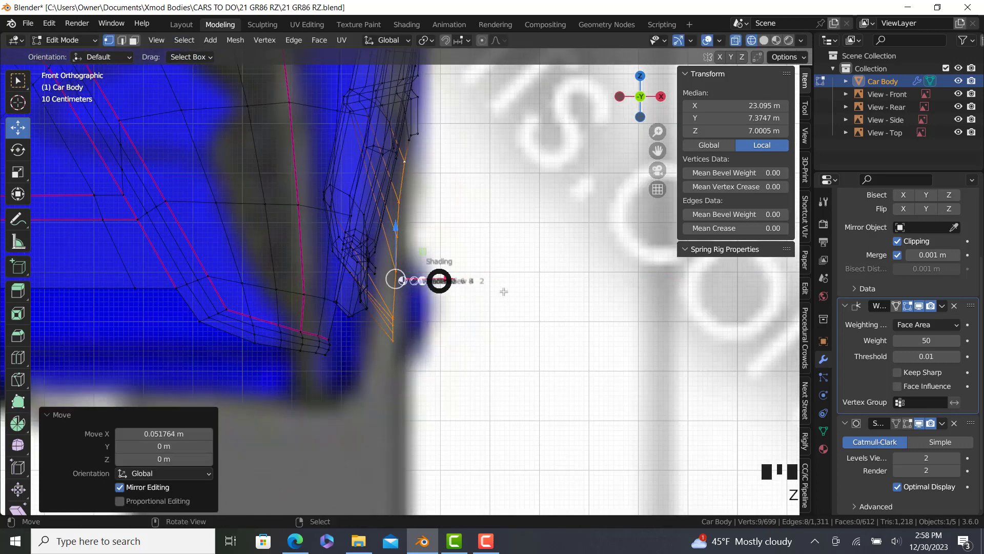
pyautogui.click(503, 290)
pyautogui.scroll(-8, 481, 295)
pyautogui.press('Tab')
pyautogui.moveTo(436, 349); pyautogui.dragTo(349, 417, button='middle')
pyautogui.press('Tab')
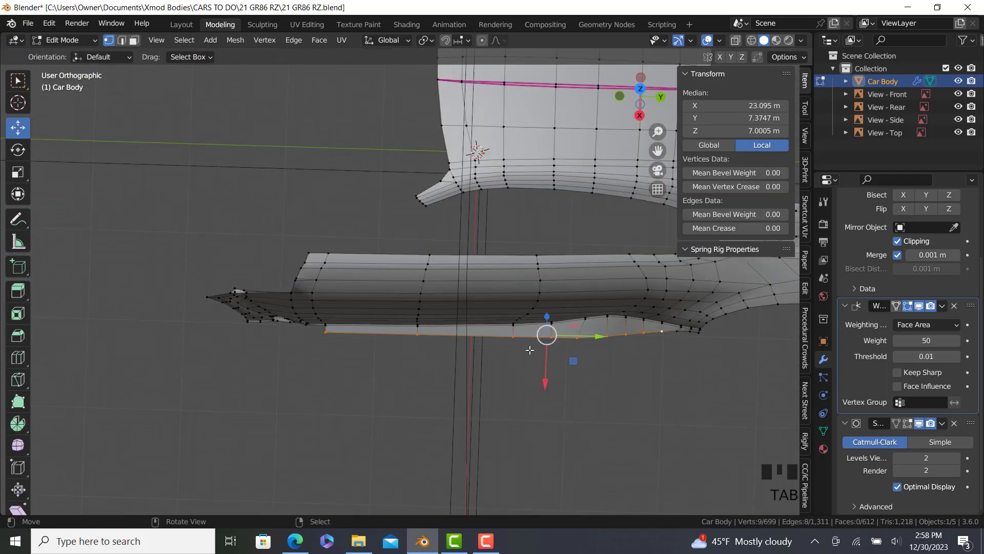
pyautogui.keyDown('shift'); pyautogui.moveTo(530, 350); pyautogui.dragTo(521, 352, button='middle'); pyautogui.keyUp('shift')
pyautogui.moveTo(281, 269); pyautogui.dragTo(424, 345, button='middle')
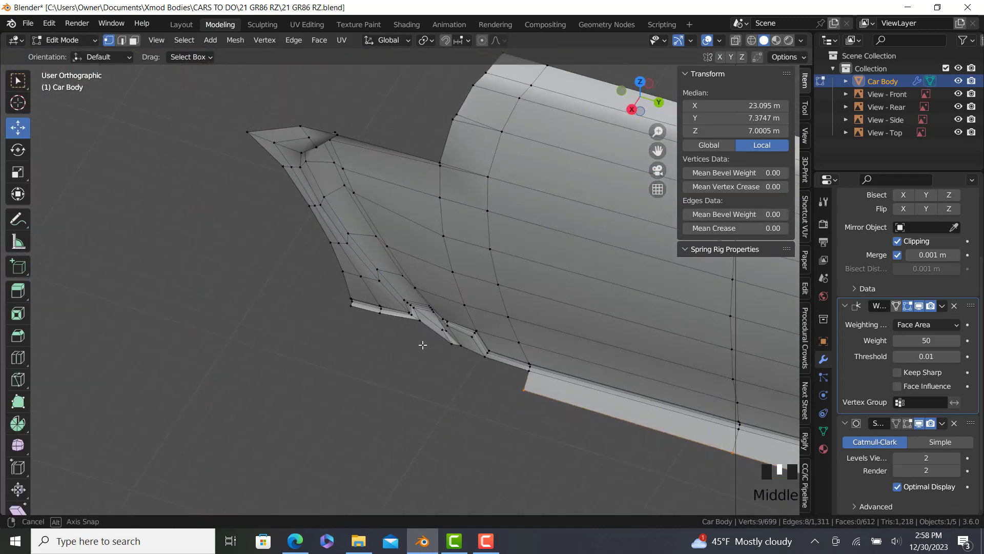
pyautogui.scroll(2, 545, 383)
# - Select the bottom vertex at the vent's lower tip and check that area against the reference photo in the browser
pyautogui.click(544, 387)
pyautogui.press('KP_3')
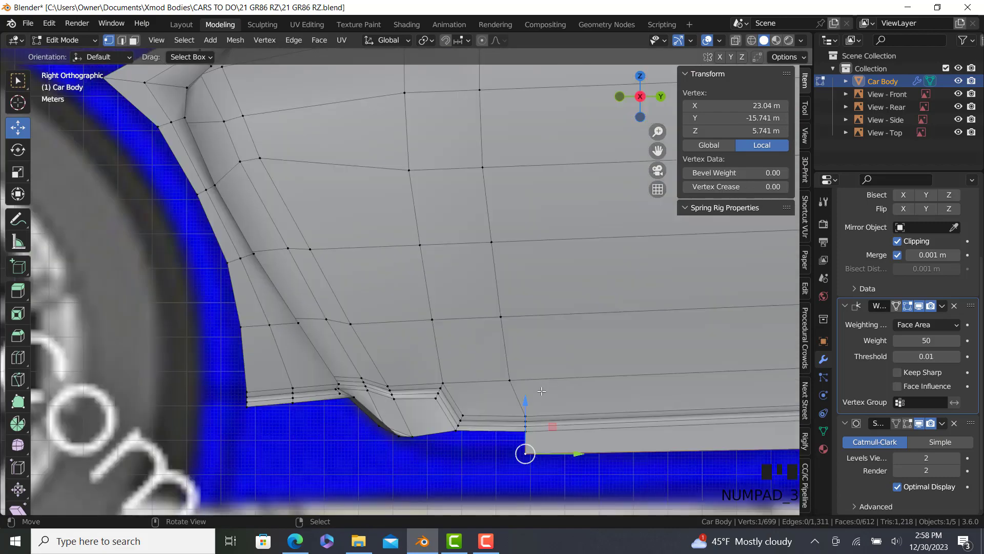
pyautogui.rightClick(400, 446)
pyautogui.click(303, 549)
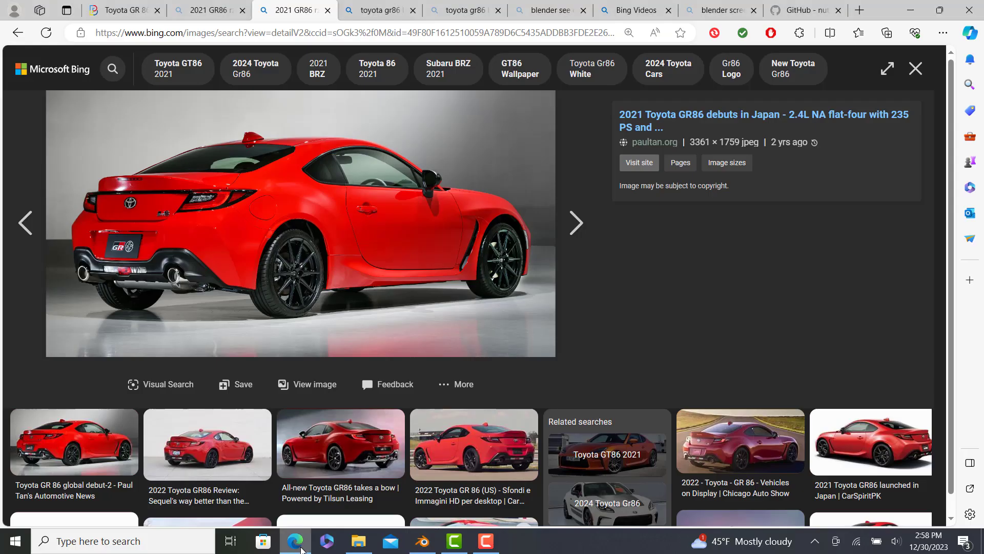
pyautogui.click(295, 541)
# - Pick a vertex path from the vent's lower tip up to the panel's front edge and select the faces of the lower corner it bounds
pyautogui.scroll(-2, 308, 358)
pyautogui.moveTo(308, 359); pyautogui.dragTo(258, 348, button='middle')
pyautogui.scroll(2, 418, 318)
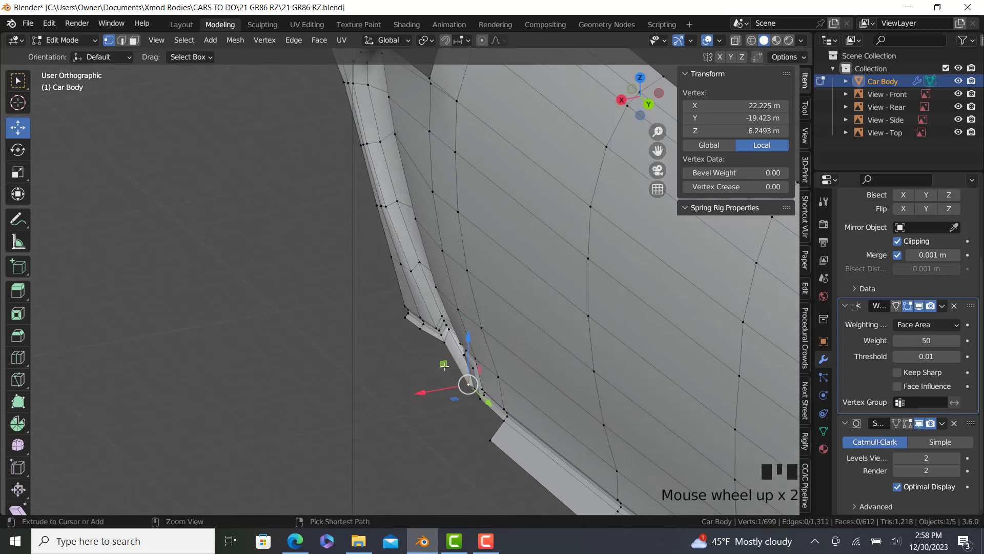
pyautogui.moveTo(445, 366); pyautogui.dragTo(460, 355, button='middle')
pyautogui.scroll(2, 456, 359)
pyautogui.keyDown('shift'); pyautogui.moveTo(303, 148); pyautogui.dragTo(358, 310, button='middle'); pyautogui.keyUp('shift')
pyautogui.scroll(-2, 358, 310)
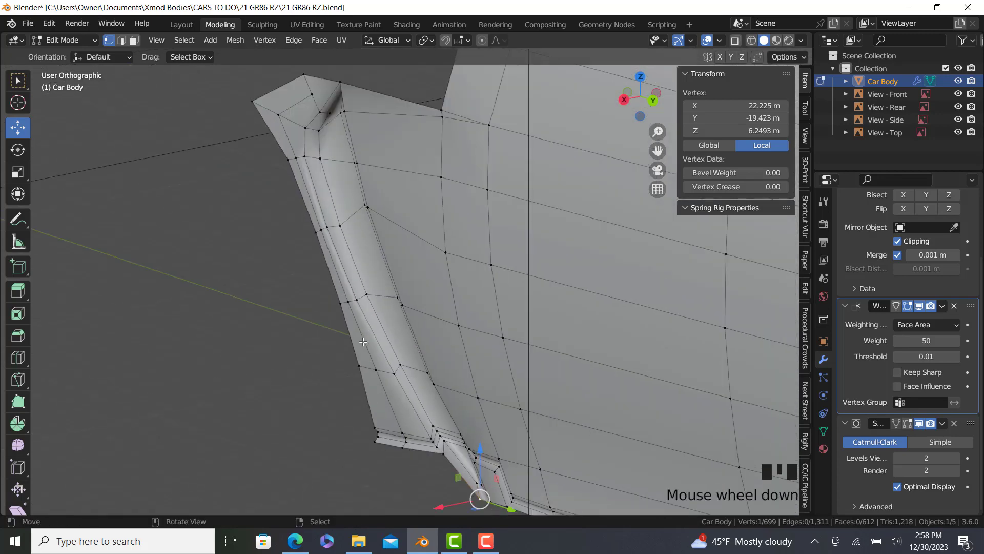
pyautogui.keyDown('ctrl'); pyautogui.rightClick(357, 310); pyautogui.keyUp('ctrl')
pyautogui.keyDown('ctrl'); pyautogui.rightClick(342, 325); pyautogui.keyUp('ctrl')
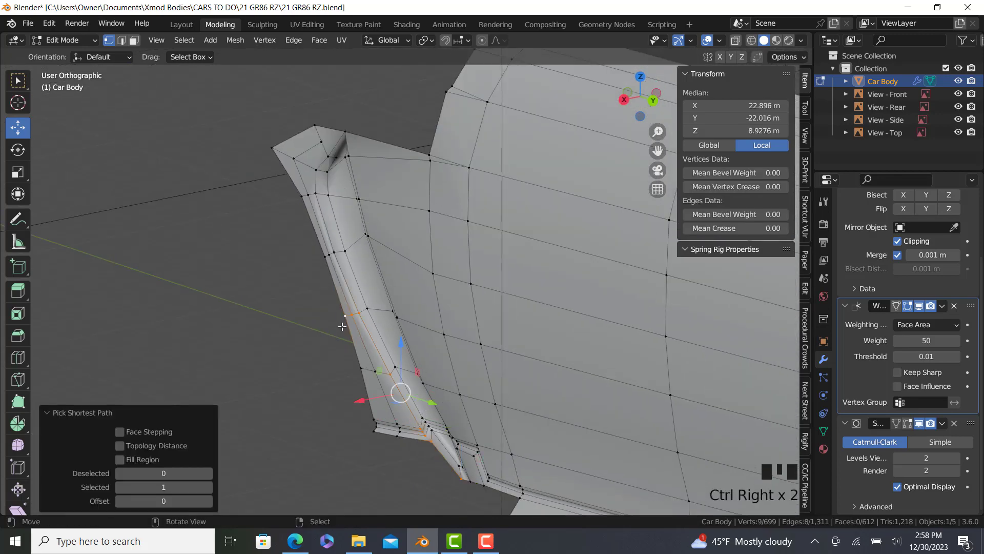
pyautogui.press('d')
# - Add the two vertices at the vent's lower tip to the corner selection with a box select
pyautogui.scroll(2, 466, 474)
pyautogui.moveTo(463, 472); pyautogui.dragTo(462, 477, button='middle')
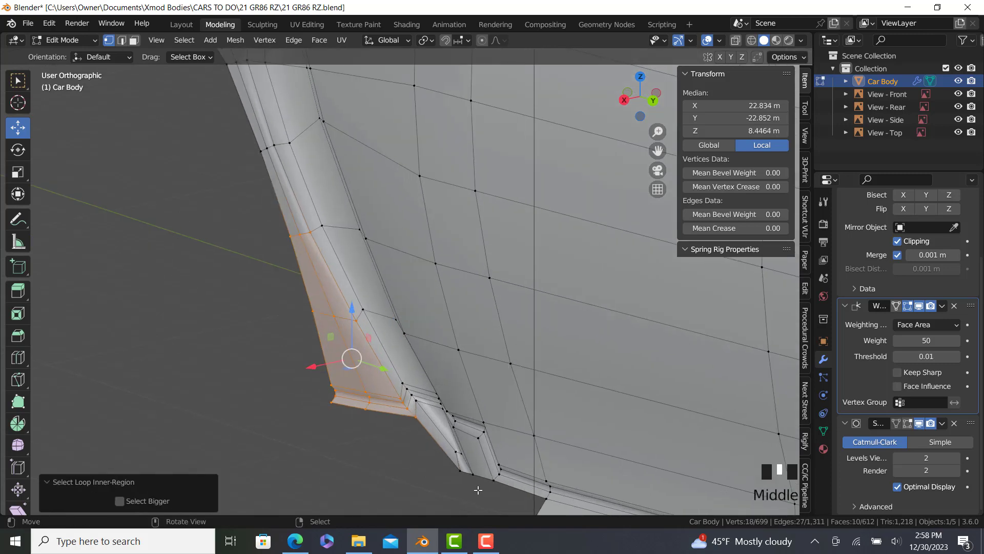
pyautogui.scroll(2, 458, 489)
pyautogui.press('b')
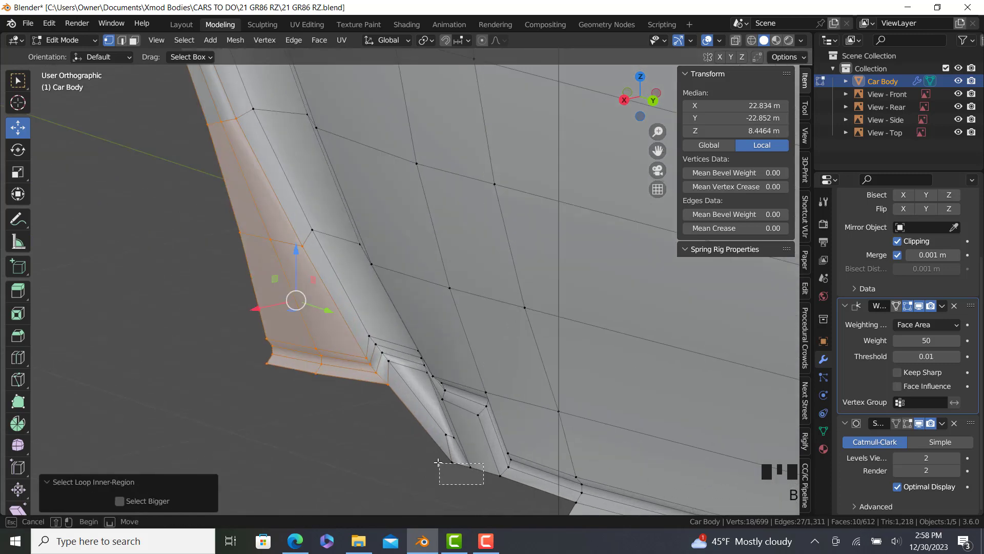
pyautogui.moveTo(438, 462); pyautogui.dragTo(425, 431)
# - In front view, tilt the selected corner, move it about 0.25 m outward along X, and rotate it another -1.75°
pyautogui.press('KP_1')
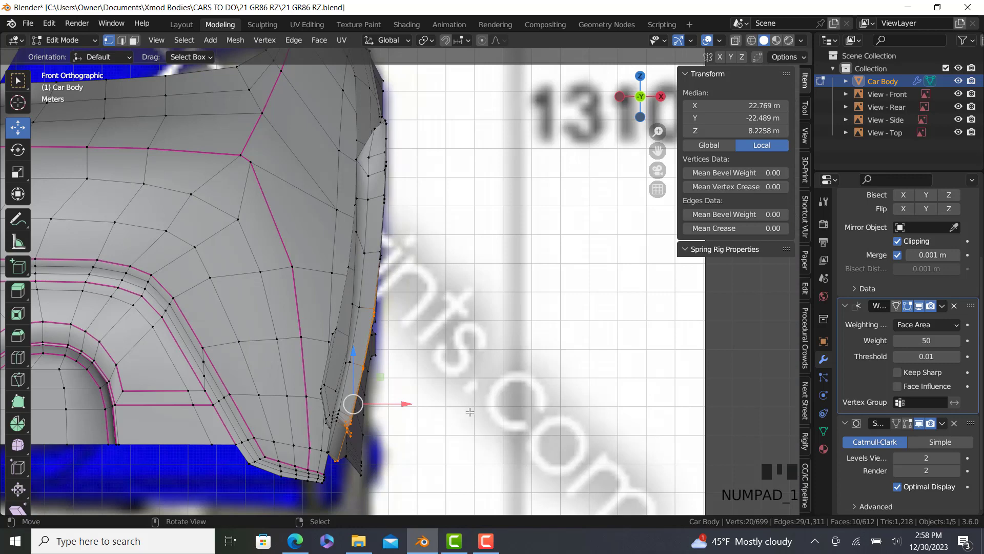
pyautogui.press('r')
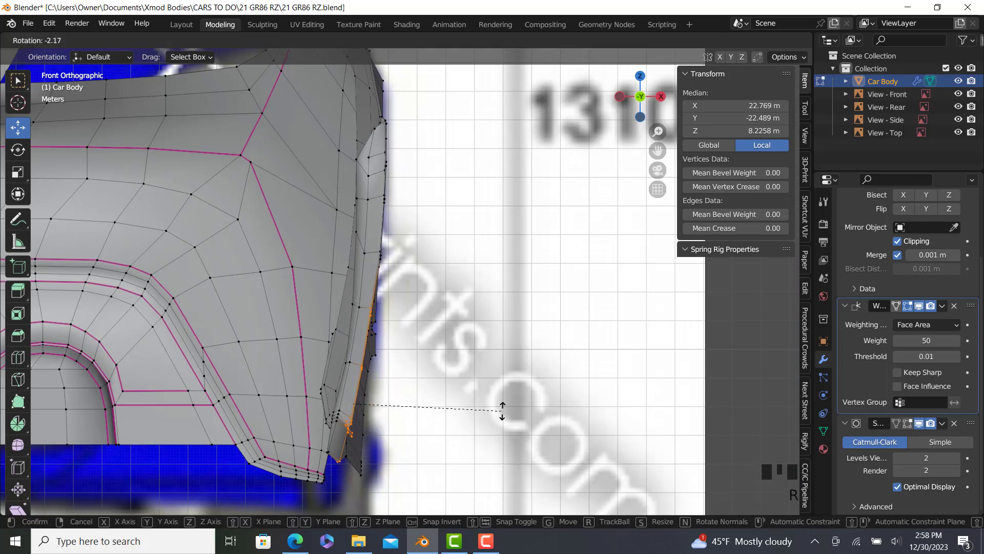
pyautogui.click(507, 409)
pyautogui.moveTo(397, 405); pyautogui.dragTo(411, 411)
pyautogui.press('r')
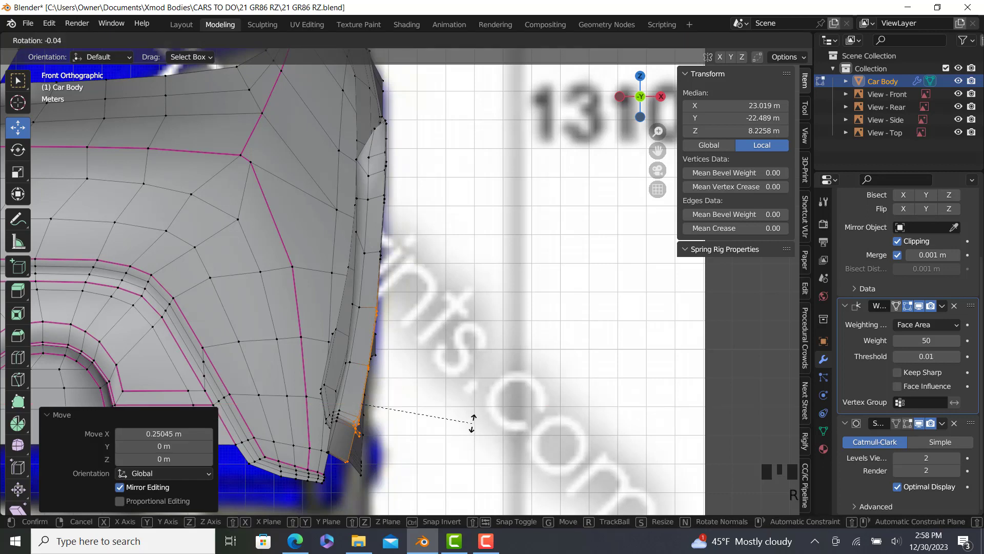
pyautogui.click(489, 423)
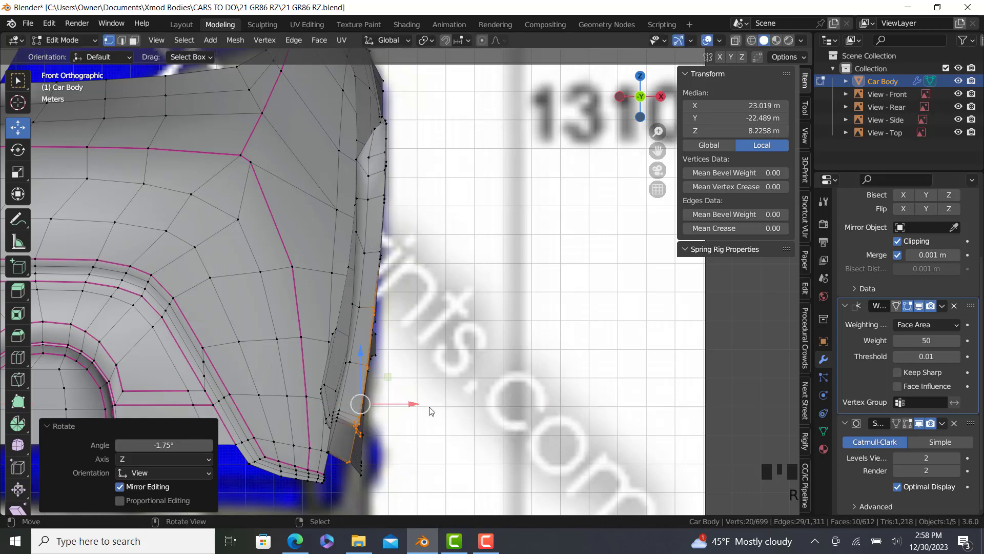
# - Examine the reshaped corner and the underside of the bottom strip, with the vertex at the strip's front end selected
pyautogui.press('Tab')
pyautogui.scroll(-5, 418, 395)
pyautogui.moveTo(400, 394); pyautogui.dragTo(230, 439, button='middle')
pyautogui.scroll(3, 338, 418)
pyautogui.press('Tab')
pyautogui.moveTo(438, 399); pyautogui.dragTo(478, 388, button='middle')
pyautogui.rightClick(474, 383)
pyautogui.scroll(3, 411, 375)
pyautogui.scroll(-5, 436, 361)
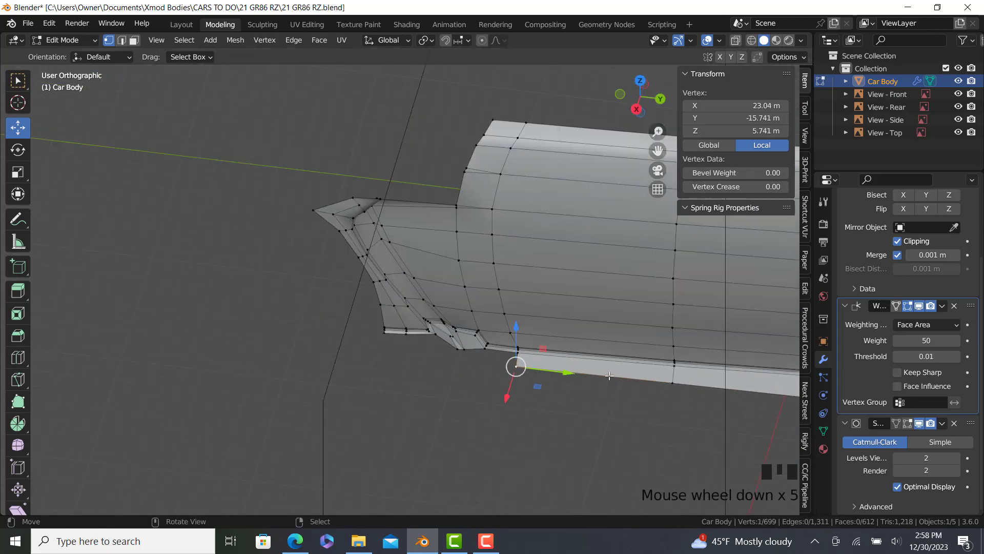
pyautogui.keyDown('shift'); pyautogui.moveTo(435, 361); pyautogui.dragTo(453, 382, button='middle'); pyautogui.keyUp('shift')
pyautogui.scroll(2, 454, 382)
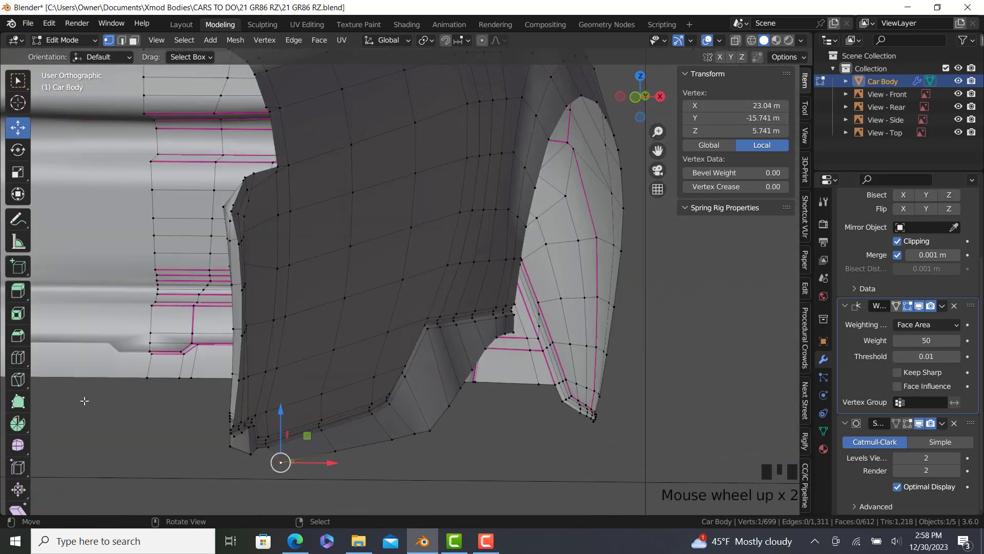
# - Add a single loop cut along the length of the side skirt's bottom strip with a slide factor of 0.025
pyautogui.click(18, 357)
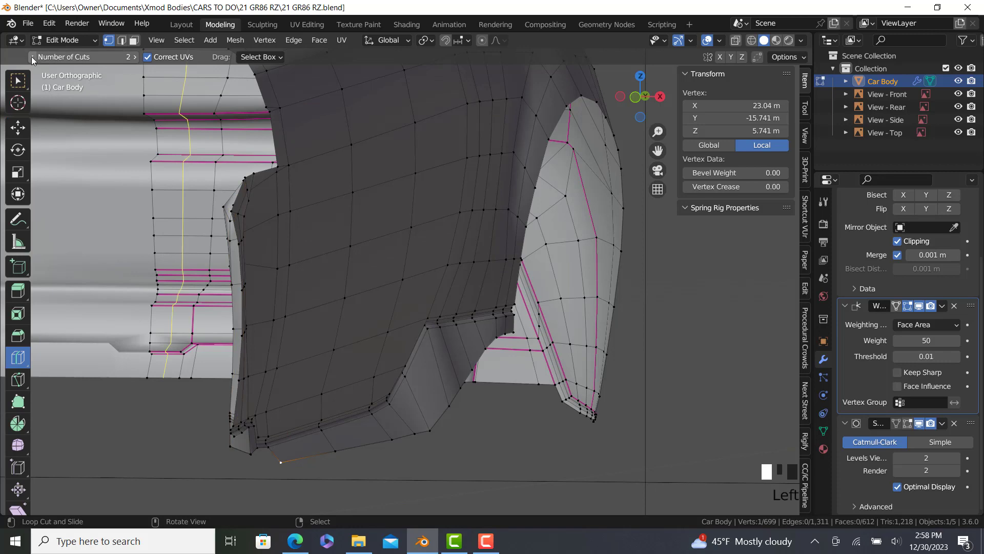
pyautogui.click(444, 337)
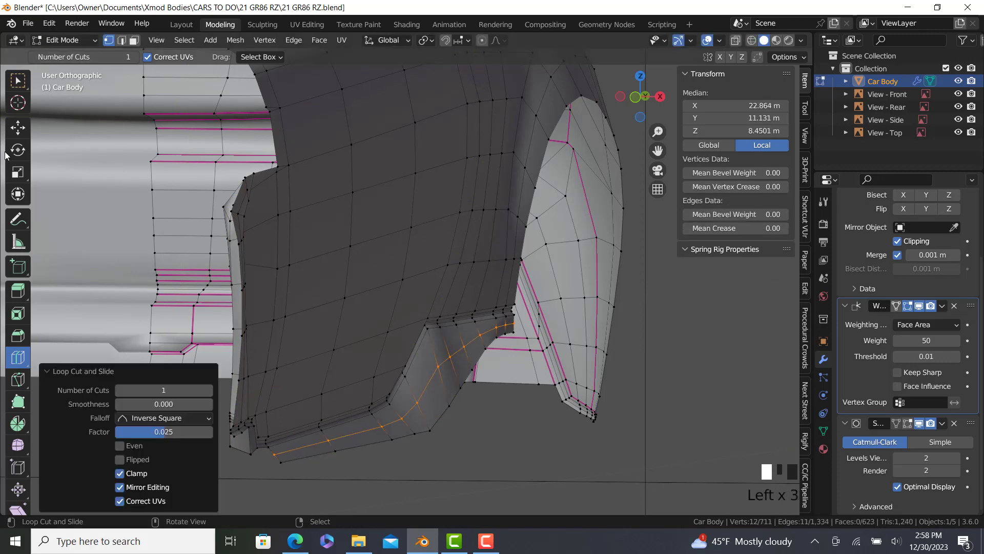
# - Shift the front five vertices of the new loop about 0.17 m down and 0.035 m inward, checking the reference photo in the browser
pyautogui.scroll(2, 267, 456)
pyautogui.rightClick(264, 458)
pyautogui.moveTo(264, 458); pyautogui.dragTo(495, 256, button='middle')
pyautogui.scroll(3, 388, 381)
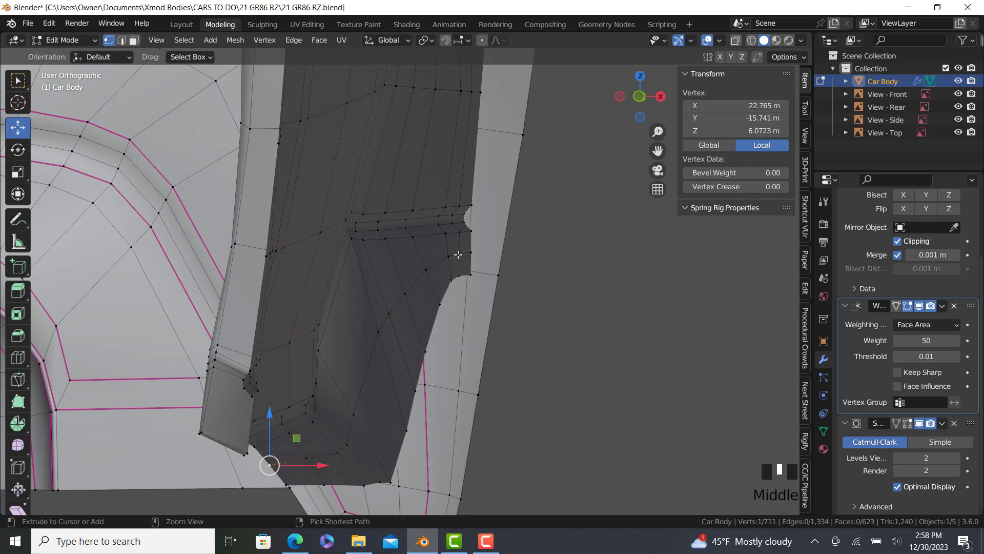
pyautogui.keyDown('ctrl'); pyautogui.rightClick(283, 410); pyautogui.keyUp('ctrl')
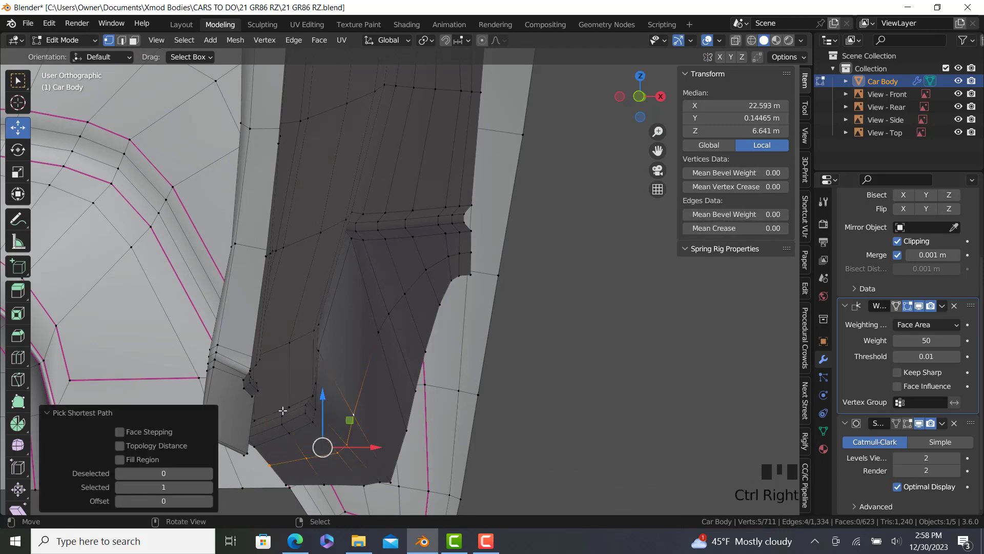
pyautogui.moveTo(325, 399); pyautogui.dragTo(324, 409)
pyautogui.moveTo(378, 458); pyautogui.dragTo(375, 457)
pyautogui.click(296, 544)
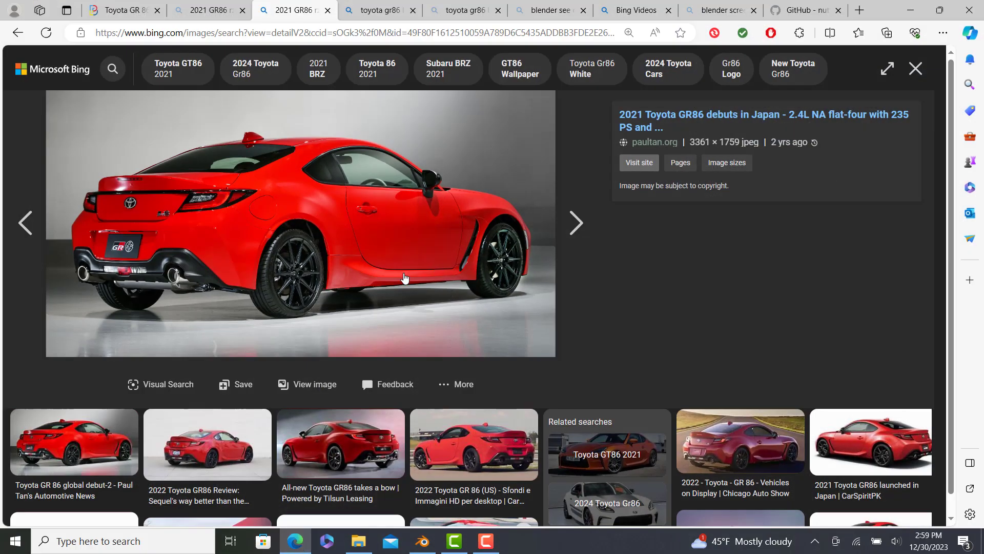
pyautogui.hotkey('alt', 'Tab')
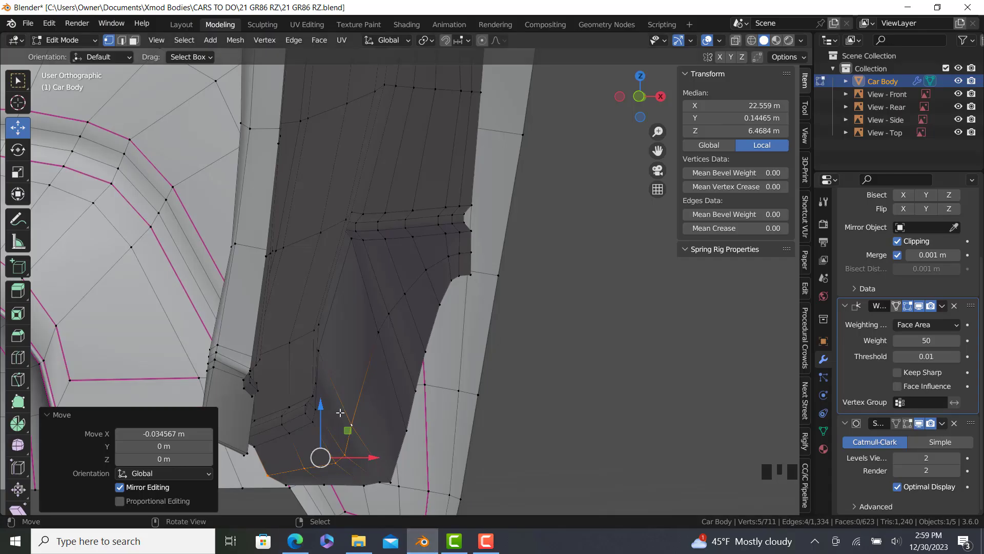
# - Extend the selection along the new loop to 11 vertices and edge-slide it toward the strip's lower edge with factor -0.754
pyautogui.keyDown('ctrl'); pyautogui.rightClick(458, 252); pyautogui.keyUp('ctrl')
pyautogui.press('g')
pyautogui.press('g')
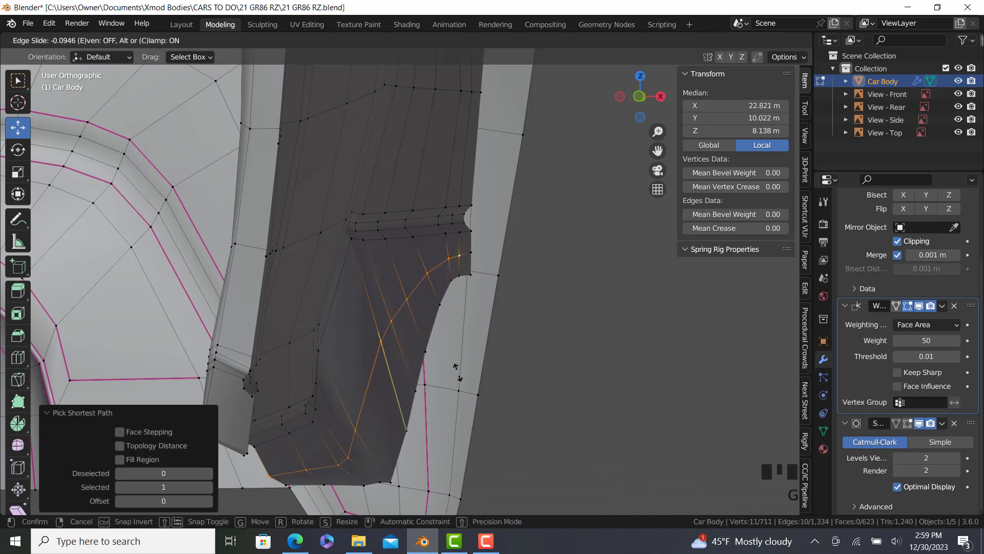
pyautogui.press('e')
pyautogui.press('f')
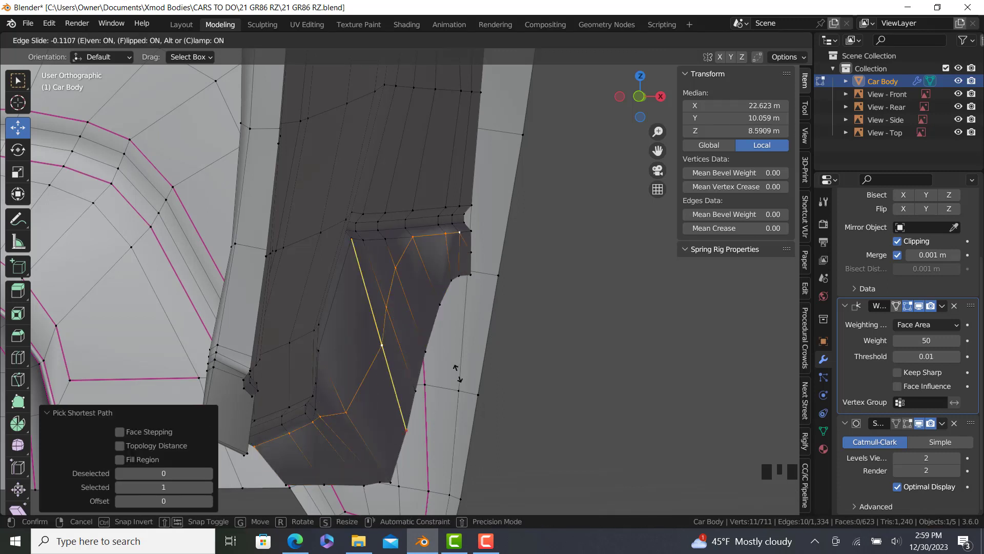
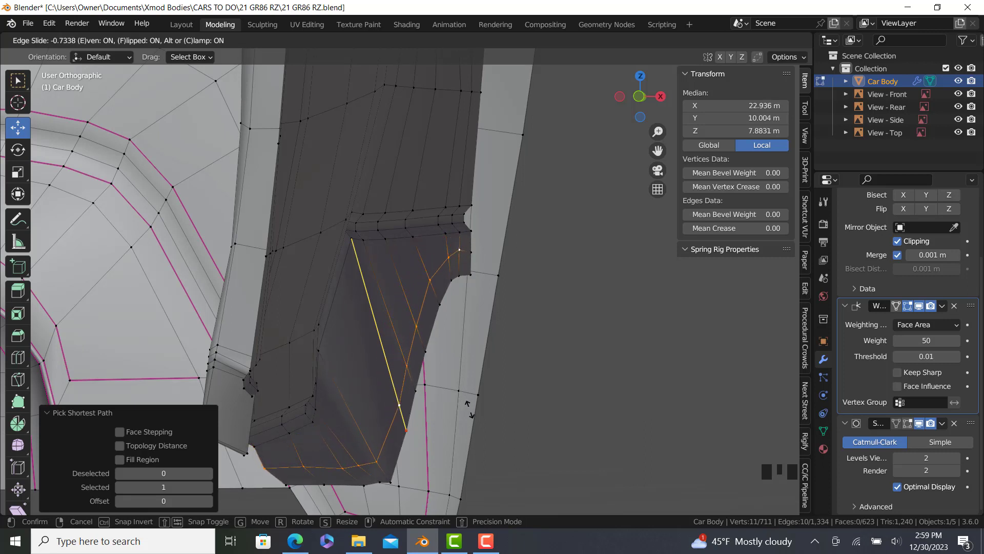
pyautogui.click(466, 410)
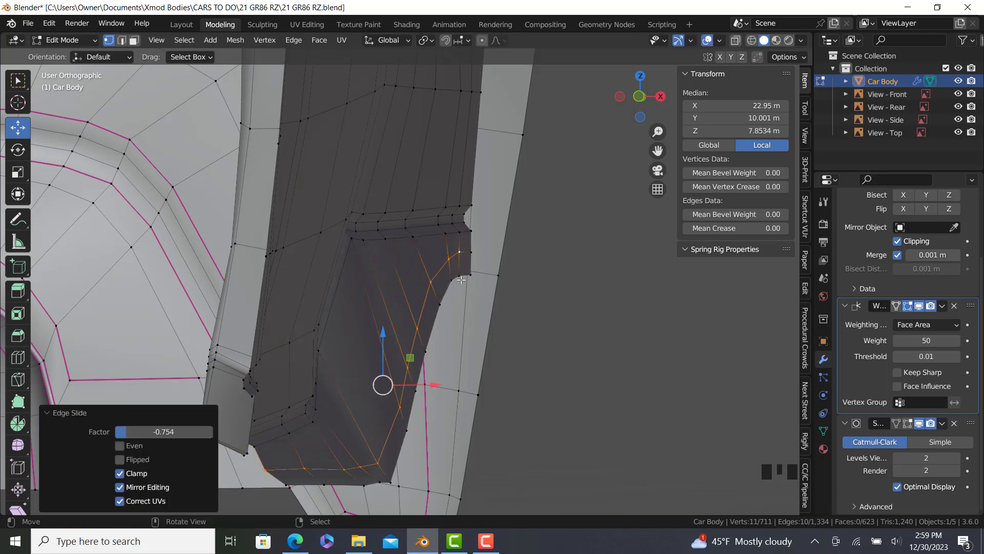
# - Select the two loop vertices at the strip's lower bend and nudge them along Z
pyautogui.scroll(3, 380, 478)
pyautogui.keyDown('ctrl'); pyautogui.rightClick(363, 469); pyautogui.keyUp('ctrl')
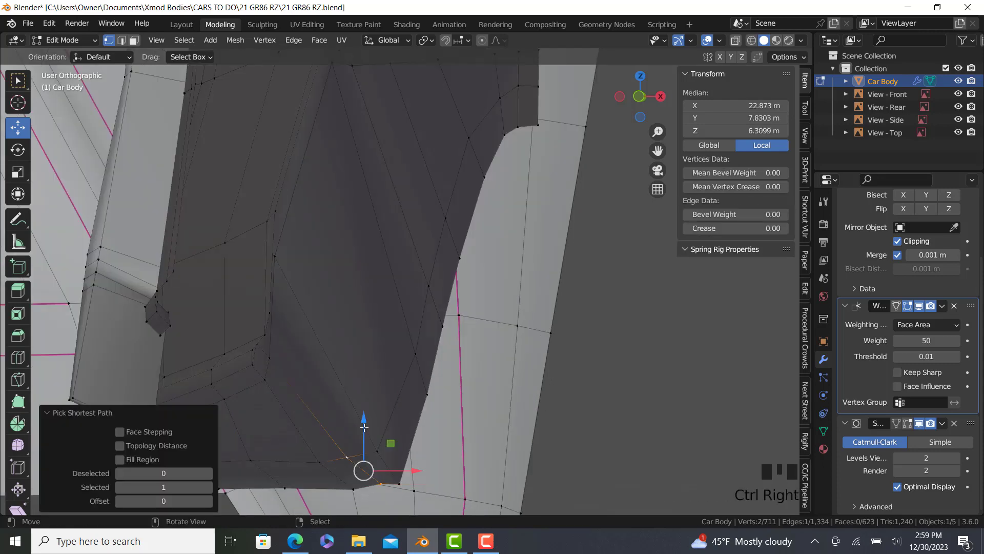
pyautogui.moveTo(363, 434); pyautogui.dragTo(364, 432)
pyautogui.scroll(-3, 364, 432)
pyautogui.moveTo(364, 432); pyautogui.dragTo(408, 389, button='middle')
# - Select four loop vertices along the rear rise, scale them along X with a last factor of 1.61, and move them about 0.12 m inward
pyautogui.keyDown('ctrl'); pyautogui.rightClick(434, 304); pyautogui.keyUp('ctrl')
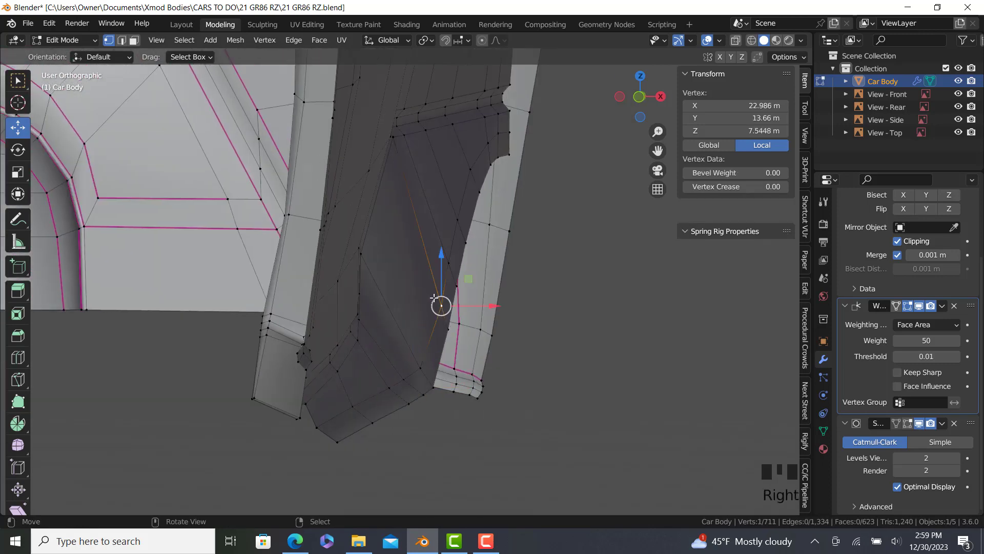
pyautogui.keyDown('ctrl'); pyautogui.rightClick(470, 167); pyautogui.keyUp('ctrl')
pyautogui.press('s')
pyautogui.press('x')
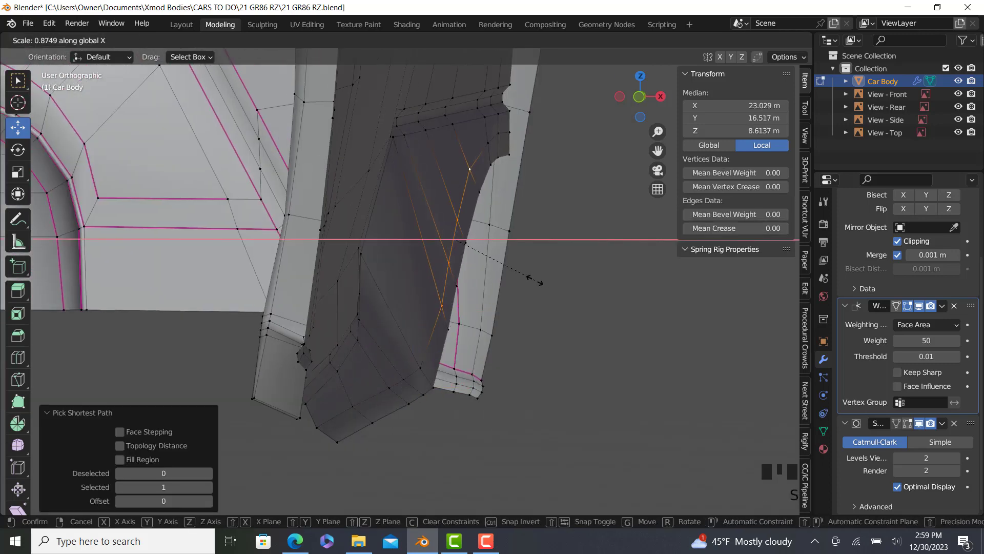
pyautogui.click(534, 280)
pyautogui.press('s')
pyautogui.press('x')
pyautogui.click(579, 288)
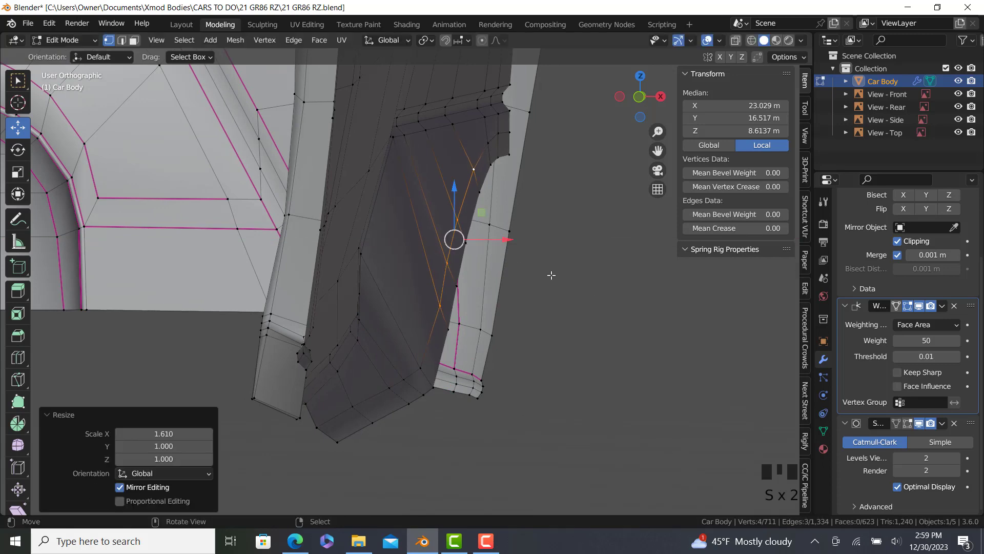
pyautogui.moveTo(503, 240); pyautogui.dragTo(499, 238)
# - Examine the side skirt against the side blueprint, especially the gap between the vent's lower tip and the bottom strip
pyautogui.moveTo(500, 239); pyautogui.dragTo(443, 306, button='middle')
pyautogui.press('Tab')
pyautogui.scroll(-5, 444, 309)
pyautogui.press('KP_3')
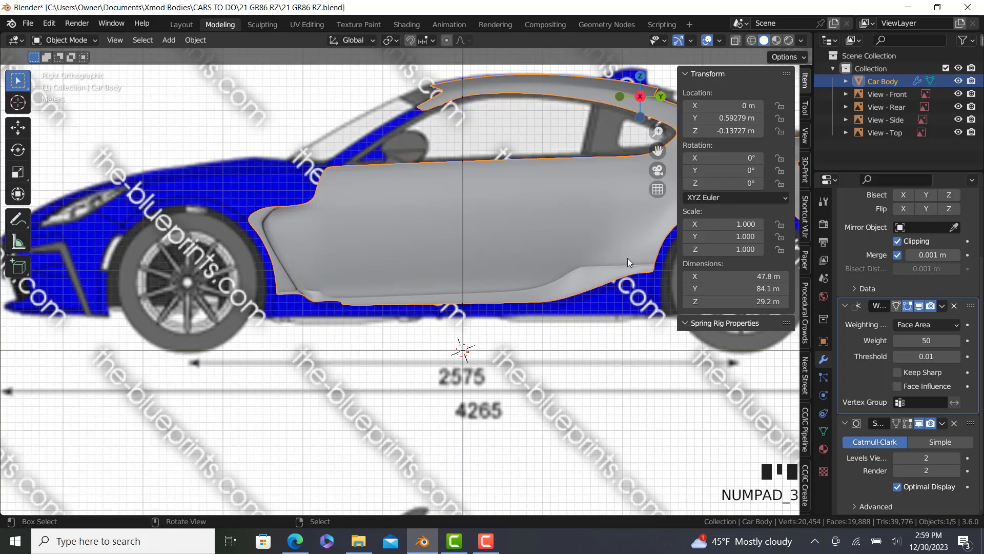
pyautogui.press('Tab')
pyautogui.scroll(5, 627, 261)
pyautogui.keyDown('shift'); pyautogui.moveTo(219, 468); pyautogui.dragTo(714, 418, button='middle'); pyautogui.keyUp('shift')
pyautogui.scroll(3, 376, 290)
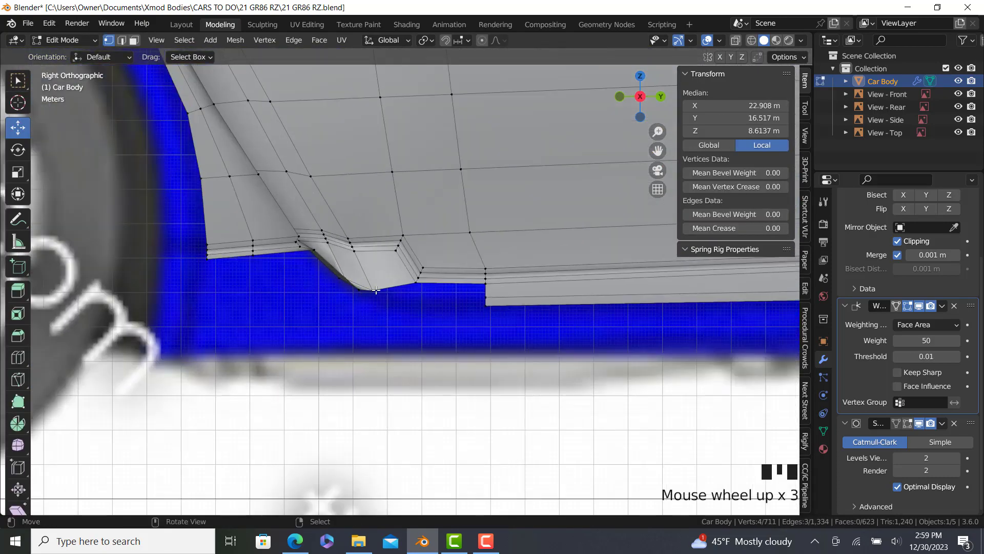
# - Fill the gap between the vent's lower tip and the front end of the bottom strip with two new faces
pyautogui.rightClick(375, 290)
pyautogui.scroll(2, 424, 295)
pyautogui.keyDown('ctrl'); pyautogui.rightClick(514, 299); pyautogui.keyUp('ctrl')
pyautogui.press('f')
pyautogui.rightClick(514, 310)
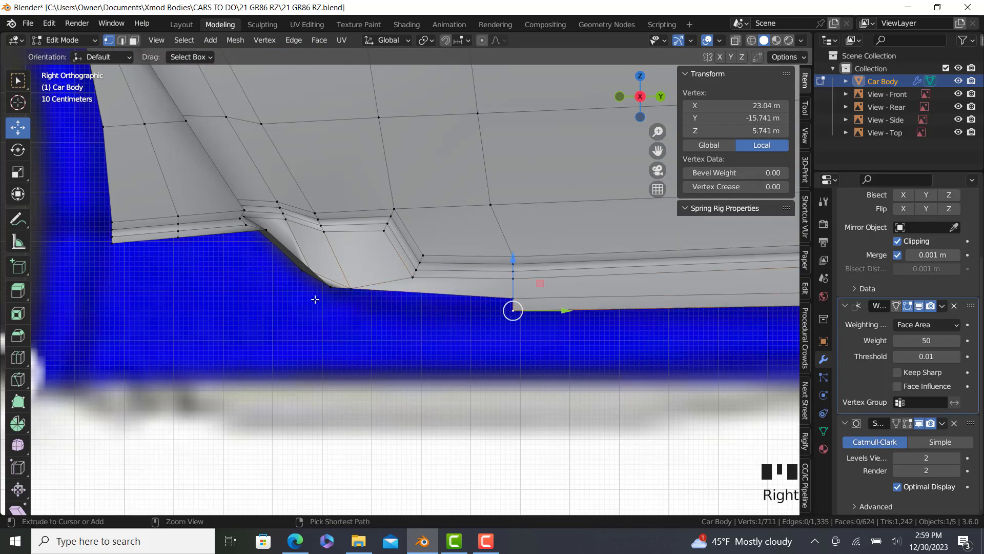
pyautogui.keyDown('ctrl'); pyautogui.rightClick(327, 286); pyautogui.keyUp('ctrl')
pyautogui.press('f')
pyautogui.press('Tab')
pyautogui.scroll(-6, 350, 293)
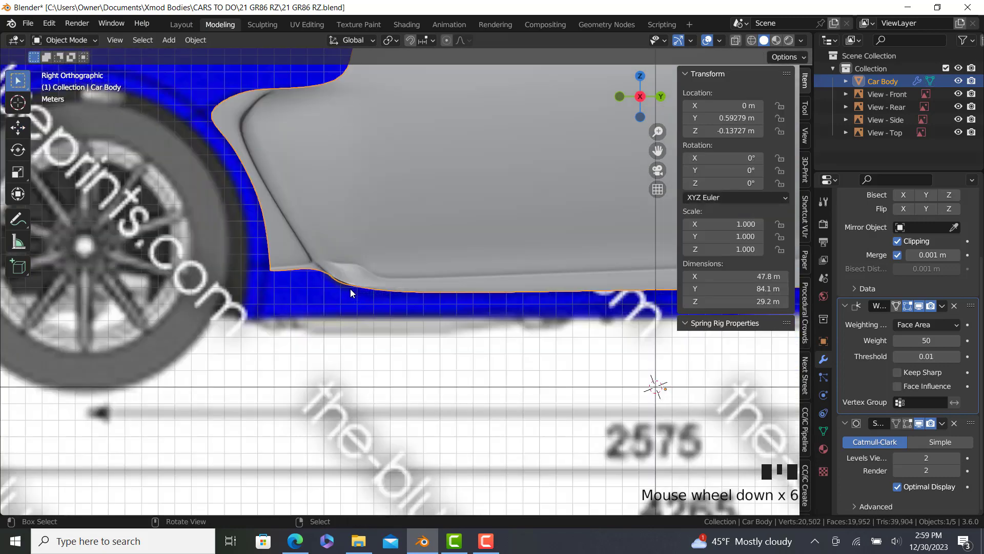
# - Select the 13 vertices running from the vent's lower tip around the narrow bottom edge of the panel's front corner
pyautogui.moveTo(350, 292); pyautogui.dragTo(422, 299, button='middle')
pyautogui.scroll(1, 364, 289)
pyautogui.scroll(3, 364, 294)
pyautogui.press('Tab')
pyautogui.scroll(5, 448, 260)
pyautogui.moveTo(448, 260); pyautogui.dragTo(460, 260, button='middle')
pyautogui.keyDown('shift'); pyautogui.moveTo(335, 187); pyautogui.dragTo(419, 286, button='middle'); pyautogui.keyUp('shift')
pyautogui.keyDown('ctrl'); pyautogui.rightClick(414, 249); pyautogui.keyUp('ctrl')
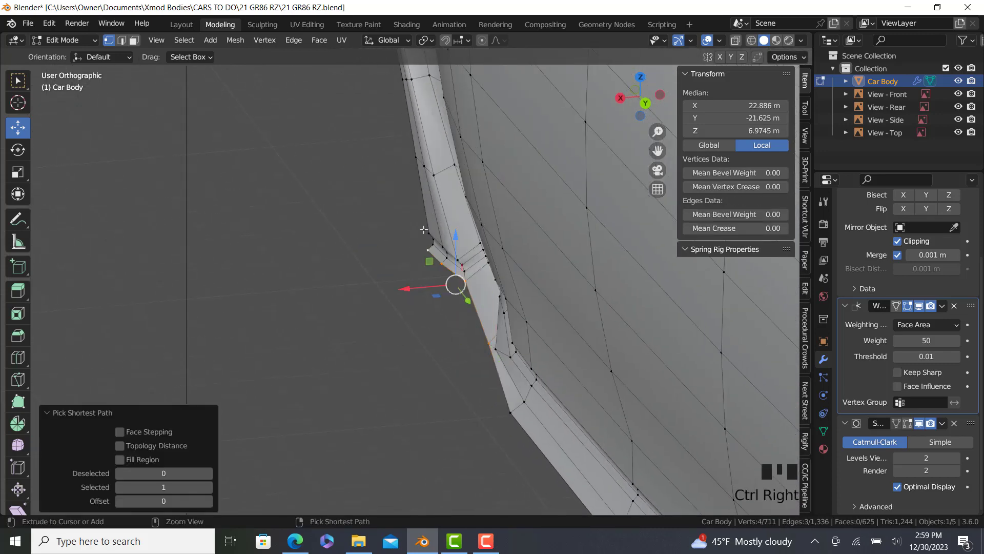
pyautogui.keyDown('ctrl'); pyautogui.rightClick(425, 230); pyautogui.keyUp('ctrl')
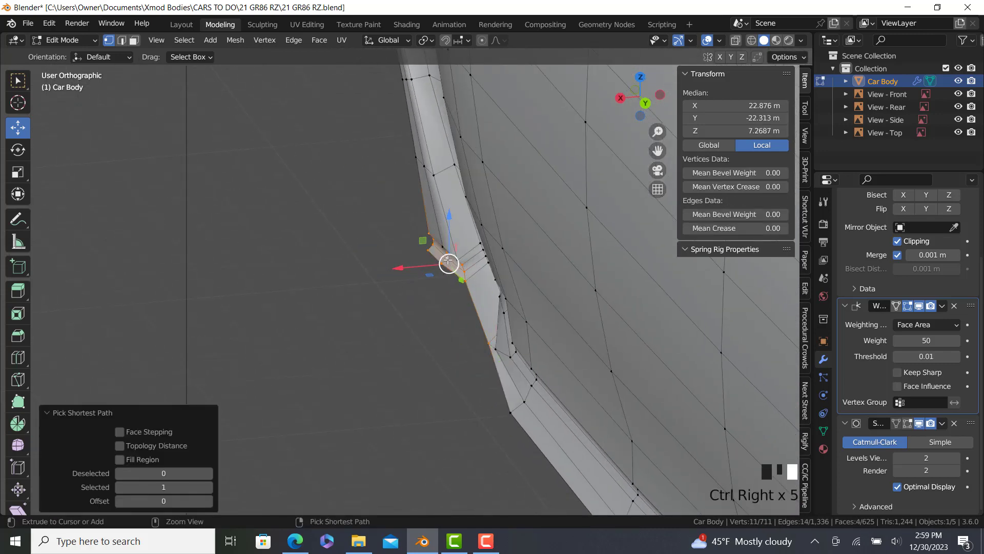
pyautogui.moveTo(448, 260); pyautogui.dragTo(318, 333, button='middle')
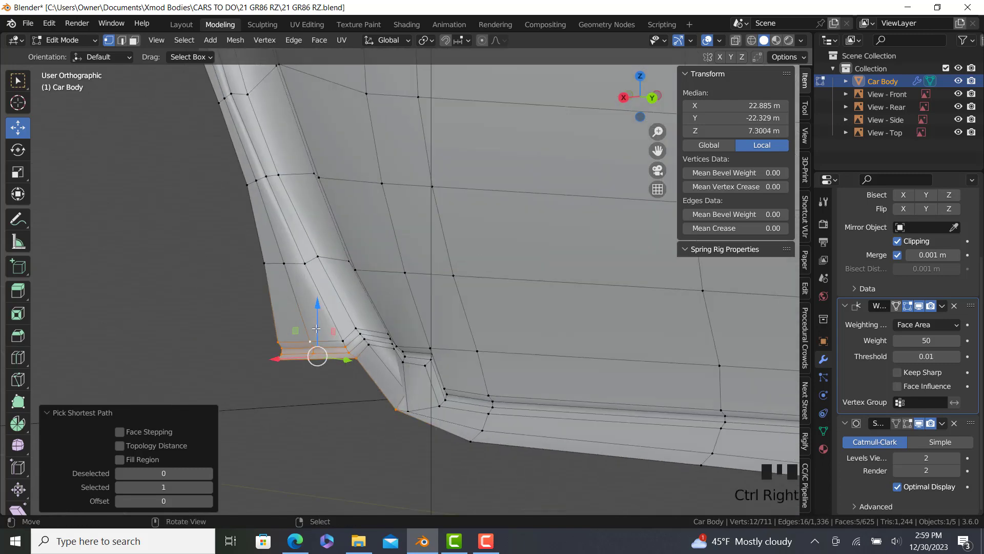
pyautogui.keyDown('ctrl'); pyautogui.rightClick(334, 334); pyautogui.keyUp('ctrl')
# - In front view, move the corner's bottom-edge vertices outward along X and add the next vertex above to the selection
pyautogui.press('KP_1')
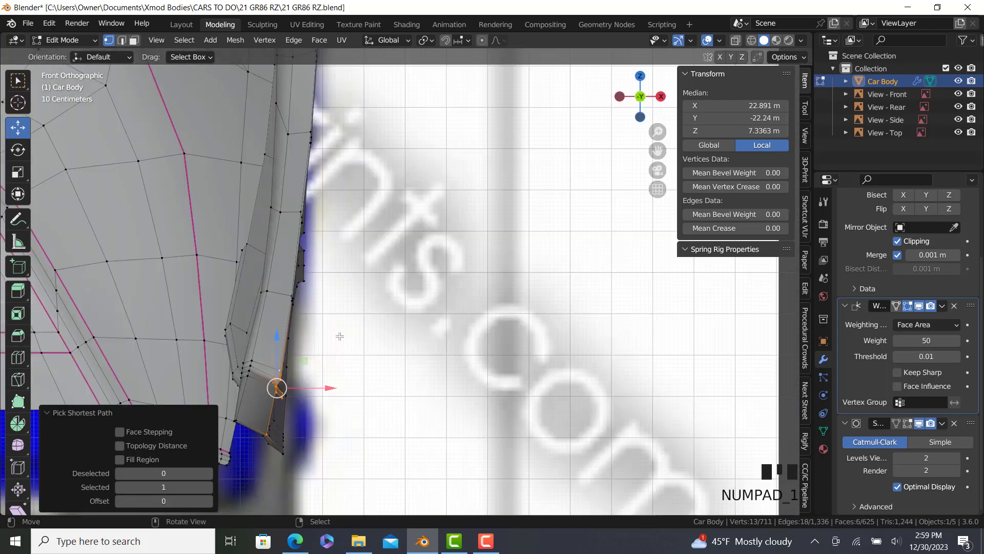
pyautogui.keyDown('shift'); pyautogui.moveTo(338, 333); pyautogui.dragTo(385, 325, button='middle'); pyautogui.keyUp('shift')
pyautogui.scroll(3, 425, 335)
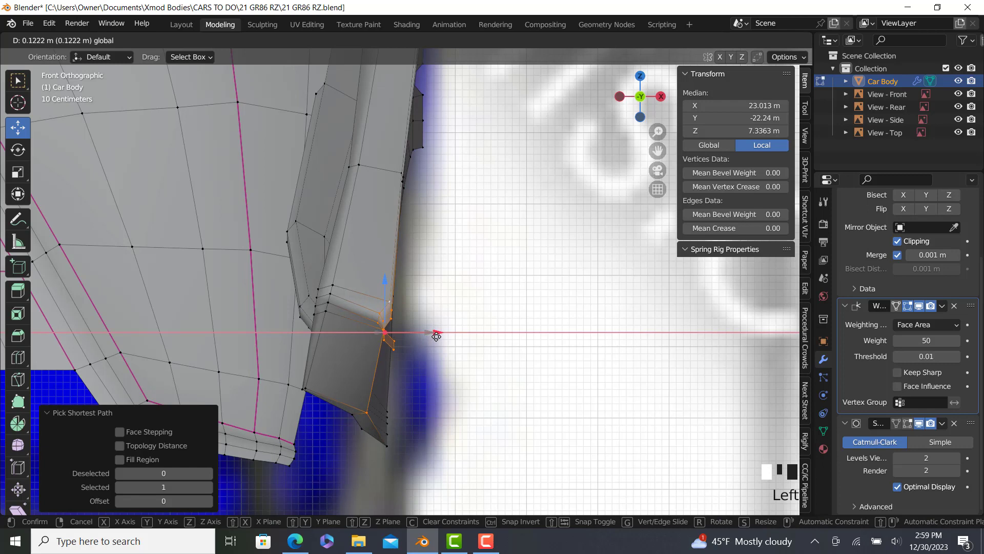
pyautogui.click(436, 336)
pyautogui.keyDown('shift'); pyautogui.rightClick(403, 175); pyautogui.keyUp('shift')
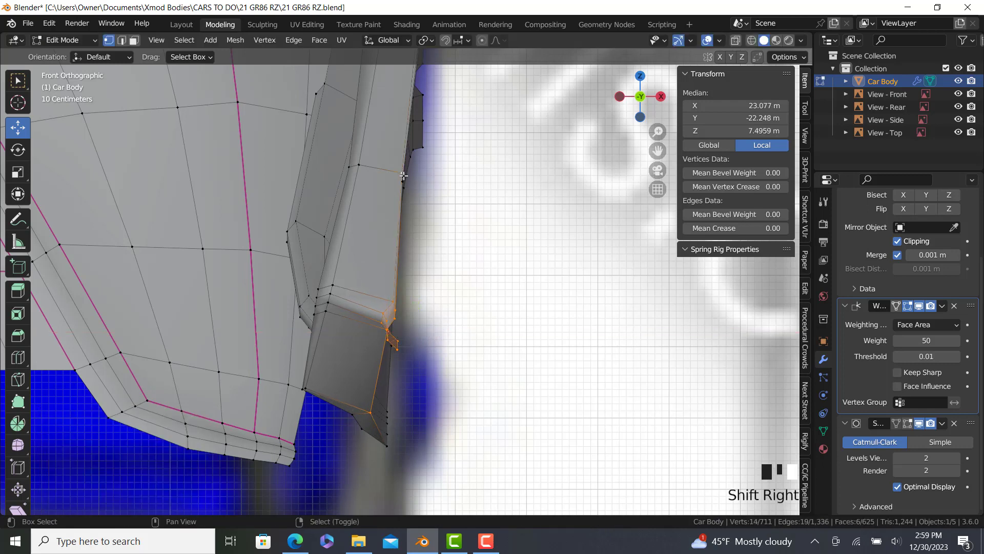
# - Add two more vertices to the front corner's selected bottom-edge vertices and move them about 0.253 m outward along X in front view
pyautogui.keyDown('shift'); pyautogui.rightClick(404, 182); pyautogui.keyUp('shift')
pyautogui.moveTo(437, 311); pyautogui.dragTo(442, 310)
pyautogui.moveTo(441, 310); pyautogui.dragTo(222, 293, button='middle')
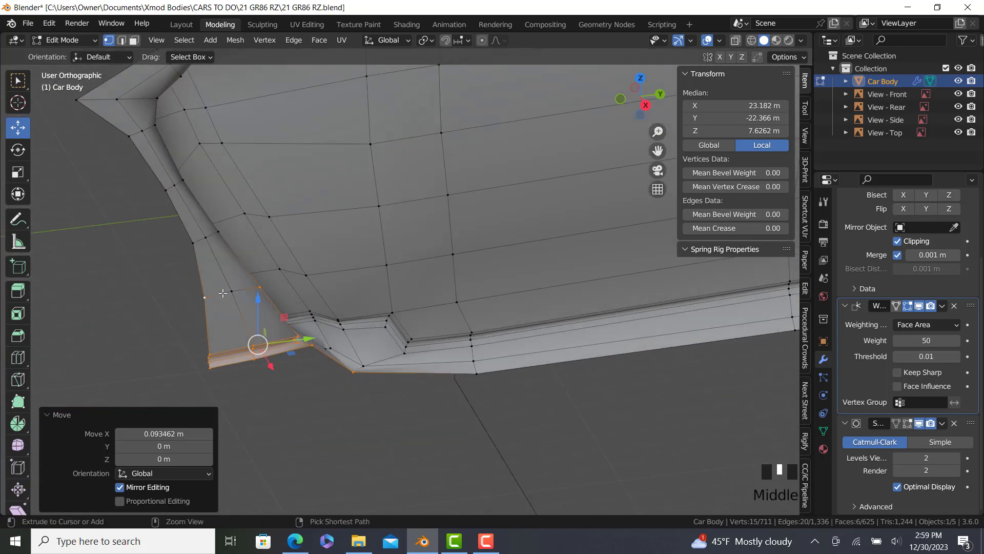
pyautogui.hotkey('ctrl', 'z')
pyautogui.keyDown('shift'); pyautogui.rightClick(232, 295); pyautogui.keyUp('shift')
pyautogui.press('KP_1')
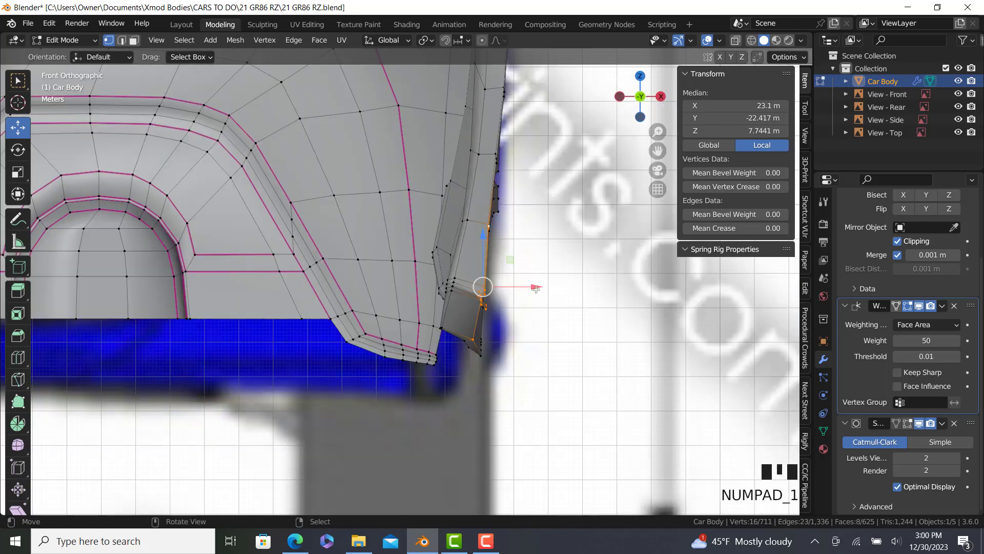
pyautogui.moveTo(528, 286); pyautogui.dragTo(530, 287)
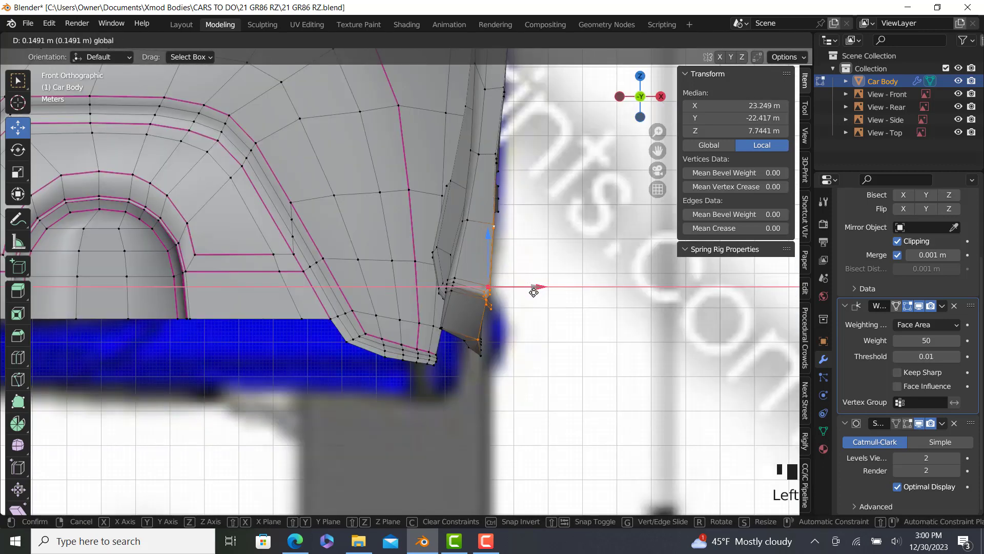
pyautogui.moveTo(537, 295); pyautogui.dragTo(537, 295)
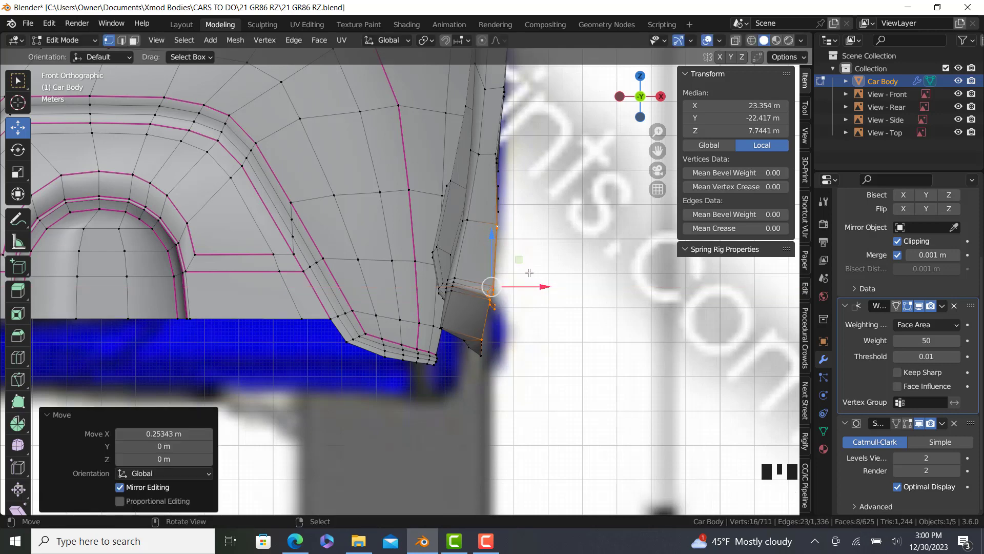
# - Select the three vertices of the next row up the panel's front edge and move them about 0.114 m outward along X
pyautogui.scroll(2, 497, 141)
pyautogui.moveTo(455, 169); pyautogui.dragTo(273, 212, button='middle')
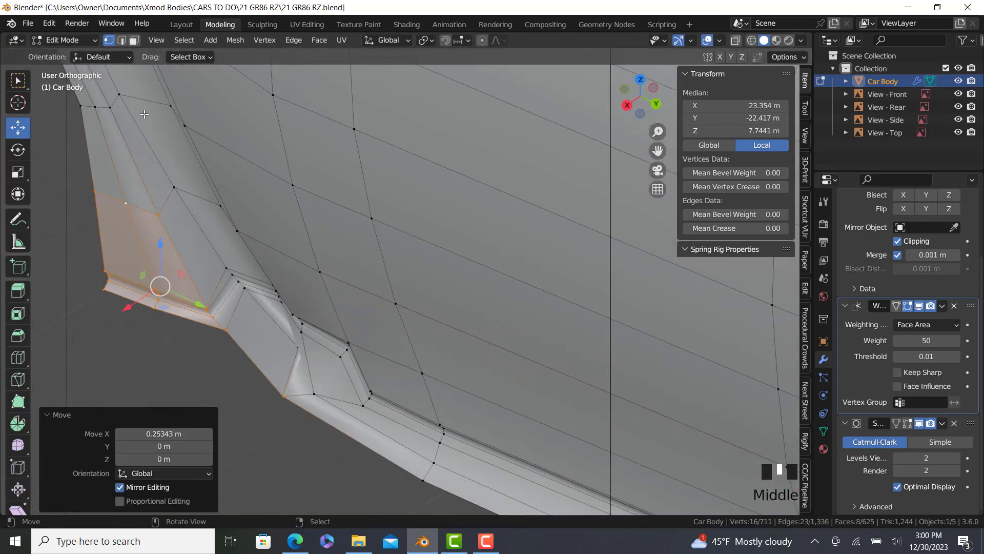
pyautogui.keyDown('shift'); pyautogui.moveTo(101, 98); pyautogui.dragTo(187, 196, button='middle'); pyautogui.keyUp('shift')
pyautogui.keyDown('ctrl'); pyautogui.rightClick(197, 205); pyautogui.keyUp('ctrl')
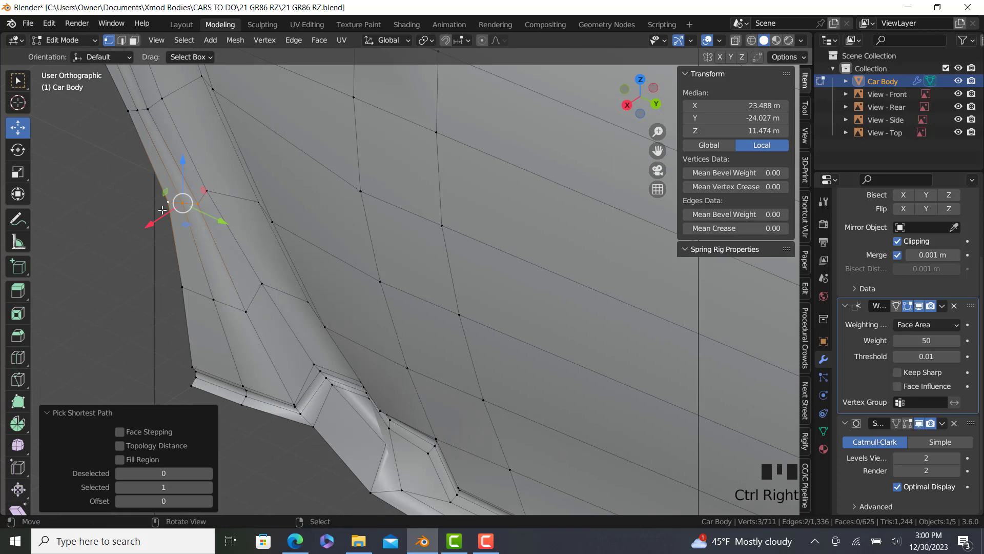
pyautogui.press('KP_1')
pyautogui.keyDown('shift'); pyautogui.moveTo(524, 243); pyautogui.dragTo(524, 268, button='middle'); pyautogui.keyUp('shift')
pyautogui.moveTo(525, 269); pyautogui.dragTo(531, 271)
# - Select the six vertices of the next two rows up the panel's front edge and move them slightly outward along X
pyautogui.moveTo(530, 271); pyautogui.dragTo(317, 220, button='middle')
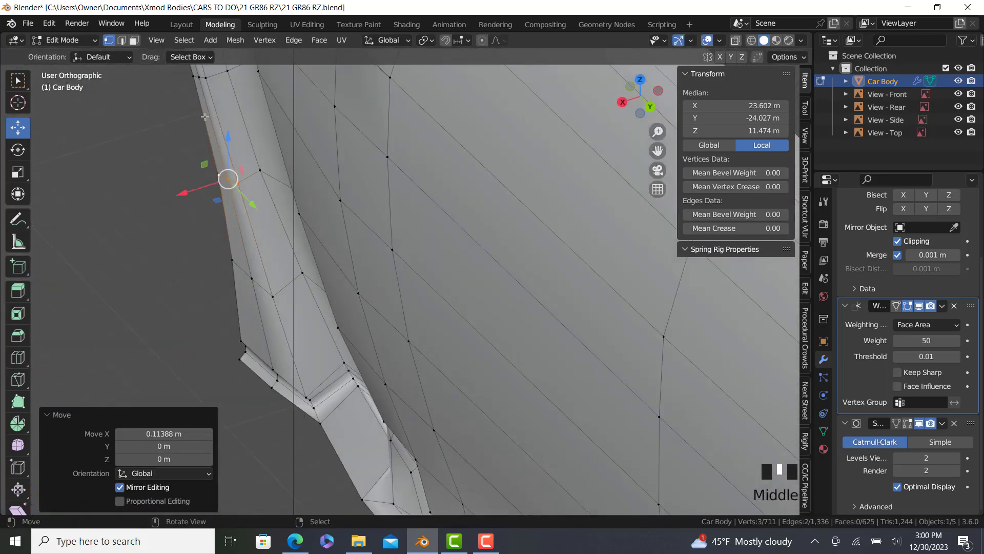
pyautogui.keyDown('shift'); pyautogui.moveTo(220, 154); pyautogui.dragTo(257, 190, button='middle'); pyautogui.keyUp('shift')
pyautogui.press('b')
pyautogui.moveTo(226, 167); pyautogui.dragTo(226, 169)
pyautogui.press('KP_1')
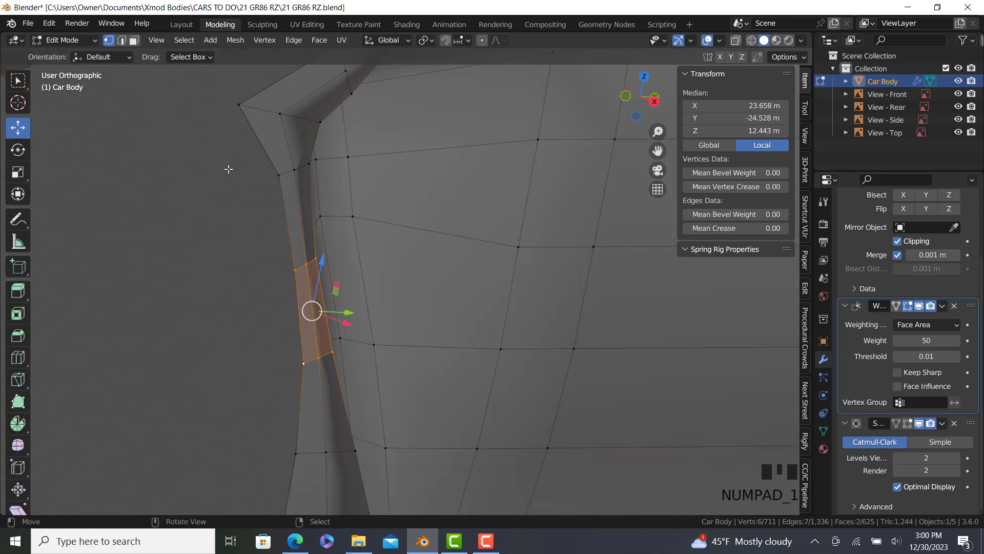
pyautogui.moveTo(512, 299); pyautogui.dragTo(515, 301)
# - Examine the smoothed front corner and side skirt in Object Mode, and the skirt's rear part against the side blueprint
pyautogui.moveTo(515, 303); pyautogui.dragTo(345, 374, button='middle')
pyautogui.press('Tab')
pyautogui.scroll(-5, 469, 418)
pyautogui.moveTo(470, 418); pyautogui.dragTo(354, 410, button='middle')
pyautogui.press('Tab')
pyautogui.scroll(4, 413, 418)
pyautogui.moveTo(413, 417); pyautogui.dragTo(332, 355, button='middle')
pyautogui.press('Tab')
pyautogui.scroll(-5, 498, 402)
pyautogui.press('KP_3')
pyautogui.scroll(2, 534, 365)
pyautogui.press('Tab')
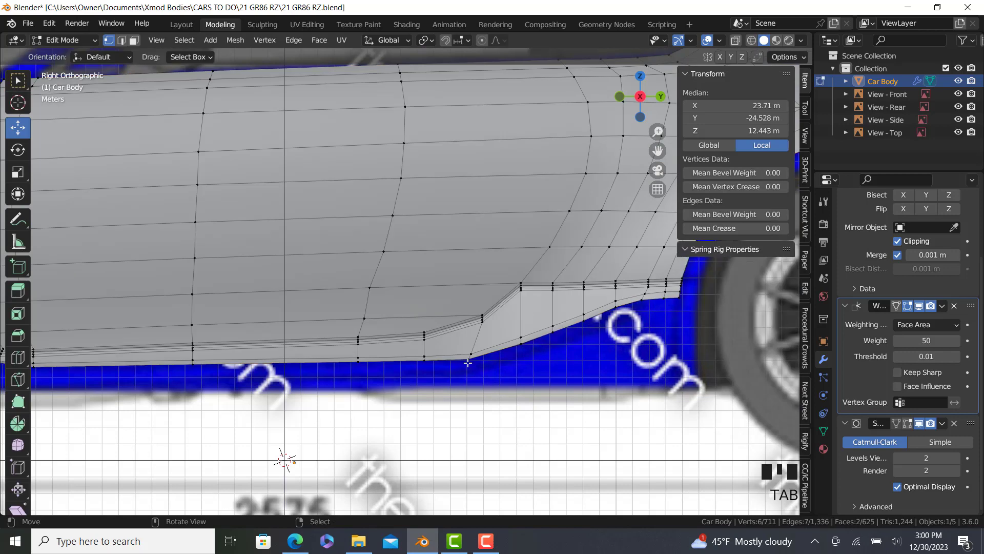
# - Switch to Edge to check the red GR86 reference photo's side skirt and return to Blender
pyautogui.moveTo(307, 547)
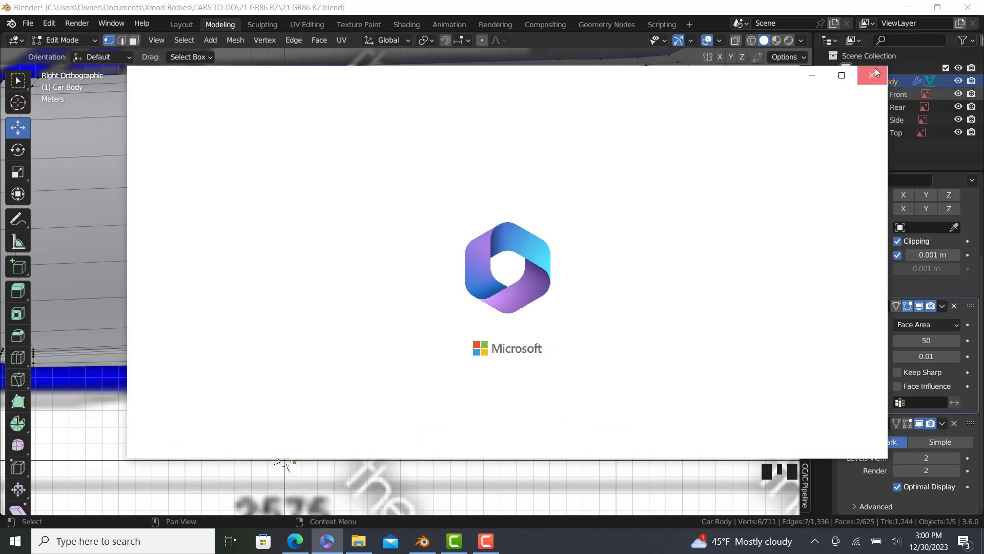
pyautogui.click(872, 74)
pyautogui.click(301, 544)
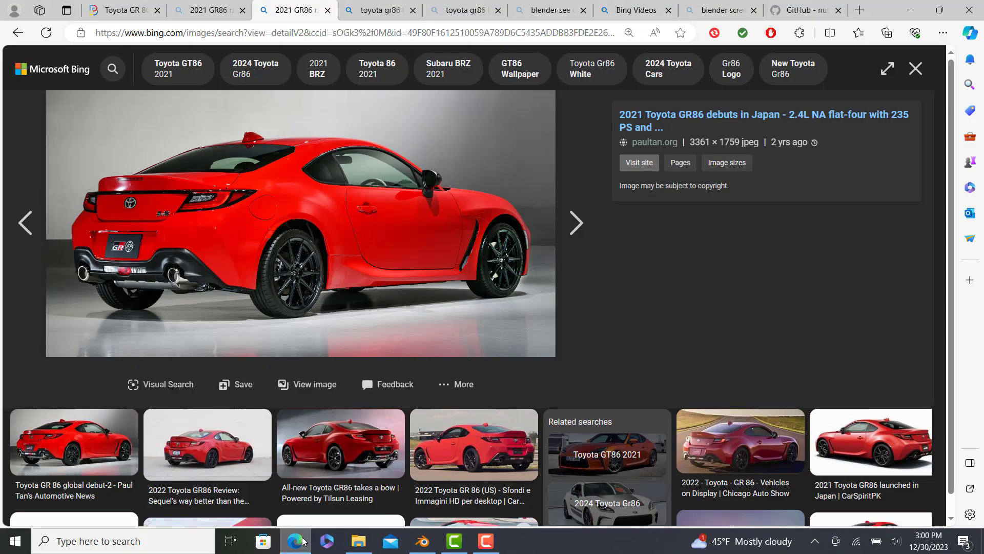
pyautogui.click(300, 539)
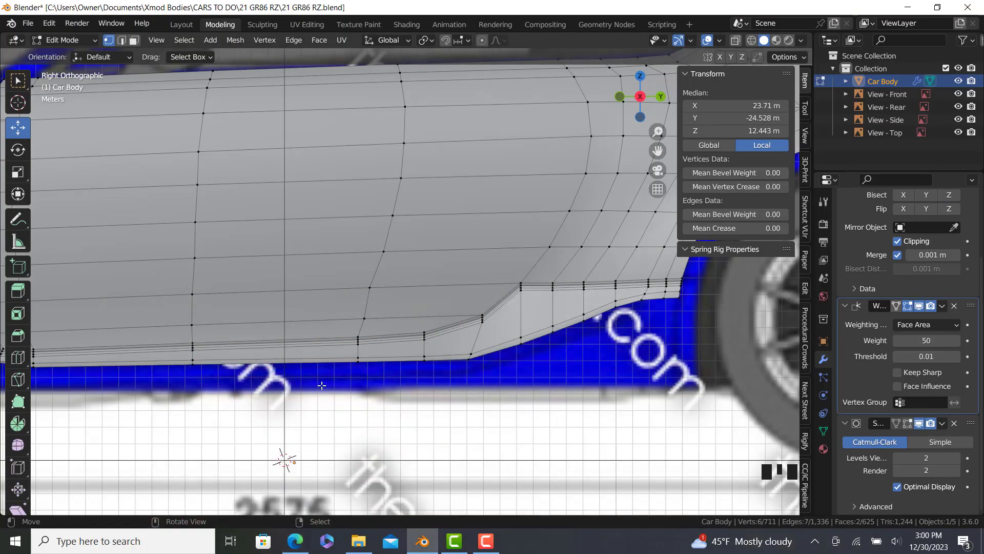
# - Extrude the side skirt's 10 bottom-edge vertices 0.779 m downward along Z and rotate the new edge by -0.456°
pyautogui.scroll(-3, 413, 397)
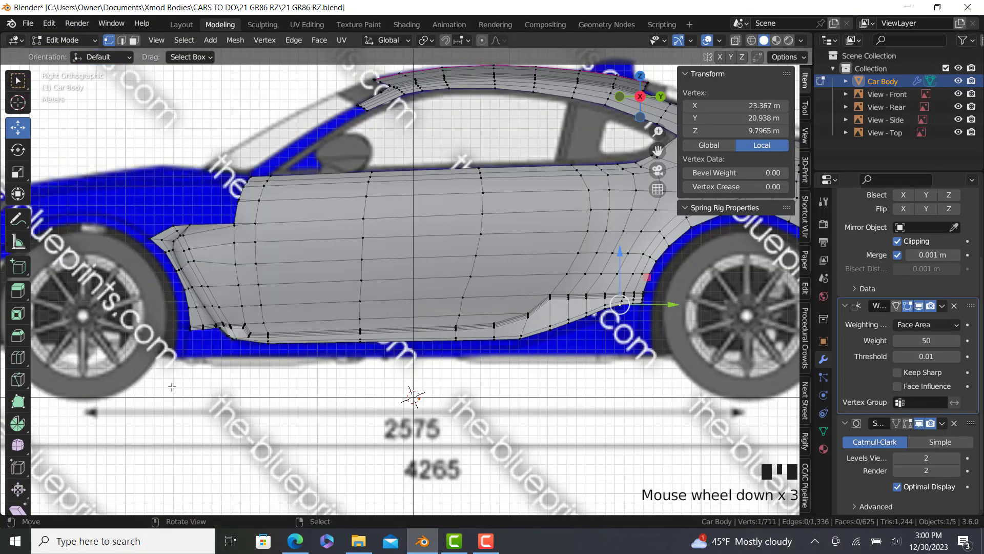
pyautogui.keyDown('shift'); pyautogui.moveTo(413, 398); pyautogui.dragTo(454, 398, button='middle'); pyautogui.keyUp('shift')
pyautogui.scroll(2, 534, 417)
pyautogui.keyDown('ctrl'); pyautogui.rightClick(456, 355); pyautogui.keyUp('ctrl')
pyautogui.keyDown('shift'); pyautogui.moveTo(694, 345); pyautogui.dragTo(589, 350, button='middle'); pyautogui.keyUp('shift')
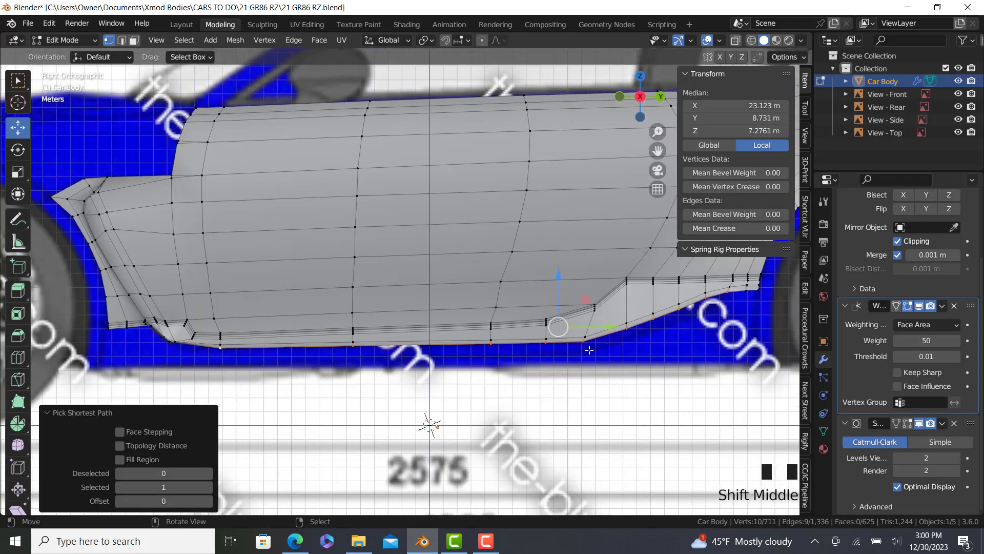
pyautogui.press('e')
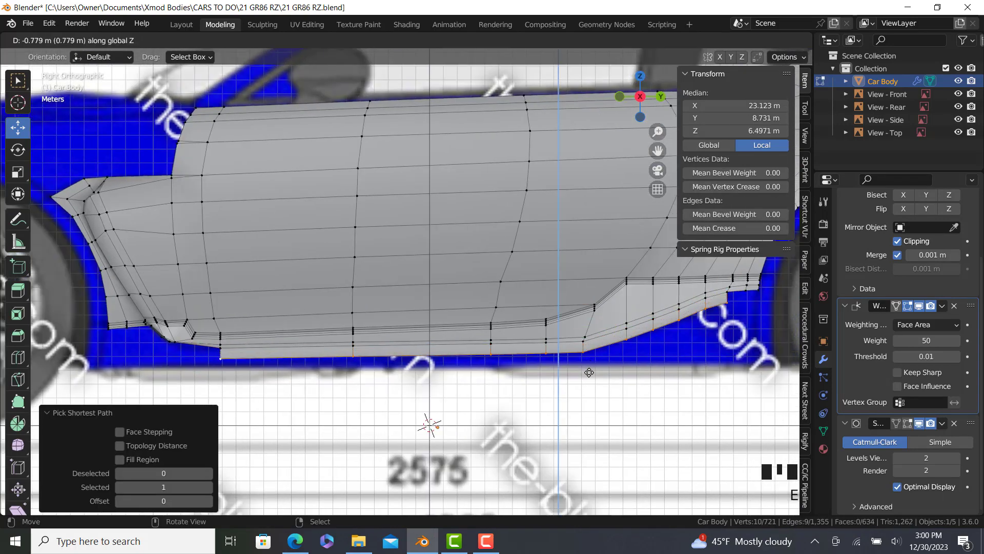
pyautogui.click(592, 375)
pyautogui.press('r')
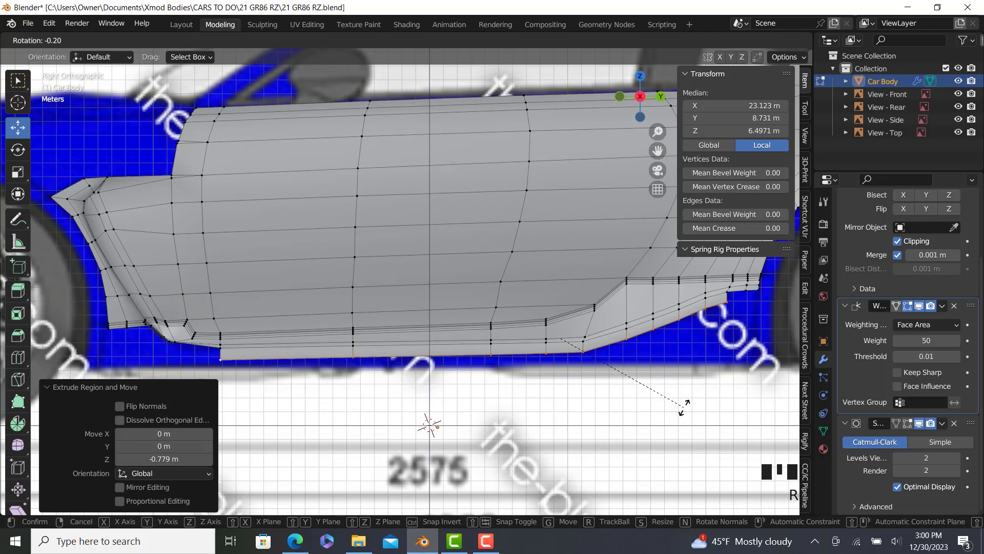
pyautogui.click(688, 408)
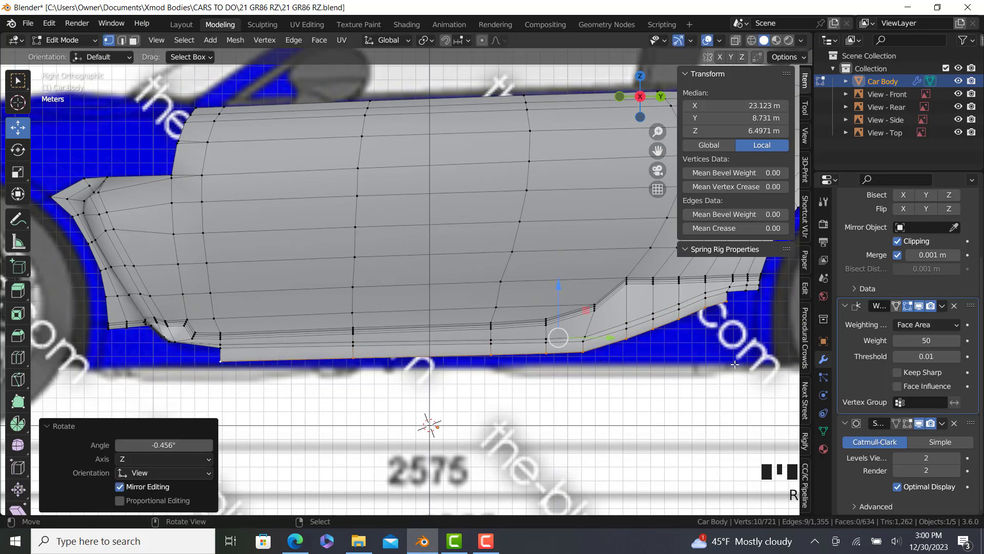
# - Delete the rearmost vertex of the newly extruded strip near the rear wheel arch
pyautogui.scroll(3, 687, 287)
pyautogui.keyDown('shift'); pyautogui.moveTo(686, 287); pyautogui.dragTo(576, 361, button='middle'); pyautogui.keyUp('shift')
pyautogui.rightClick(599, 334)
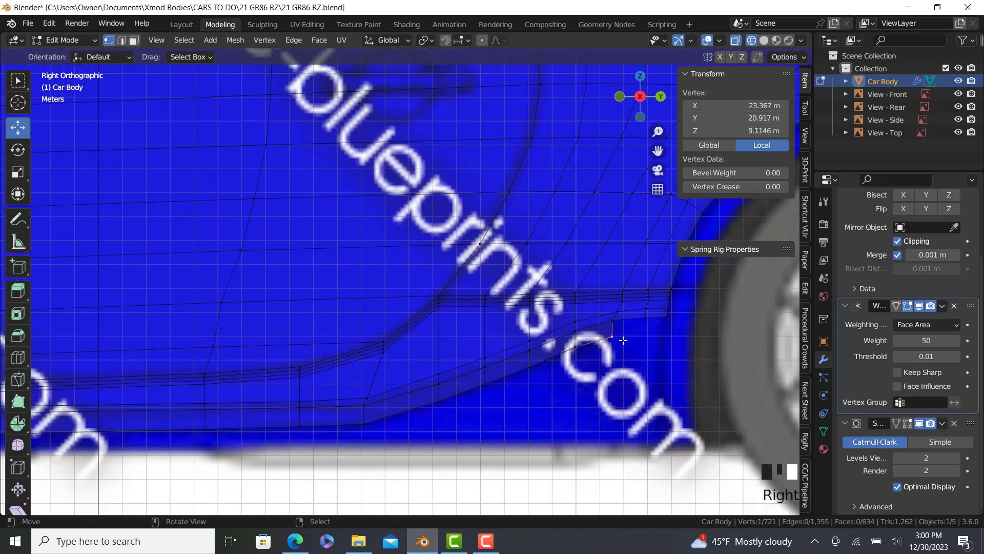
pyautogui.scroll(3, 637, 350)
pyautogui.press('x')
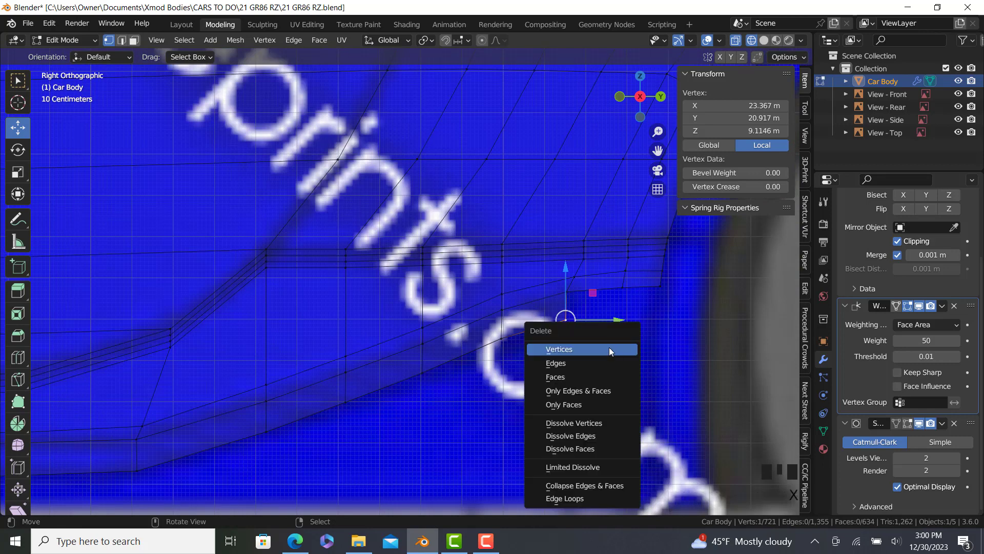
pyautogui.click(559, 348)
# - Close the strip's rear end with a triangular face and raise its lower vertex about 0.174 m along Z
pyautogui.rightClick(571, 299)
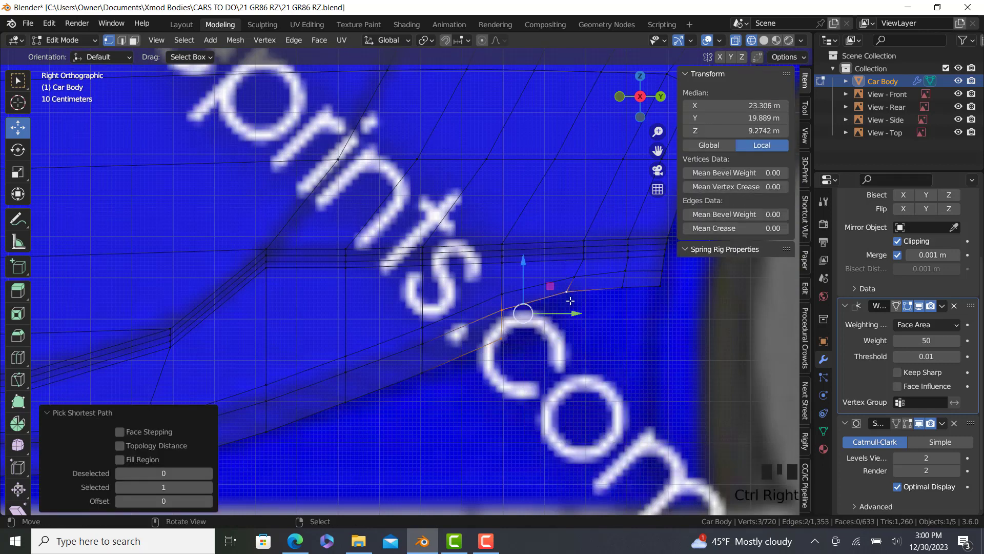
pyautogui.keyDown('ctrl'); pyautogui.rightClick(574, 300); pyautogui.keyUp('ctrl')
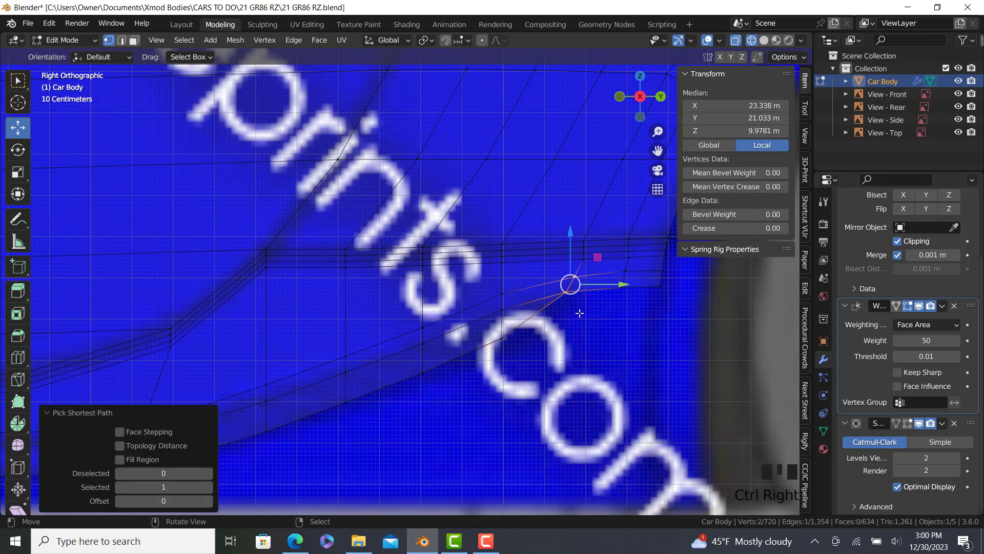
pyautogui.click(488, 344)
pyautogui.moveTo(501, 313); pyautogui.dragTo(509, 287)
pyautogui.scroll(-6, 512, 297)
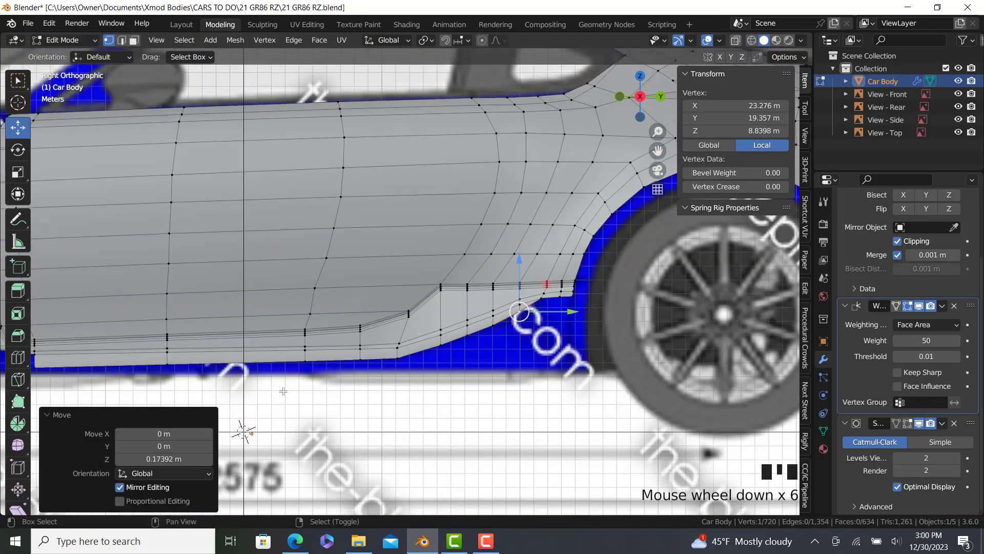
# - Select the four bottom-edge vertices from the vent's lower tip to the panel's front corner and extrude them 1.0585 m downward
pyautogui.keyDown('shift'); pyautogui.moveTo(248, 431); pyautogui.dragTo(567, 375, button='middle'); pyautogui.keyUp('shift')
pyautogui.scroll(2, 500, 364)
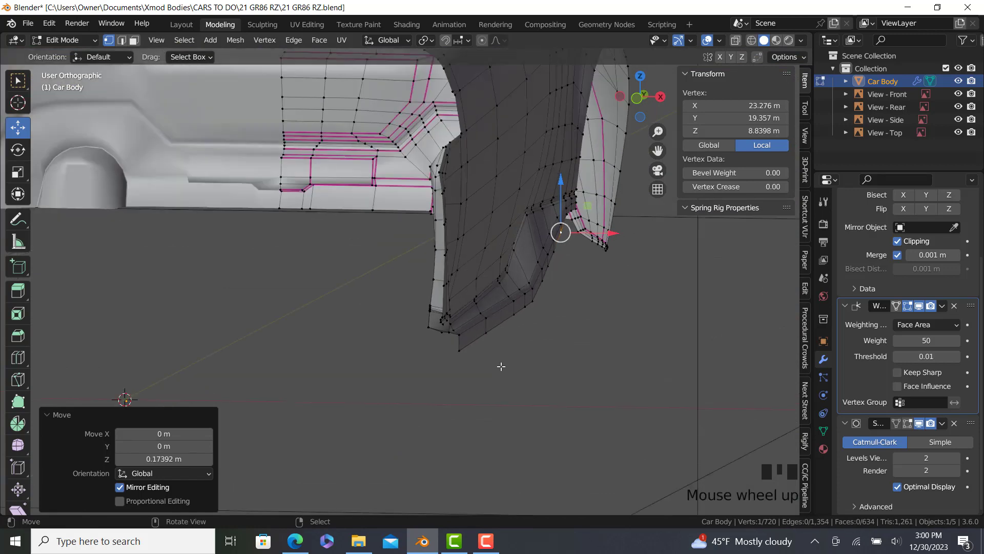
pyautogui.press('KP_3')
pyautogui.keyDown('shift'); pyautogui.moveTo(485, 417); pyautogui.dragTo(694, 408, button='middle'); pyautogui.keyUp('shift')
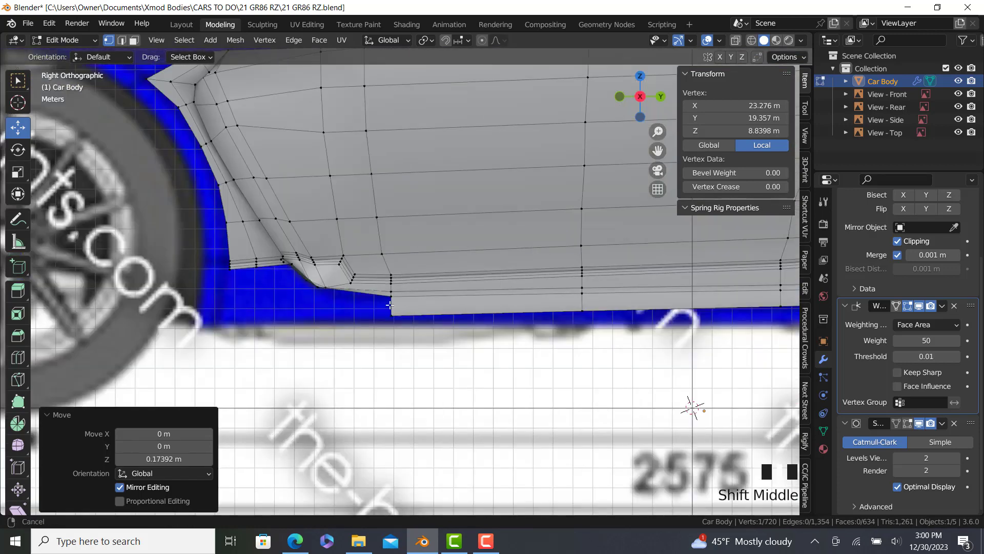
pyautogui.scroll(3, 290, 289)
pyautogui.moveTo(365, 303); pyautogui.dragTo(340, 377, button='middle')
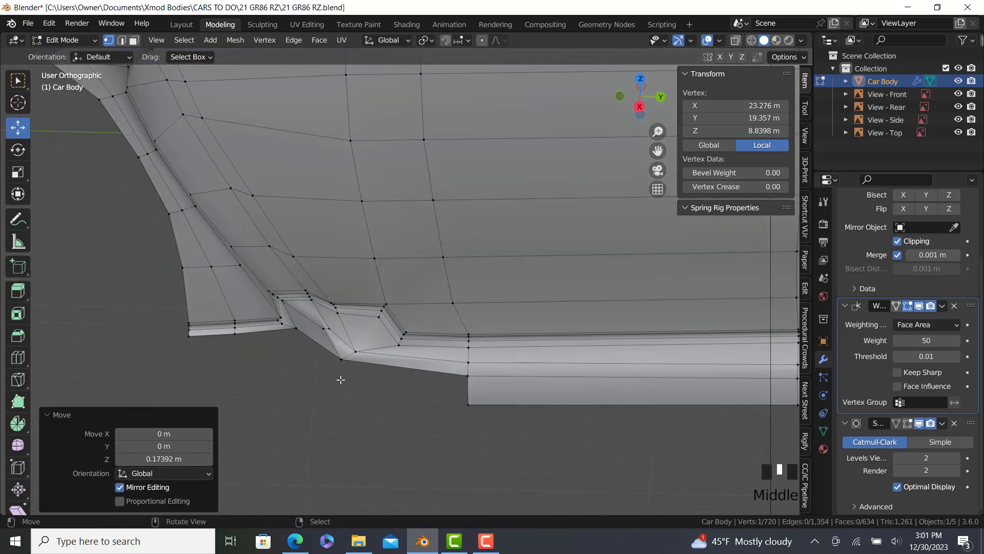
pyautogui.rightClick(341, 360)
pyautogui.keyDown('ctrl'); pyautogui.rightClick(183, 352); pyautogui.keyUp('ctrl')
pyautogui.press('KP_3')
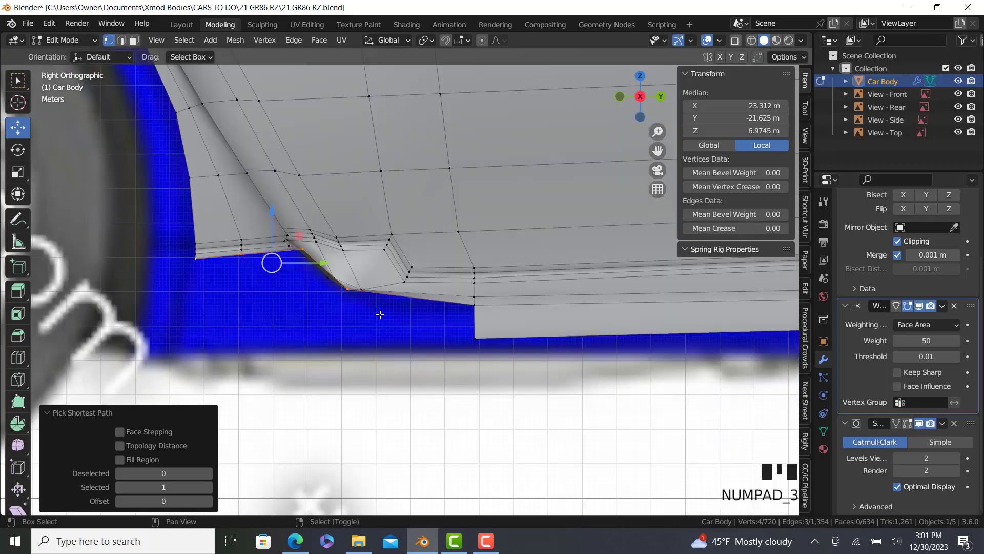
pyautogui.press('e')
pyautogui.click(388, 348)
# - Flatten the extruded corner edge by scaling it to 0 along Z and move it down towards the skirt strip's bottom edge
pyautogui.press('s')
pyautogui.press('z')
pyautogui.press('0')
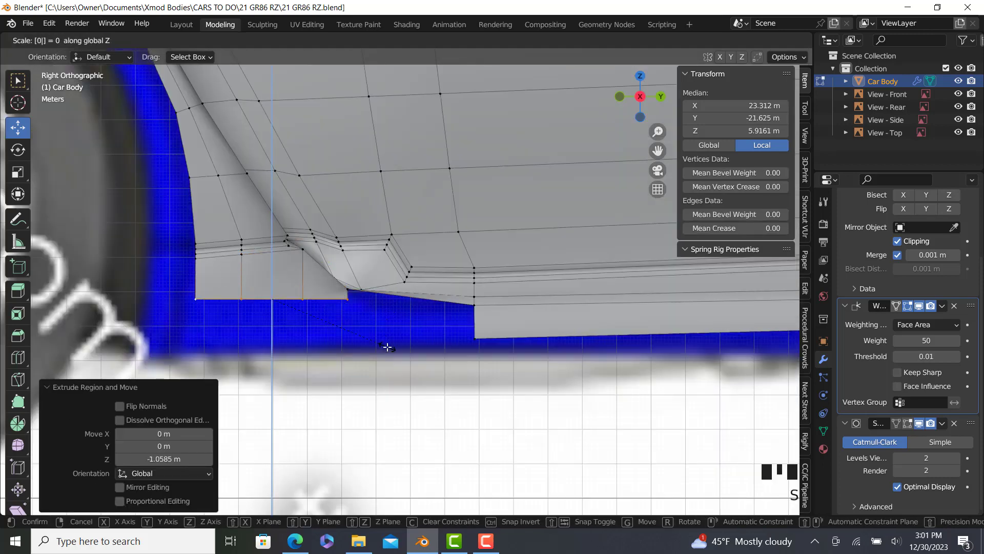
pyautogui.press('Return')
pyautogui.moveTo(275, 251); pyautogui.dragTo(274, 287)
# - Fill the gap between the corner extension and the skirt strip with a face and lower the corner's bottom edge about 0.298 m
pyautogui.rightClick(354, 342)
pyautogui.keyDown('ctrl'); pyautogui.rightClick(458, 344); pyautogui.keyUp('ctrl')
pyautogui.press('f')
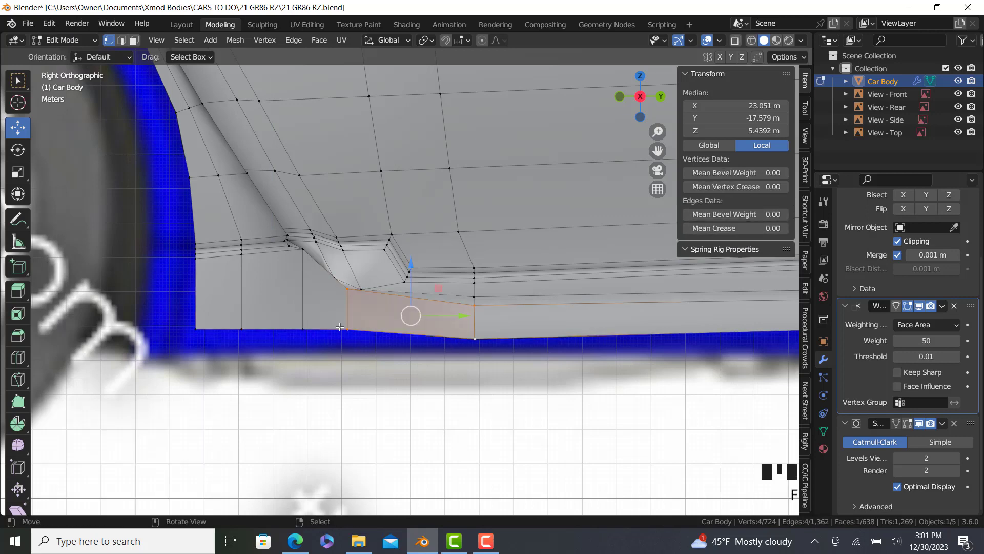
pyautogui.rightClick(345, 328)
pyautogui.keyDown('ctrl'); pyautogui.rightClick(196, 329); pyautogui.keyUp('ctrl')
pyautogui.moveTo(267, 281); pyautogui.dragTo(265, 292)
# - Extrude the skirt's nine-vertex bottom edge about 0.953 m downward along Z and flatten it with a Z scale of 0
pyautogui.scroll(-5, 748, 350)
pyautogui.keyDown('shift'); pyautogui.moveTo(748, 350); pyautogui.dragTo(476, 339, button='middle'); pyautogui.keyUp('shift')
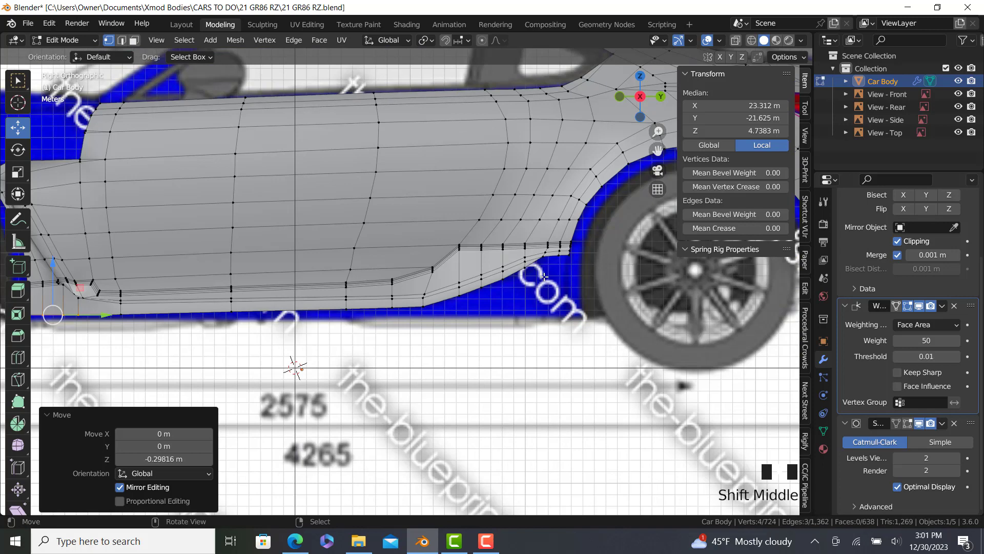
pyautogui.scroll(3, 544, 277)
pyautogui.keyDown('shift'); pyautogui.moveTo(314, 290); pyautogui.dragTo(704, 352, button='middle'); pyautogui.keyUp('shift')
pyautogui.keyDown('ctrl'); pyautogui.rightClick(468, 324); pyautogui.keyUp('ctrl')
pyautogui.press('e')
pyautogui.press('z')
pyautogui.click(417, 371)
pyautogui.press('s')
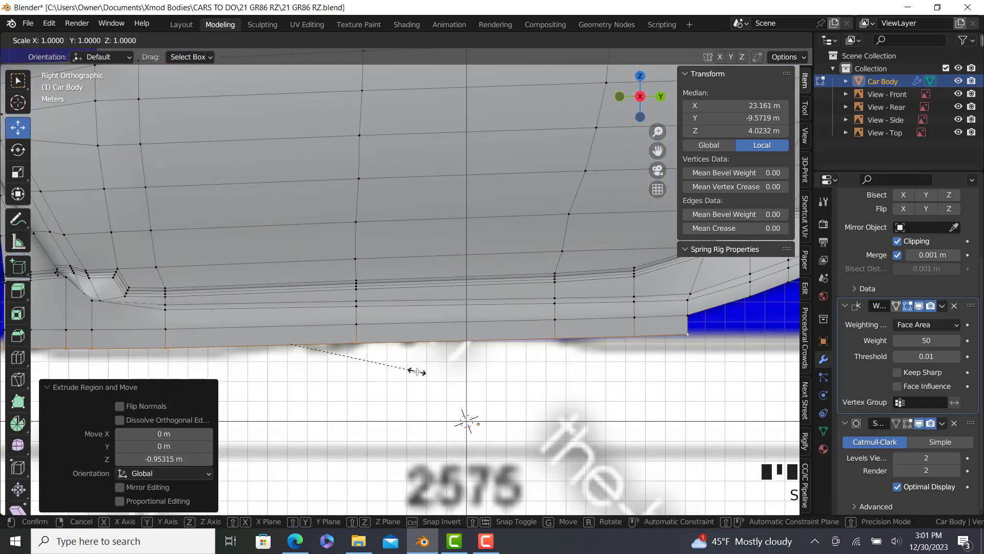
pyautogui.press('z')
pyautogui.press('0')
pyautogui.press('Return')
# - Raise the flattened bottom edge about 0.335 m along Z to match the blueprint's lower body line, using X-ray to compare
pyautogui.hotkey('alt', 'z')
pyautogui.keyDown('shift'); pyautogui.moveTo(289, 304); pyautogui.dragTo(358, 306, button='middle'); pyautogui.keyUp('shift')
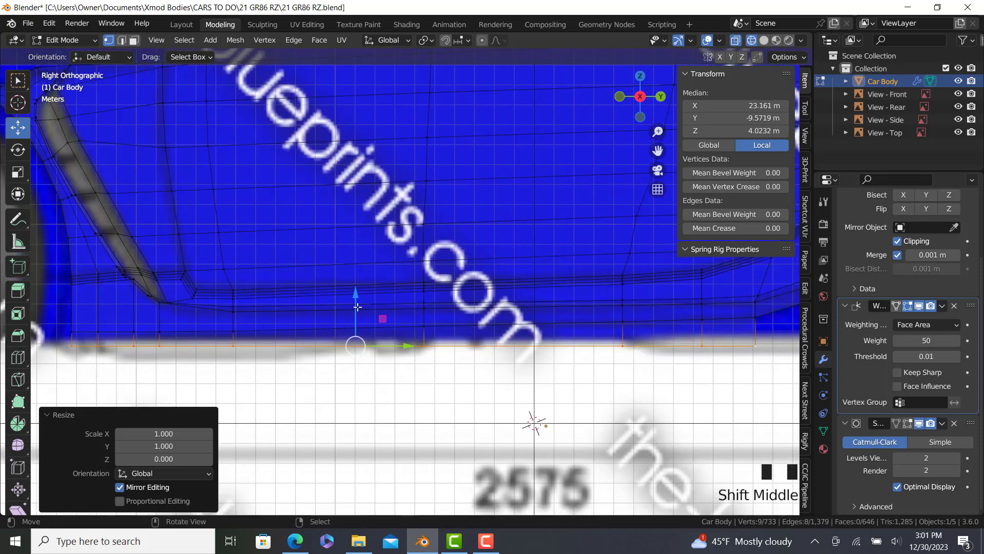
pyautogui.moveTo(357, 306); pyautogui.dragTo(363, 293)
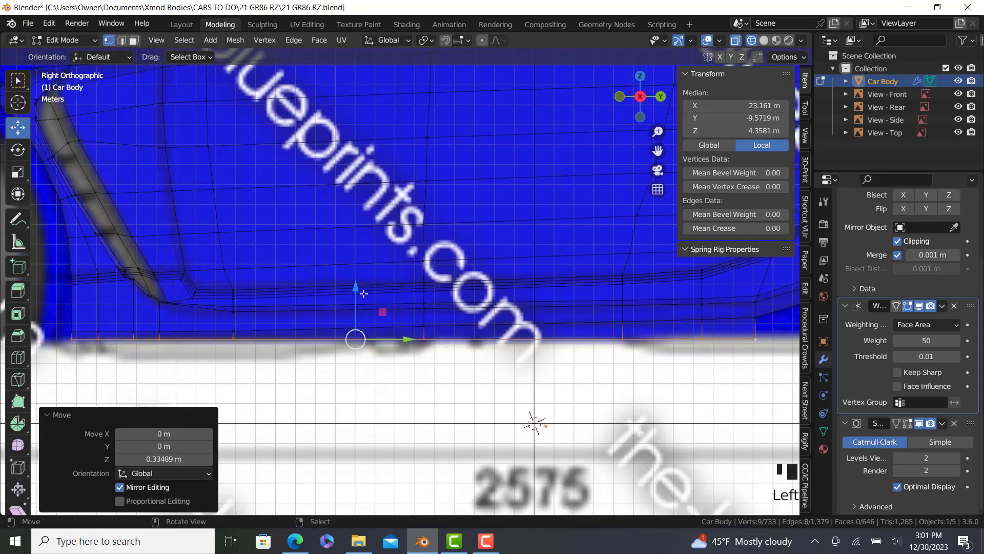
pyautogui.hotkey('alt', 'z')
pyautogui.keyDown('shift'); pyautogui.moveTo(534, 417); pyautogui.dragTo(325, 407, button='middle'); pyautogui.keyUp('shift')
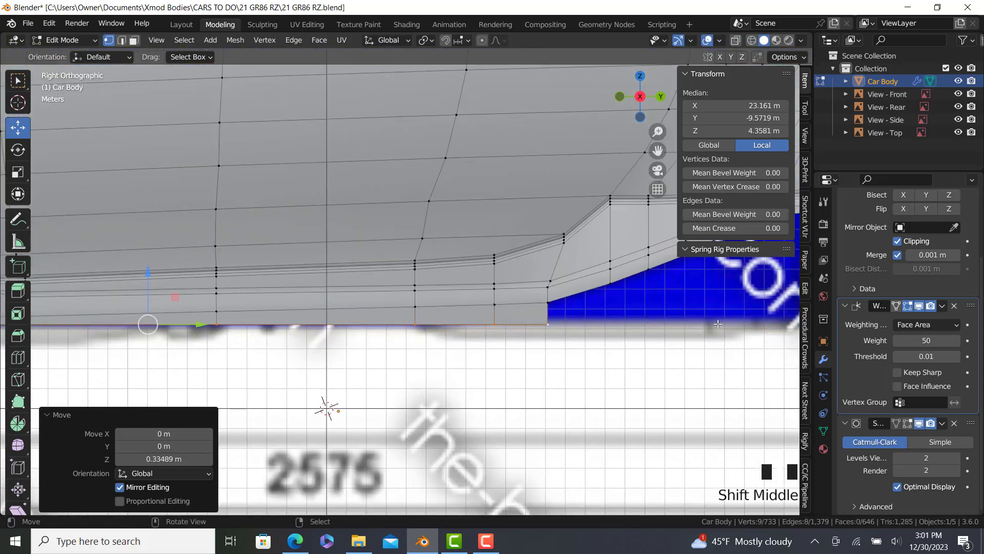
pyautogui.keyDown('shift'); pyautogui.moveTo(682, 341); pyautogui.dragTo(507, 339, button='middle'); pyautogui.keyUp('shift')
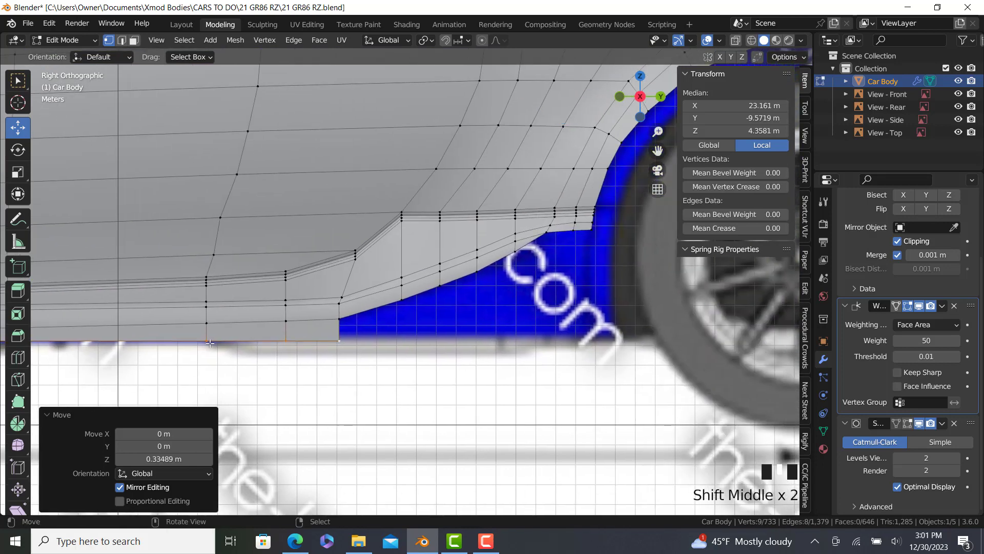
pyautogui.keyDown('shift'); pyautogui.moveTo(210, 343); pyautogui.dragTo(429, 422, button='middle'); pyautogui.keyUp('shift')
pyautogui.scroll(-3, 463, 391)
pyautogui.scroll(2, 181, 349)
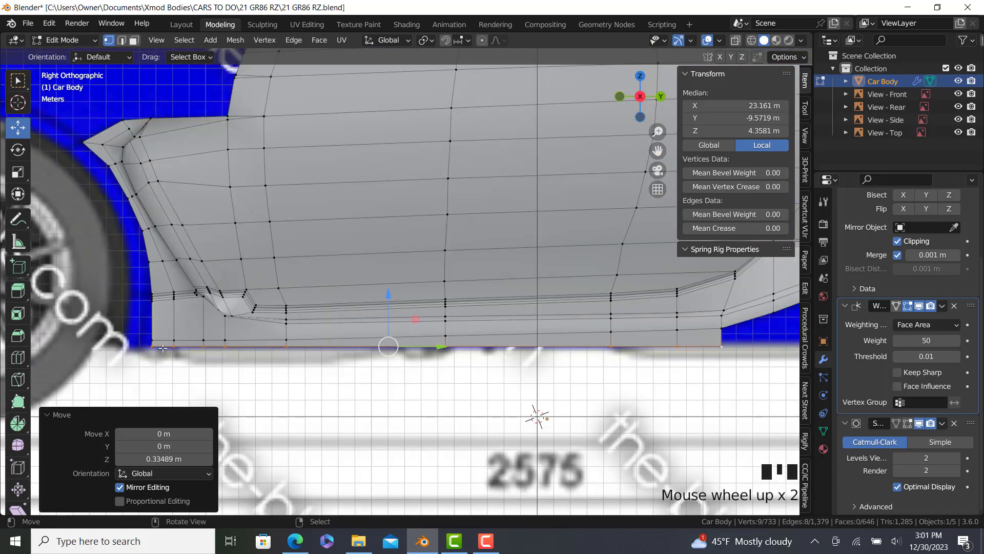
# - Move the skirt's bottom edge about 0.548 m inward along X in front view and check the smoothed body in Object Mode
pyautogui.scroll(-5, 382, 344)
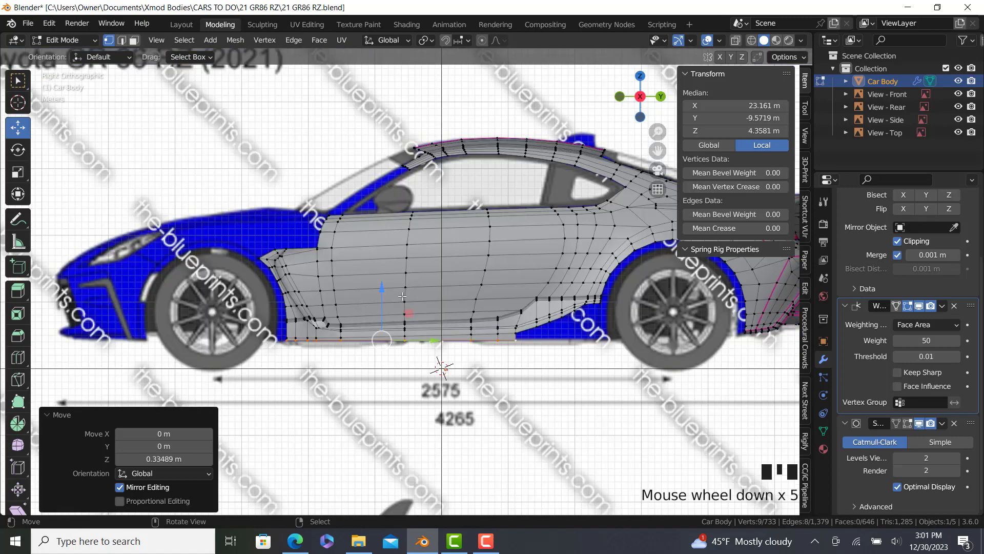
pyautogui.press('KP_1')
pyautogui.scroll(11, 401, 340)
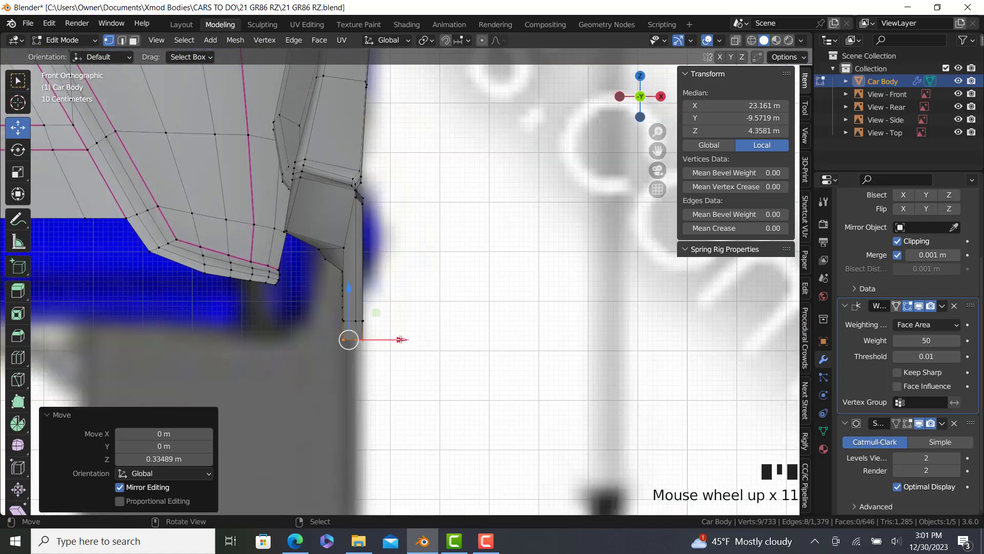
pyautogui.moveTo(402, 339); pyautogui.dragTo(391, 340)
pyautogui.moveTo(391, 340)
pyautogui.mouseDown(button='middle')
pyautogui.moveTo(340, 363)
pyautogui.moveTo(229, 356)
pyautogui.moveTo(378, 334)
pyautogui.mouseUp(button='middle')
pyautogui.moveTo(378, 333); pyautogui.dragTo(381, 334)
pyautogui.press('Tab')
pyautogui.scroll(-5, 389, 342)
pyautogui.press('KP_3')
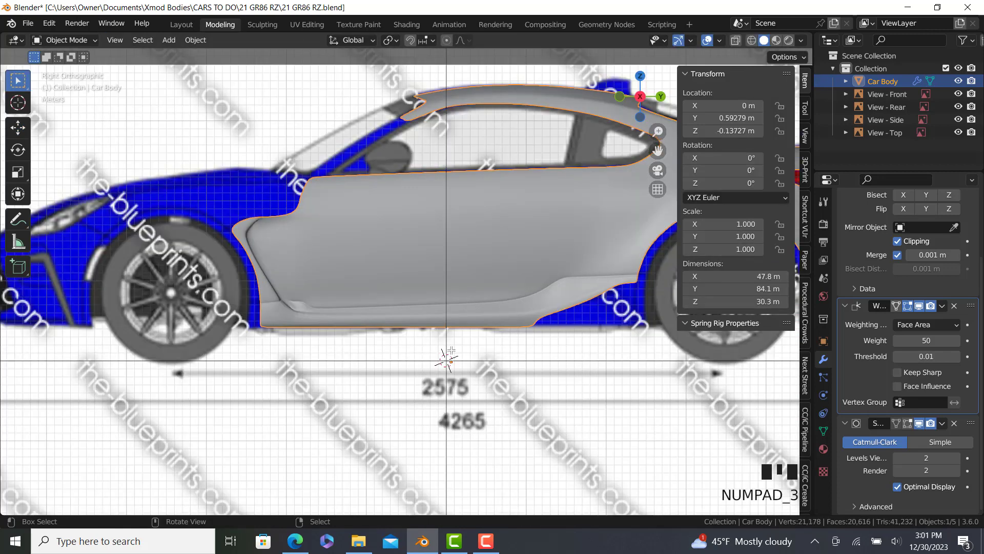
# - Extrude the short edge beside the rear wheel arch about 4.6 m down along Z and shift it about 0.107 m forward along Y
pyautogui.press('Tab')
pyautogui.scroll(3, 592, 312)
pyautogui.keyDown('shift'); pyautogui.moveTo(591, 312); pyautogui.dragTo(533, 241, button='middle'); pyautogui.keyUp('shift')
pyautogui.scroll(2, 590, 241)
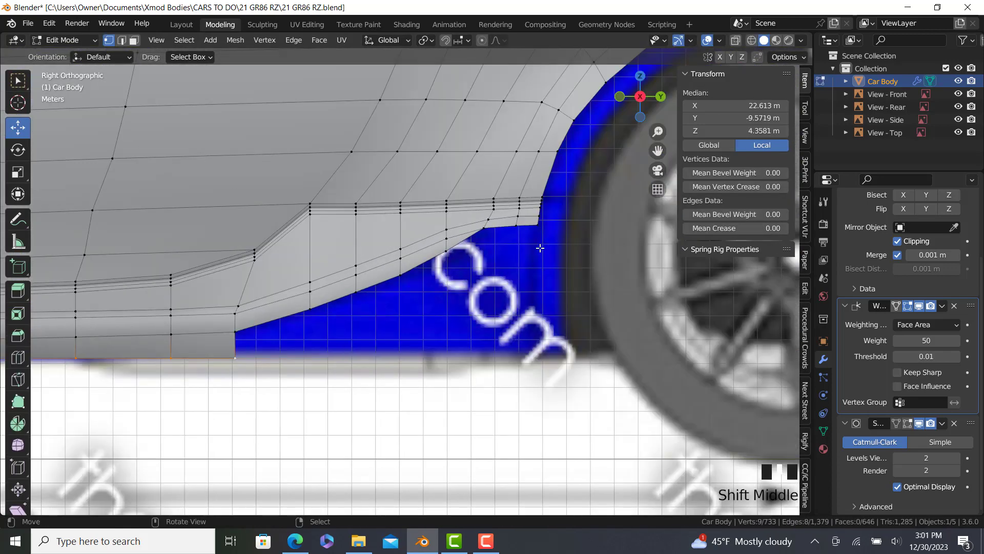
pyautogui.rightClick(530, 240)
pyautogui.keyDown('ctrl'); pyautogui.rightClick(516, 225); pyautogui.keyUp('ctrl')
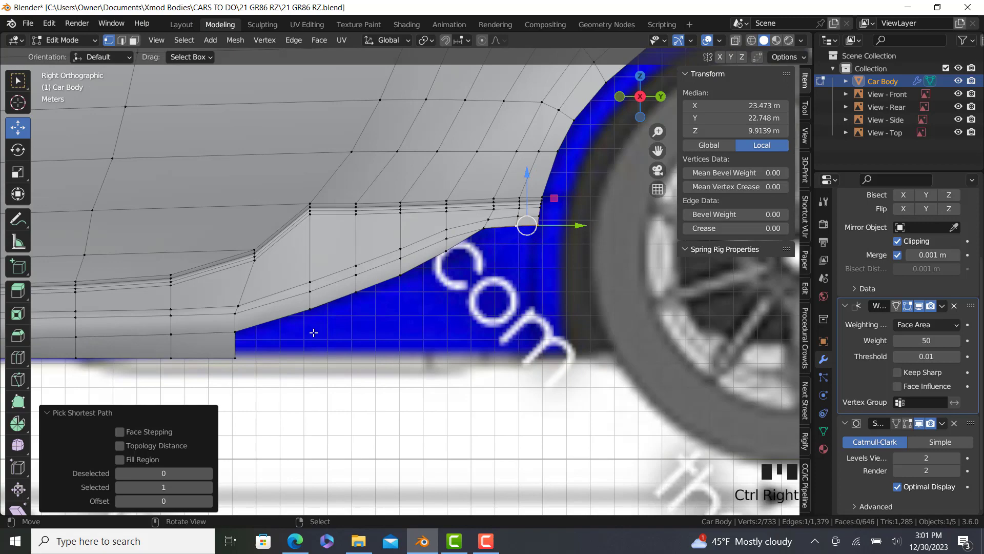
pyautogui.rightClick(246, 354)
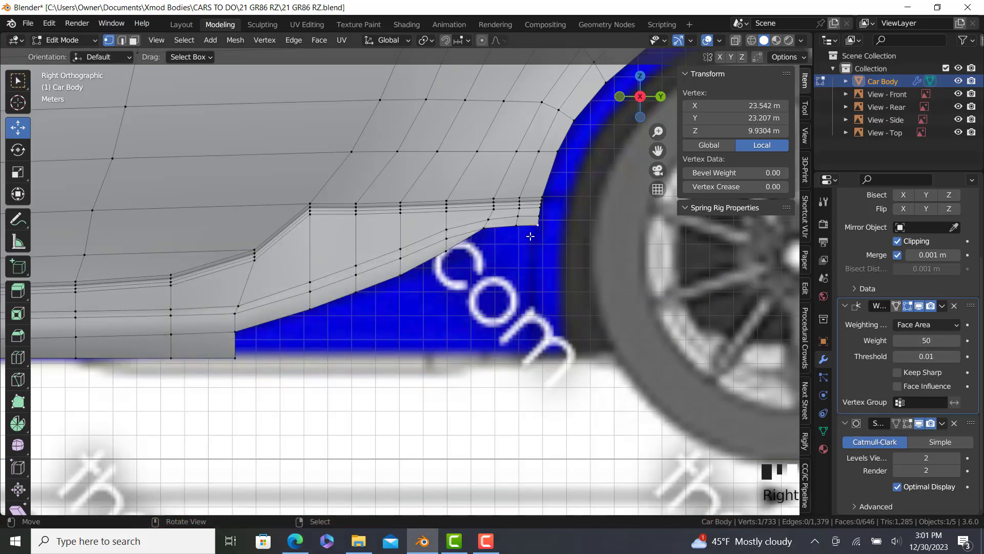
pyautogui.keyDown('ctrl'); pyautogui.rightClick(517, 224); pyautogui.keyUp('ctrl')
pyautogui.press('e')
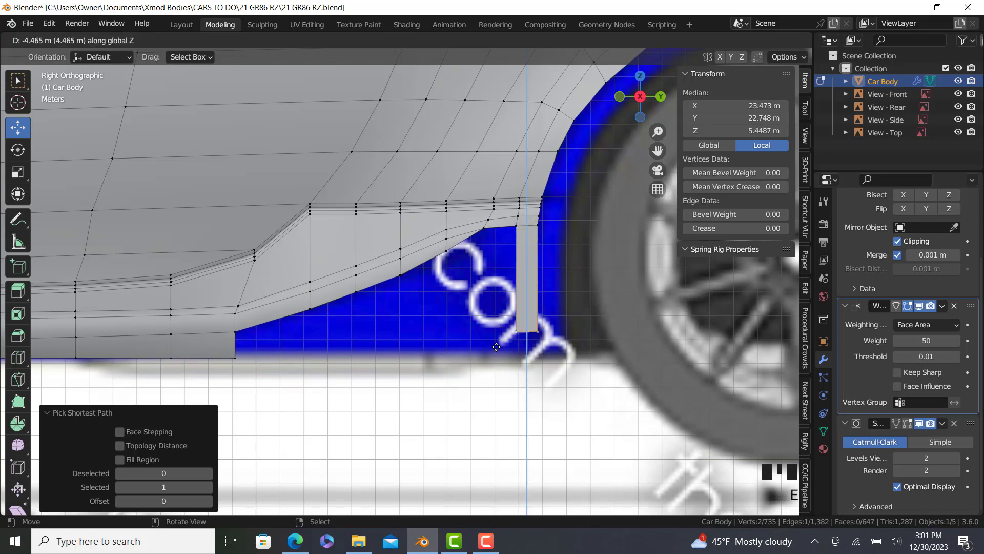
pyautogui.click(496, 347)
pyautogui.moveTo(577, 339); pyautogui.dragTo(574, 340)
pyautogui.moveTo(519, 294); pyautogui.dragTo(518, 294)
pyautogui.click(518, 293)
# - Connect the skirt's rear corner vertex to the vertical strip's lower front vertex with an edge
pyautogui.rightClick(236, 332)
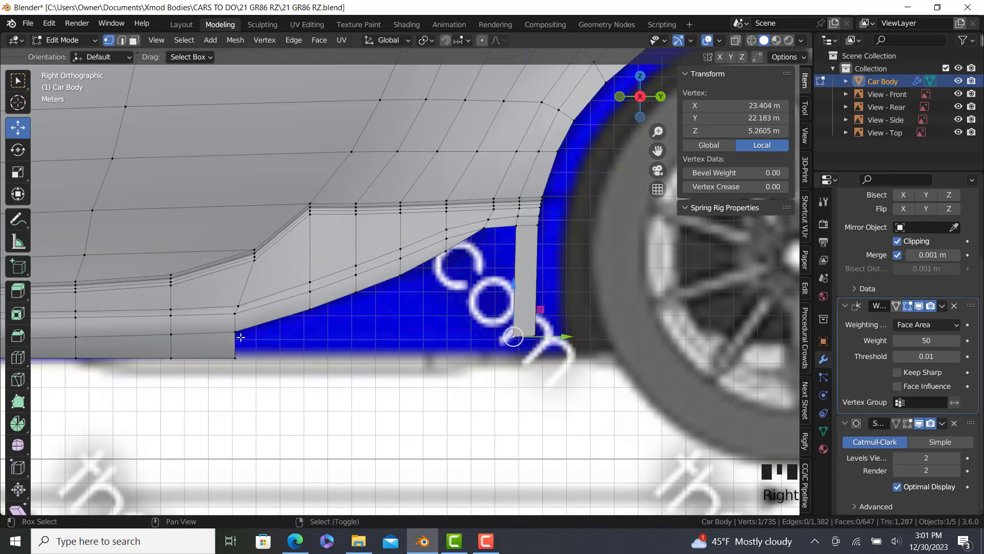
pyautogui.keyDown('shift'); pyautogui.rightClick(513, 337); pyautogui.keyUp('shift')
pyautogui.press('f')
# - Flatten the vertical strip's bottom edge with a Z scale of 0 and raise it about 0.215 m along Z
pyautogui.rightClick(488, 351)
pyautogui.keyDown('ctrl'); pyautogui.rightClick(536, 338); pyautogui.keyUp('ctrl')
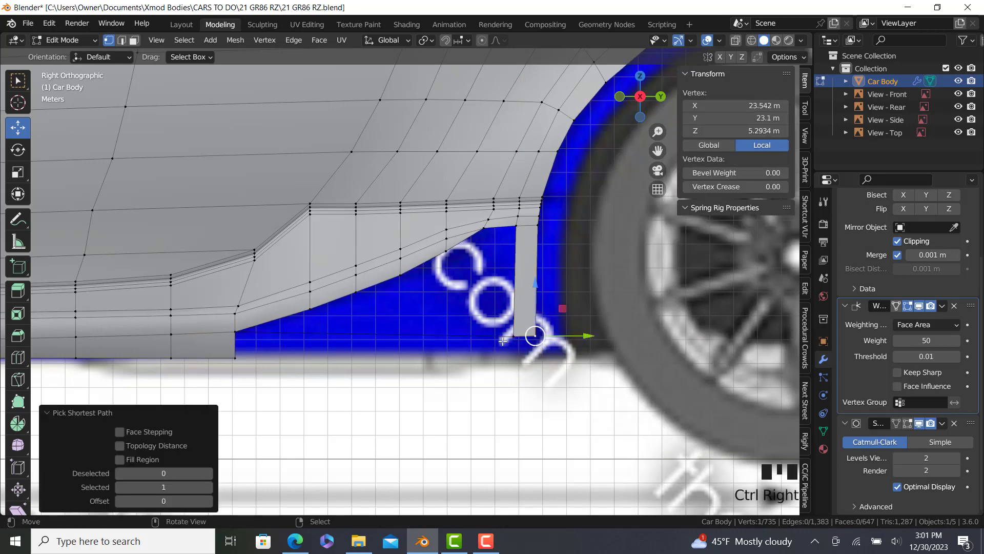
pyautogui.rightClick(513, 337)
pyautogui.keyDown('ctrl'); pyautogui.rightClick(544, 337); pyautogui.keyUp('ctrl')
pyautogui.press('s')
pyautogui.press('z')
pyautogui.press('0')
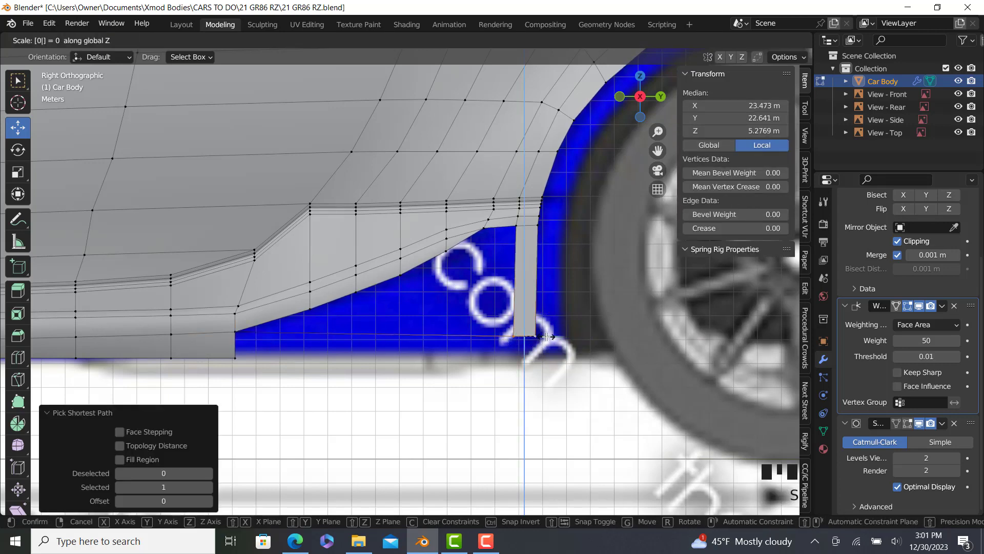
pyautogui.press('Return')
pyautogui.press('g')
pyautogui.press('z')
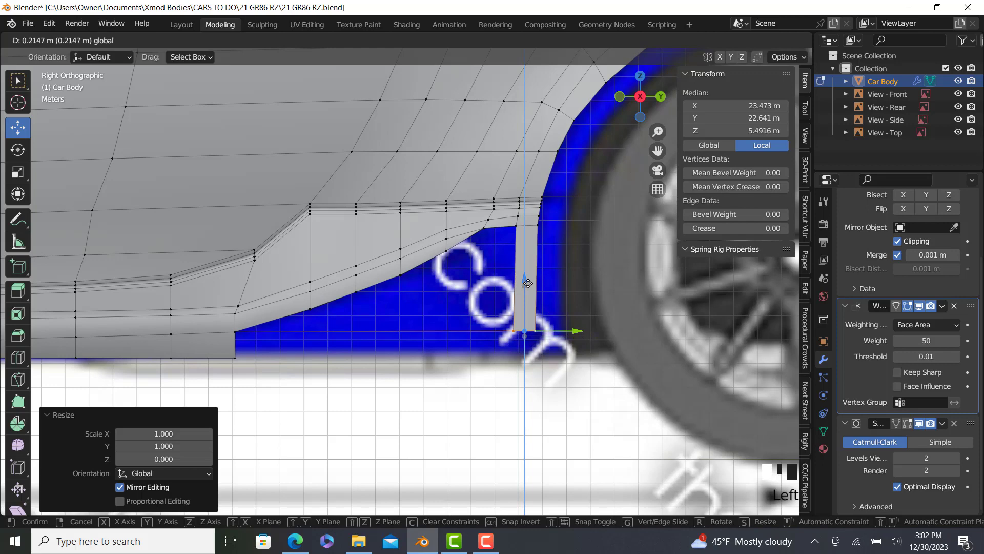
pyautogui.click(519, 279)
# - Move the strip's bottom edge about 0.547 m inward along X and its rear vertex another 0.137 m inward
pyautogui.press('KP_1')
pyautogui.scroll(5, 367, 324)
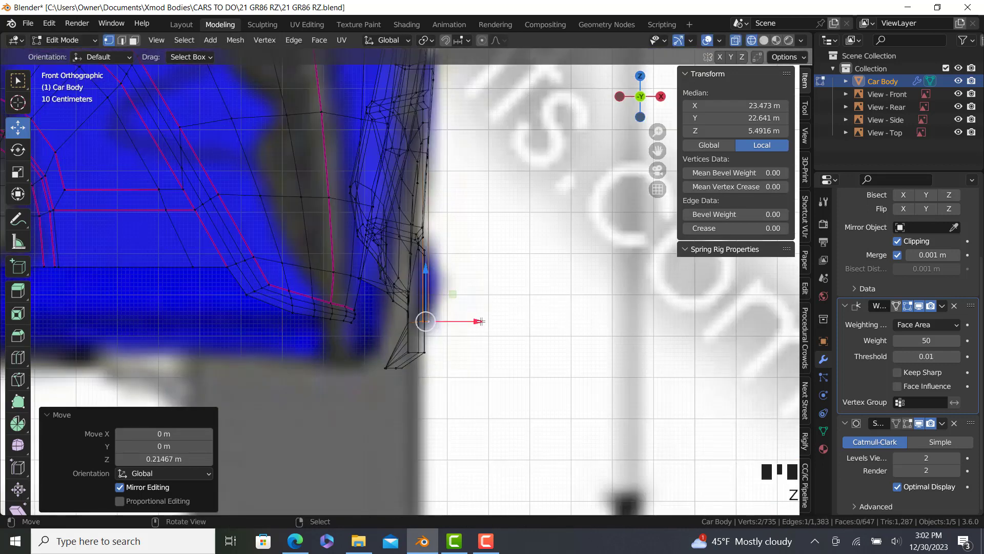
pyautogui.moveTo(472, 321); pyautogui.dragTo(457, 323)
pyautogui.moveTo(459, 324); pyautogui.dragTo(444, 266, button='middle')
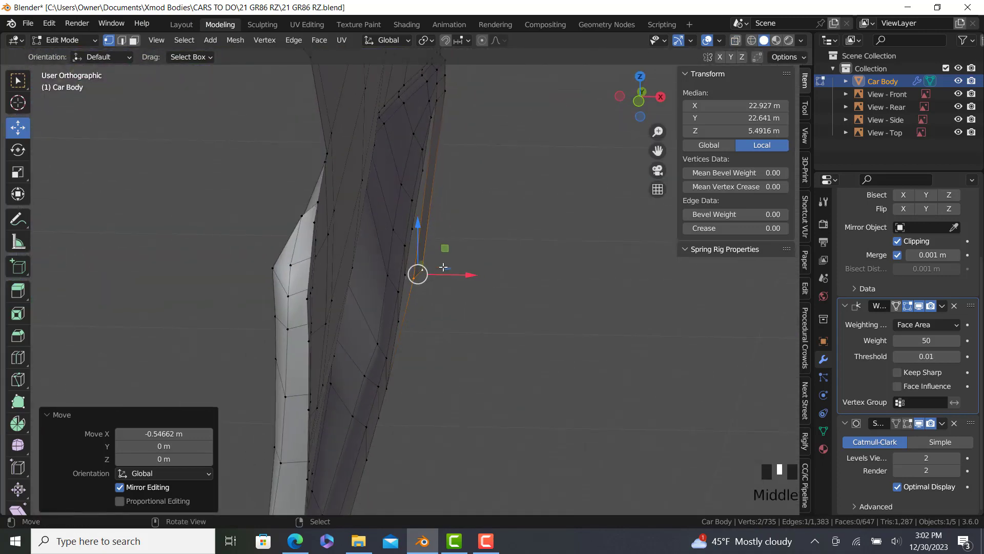
pyautogui.rightClick(423, 269)
pyautogui.moveTo(478, 272); pyautogui.dragTo(471, 271)
# - Add a loop cut with 2 cuts across the vertical strip beside the rear wheel arch
pyautogui.scroll(-3, 435, 272)
pyautogui.press('KP_3')
pyautogui.scroll(2, 511, 304)
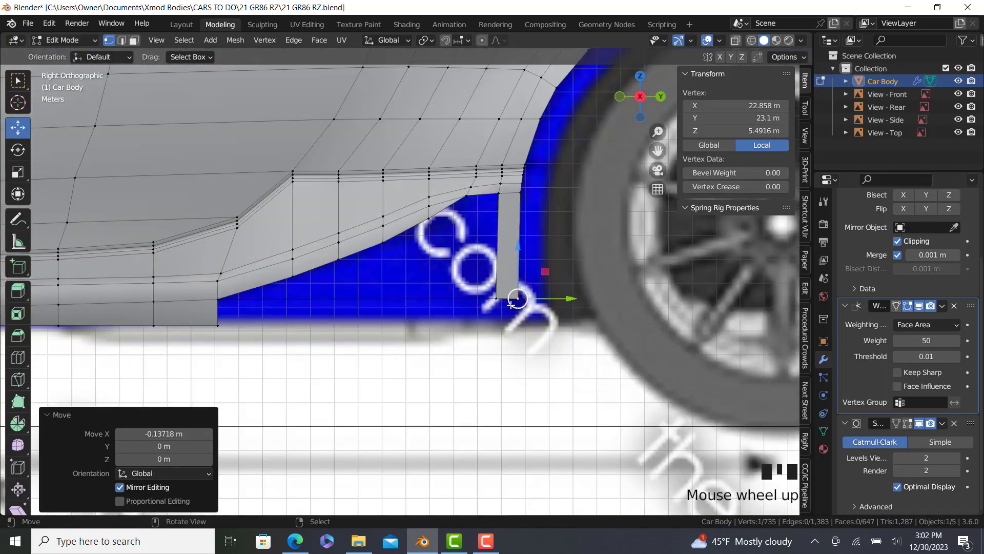
pyautogui.click(17, 354)
pyautogui.click(134, 57)
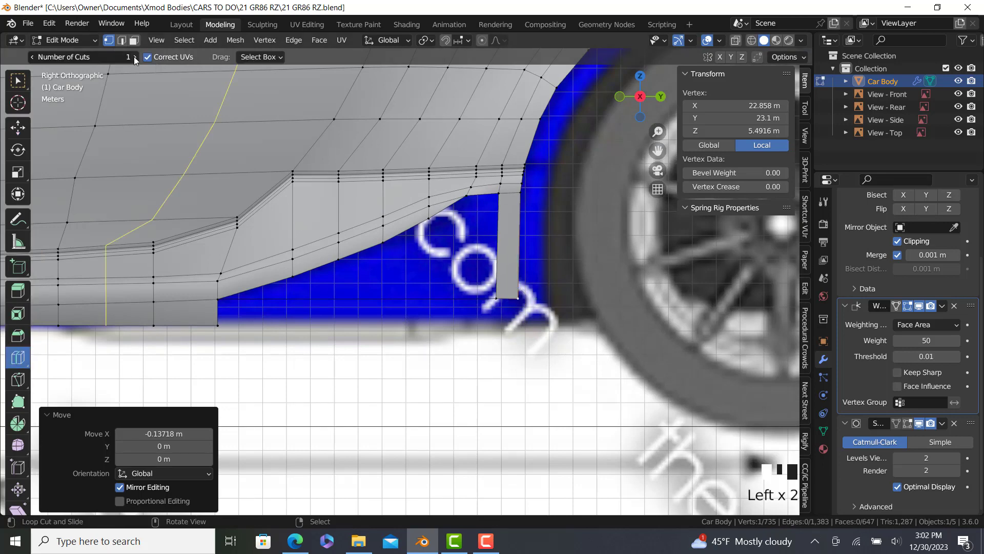
pyautogui.click(498, 241)
pyautogui.click(18, 127)
# - Move the strip's two new loops slightly forward along Y and about 0.091 m outward along X
pyautogui.scroll(2, 544, 226)
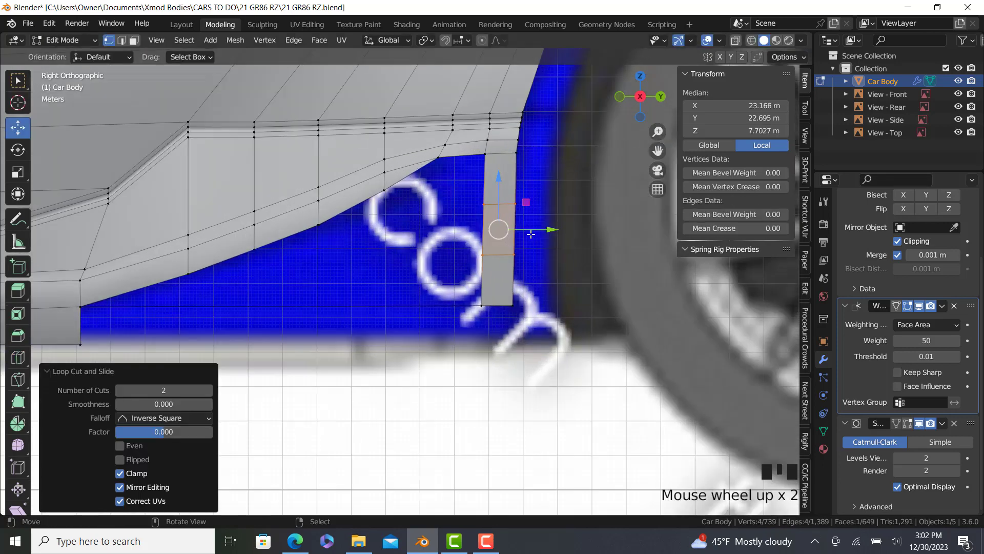
pyautogui.moveTo(544, 226); pyautogui.dragTo(542, 223)
pyautogui.moveTo(543, 222)
pyautogui.mouseDown(button='middle')
pyautogui.moveTo(568, 273)
pyautogui.moveTo(624, 278)
pyautogui.moveTo(545, 224)
pyautogui.mouseUp(button='middle')
pyautogui.moveTo(525, 212); pyautogui.dragTo(525, 213)
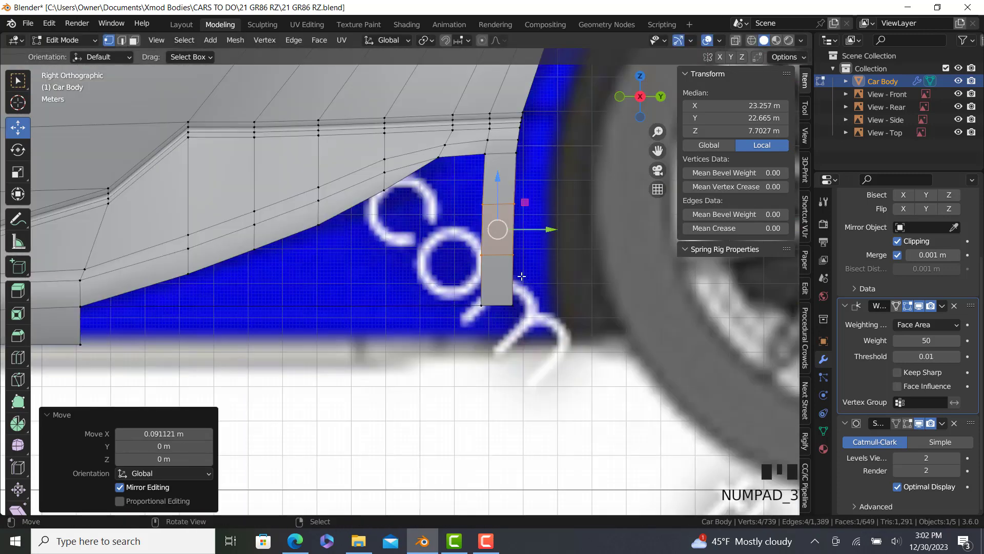
# - Extrude the strip's bottom edge about 1.038 m down along Z and fill a face between it and the skirt's rear end
pyautogui.keyDown('shift'); pyautogui.moveTo(522, 277); pyautogui.dragTo(543, 272, button='middle'); pyautogui.keyUp('shift')
pyautogui.keyDown('ctrl'); pyautogui.rightClick(535, 294); pyautogui.keyUp('ctrl')
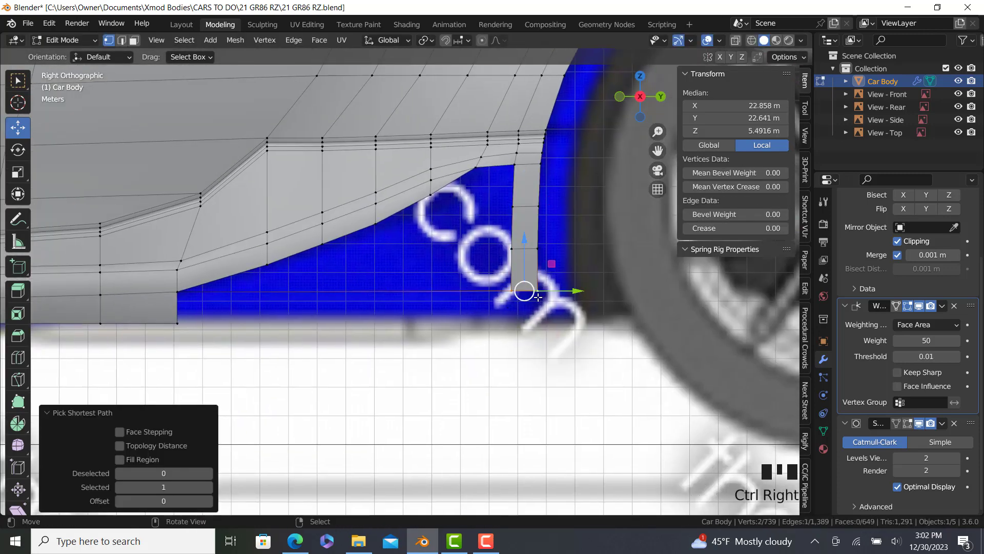
pyautogui.press('e')
pyautogui.click(532, 327)
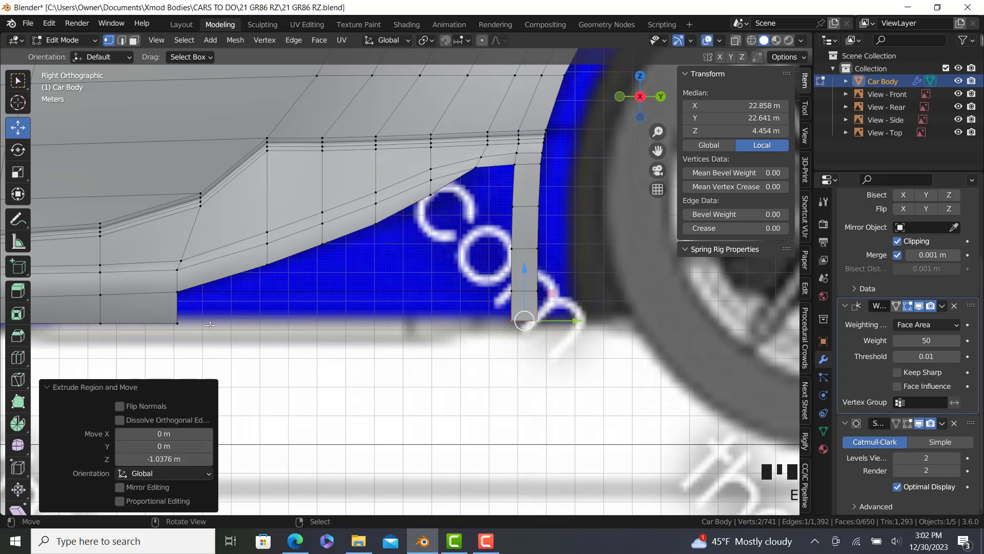
pyautogui.rightClick(176, 323)
pyautogui.keyDown('ctrl'); pyautogui.rightClick(512, 321); pyautogui.keyUp('ctrl')
pyautogui.press('f')
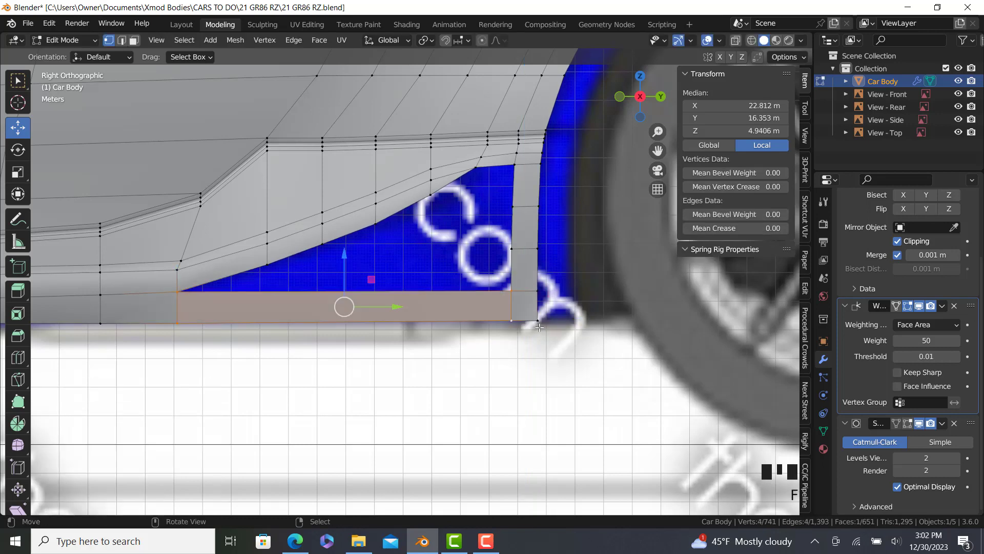
# - Select the whole bottom edge path from the rear strip to the skirt's front corner and flatten it with a Z scale of 0
pyautogui.rightClick(537, 322)
pyautogui.scroll(-6, 518, 324)
pyautogui.keyDown('shift'); pyautogui.moveTo(199, 344); pyautogui.dragTo(158, 341, button='middle'); pyautogui.keyUp('shift')
pyautogui.keyDown('ctrl'); pyautogui.rightClick(180, 324); pyautogui.keyUp('ctrl')
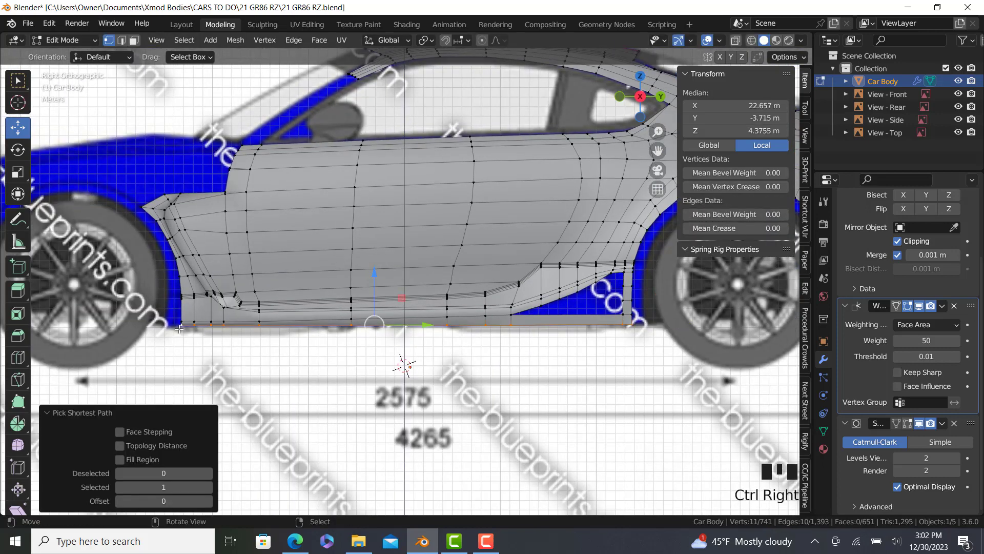
pyautogui.press('s')
pyautogui.press('z')
pyautogui.press('0')
pyautogui.press('Return')
# - Move the rear strip's bottom edge about 0.477 m inward along X and inspect the skirt from below
pyautogui.scroll(5, 675, 307)
pyautogui.rightClick(658, 314)
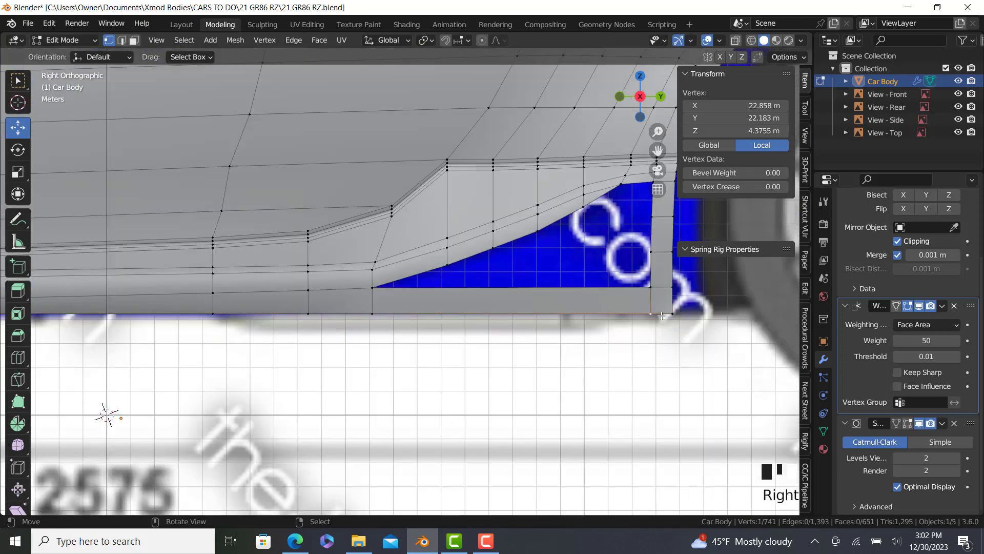
pyautogui.keyDown('ctrl'); pyautogui.rightClick(671, 315); pyautogui.keyUp('ctrl')
pyautogui.moveTo(542, 358); pyautogui.dragTo(652, 345, button='middle')
pyautogui.scroll(2, 651, 346)
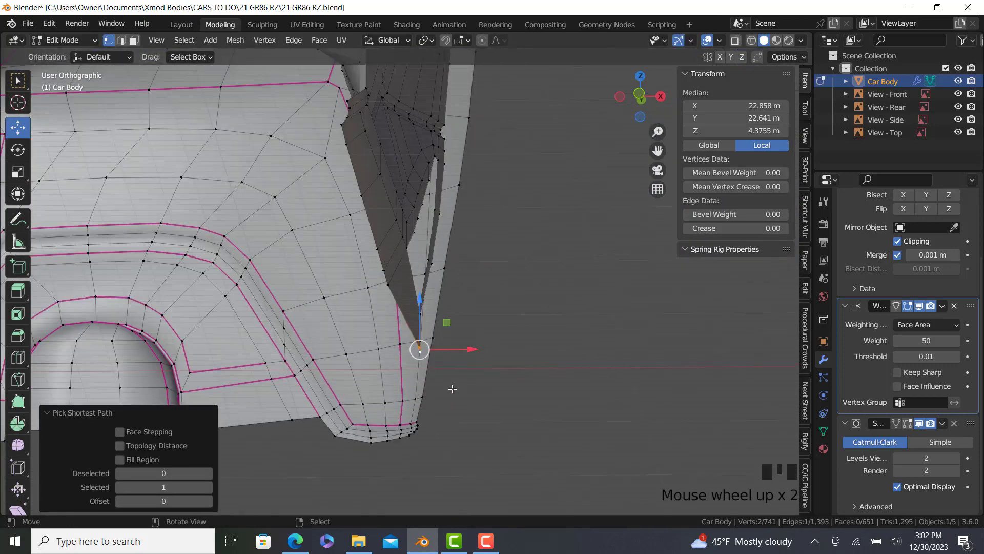
pyautogui.click(301, 547)
pyautogui.click(300, 547)
pyautogui.moveTo(367, 466)
pyautogui.mouseDown(button='middle')
pyautogui.moveTo(381, 466)
pyautogui.moveTo(372, 474)
pyautogui.mouseUp(button='middle')
pyautogui.moveTo(439, 319); pyautogui.dragTo(422, 311)
pyautogui.moveTo(423, 311); pyautogui.dragTo(373, 295, button='middle')
pyautogui.scroll(4, 314, 228)
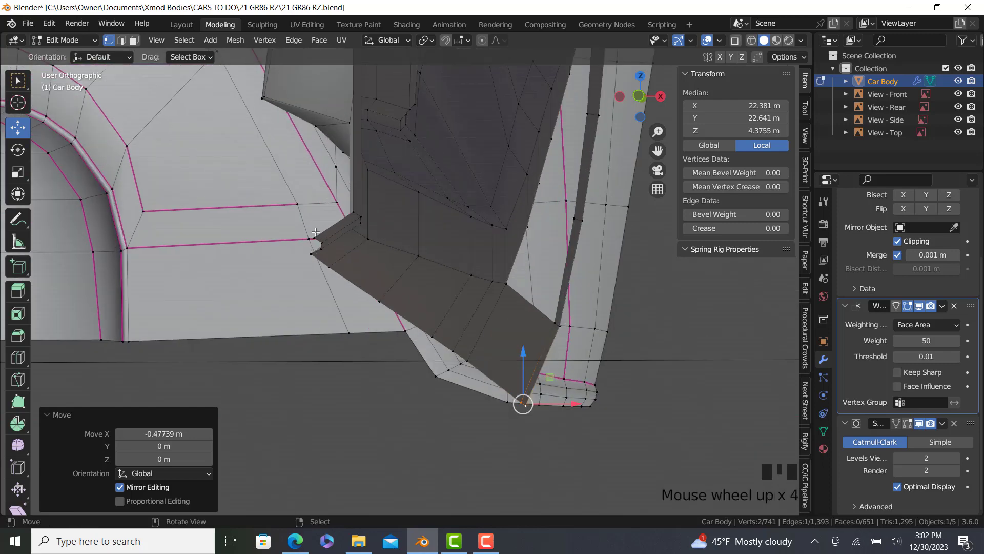
# - Select the skirt's full bottom edge path and align it along X with an X scale of 0
pyautogui.keyDown('ctrl'); pyautogui.rightClick(349, 239); pyautogui.keyUp('ctrl')
pyautogui.scroll(2, 349, 238)
pyautogui.press('s')
pyautogui.press('z')
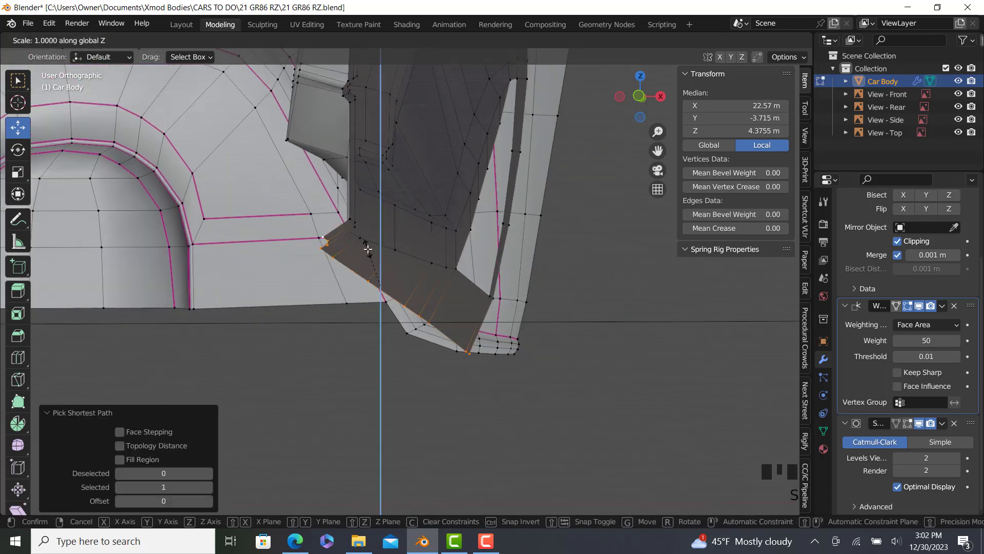
pyautogui.press('Escape')
pyautogui.press('s')
pyautogui.press('x')
pyautogui.press('0')
pyautogui.press('Return')
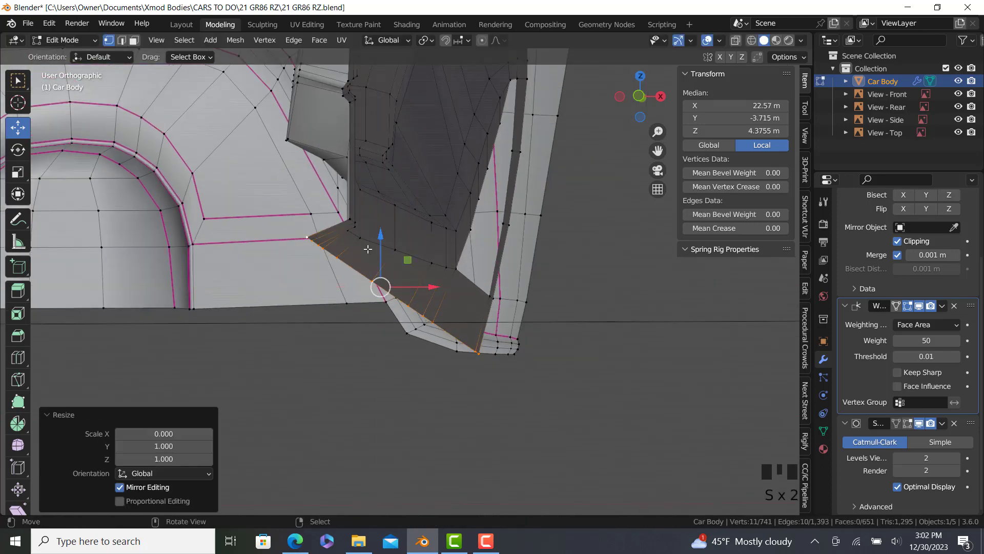
# - Move the aligned bottom edge about 0.114 m outward along X and check the smoothed skirt in Object Mode
pyautogui.press('KP_1')
pyautogui.moveTo(473, 322); pyautogui.dragTo(492, 326)
pyautogui.press('Tab')
pyautogui.moveTo(533, 327); pyautogui.dragTo(495, 319, button='middle')
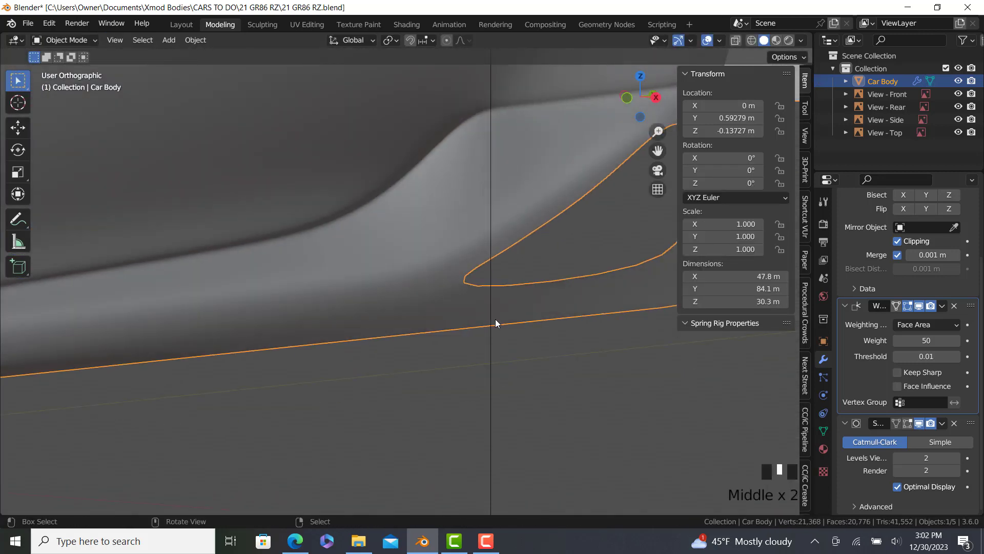
pyautogui.scroll(-5, 495, 319)
# - Add a loop cut with 2 cuts to the long face below the triangular gap and shift the loops rearward along Y
pyautogui.press('Tab')
pyautogui.press('KP_3')
pyautogui.keyDown('shift'); pyautogui.moveTo(253, 373); pyautogui.dragTo(202, 391, button='middle'); pyautogui.keyUp('shift')
pyautogui.scroll(3, 547, 318)
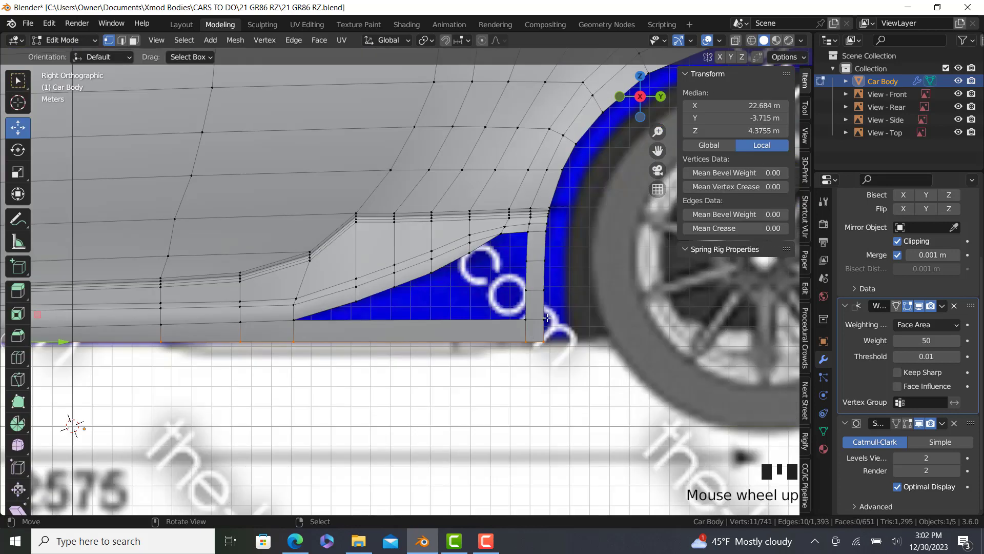
pyautogui.scroll(3, 547, 318)
pyautogui.keyDown('shift'); pyautogui.moveTo(264, 347); pyautogui.dragTo(336, 315, button='middle'); pyautogui.keyUp('shift')
pyautogui.click(18, 358)
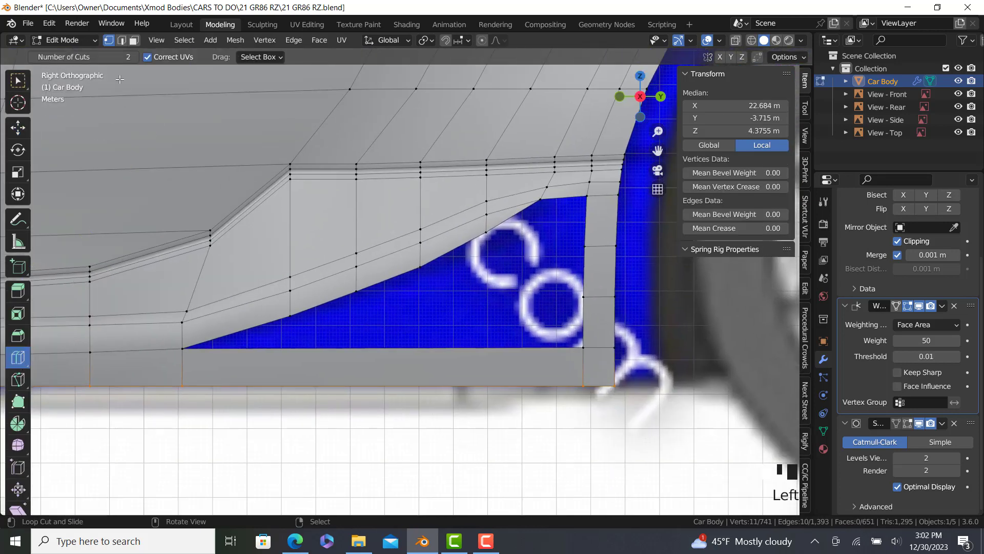
pyautogui.moveTo(332, 348); pyautogui.dragTo(312, 349)
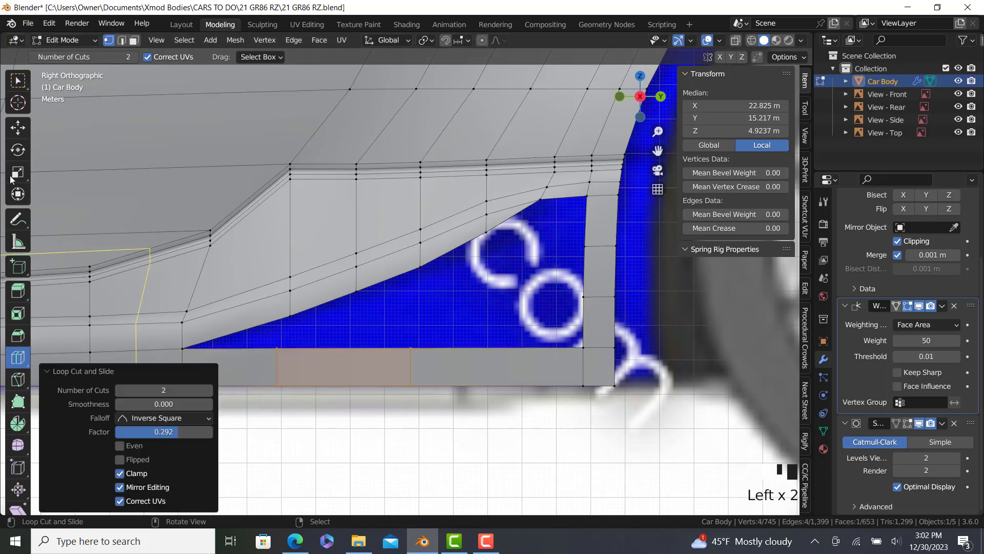
pyautogui.click(18, 127)
pyautogui.moveTo(406, 364); pyautogui.dragTo(464, 364)
# - Select the boundary of the triangular gap ahead of the rear wheel and close it with Grid Fill at a span of 5
pyautogui.scroll(-3, 461, 353)
pyautogui.rightClick(476, 331)
pyautogui.scroll(2, 476, 331)
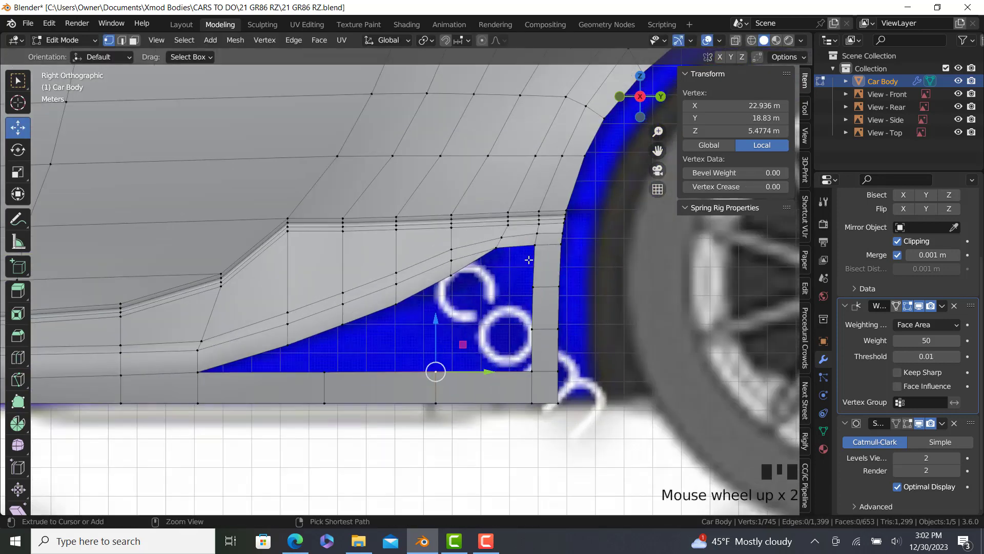
pyautogui.keyDown('ctrl'); pyautogui.rightClick(204, 367); pyautogui.keyUp('ctrl')
pyautogui.keyDown('ctrl'); pyautogui.rightClick(205, 367); pyautogui.keyUp('ctrl')
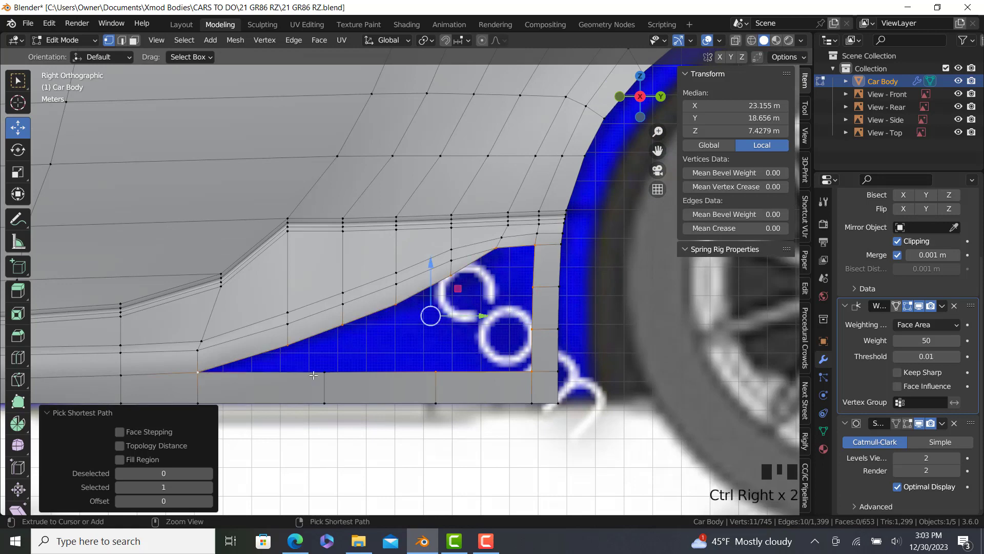
pyautogui.click(316, 41)
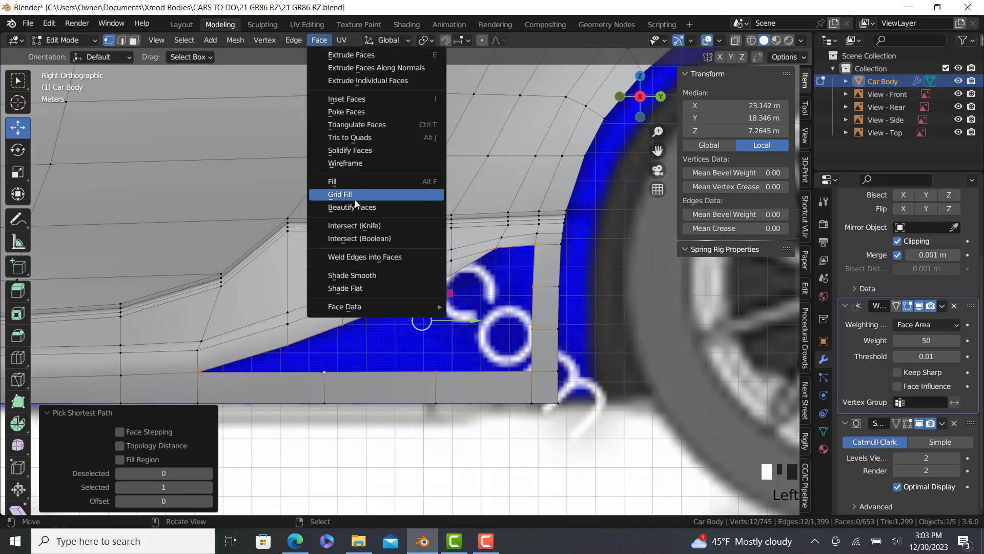
pyautogui.click(355, 199)
pyautogui.click(209, 472)
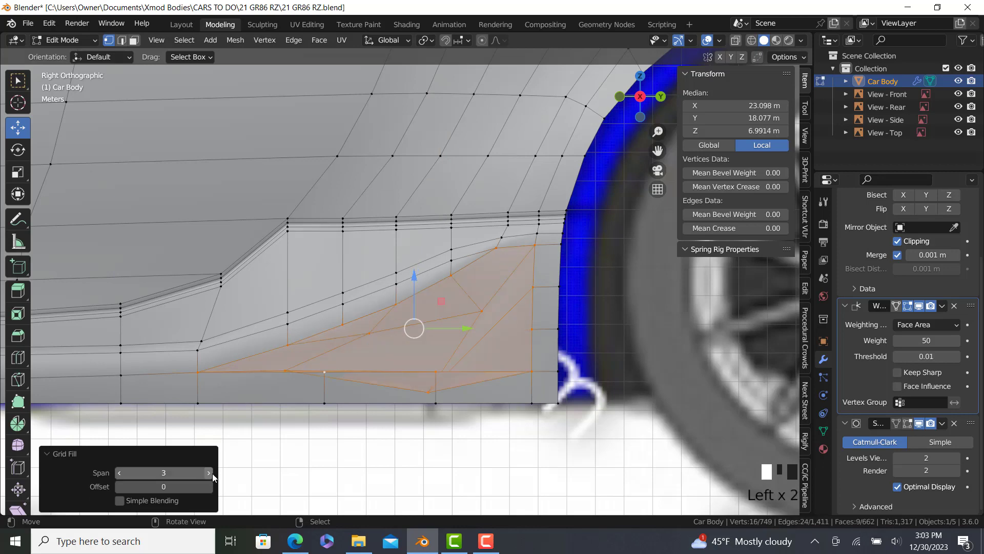
pyautogui.click(208, 473)
pyautogui.click(209, 472)
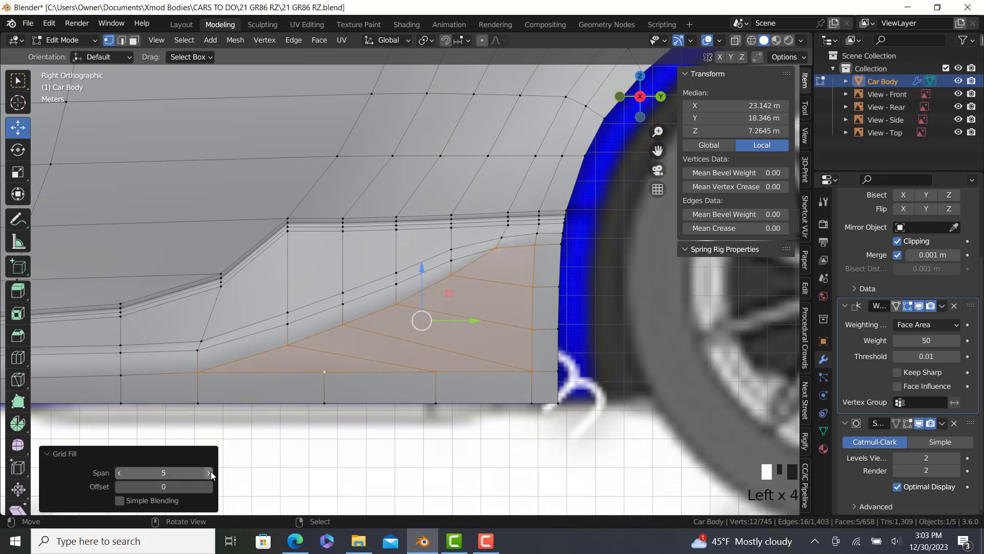
# - Examine the smoothed grid-filled area ahead of the rear wheel in Object Mode from the side and from behind
pyautogui.press('Tab')
pyautogui.scroll(-4, 418, 355)
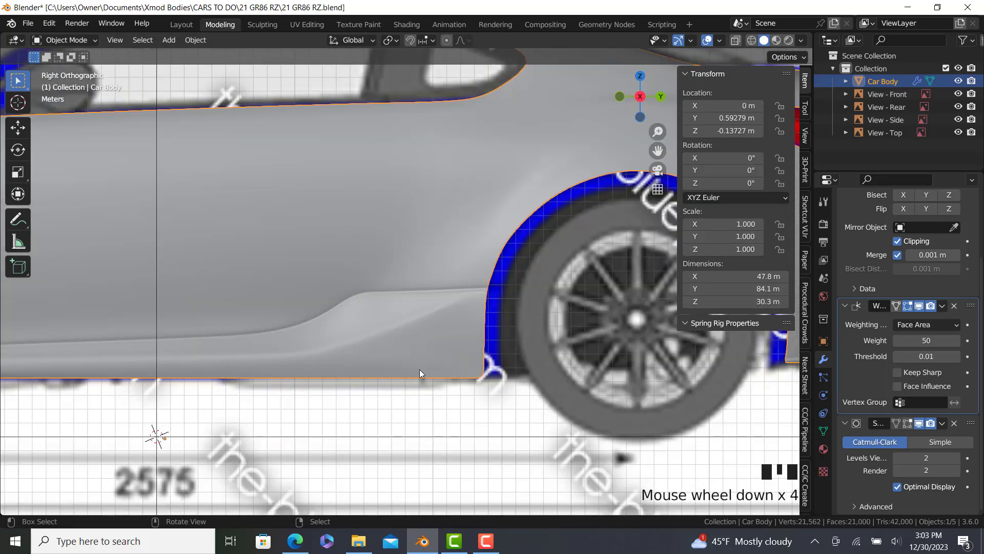
pyautogui.moveTo(418, 354); pyautogui.dragTo(404, 436, button='middle')
pyautogui.press('Tab')
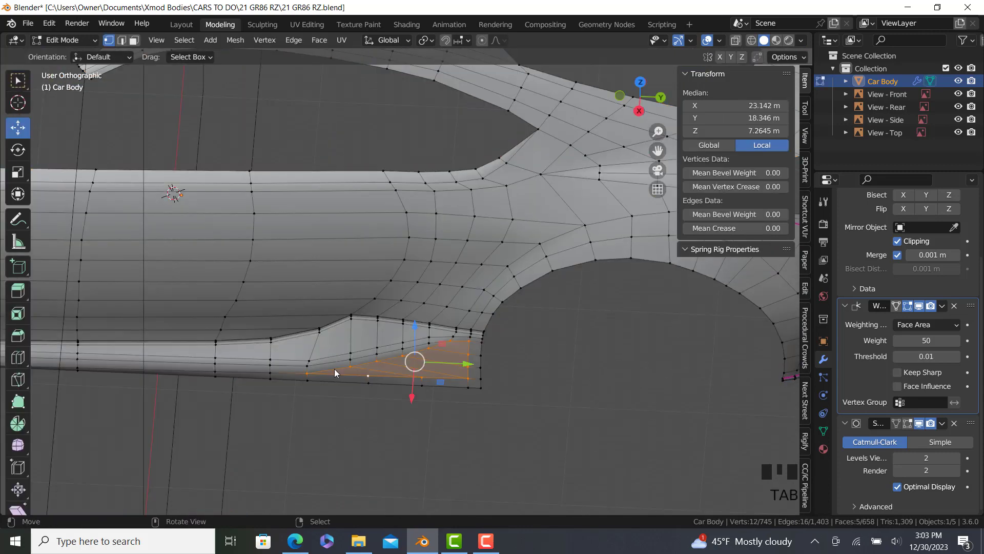
pyautogui.press('Tab')
pyautogui.moveTo(334, 370); pyautogui.dragTo(487, 344, button='middle')
pyautogui.press('Tab')
pyautogui.scroll(4, 439, 348)
pyautogui.moveTo(451, 338); pyautogui.dragTo(429, 344, button='middle')
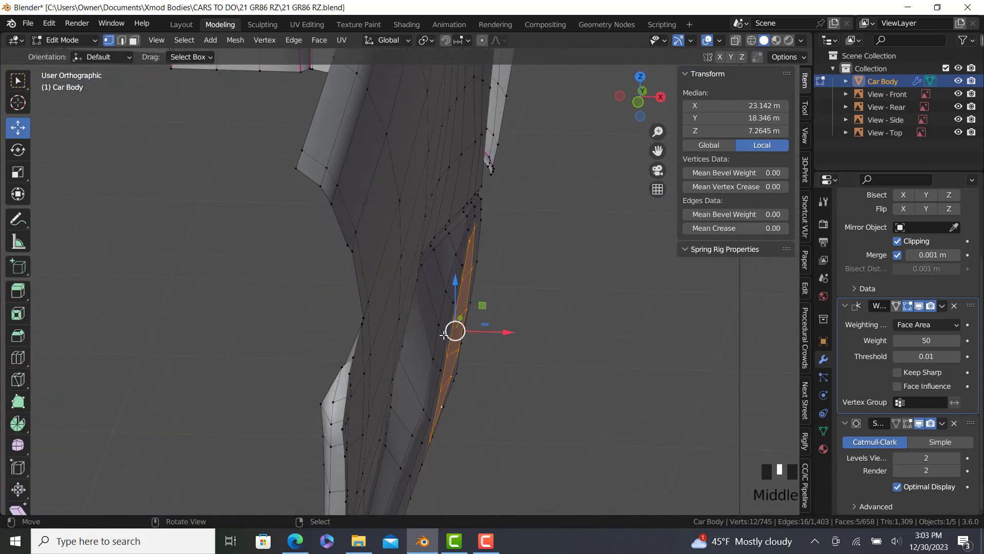
# - Select the vertex path running through the inside of the filled triangular area and move it slightly inward along X
pyautogui.scroll(2, 418, 453)
pyautogui.click(415, 431)
pyautogui.moveTo(415, 432); pyautogui.dragTo(482, 308, button='middle')
pyautogui.keyDown('ctrl'); pyautogui.click(451, 303); pyautogui.keyUp('ctrl')
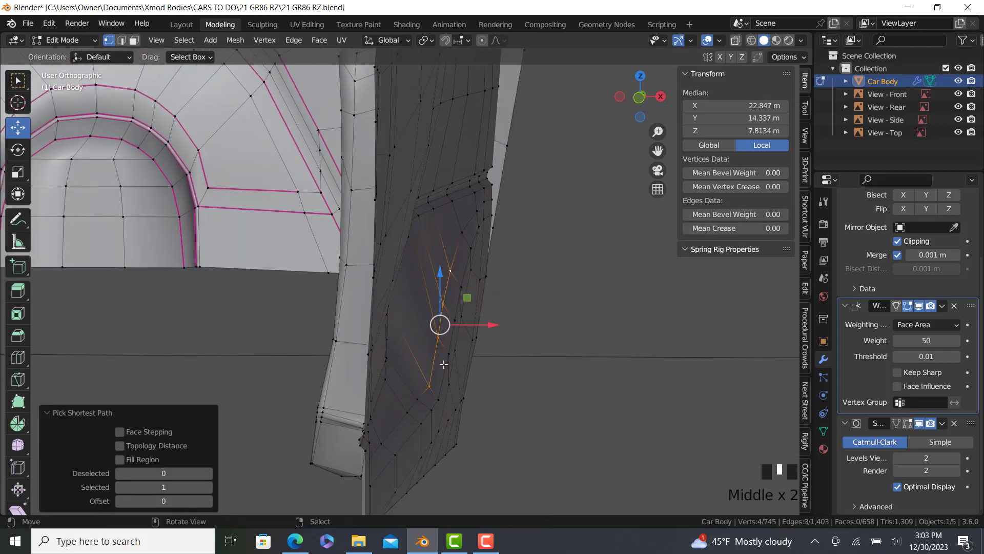
pyautogui.scroll(2, 486, 308)
pyautogui.moveTo(486, 308); pyautogui.dragTo(476, 308)
# - Select the three-vertex path at the lower front end of the filled area and move it about 0.234 m inward along X
pyautogui.rightClick(393, 429)
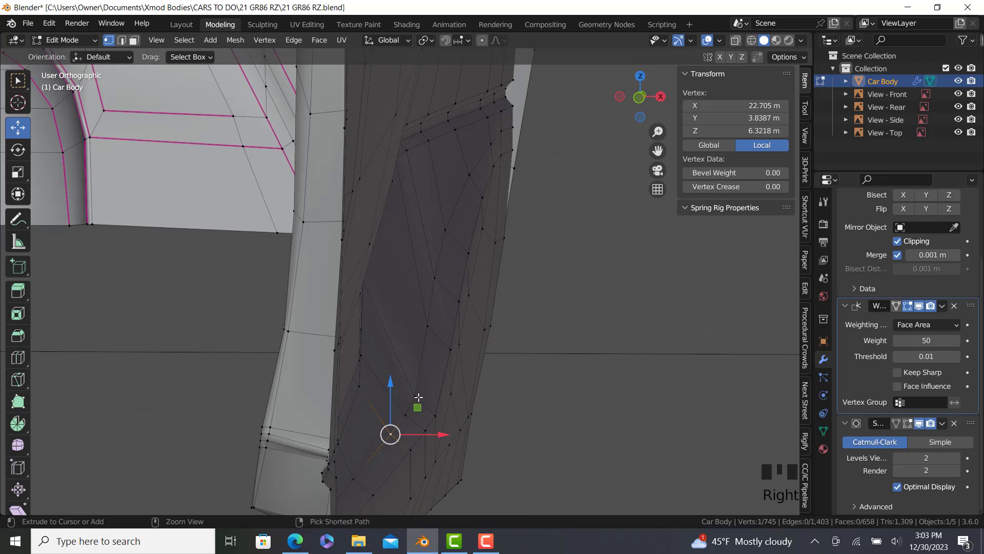
pyautogui.keyDown('ctrl'); pyautogui.rightClick(418, 396); pyautogui.keyUp('ctrl')
pyautogui.press('g')
pyautogui.press('x')
pyautogui.click(404, 414)
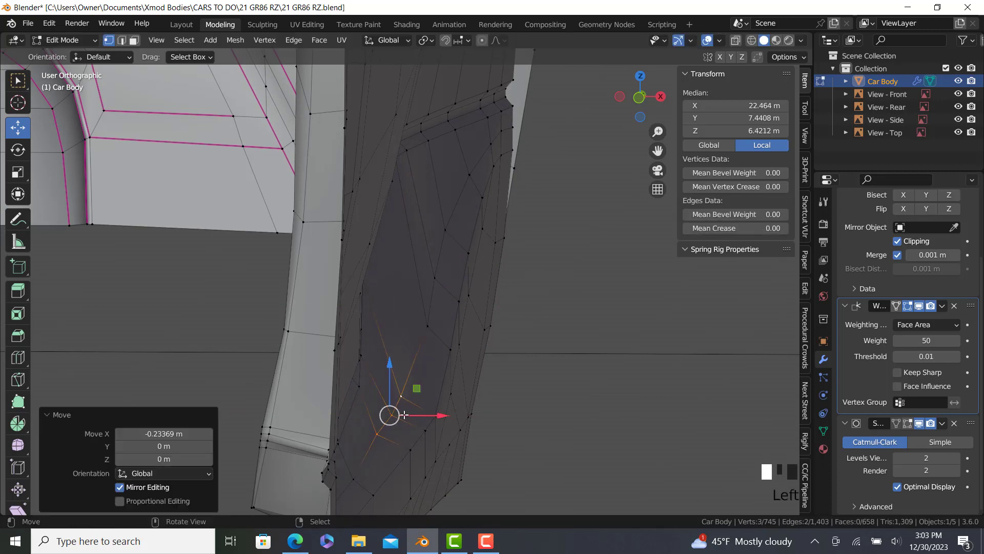
# - Extend the selection along the lower vertex path and fine-tune its vertices further inward along X
pyautogui.keyDown('ctrl'); pyautogui.rightClick(400, 397); pyautogui.keyUp('ctrl')
pyautogui.press('g')
pyautogui.press('x')
pyautogui.rightClick(393, 388)
pyautogui.moveTo(435, 402); pyautogui.dragTo(438, 393)
pyautogui.rightClick(435, 393)
# - Ease the next interior vertices inward along X, extending the selection upward one vertex at a time and ending with a move of about 0.06 m on three vertices
pyautogui.rightClick(429, 328)
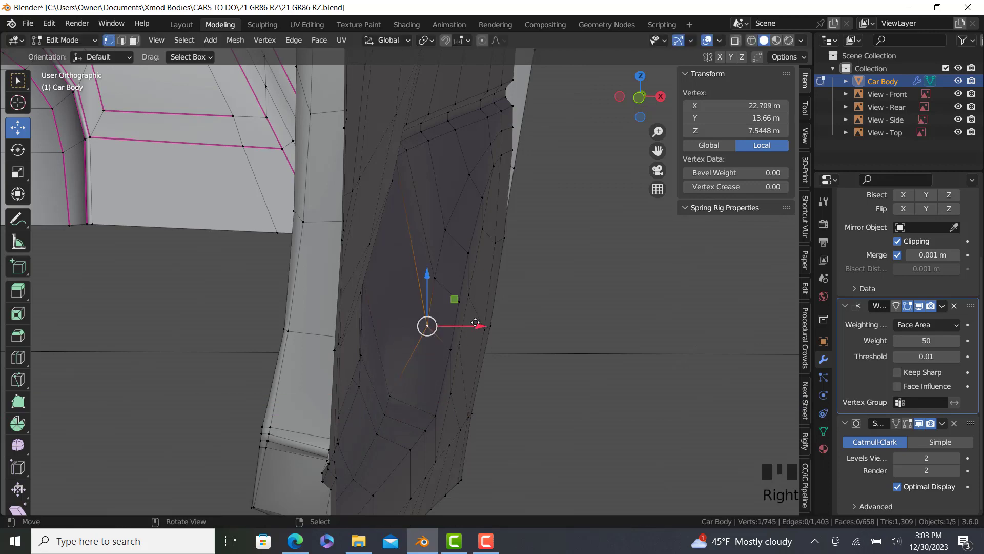
pyautogui.moveTo(476, 322); pyautogui.dragTo(470, 298)
pyautogui.keyDown('ctrl'); pyautogui.rightClick(433, 277); pyautogui.keyUp('ctrl')
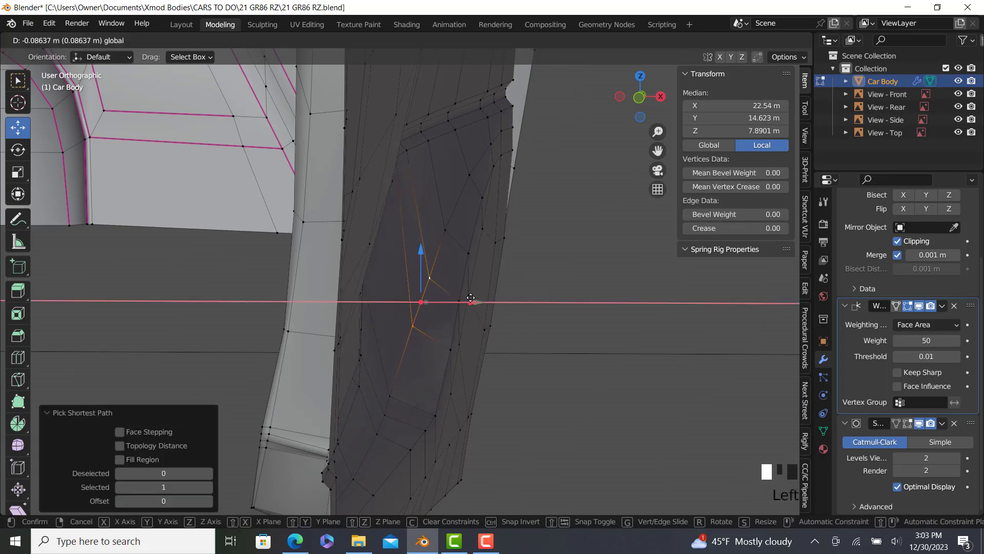
pyautogui.click(471, 298)
pyautogui.keyDown('ctrl'); pyautogui.rightClick(441, 230); pyautogui.keyUp('ctrl')
pyautogui.press('g')
pyautogui.press('x')
pyautogui.click(468, 304)
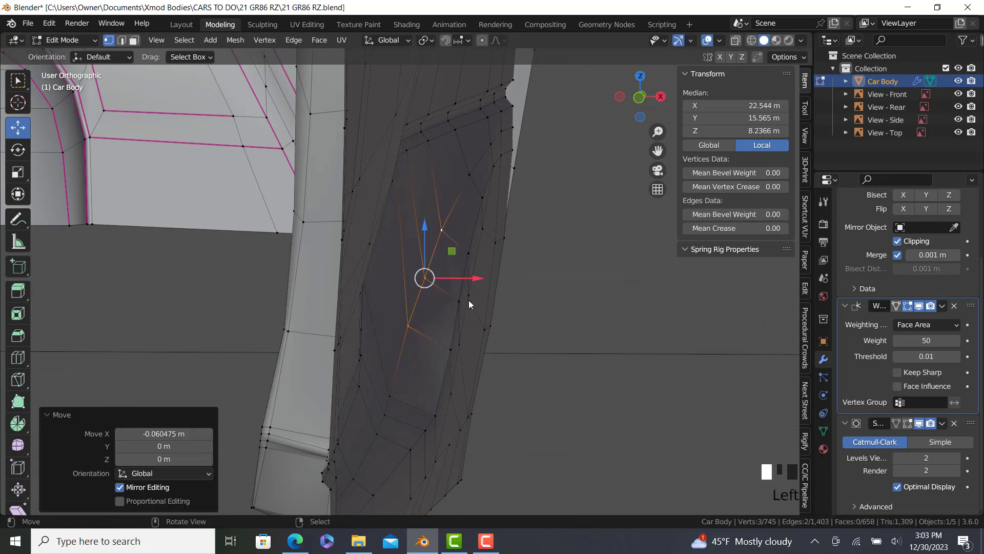
# - Examine the smoothed door and side skirt in Object Mode from several angles and against the side blueprint
pyautogui.press('Tab')
pyautogui.scroll(-6, 469, 308)
pyautogui.moveTo(469, 356); pyautogui.dragTo(461, 306, button='middle')
pyautogui.press('Tab')
pyautogui.press('Tab')
pyautogui.press('KP_3')
pyautogui.scroll(-4, 403, 347)
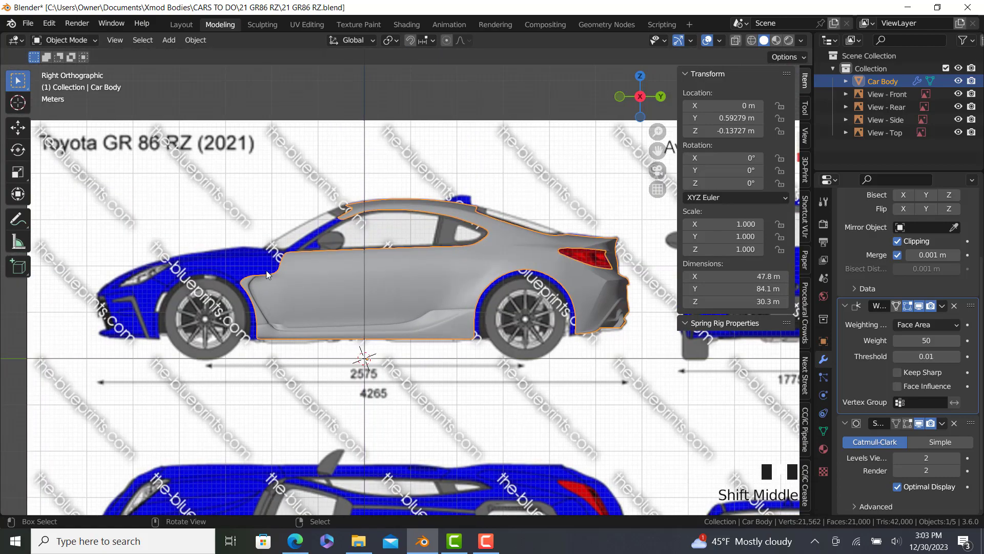
pyautogui.scroll(4, 265, 269)
pyautogui.press('Tab')
pyautogui.press('Tab')
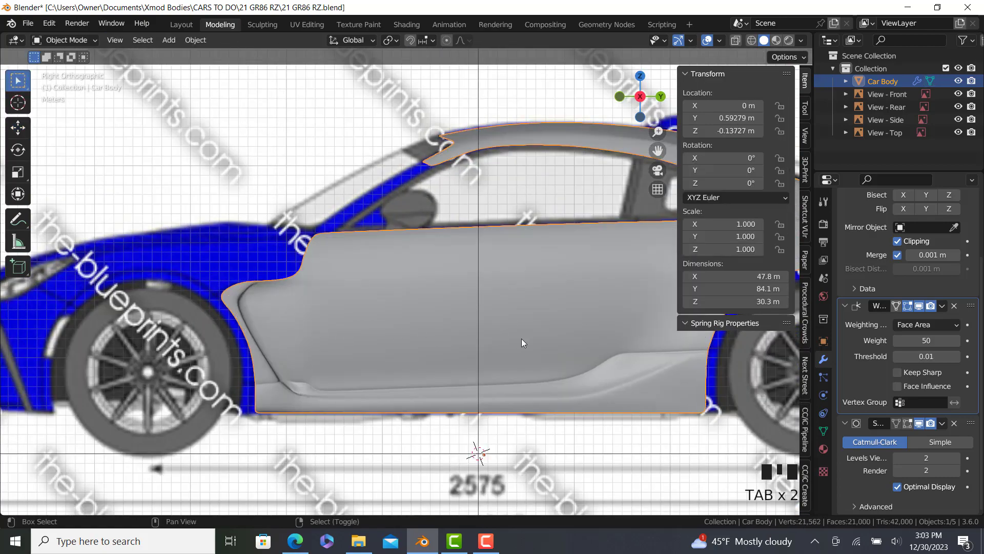
pyautogui.scroll(-2, 521, 339)
pyautogui.moveTo(457, 329); pyautogui.dragTo(525, 301, button='middle')
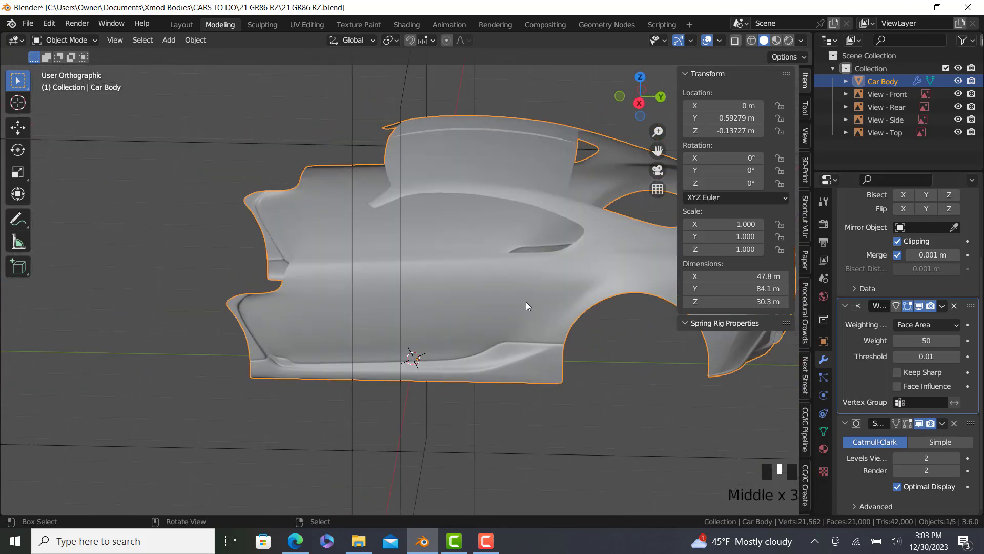
pyautogui.press('KP_3')
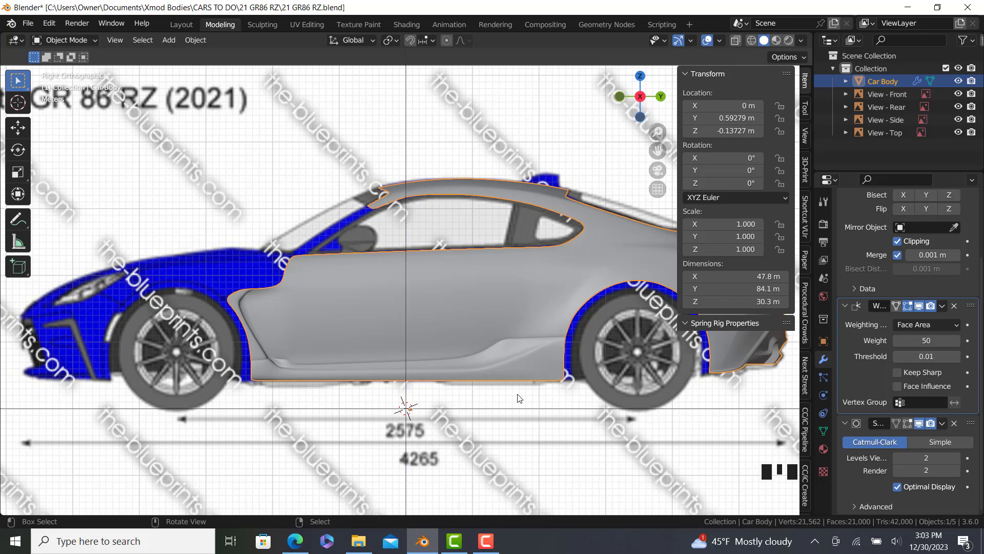
pyautogui.scroll(3, 517, 239)
pyautogui.scroll(-3, 370, 276)
pyautogui.keyDown('shift'); pyautogui.moveTo(370, 276); pyautogui.dragTo(400, 294, button='middle'); pyautogui.keyUp('shift')
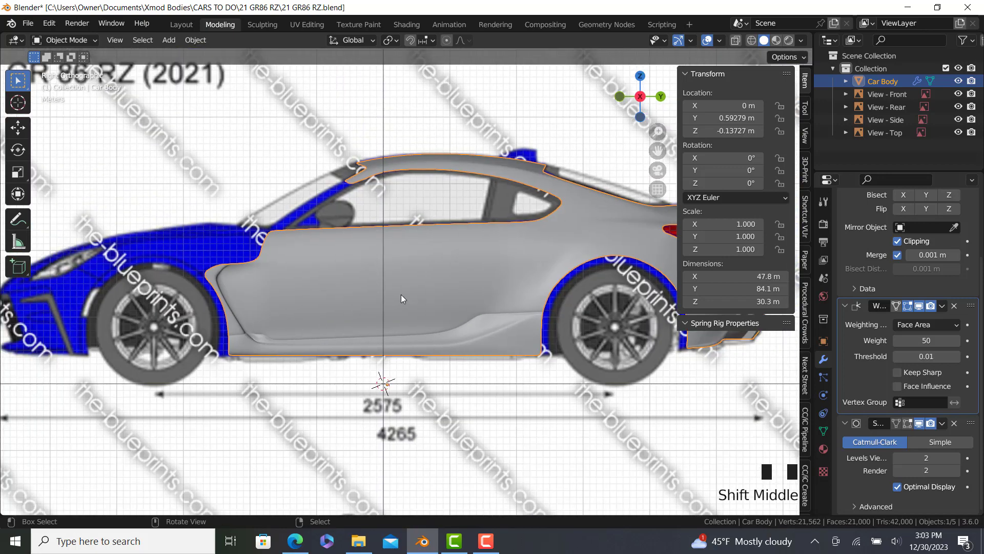